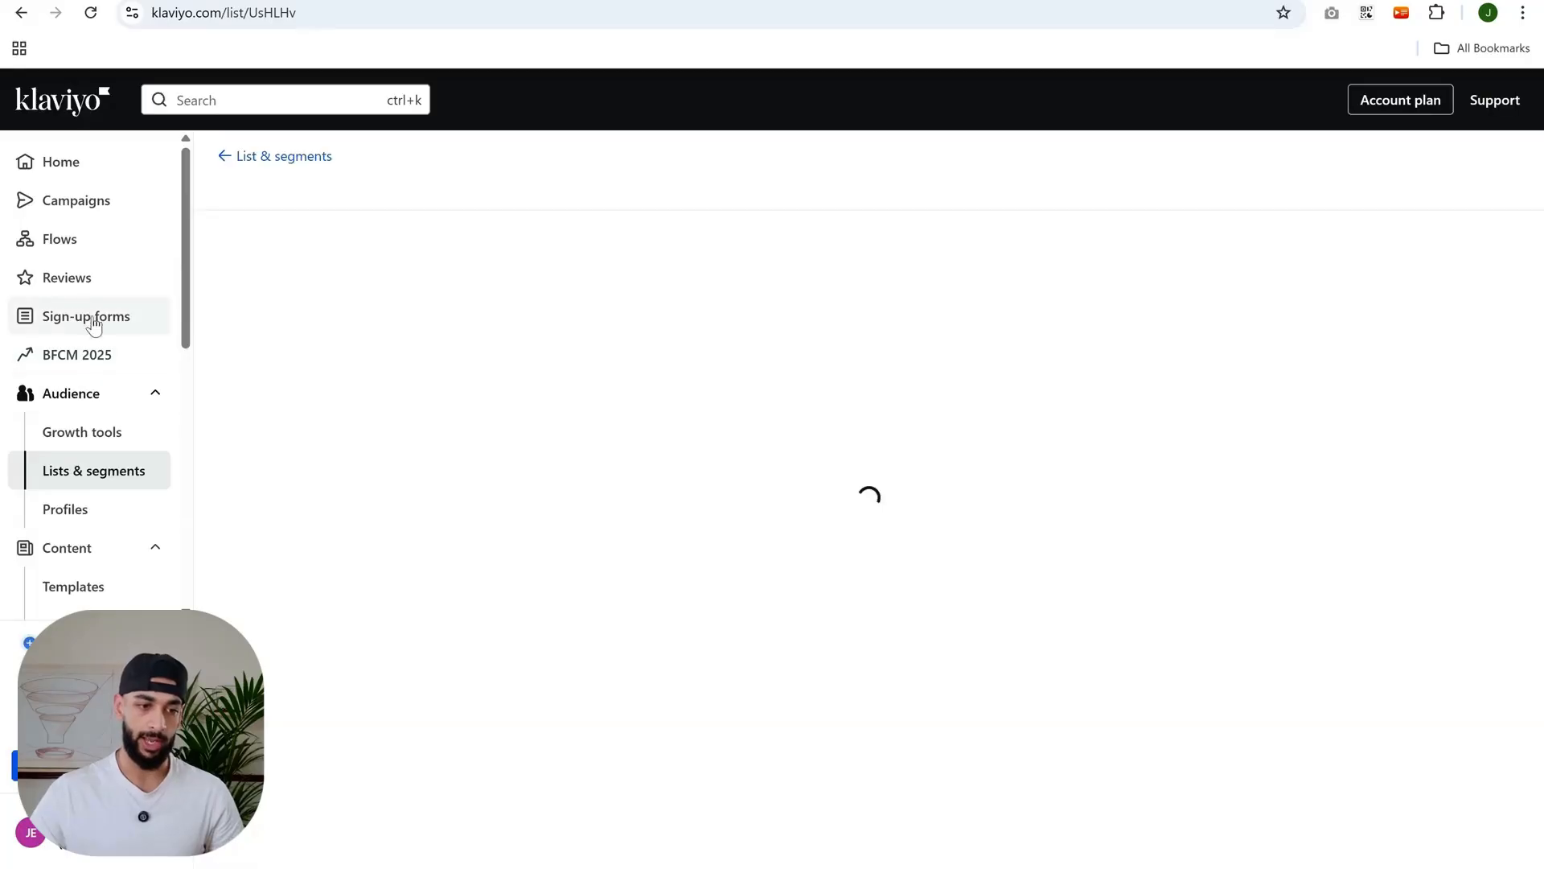
- Search the flows for "tag" and open the existing [J] - Bot Tag Flow
{"action": "left_click", "coordinate": [84, 236]}
{"action": "left_click", "coordinate": [386, 257]}
{"action": "type", "text": "tag"}
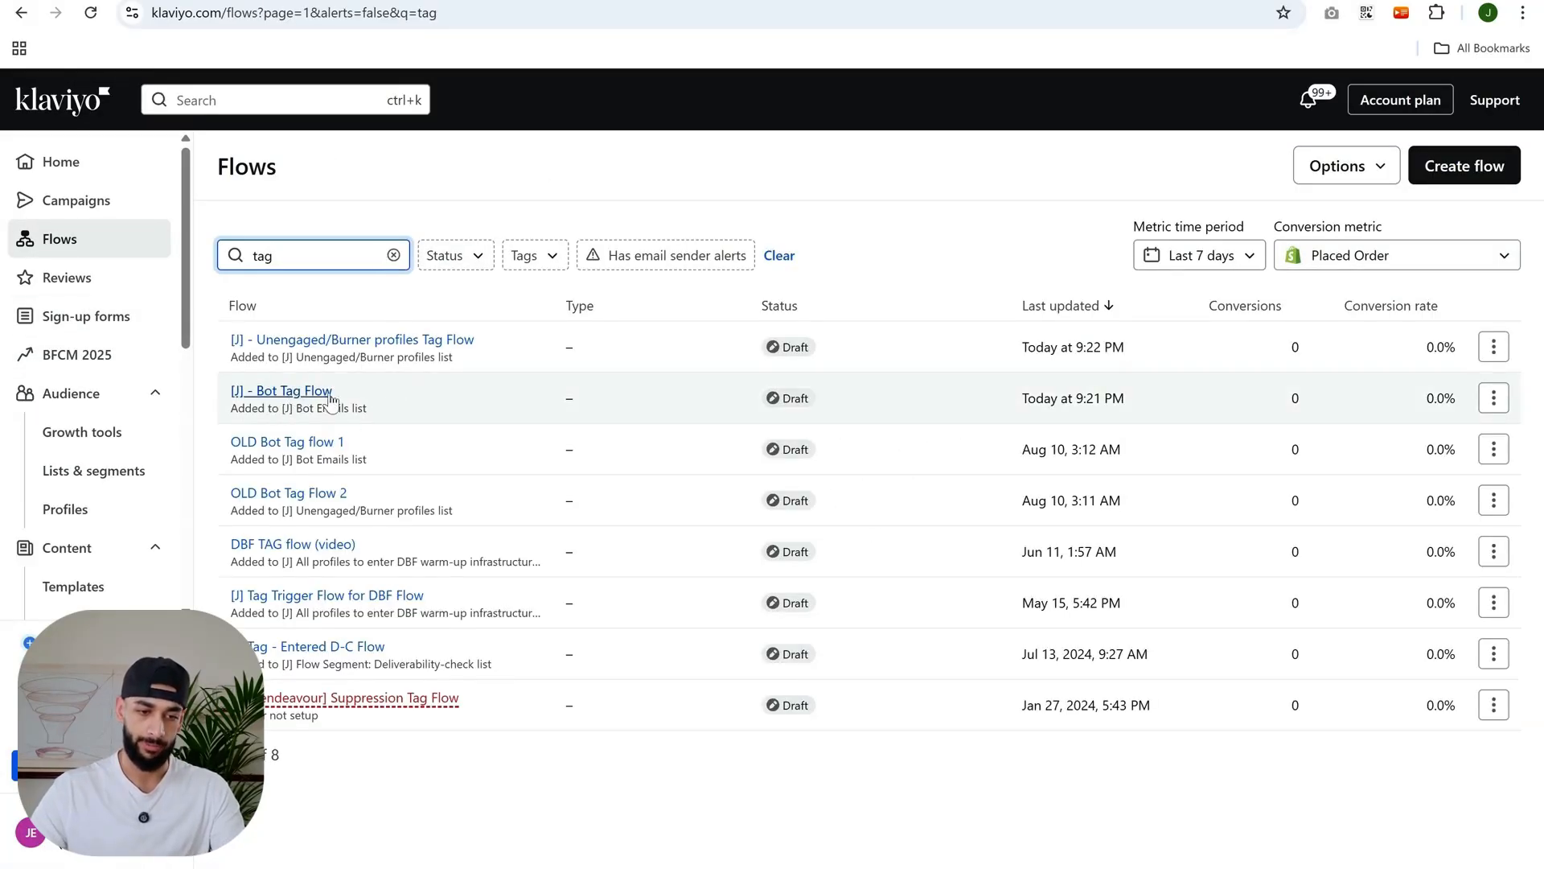
{"action": "left_click", "coordinate": [303, 390]}
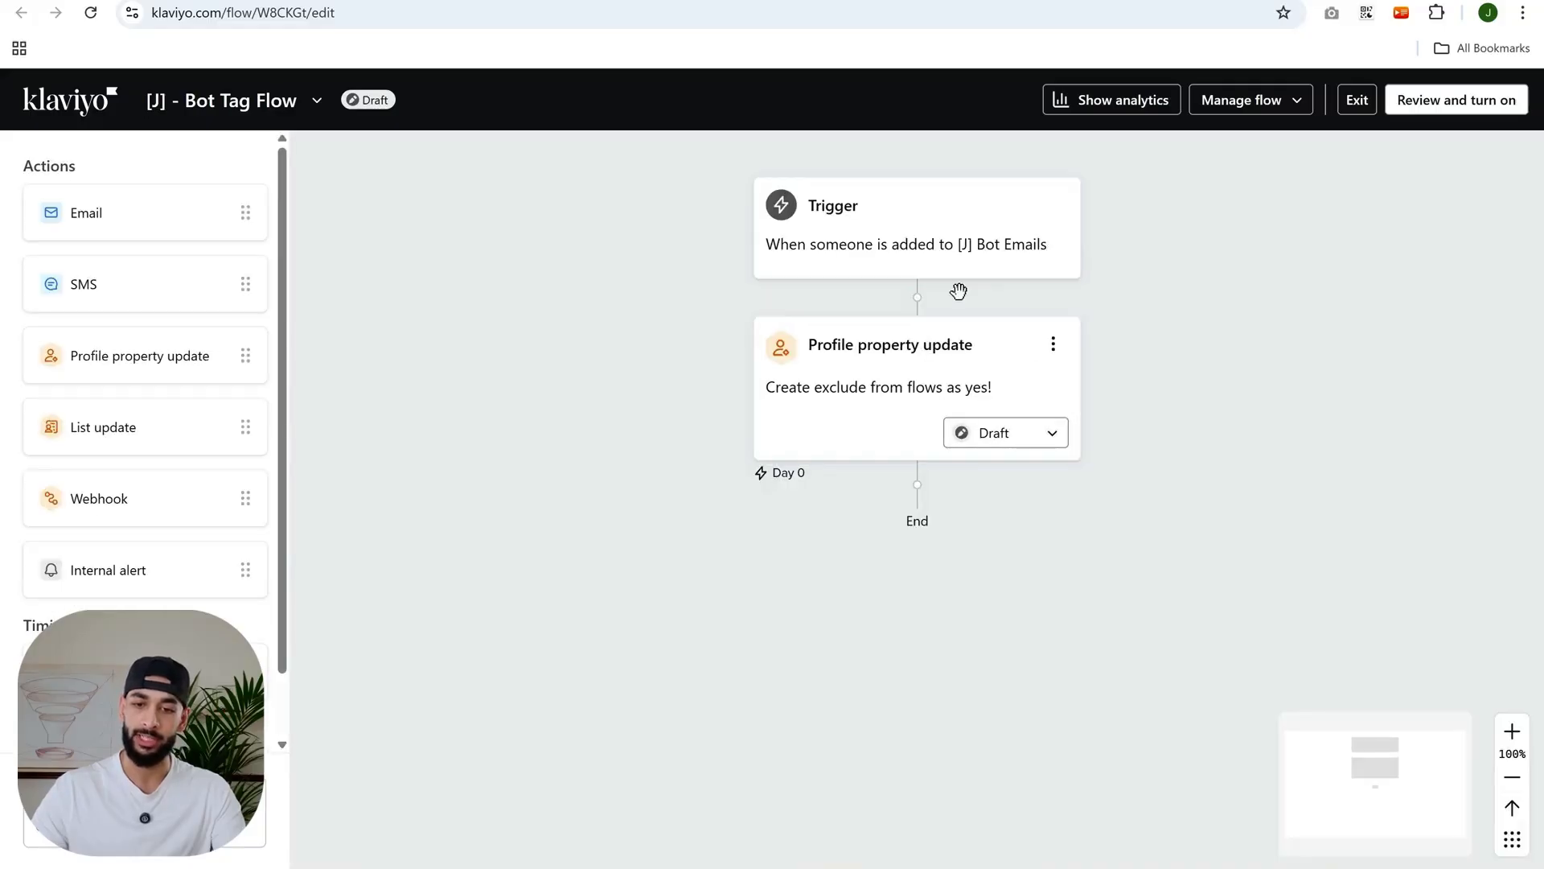
- Create a new flow from scratch named "bot tag flow"
{"action": "left_click", "coordinate": [534, 2]}
{"action": "left_click", "coordinate": [1471, 179]}
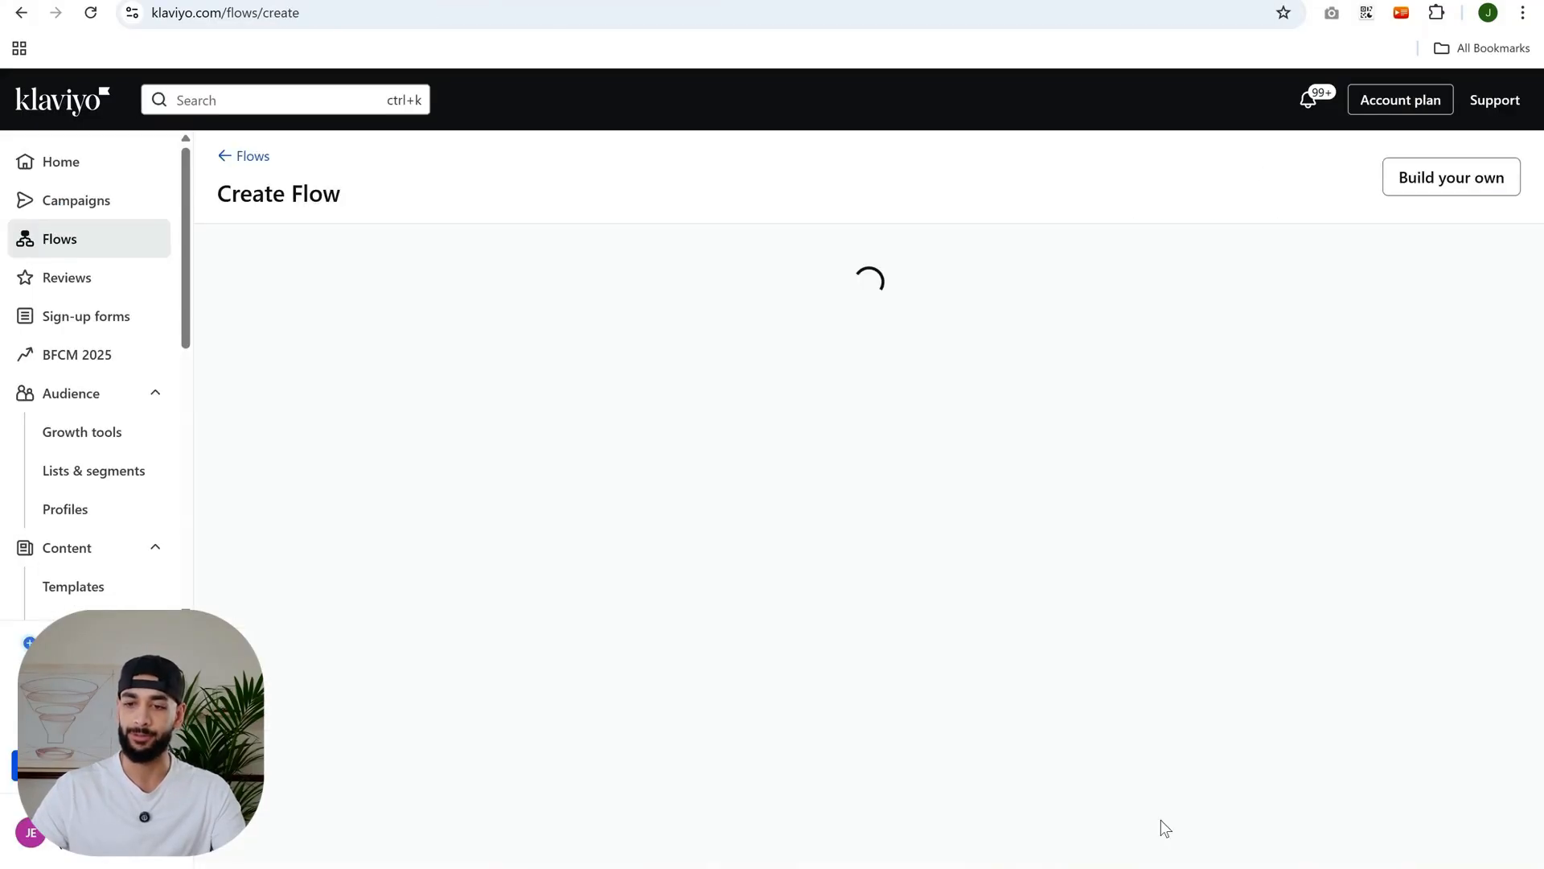
{"action": "left_click", "coordinate": [1456, 178]}
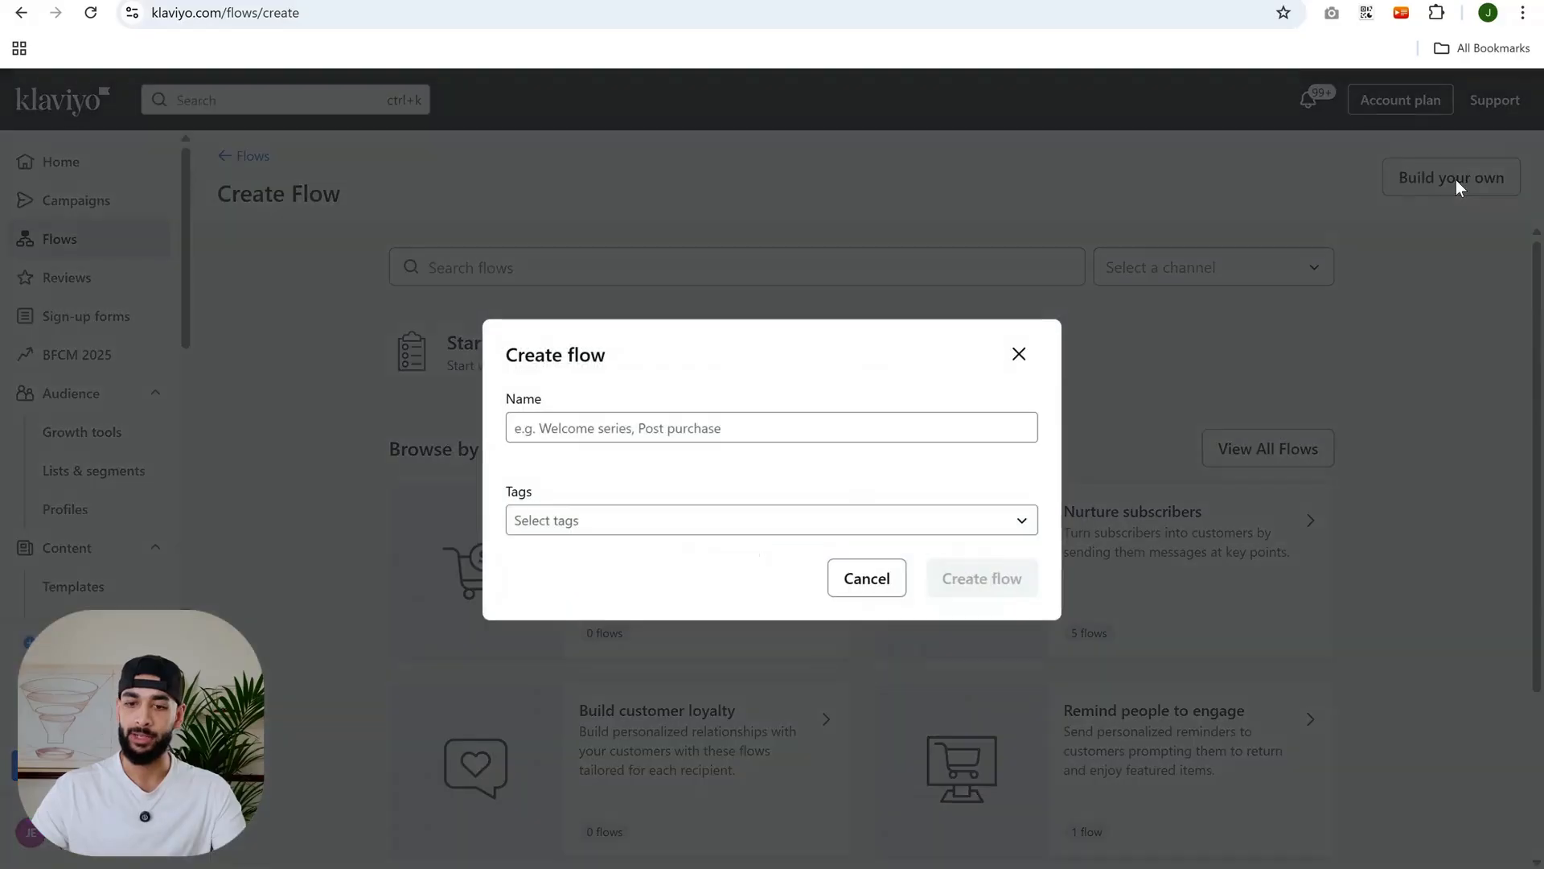
{"action": "left_click", "coordinate": [620, 420]}
{"action": "type", "text": "bot tag "}
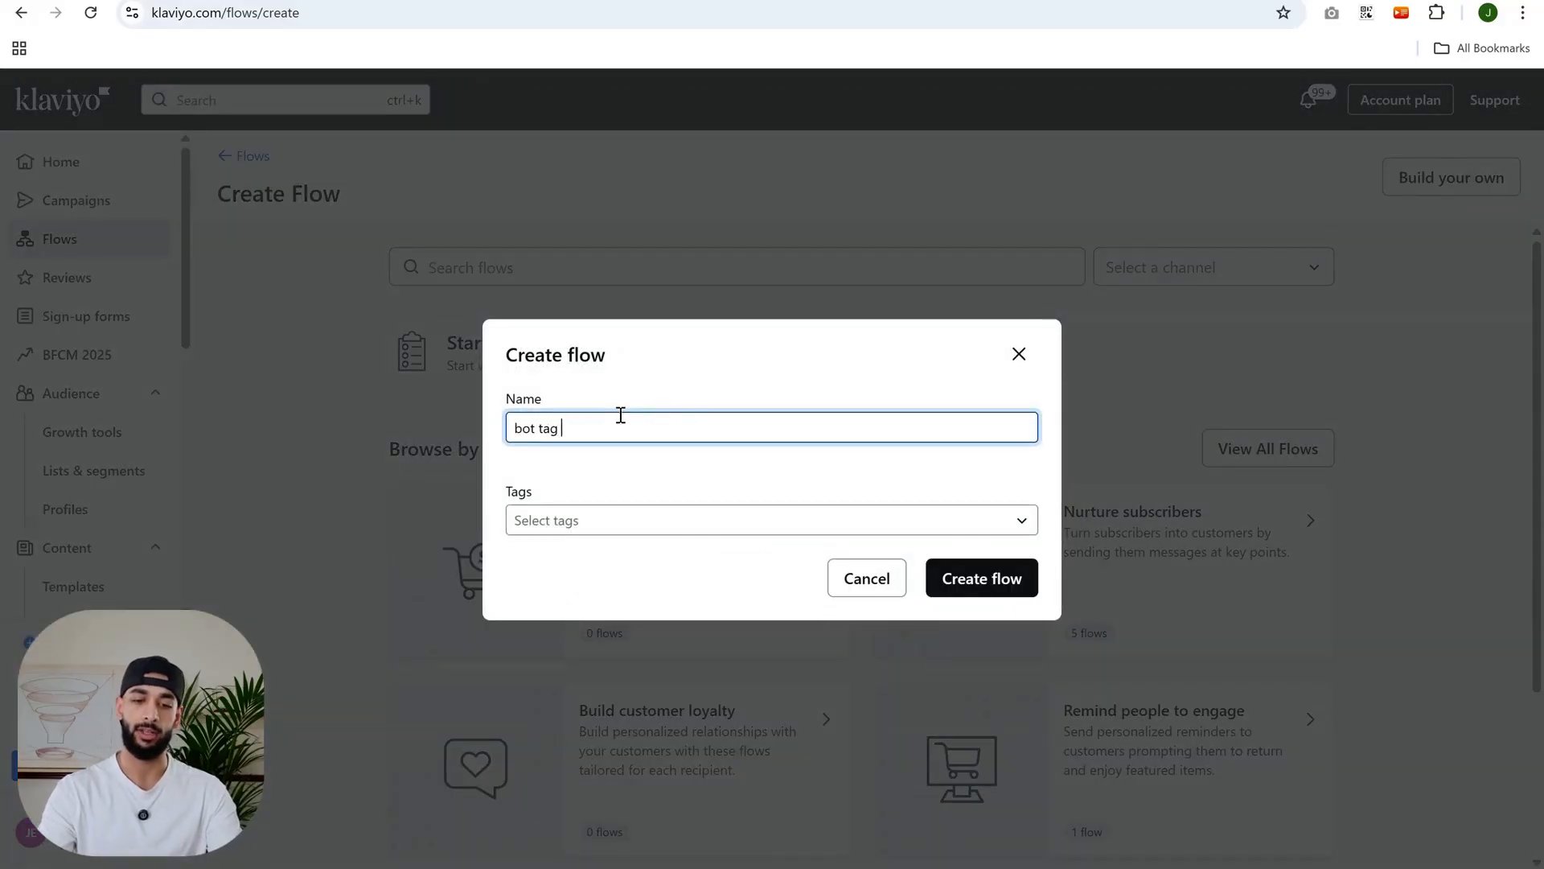
{"action": "type", "text": "flow"}
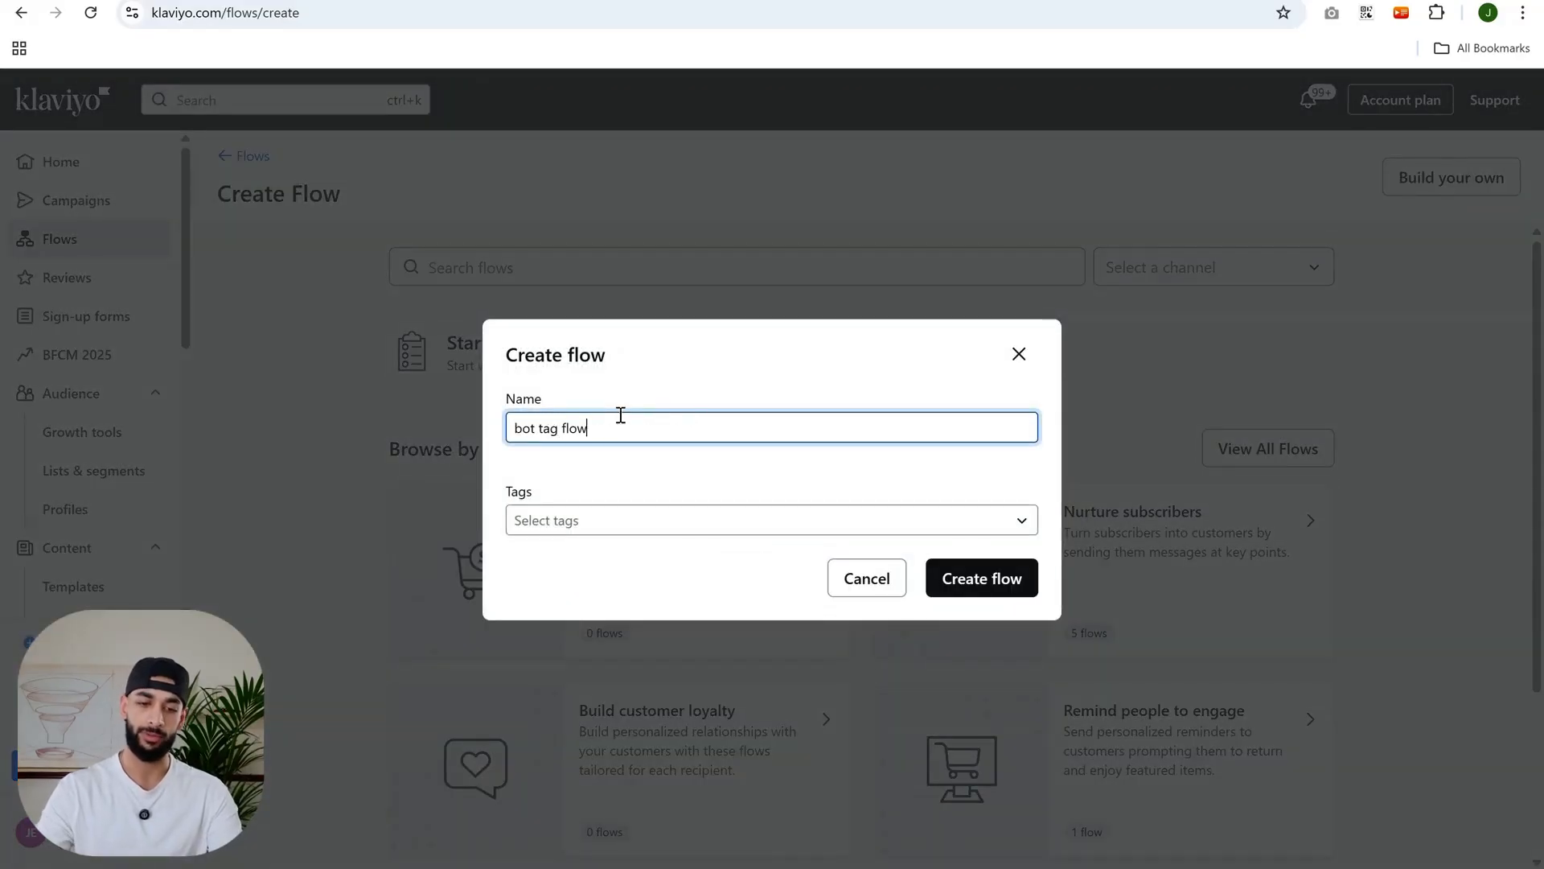
{"action": "left_click", "coordinate": [992, 592]}
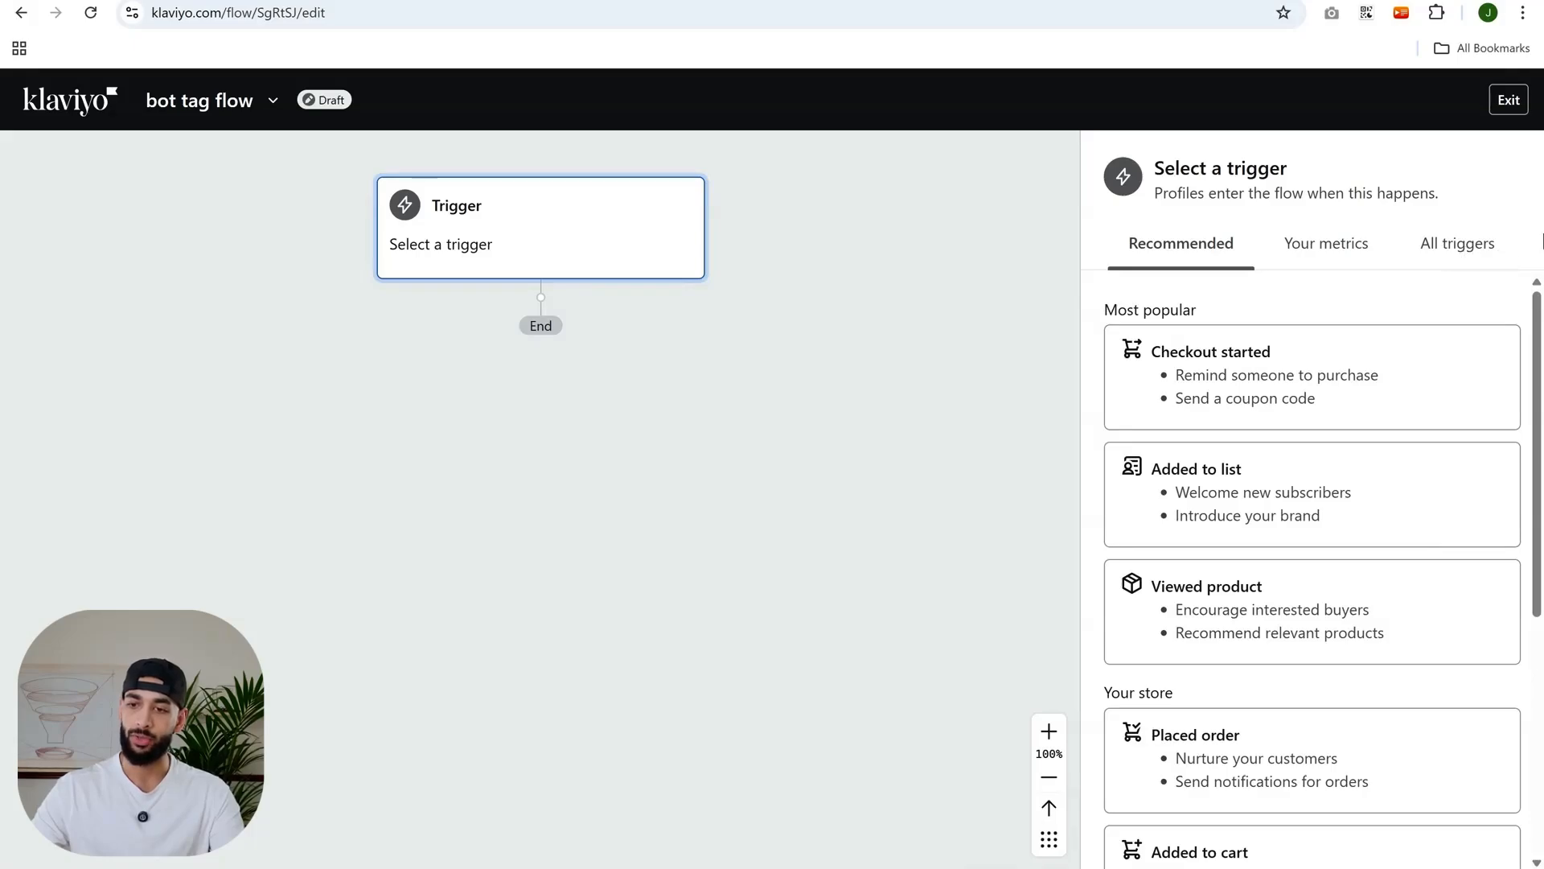
- Set the flow trigger to Added to segment with the [J] Bot Emails segment and save it
{"action": "left_click", "coordinate": [1440, 248]}
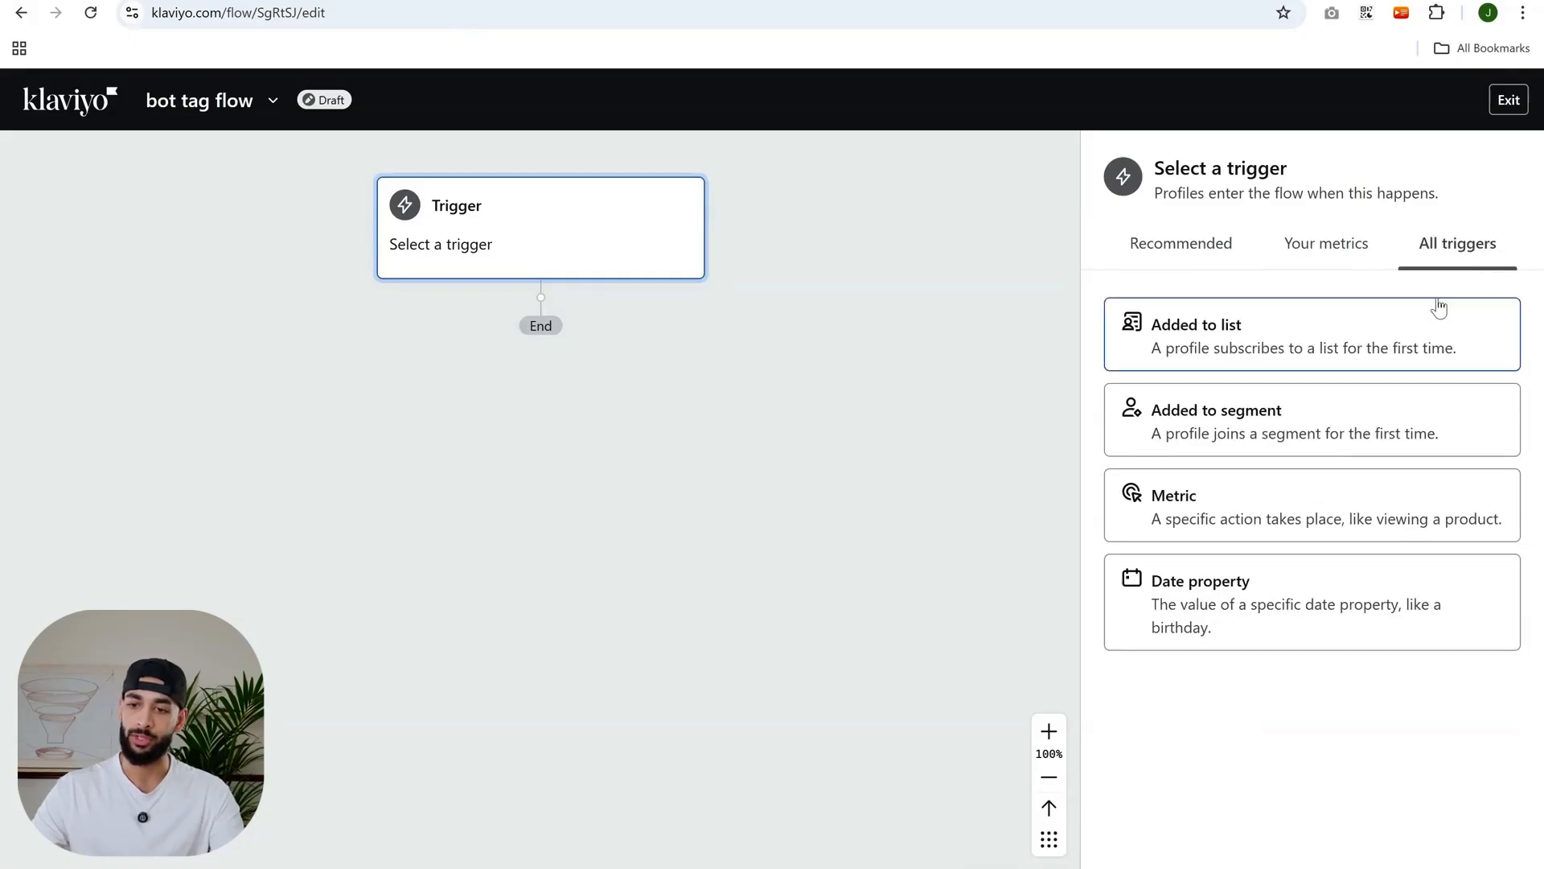
{"action": "left_click", "coordinate": [1257, 415]}
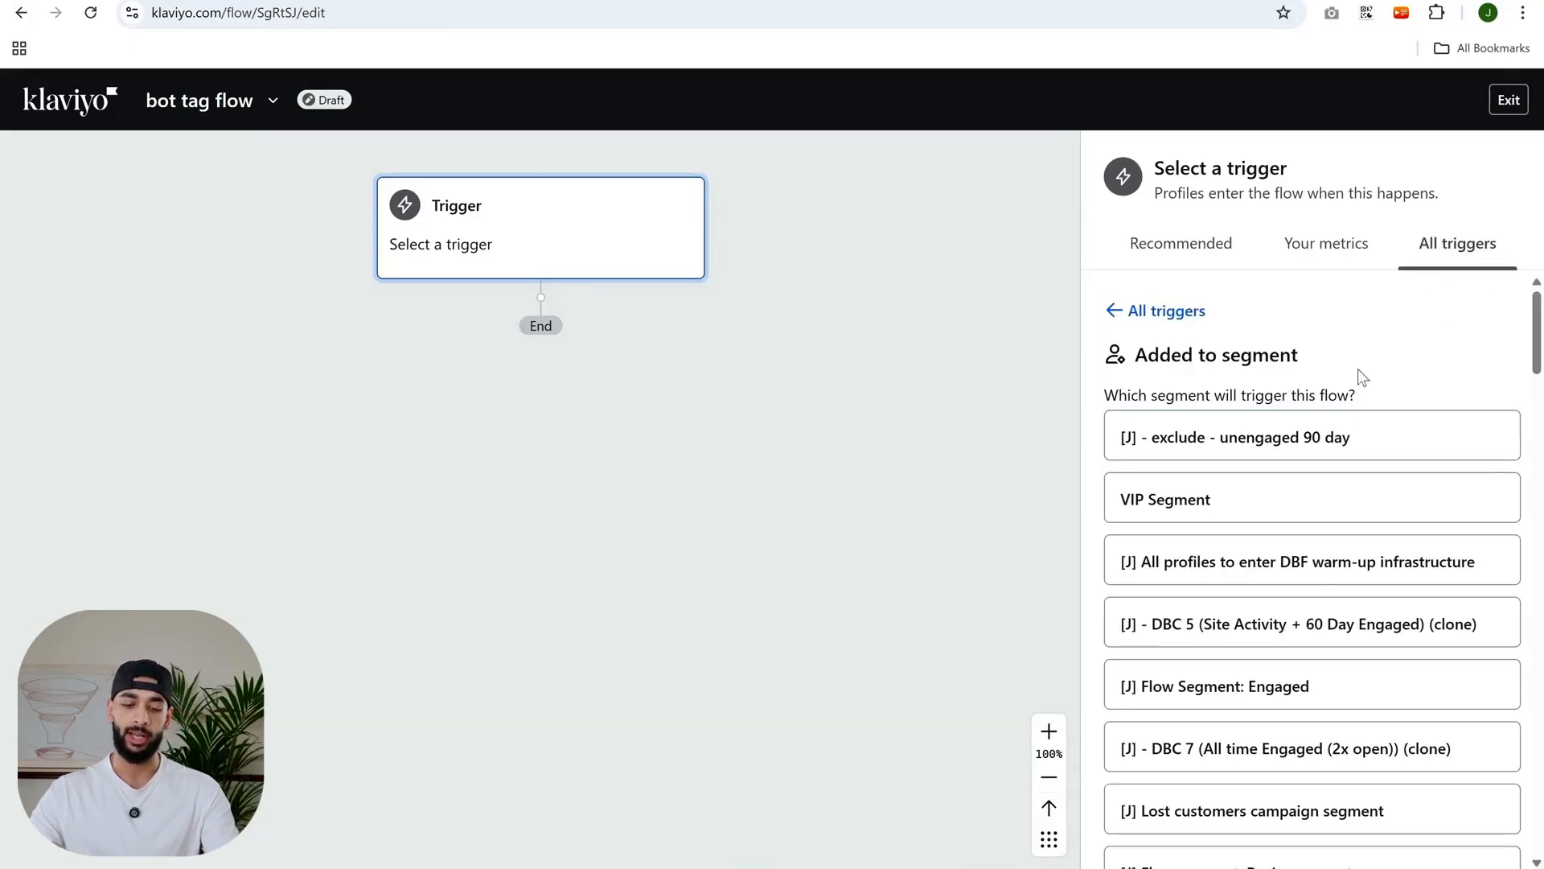
{"action": "key", "text": "ctrl+f"}
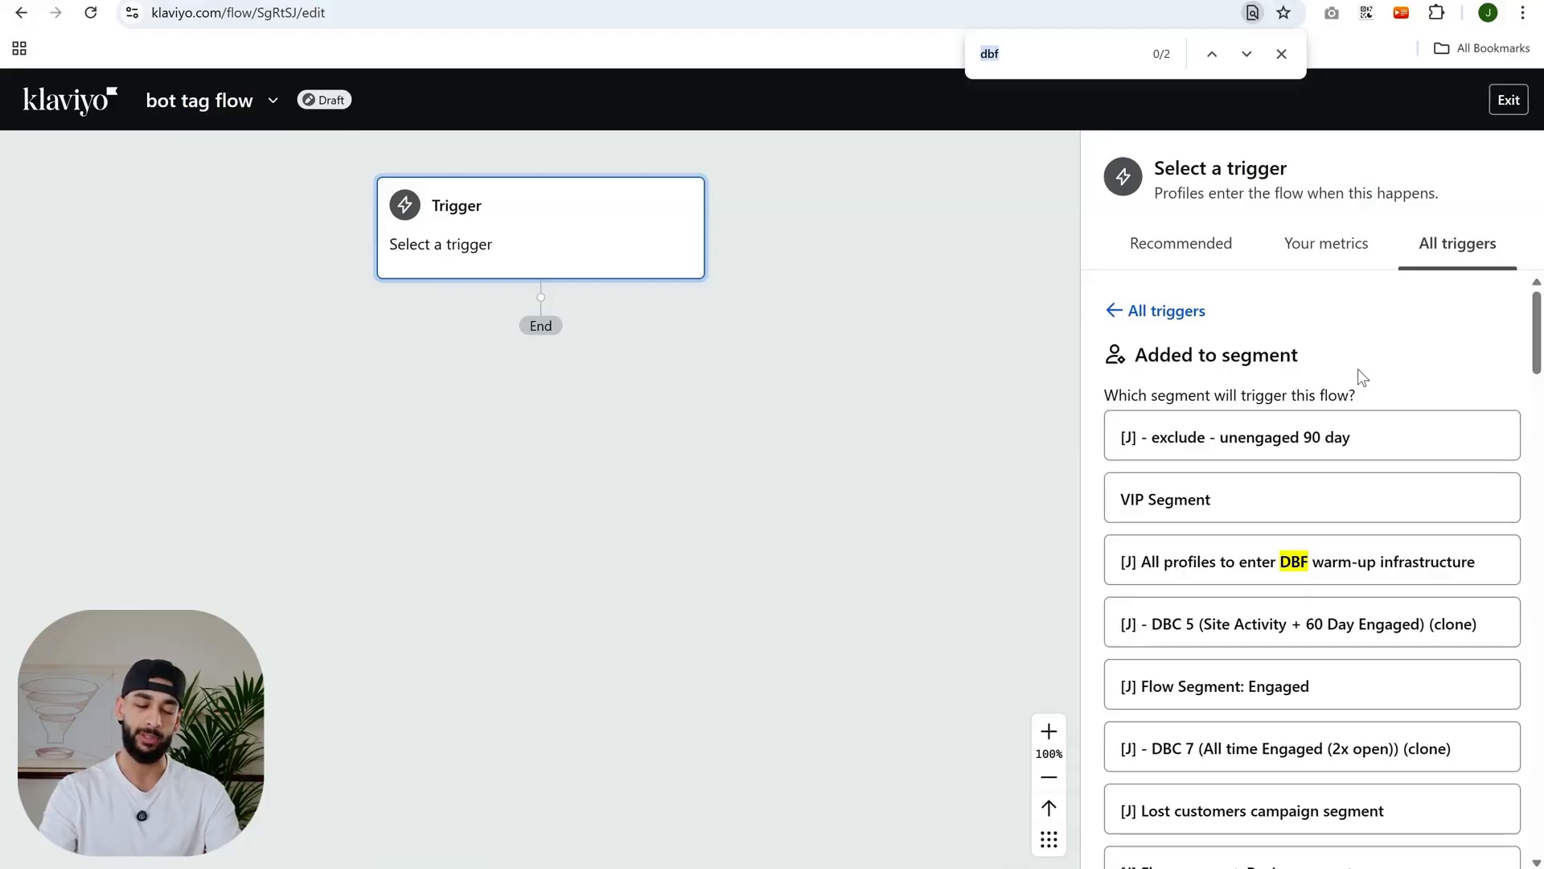
{"action": "type", "text": "bot"}
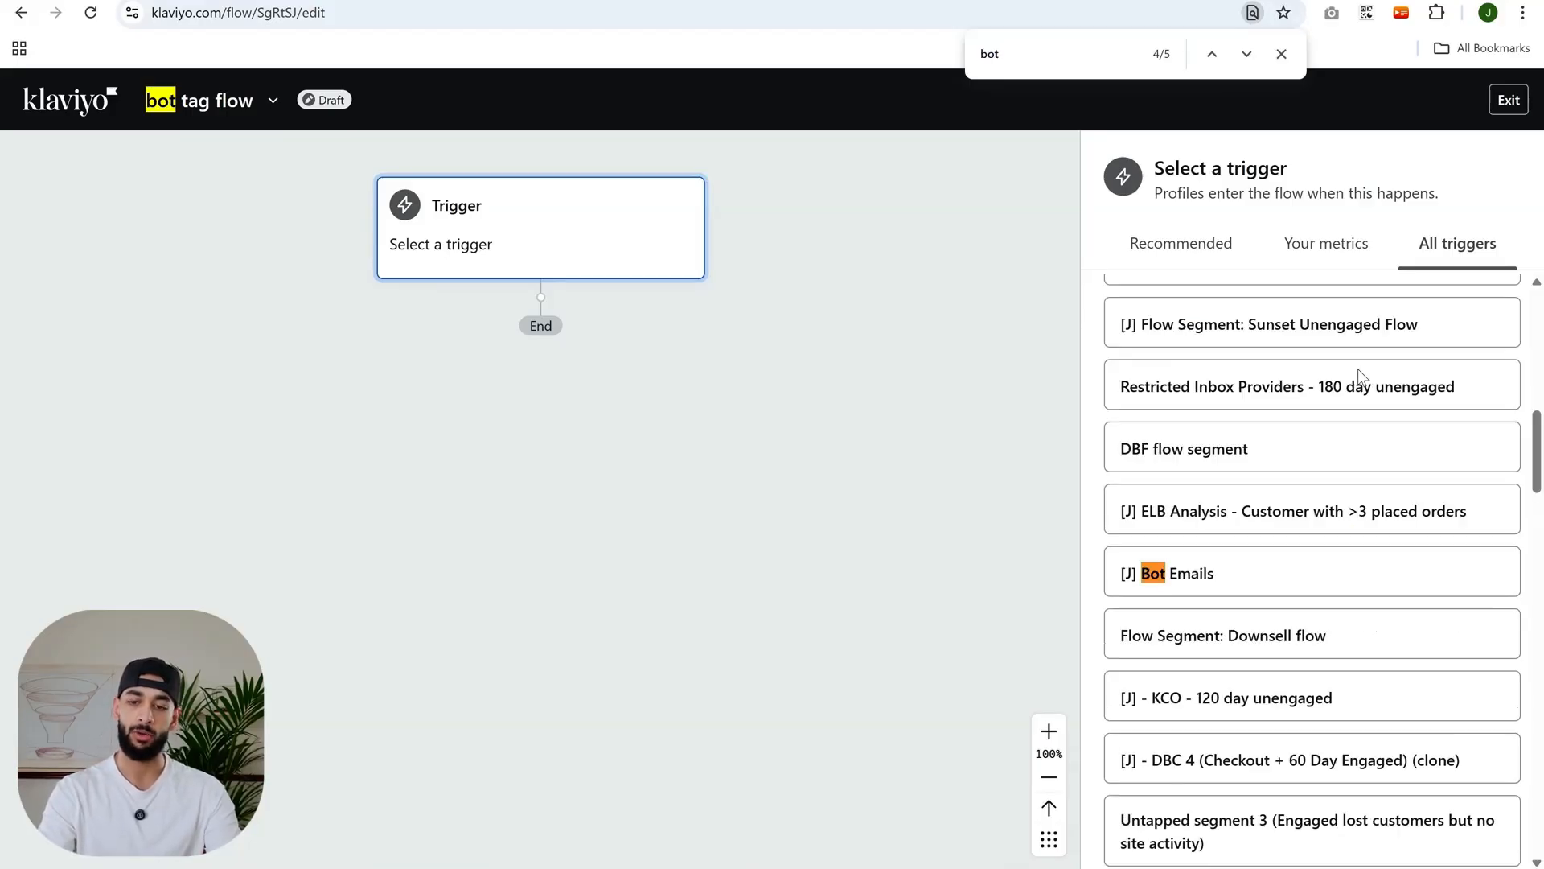
{"action": "left_click_drag", "start_coordinate": [1036, 55], "coordinate": [918, 54]}
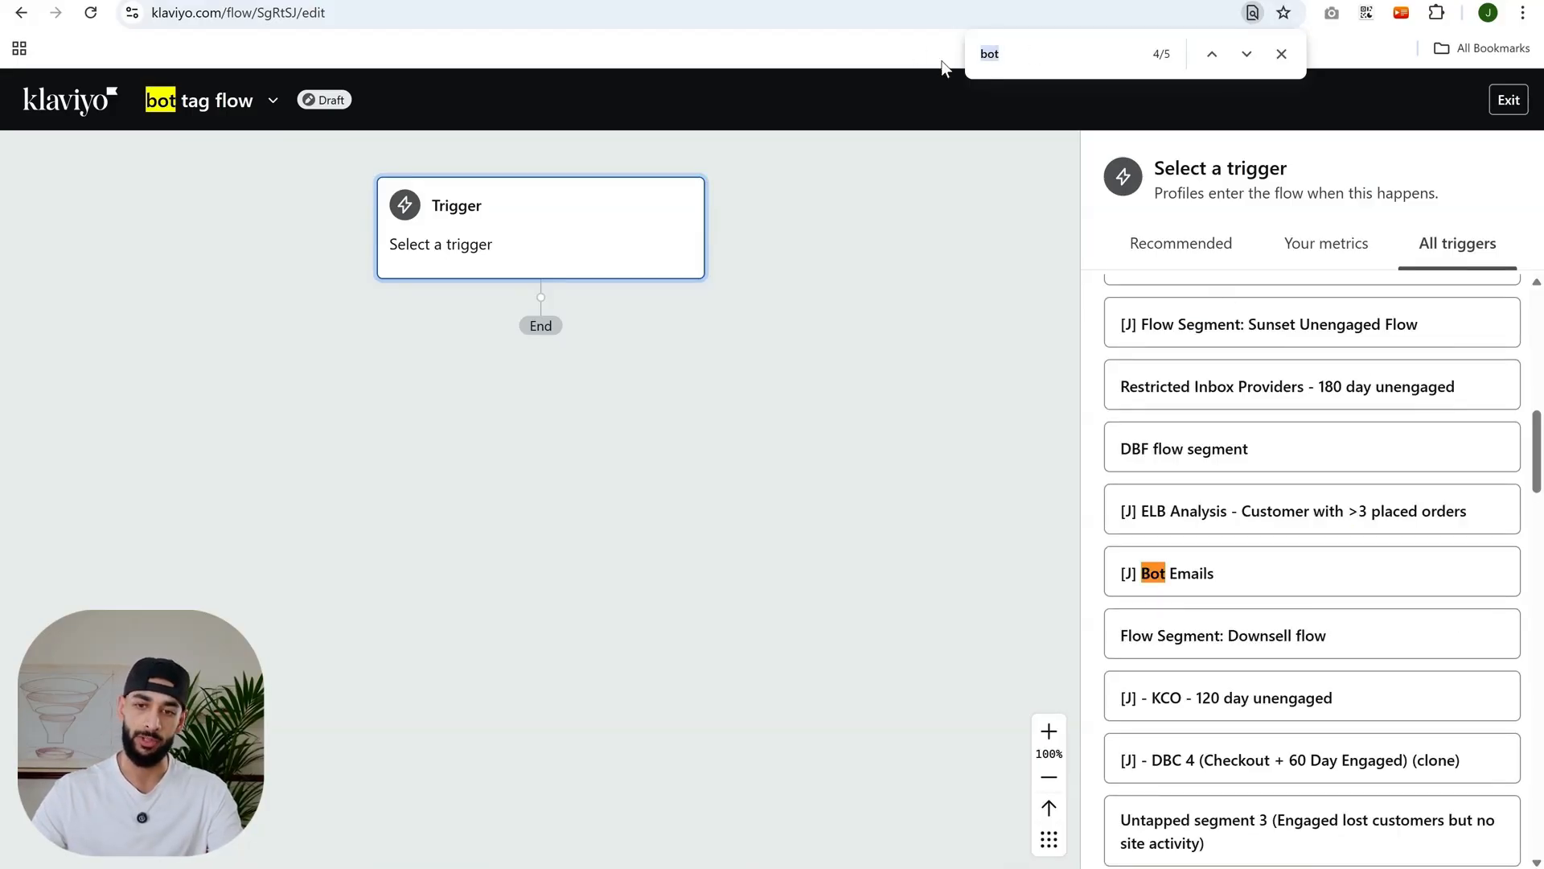
{"action": "left_click", "coordinate": [1281, 54]}
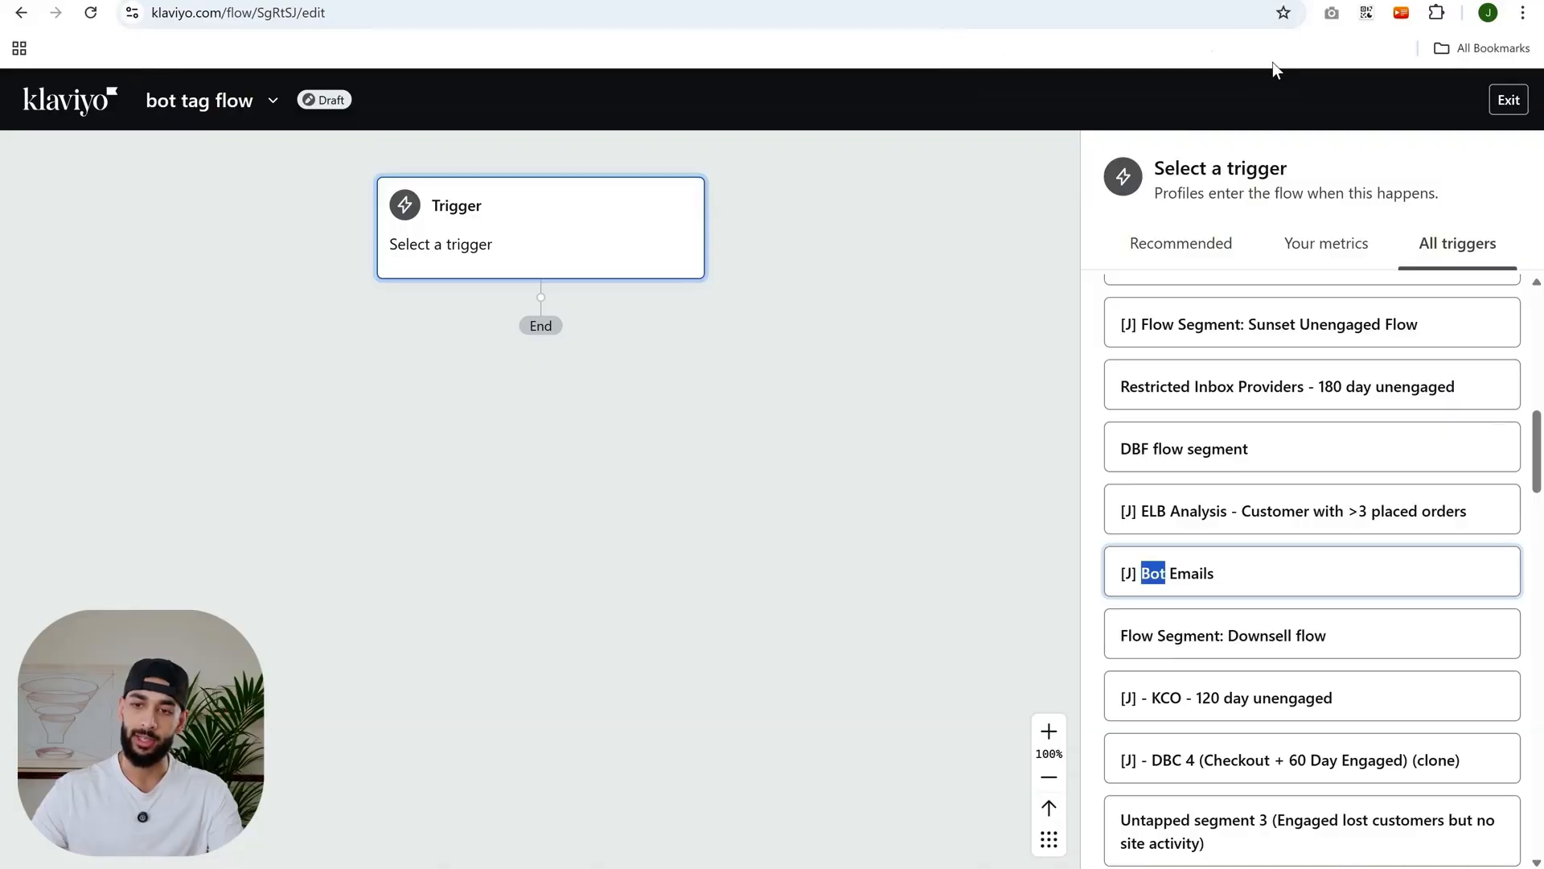
{"action": "left_click", "coordinate": [1233, 578]}
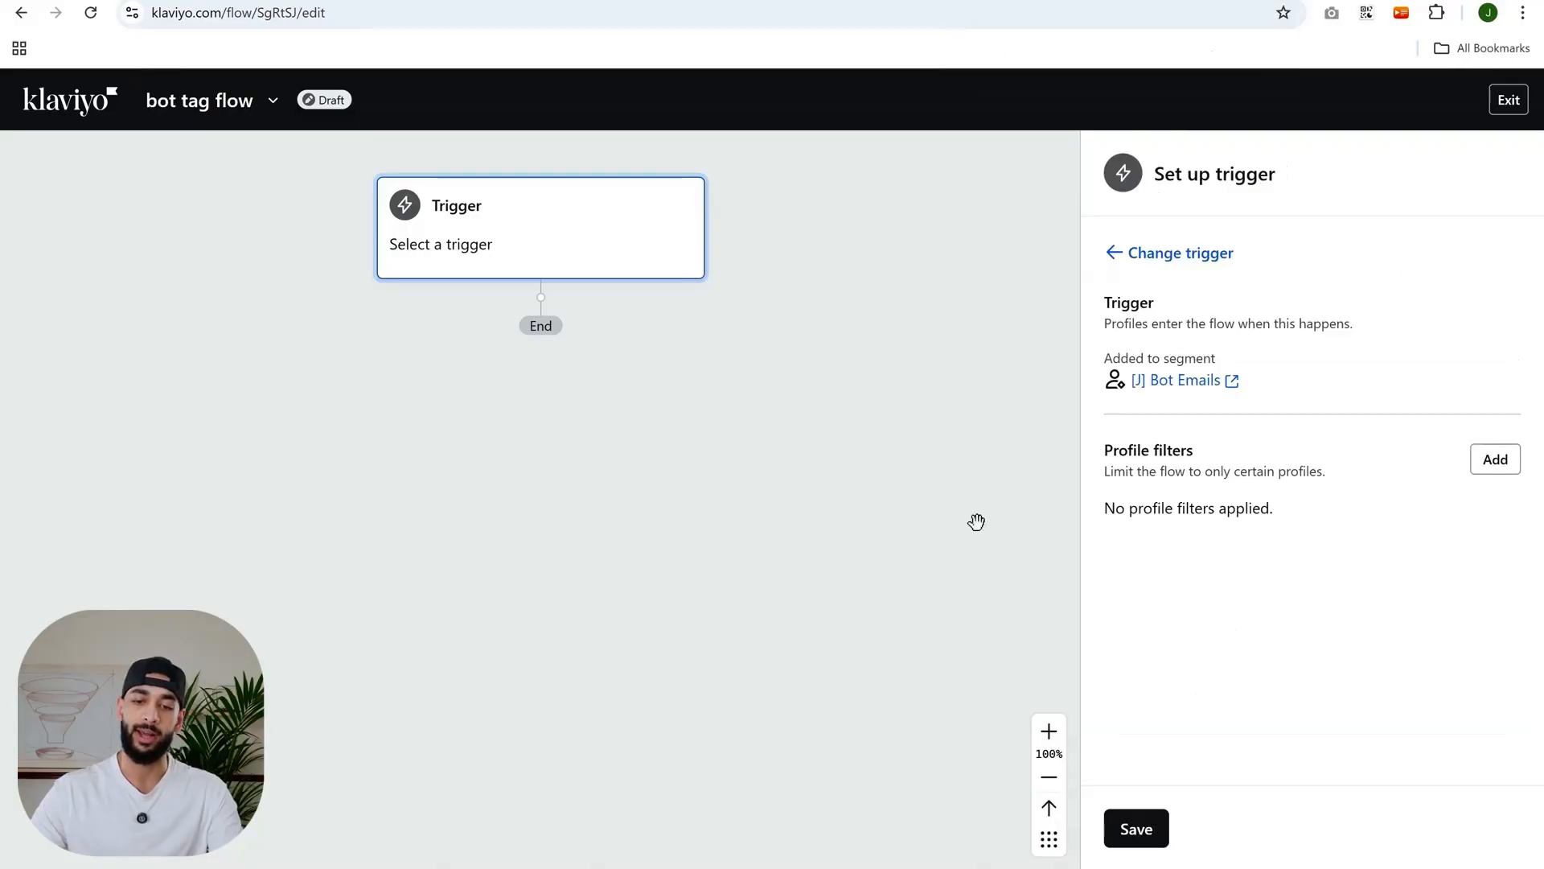
{"action": "left_click", "coordinate": [1118, 832]}
- Try to add a Profile property update action below the trigger in the new flow
{"action": "left_click", "coordinate": [929, 588]}
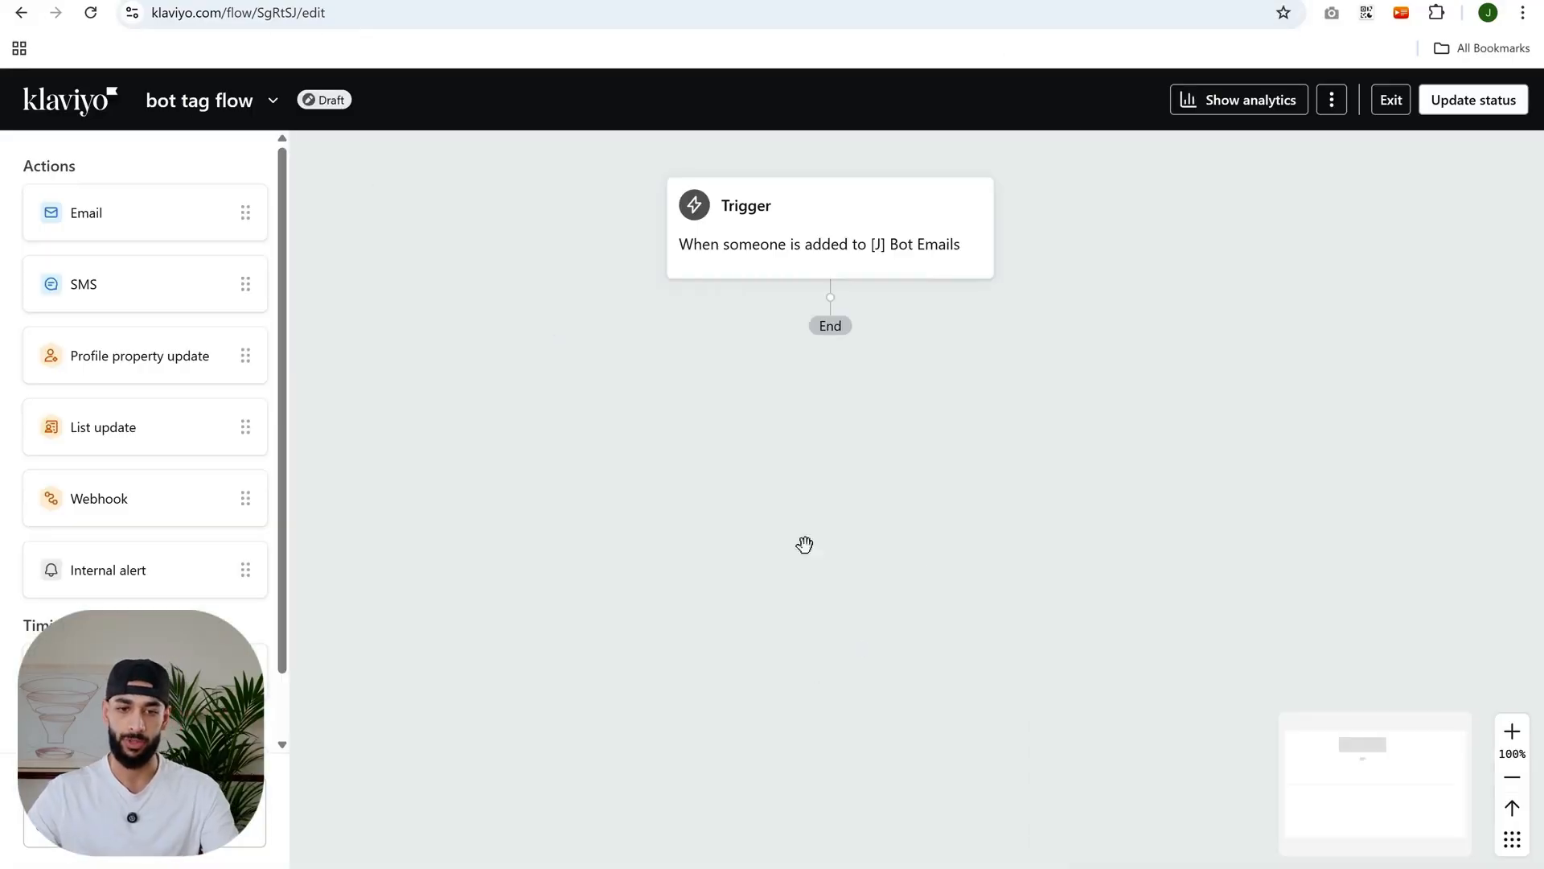
{"action": "left_click", "coordinate": [1502, 174]}
{"action": "scroll", "coordinate": [131, 406], "scroll_direction": "down", "scroll_amount": 2}
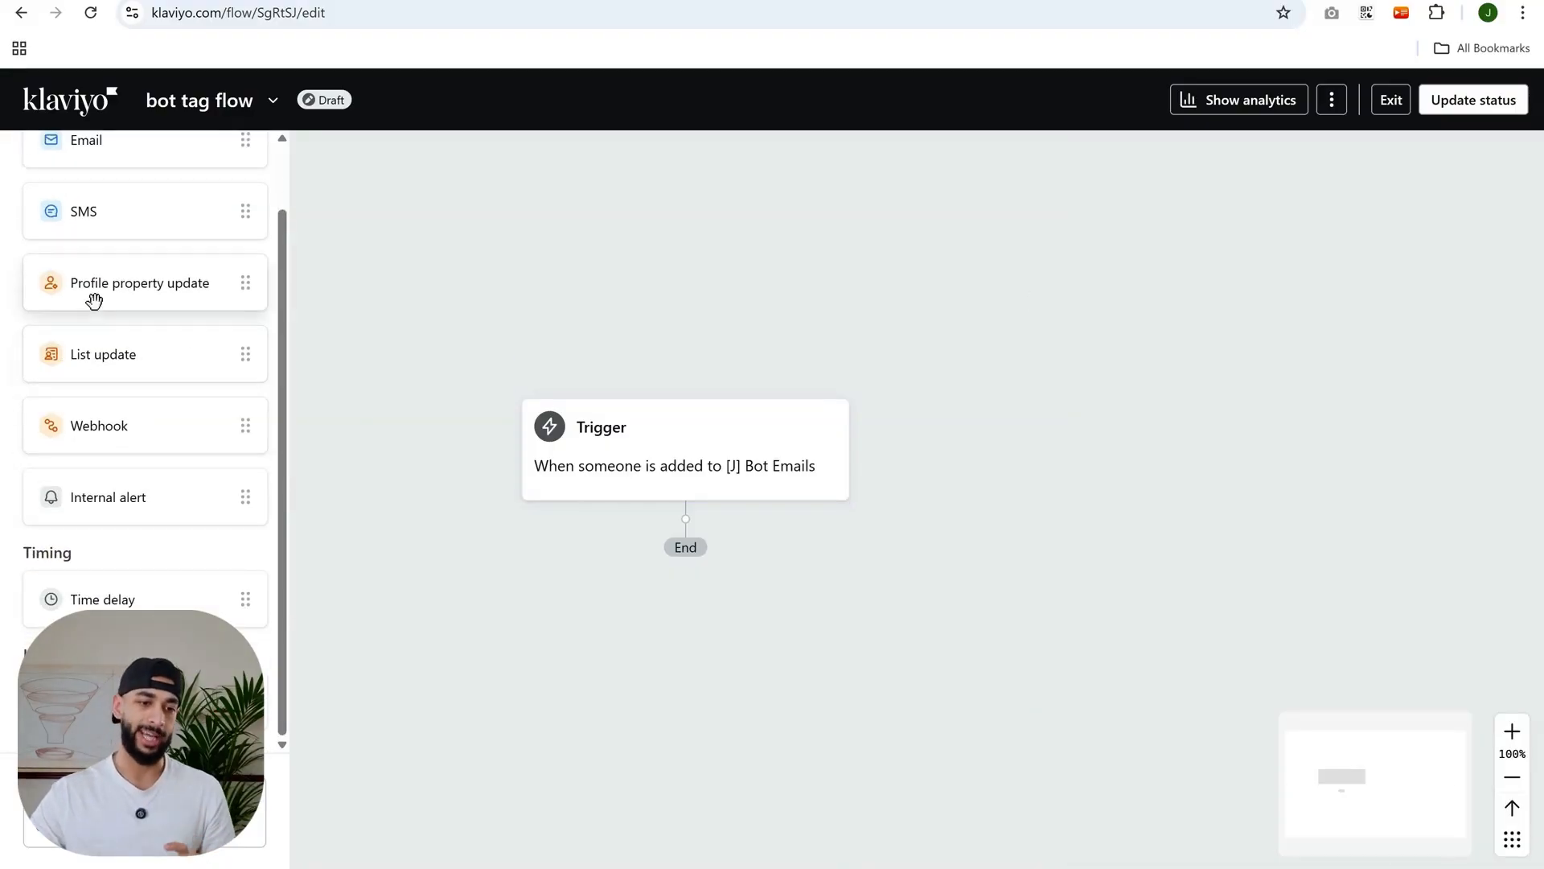
{"action": "scroll", "coordinate": [148, 300], "scroll_direction": "up", "scroll_amount": 2}
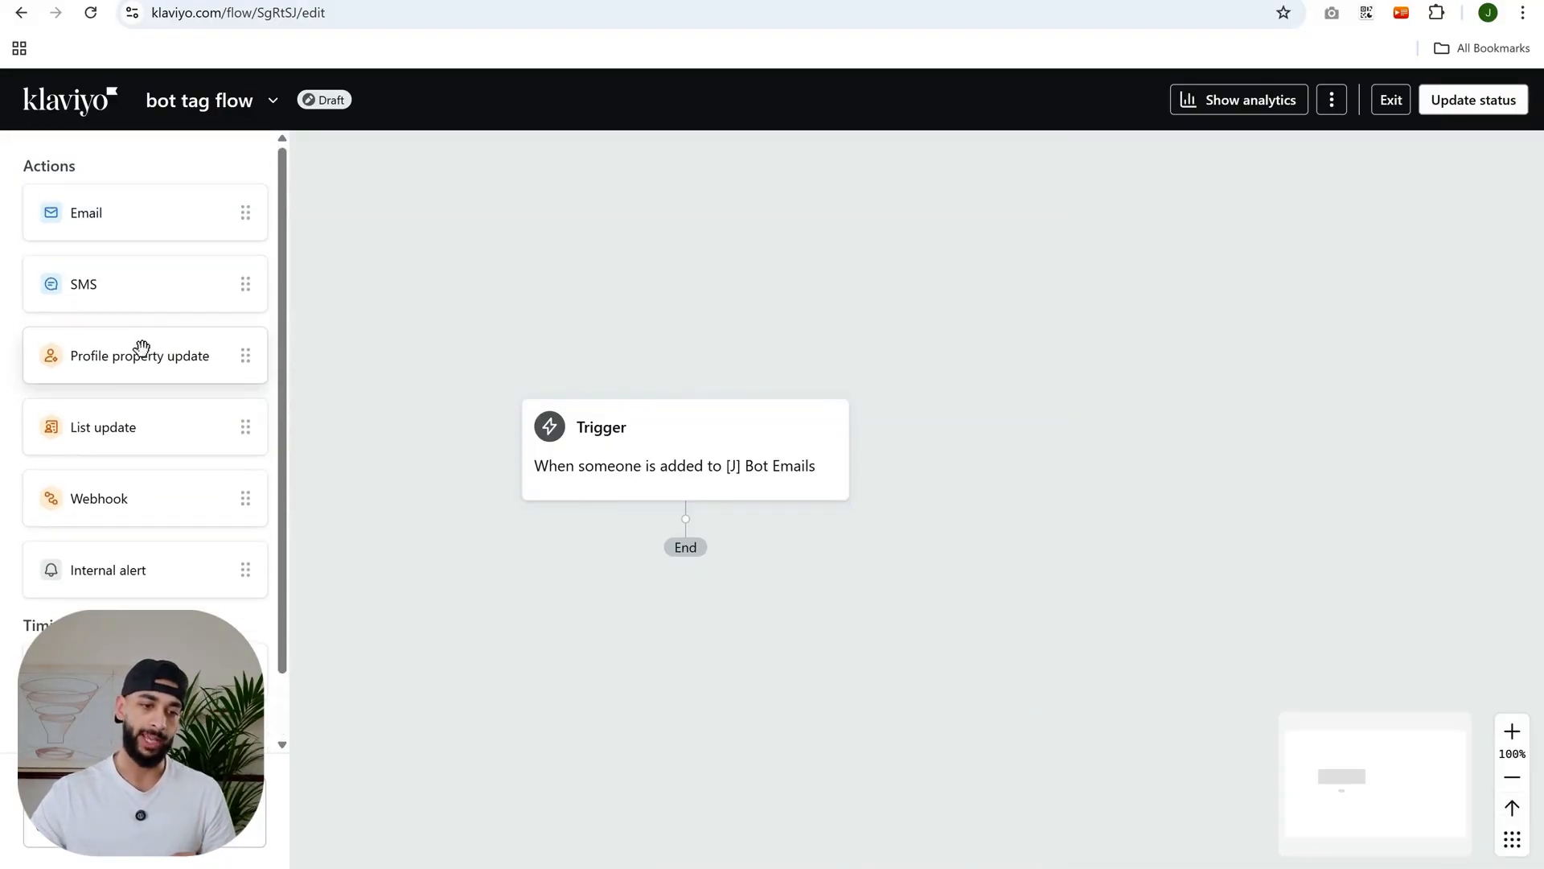
{"action": "left_click_drag", "start_coordinate": [141, 341], "coordinate": [765, 544]}
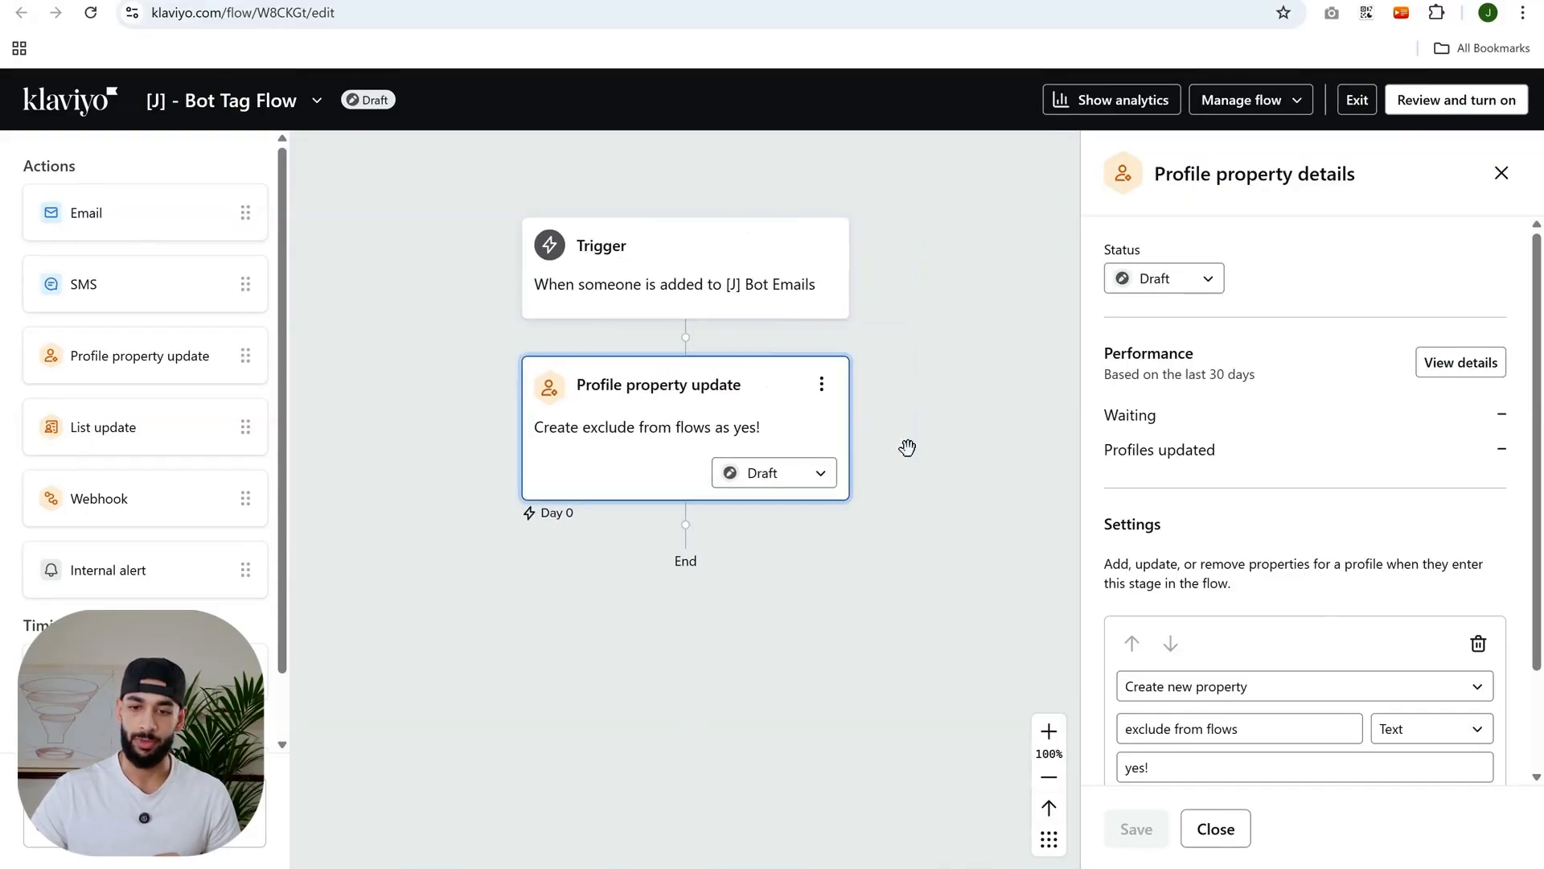
- Examine the existing flow's Profile property update settings: property name, Text type and value
{"action": "scroll", "coordinate": [1378, 765], "scroll_direction": "down", "scroll_amount": 2}
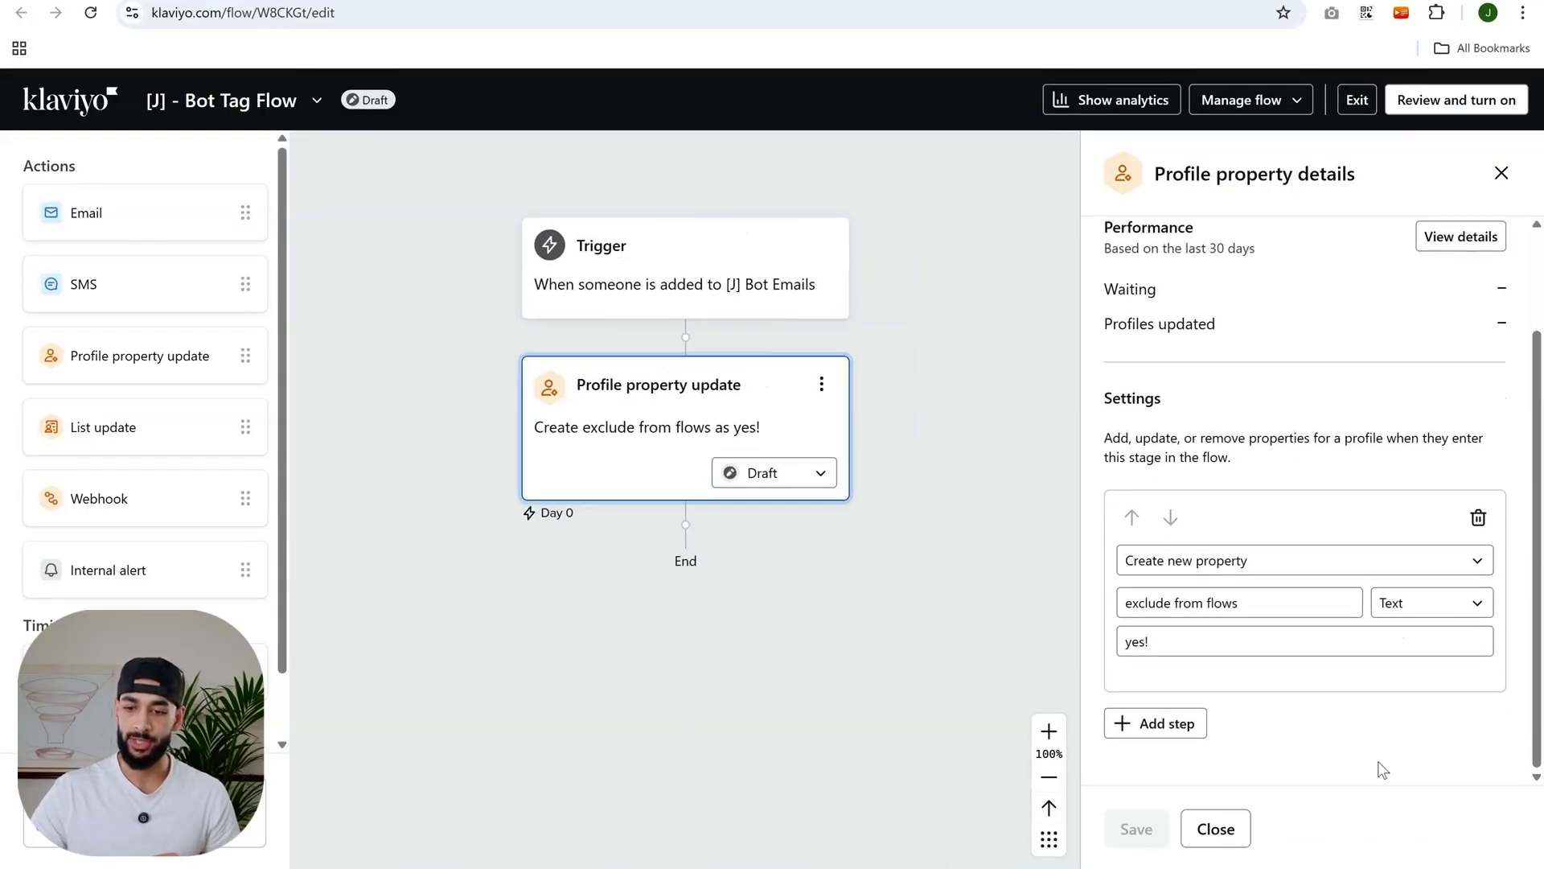
{"action": "triple_click", "coordinate": [1194, 605]}
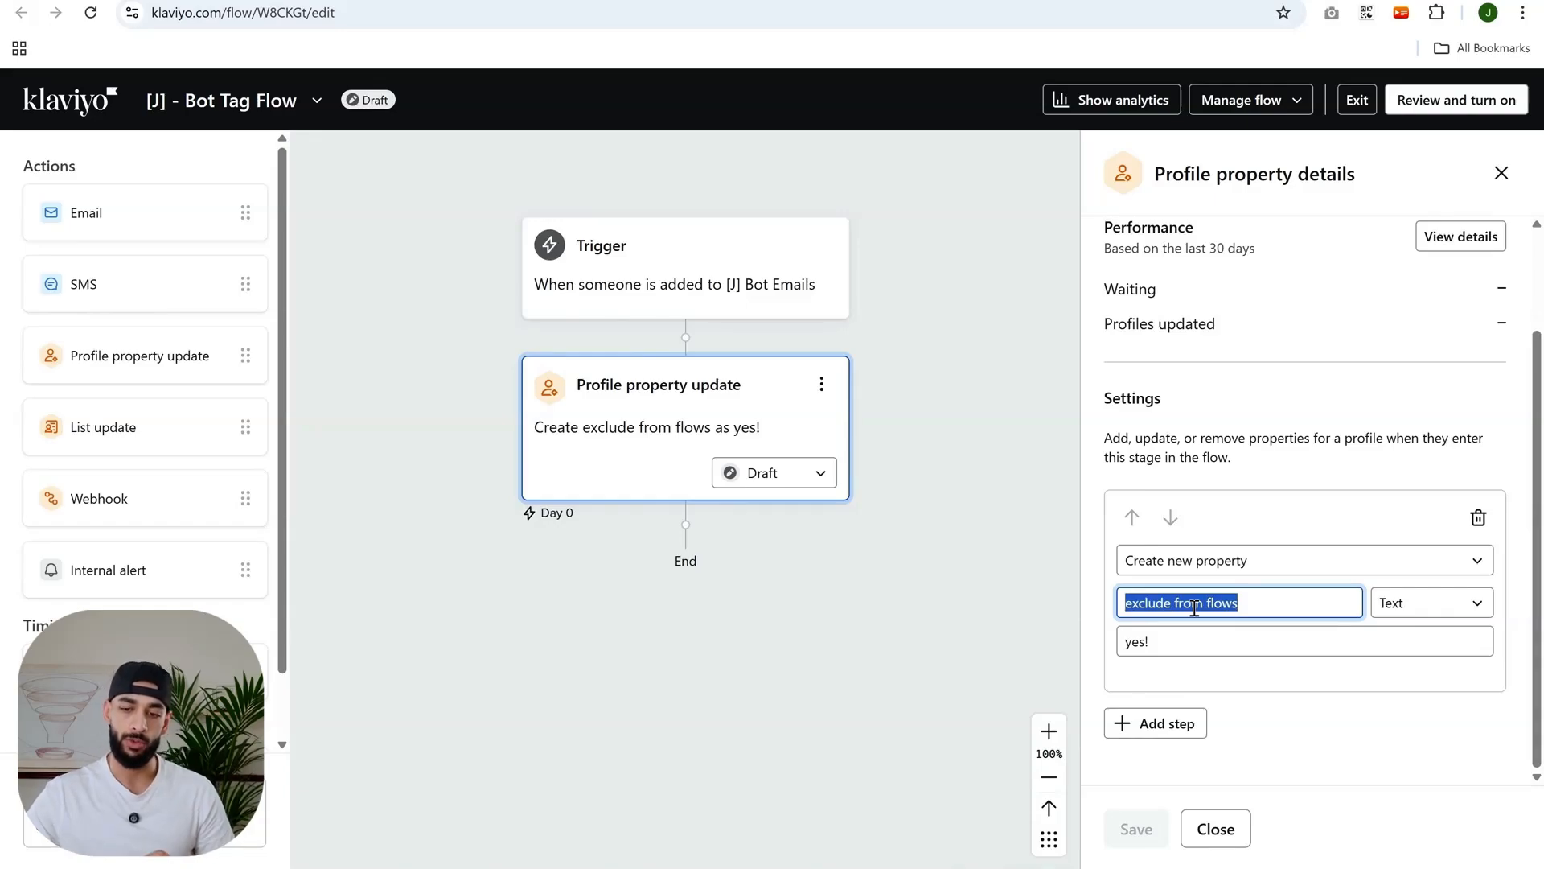
{"action": "left_click", "coordinate": [1436, 601]}
{"action": "left_click", "coordinate": [1284, 616]}
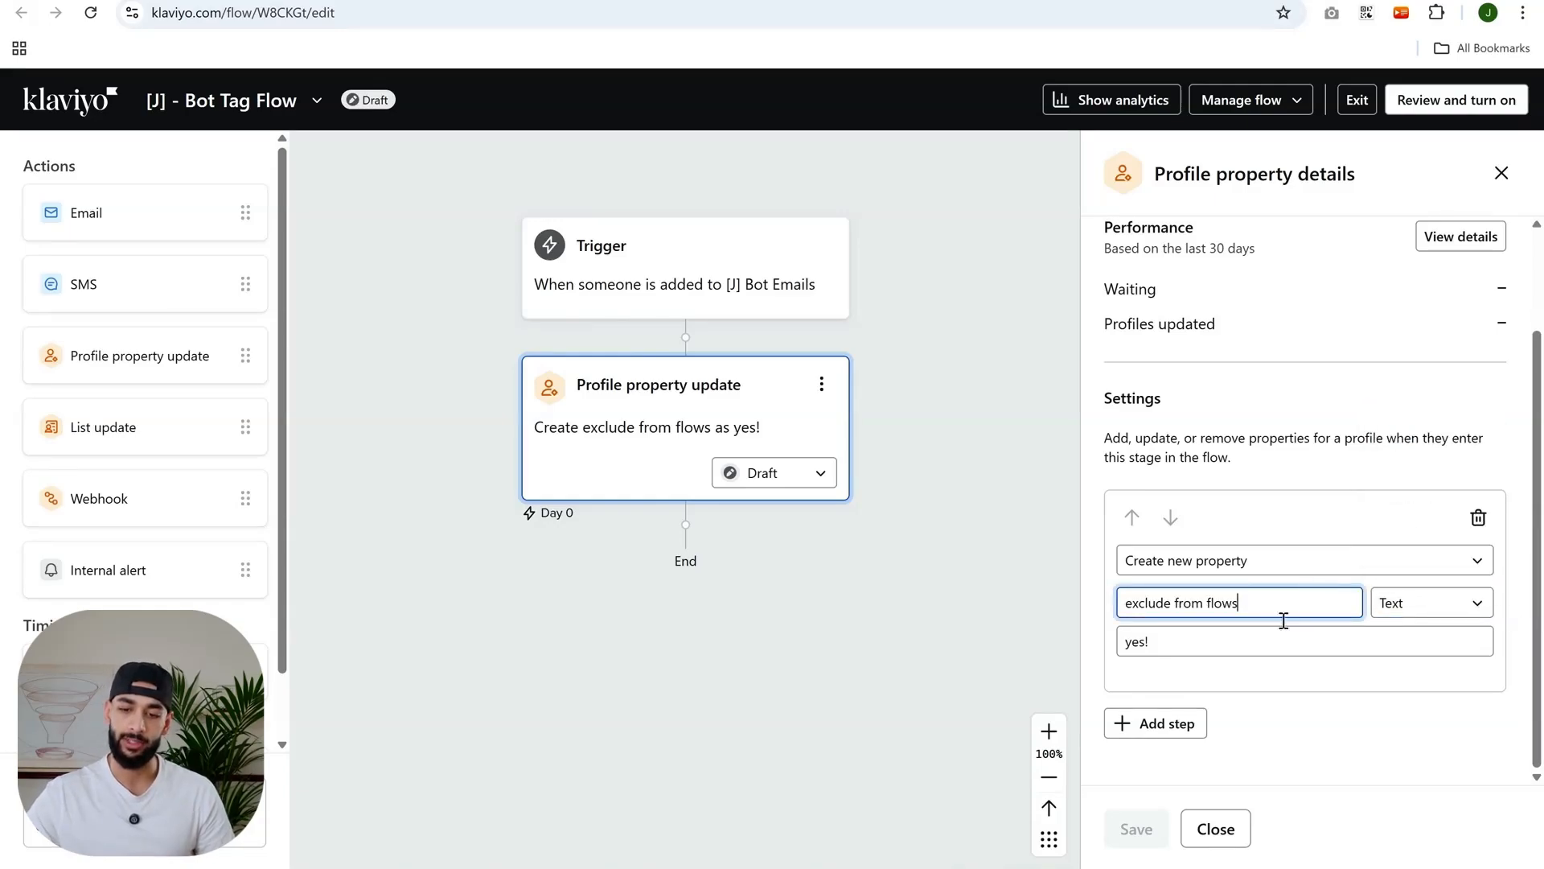
{"action": "triple_click", "coordinate": [1194, 651]}
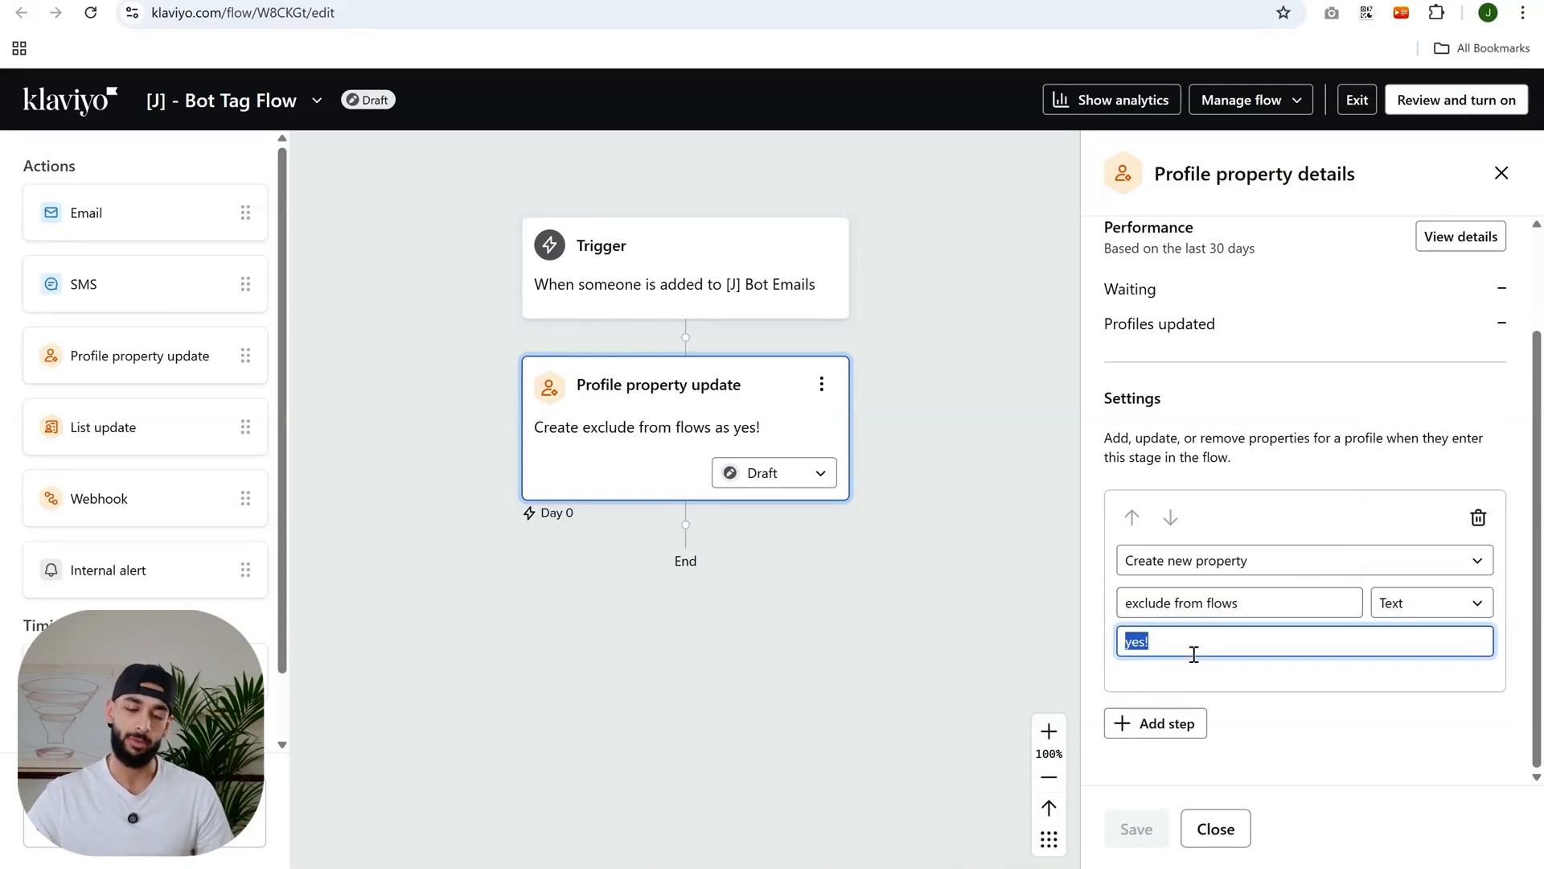
{"action": "left_click", "coordinate": [1195, 654]}
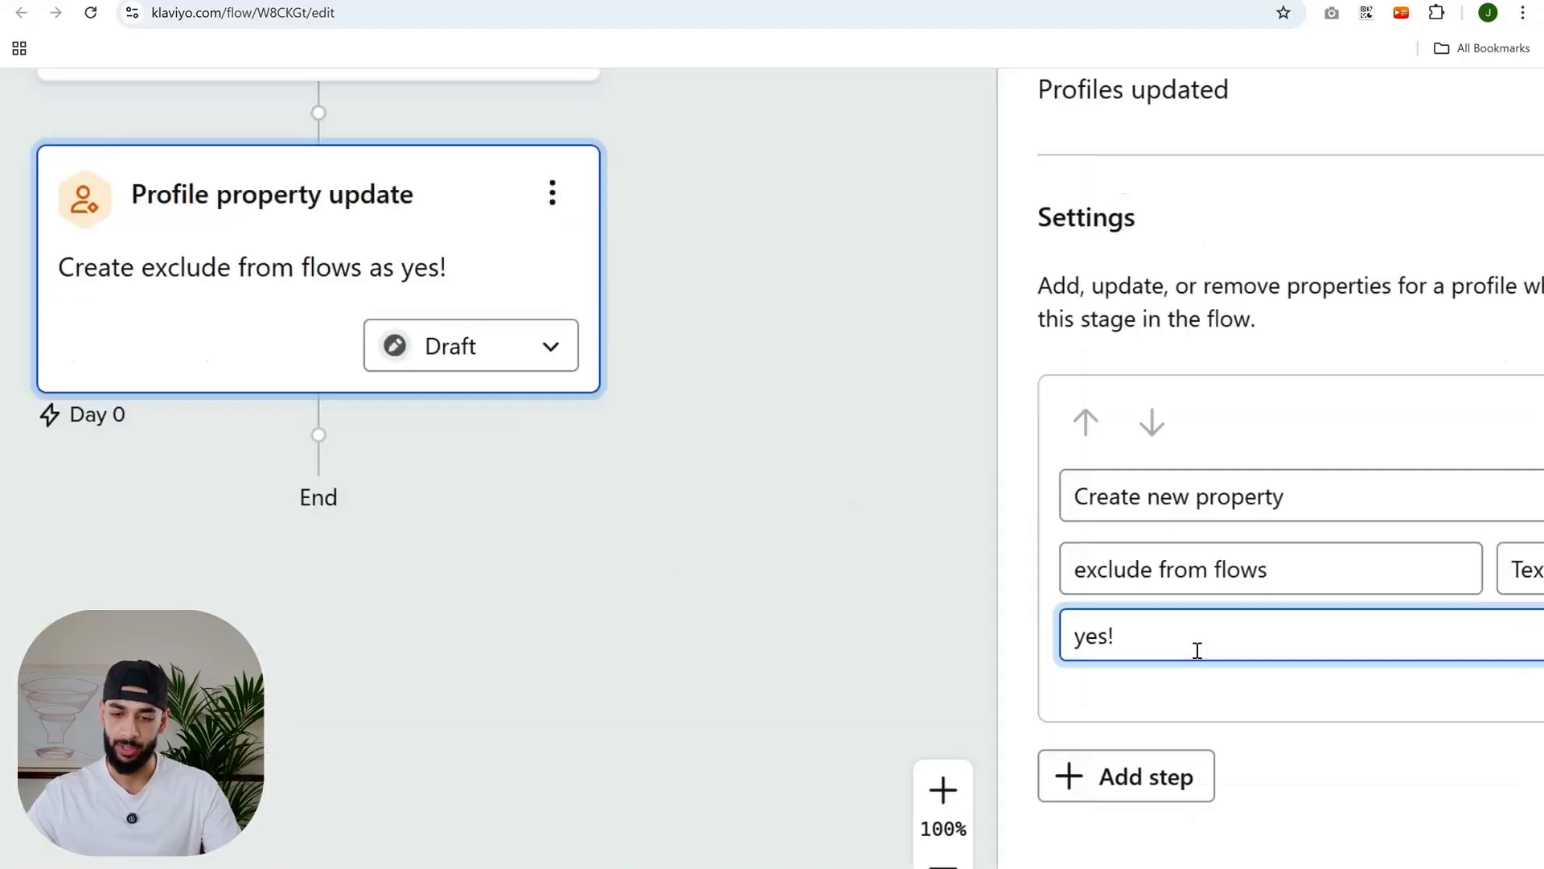
- Inspect the "exclude from flows" property name and "yes!" value fields closely without changing them
{"action": "left_click", "coordinate": [1321, 610]}
{"action": "triple_click", "coordinate": [1031, 534]}
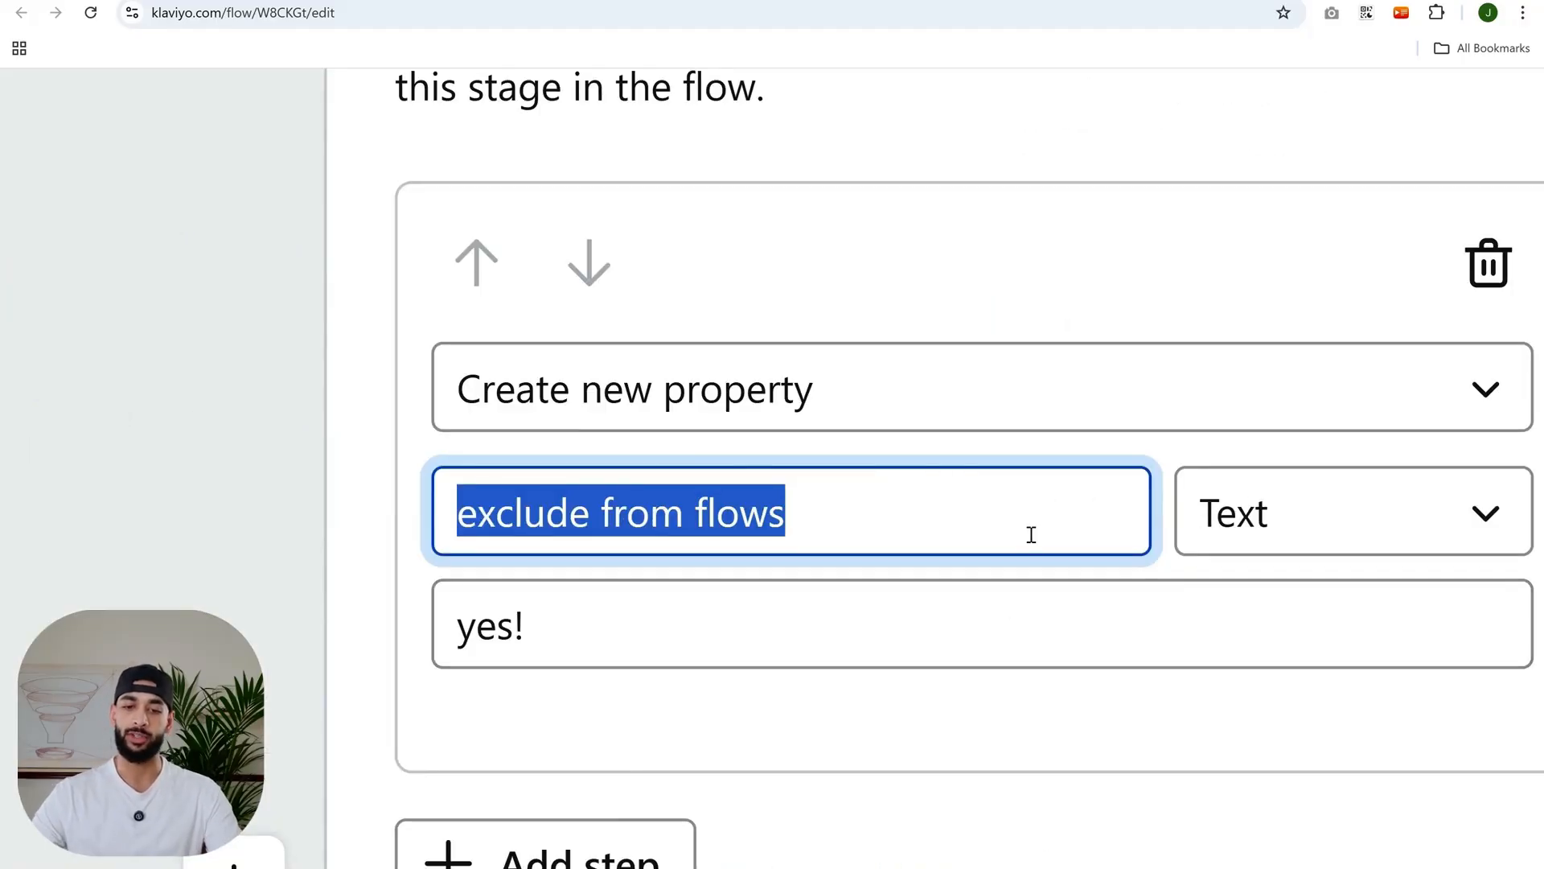
{"action": "left_click", "coordinate": [1031, 534]}
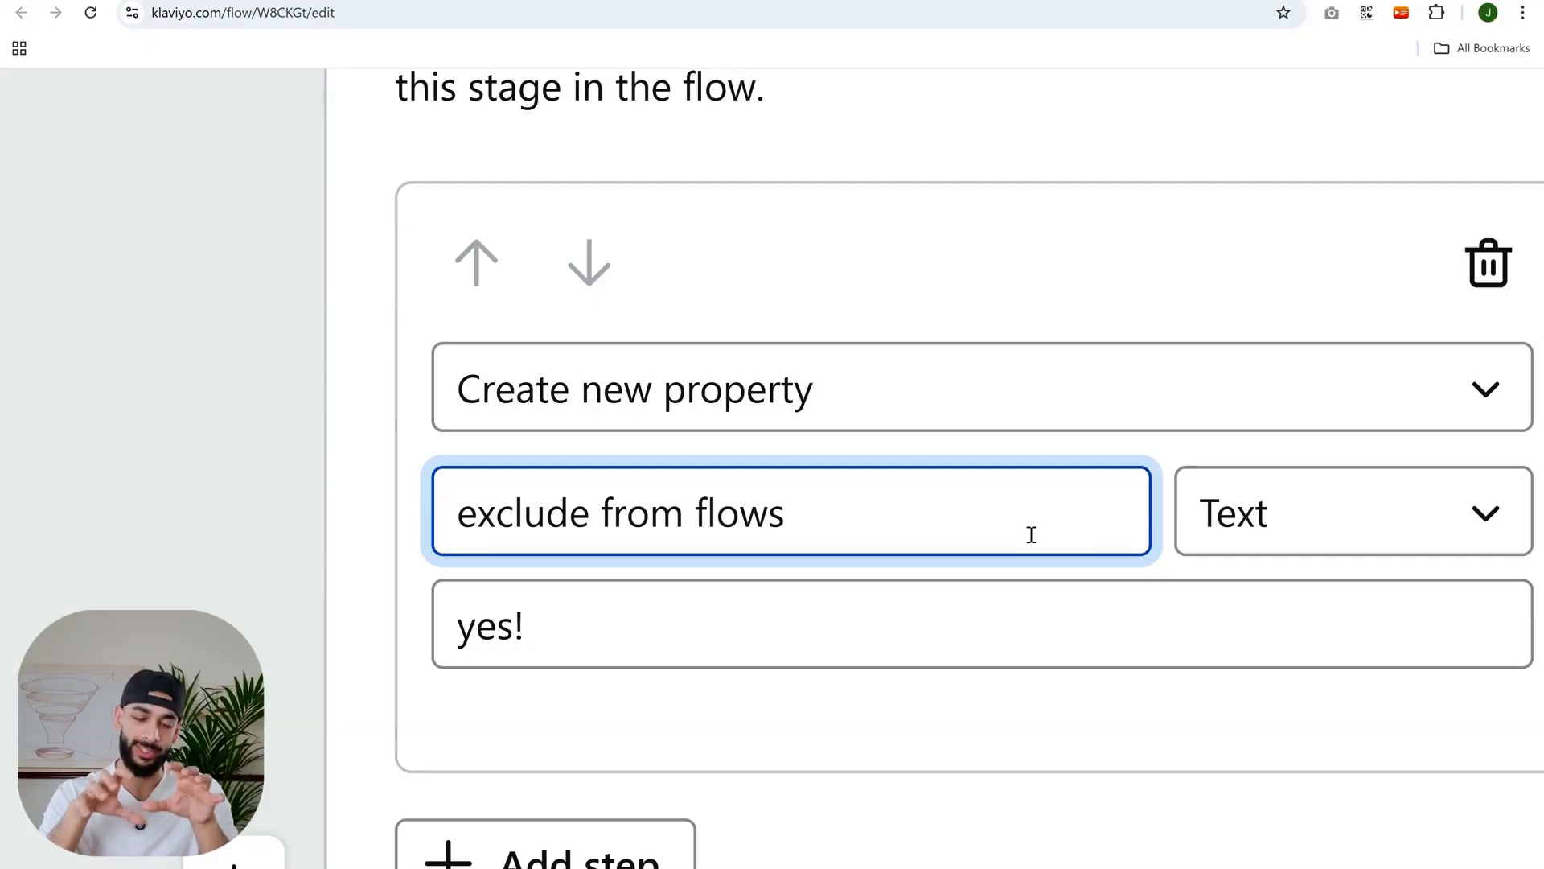
{"action": "left_click", "coordinate": [568, 526]}
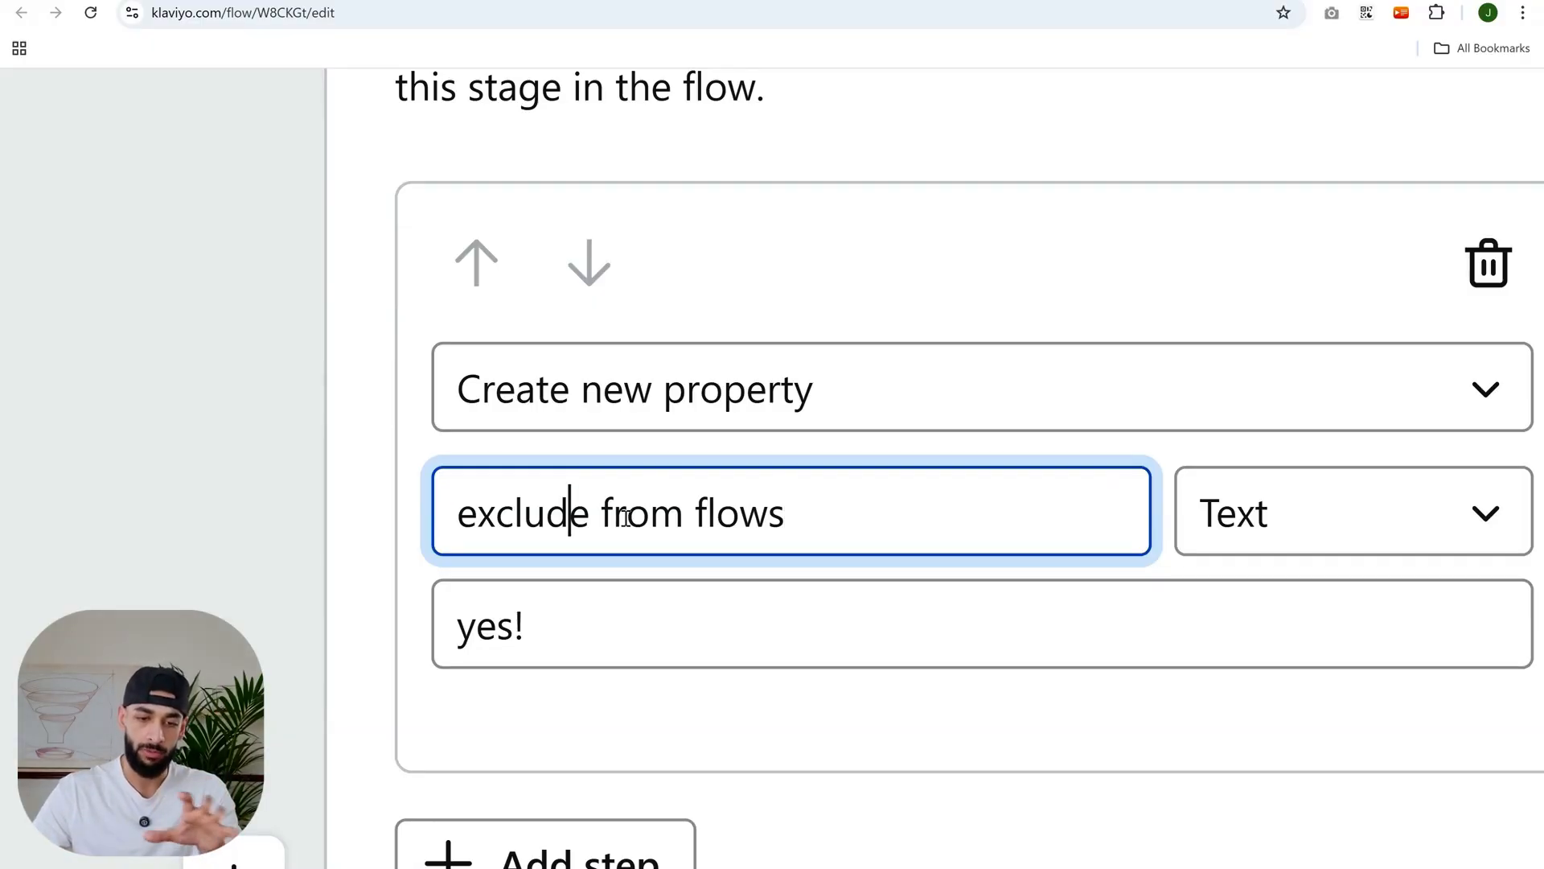
{"action": "left_click", "coordinate": [625, 519]}
{"action": "left_click", "coordinate": [792, 503]}
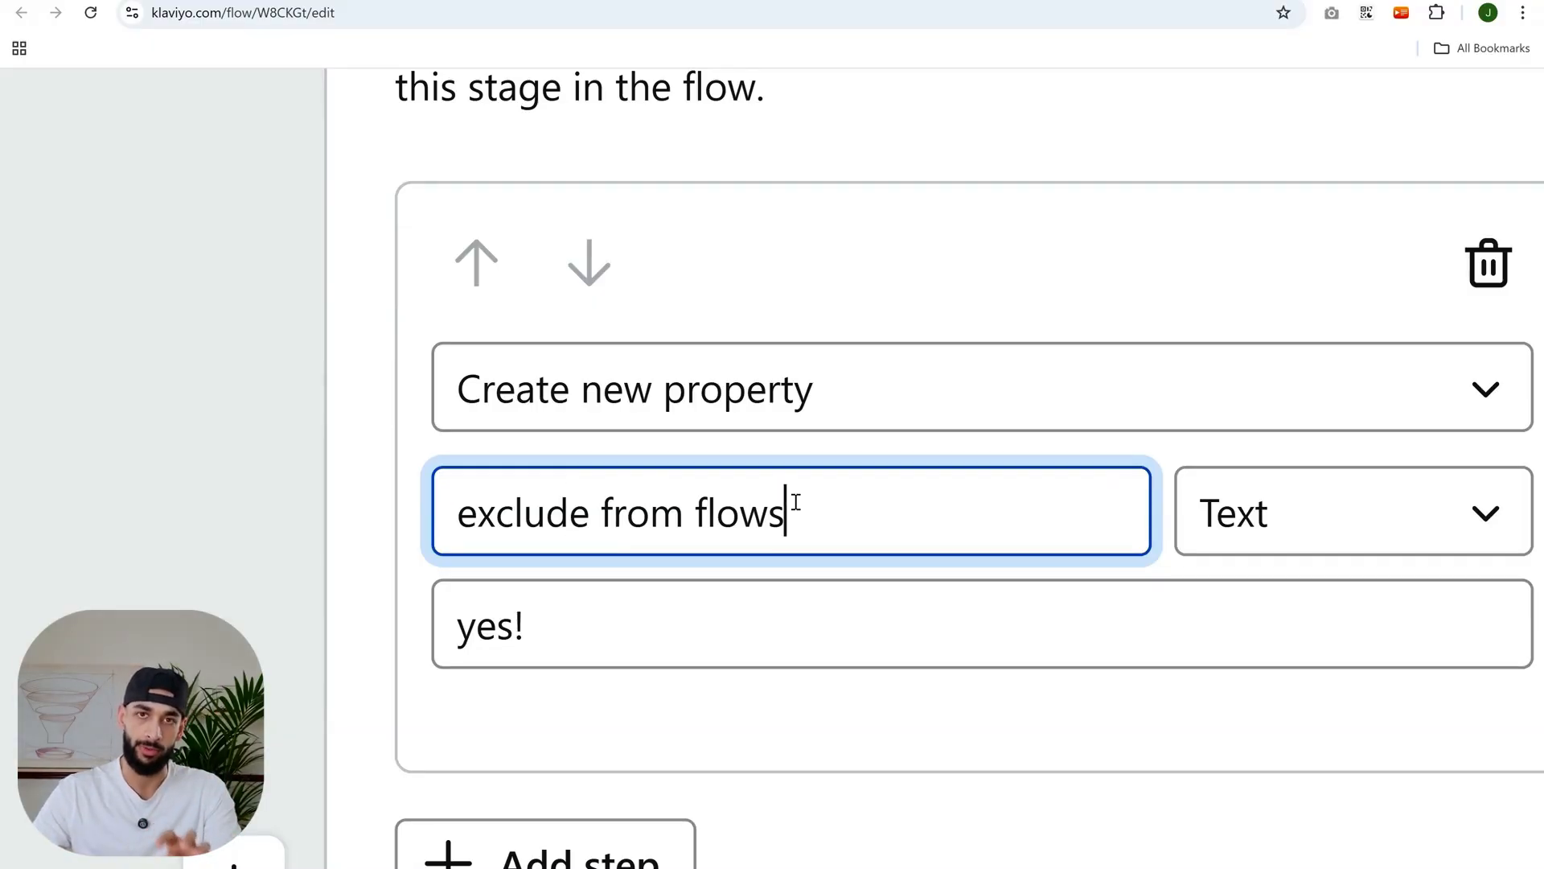
{"action": "left_click", "coordinate": [599, 620]}
{"action": "left_click_drag", "start_coordinate": [638, 624], "coordinate": [443, 625]}
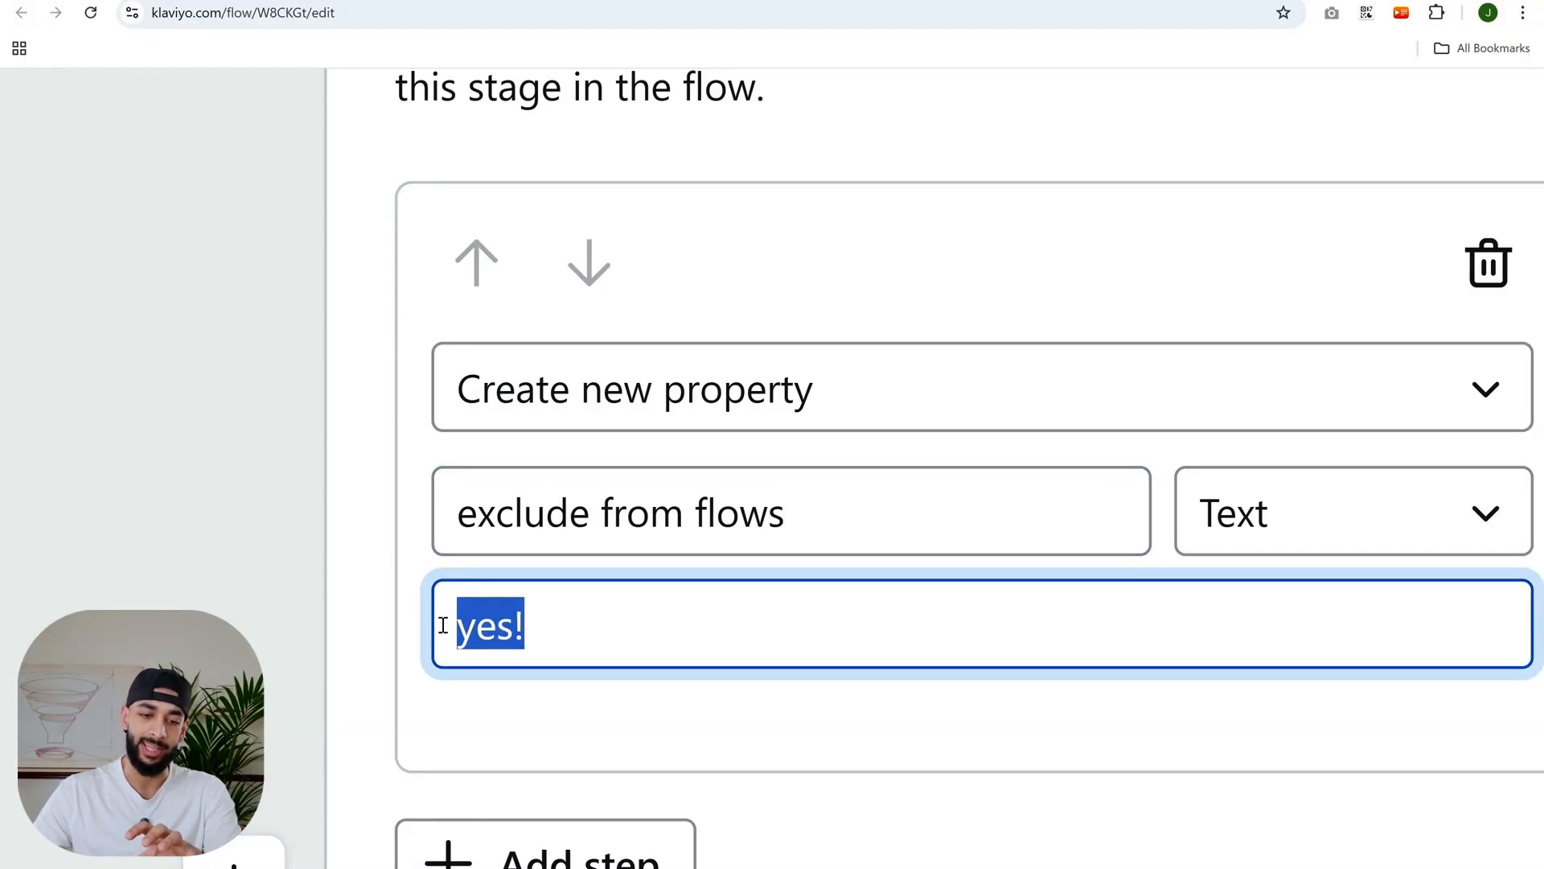
{"action": "left_click", "coordinate": [652, 707]}
{"action": "left_click", "coordinate": [603, 540]}
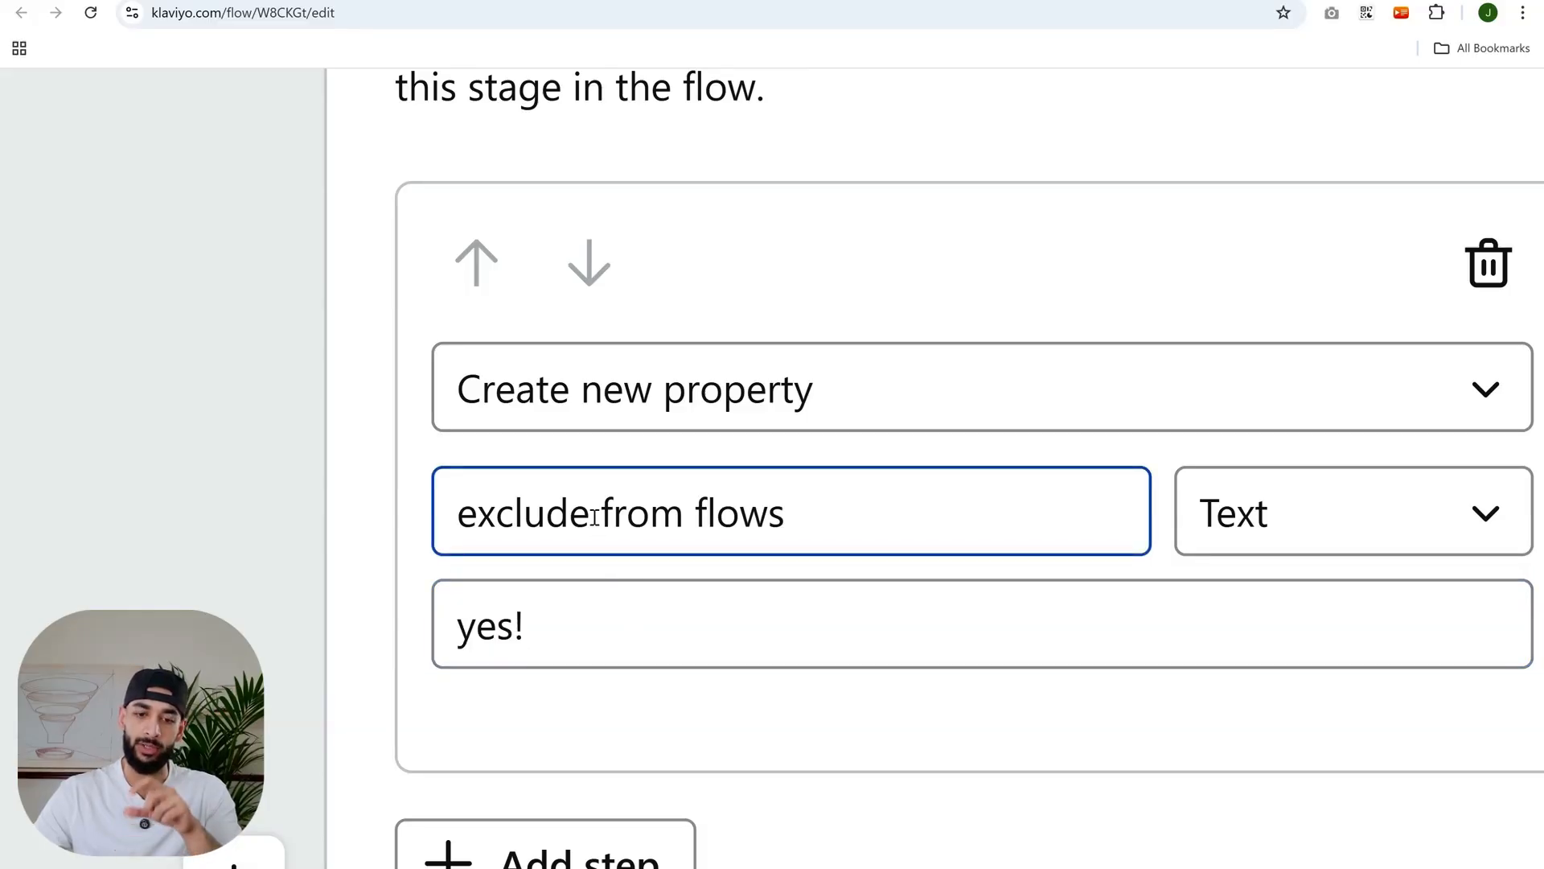
{"action": "left_click", "coordinate": [793, 532]}
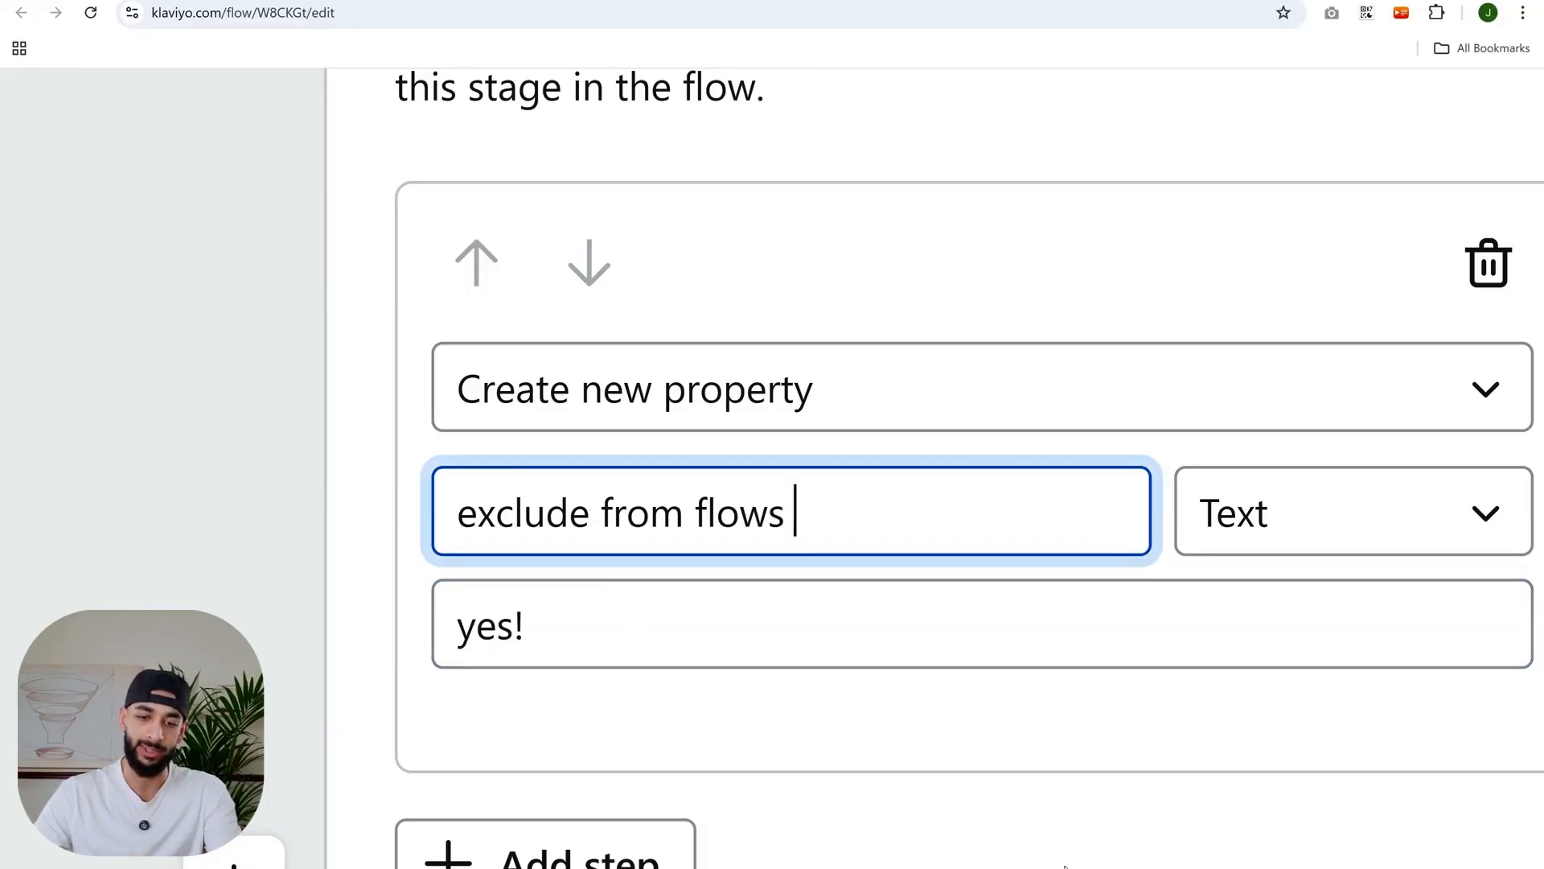
{"action": "key", "text": "BackSpace"}
{"action": "left_click", "coordinate": [606, 635]}
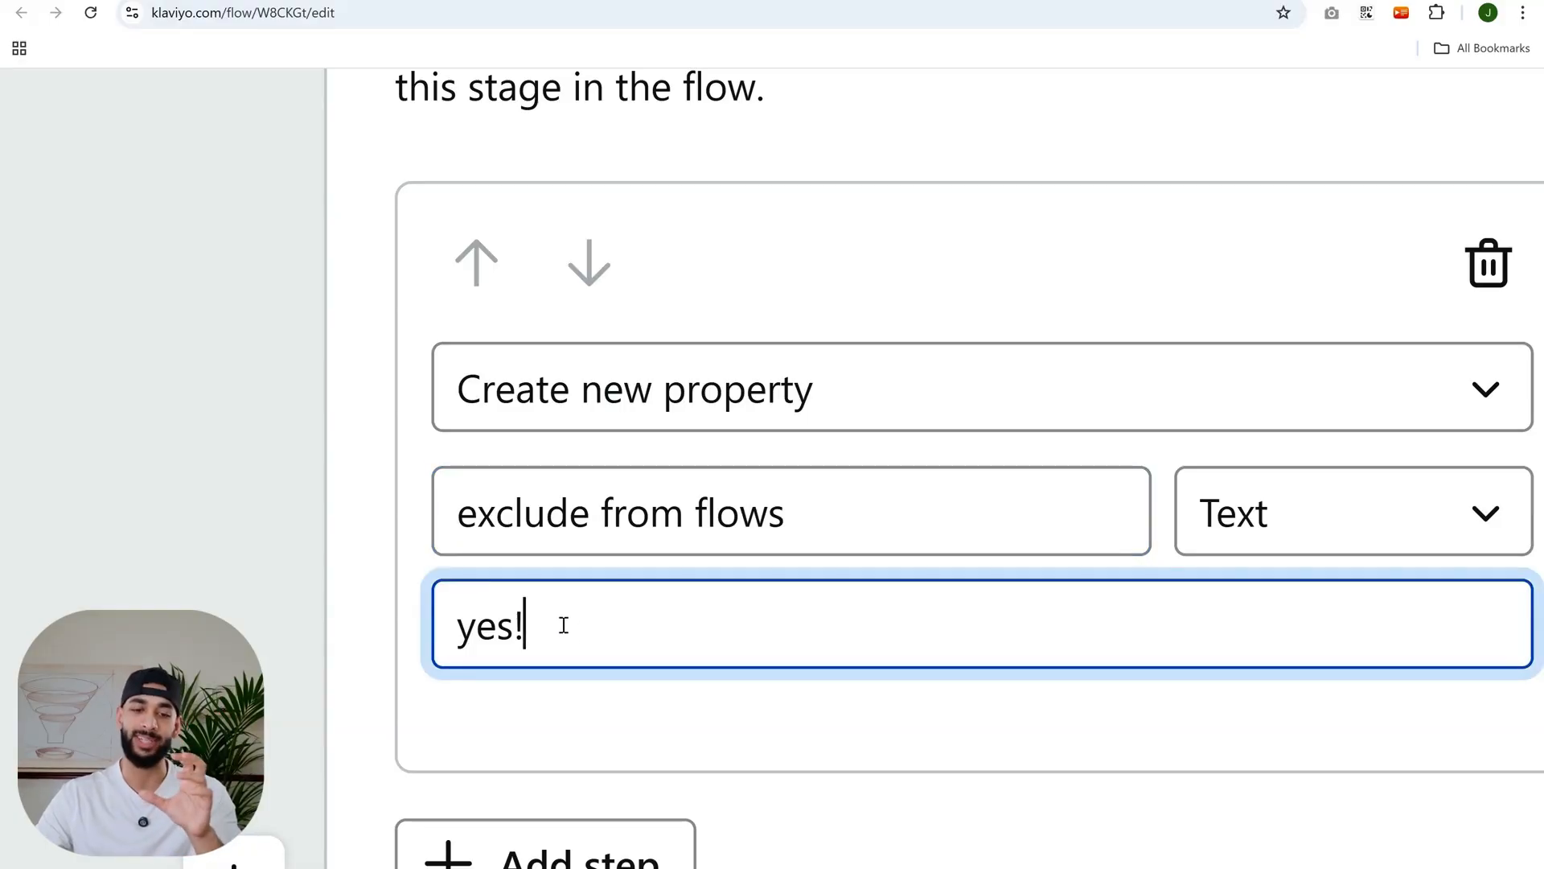
{"action": "triple_click", "coordinate": [690, 515]}
{"action": "left_click", "coordinate": [883, 564]}
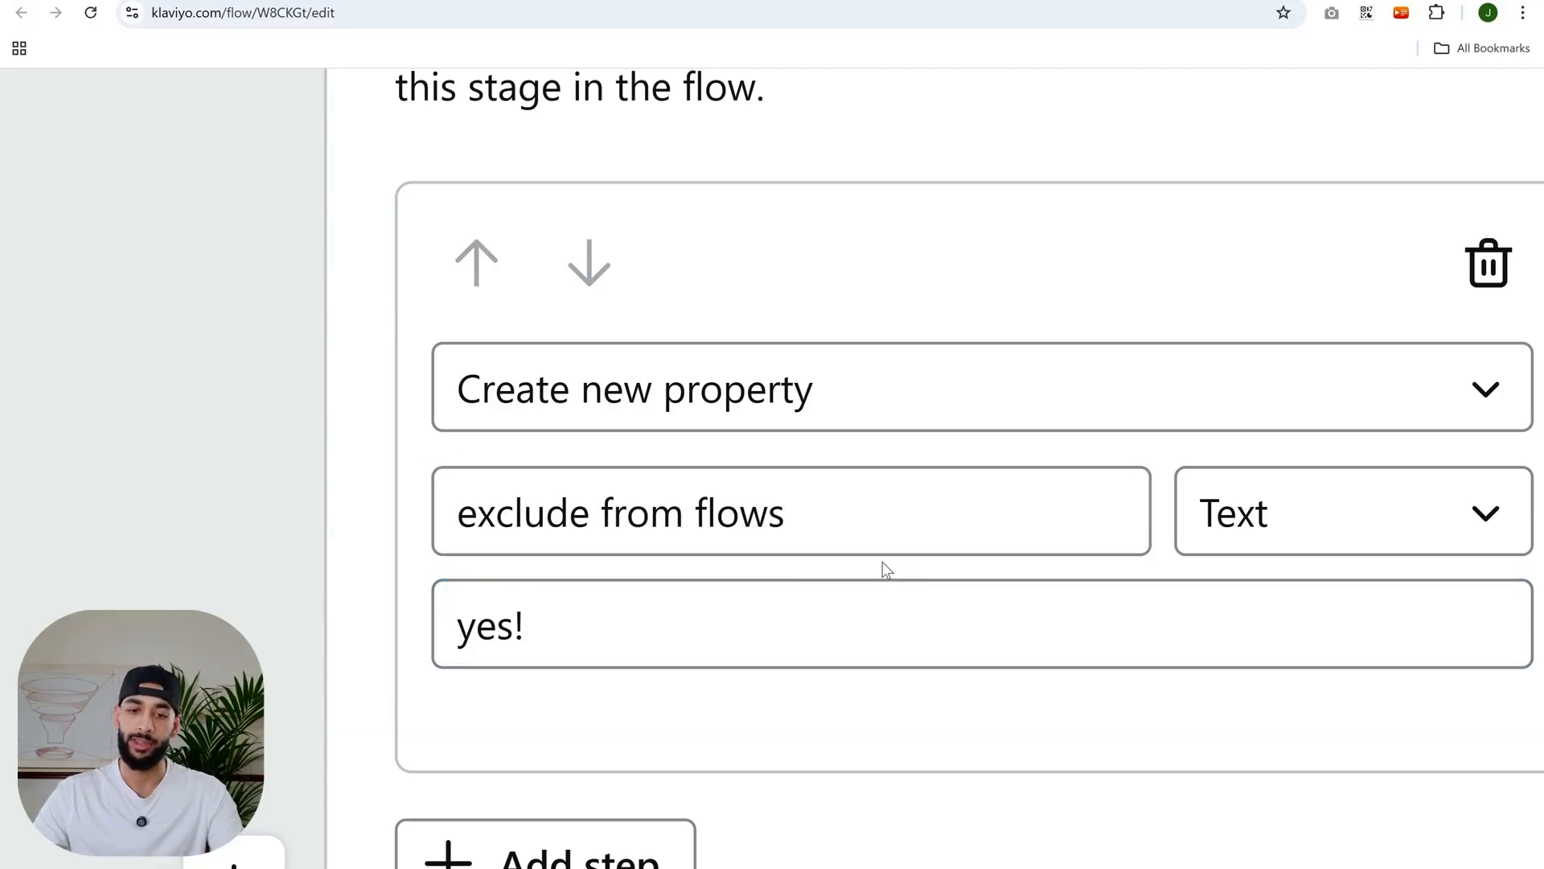
{"action": "scroll", "coordinate": [883, 548], "scroll_direction": "down", "scroll_amount": 5}
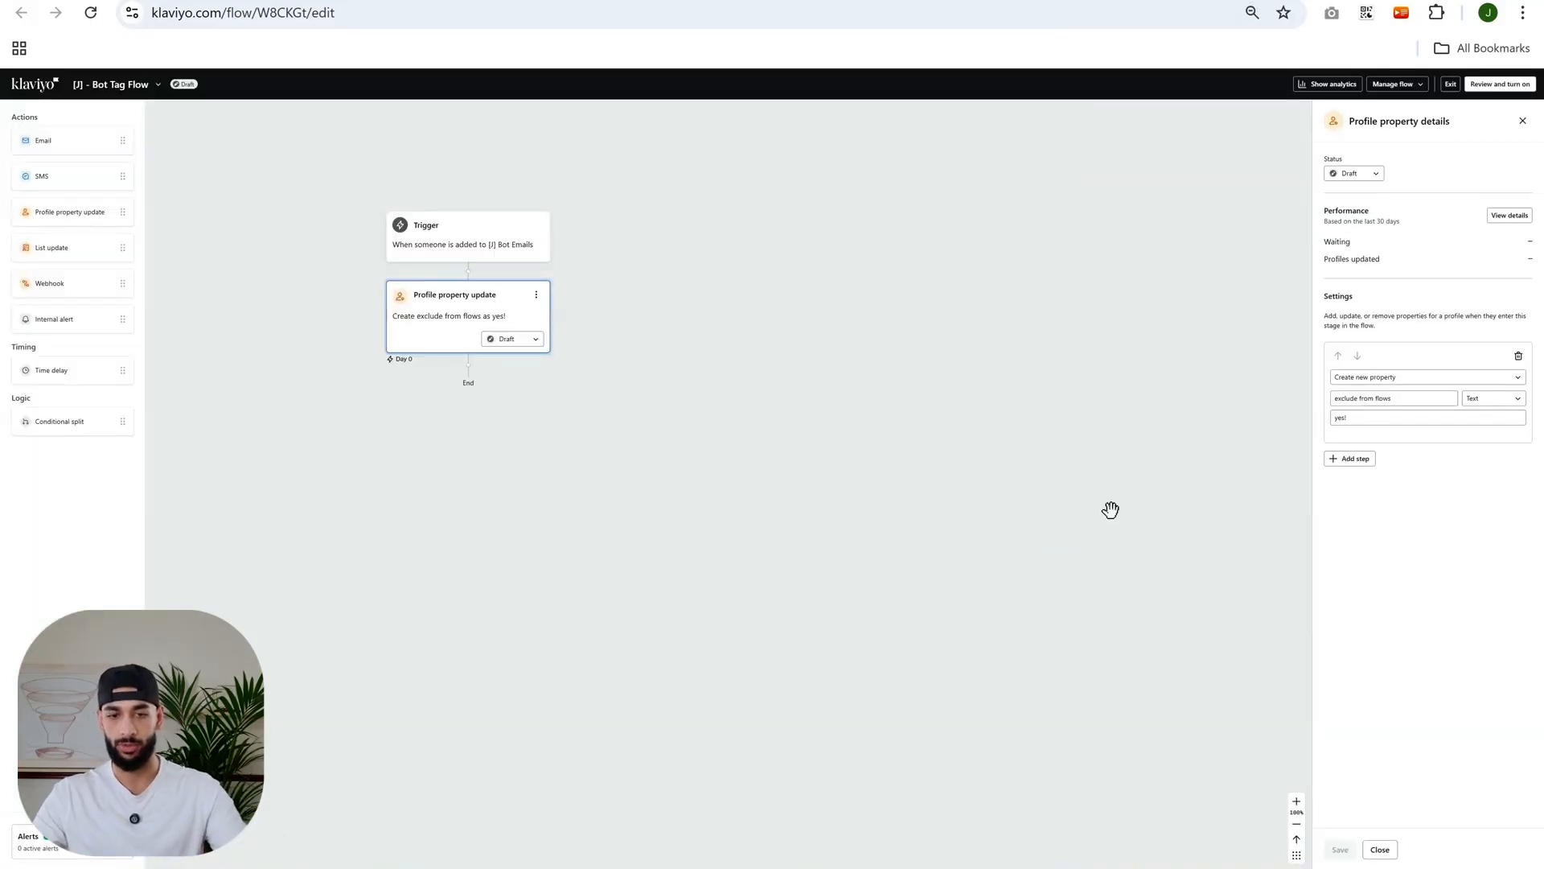
{"action": "scroll", "coordinate": [1461, 418], "scroll_direction": "up", "scroll_amount": 3}
{"action": "scroll", "coordinate": [1461, 415], "scroll_direction": "up", "scroll_amount": 1}
{"action": "scroll", "coordinate": [1460, 415], "scroll_direction": "down", "scroll_amount": 1}
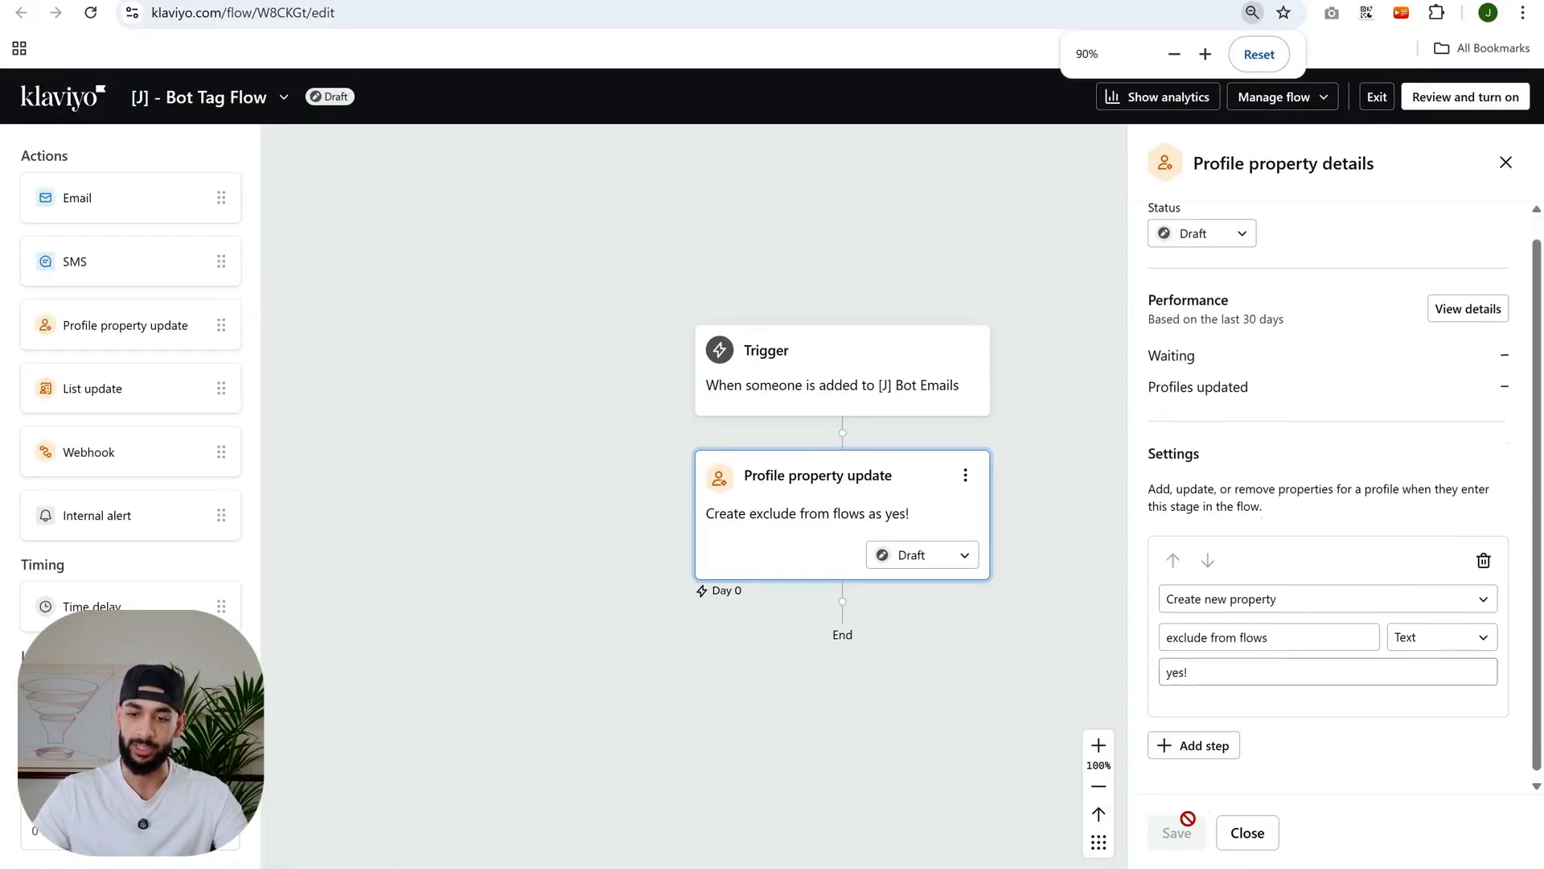
{"action": "left_click_drag", "start_coordinate": [1024, 738], "coordinate": [933, 715]}
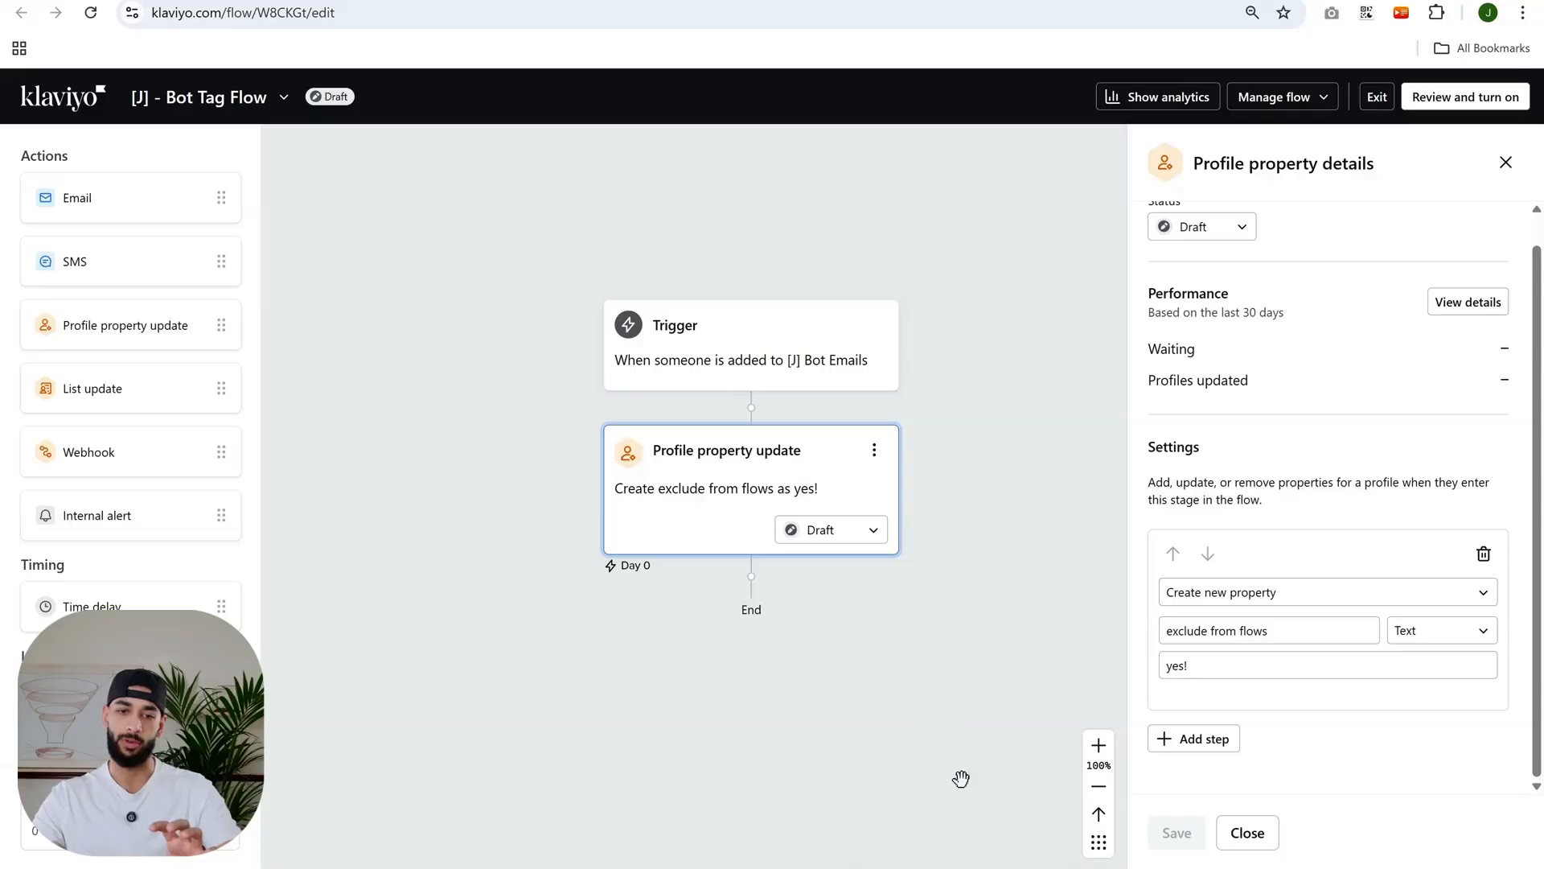
- Create a new flow from scratch named sdvdv
{"action": "left_click", "coordinate": [64, 107]}
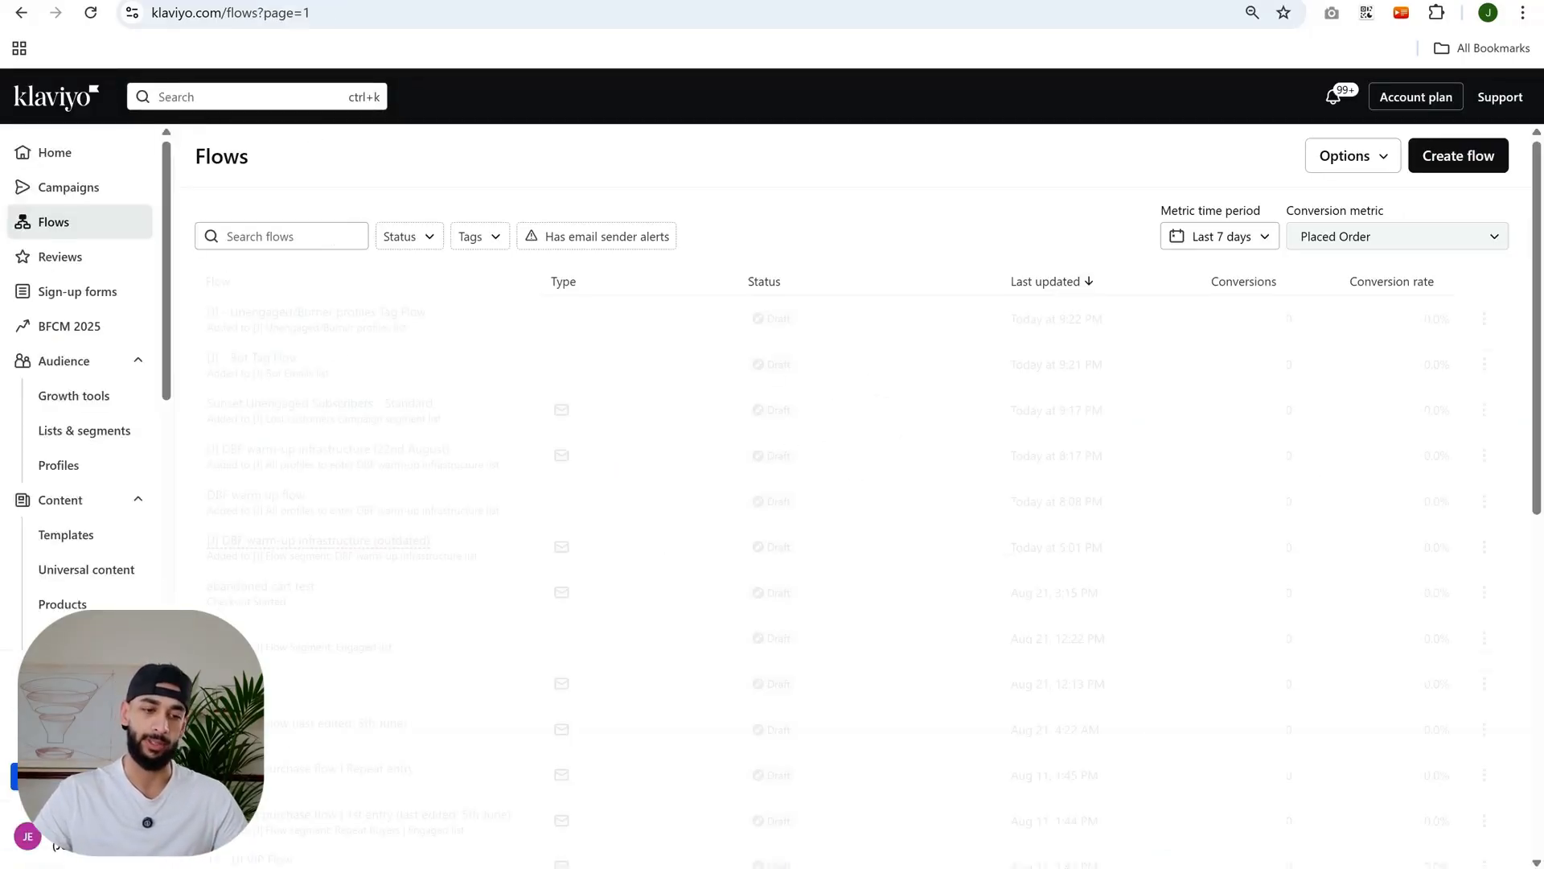
{"action": "left_click", "coordinate": [1460, 160]}
{"action": "left_click", "coordinate": [1460, 166]}
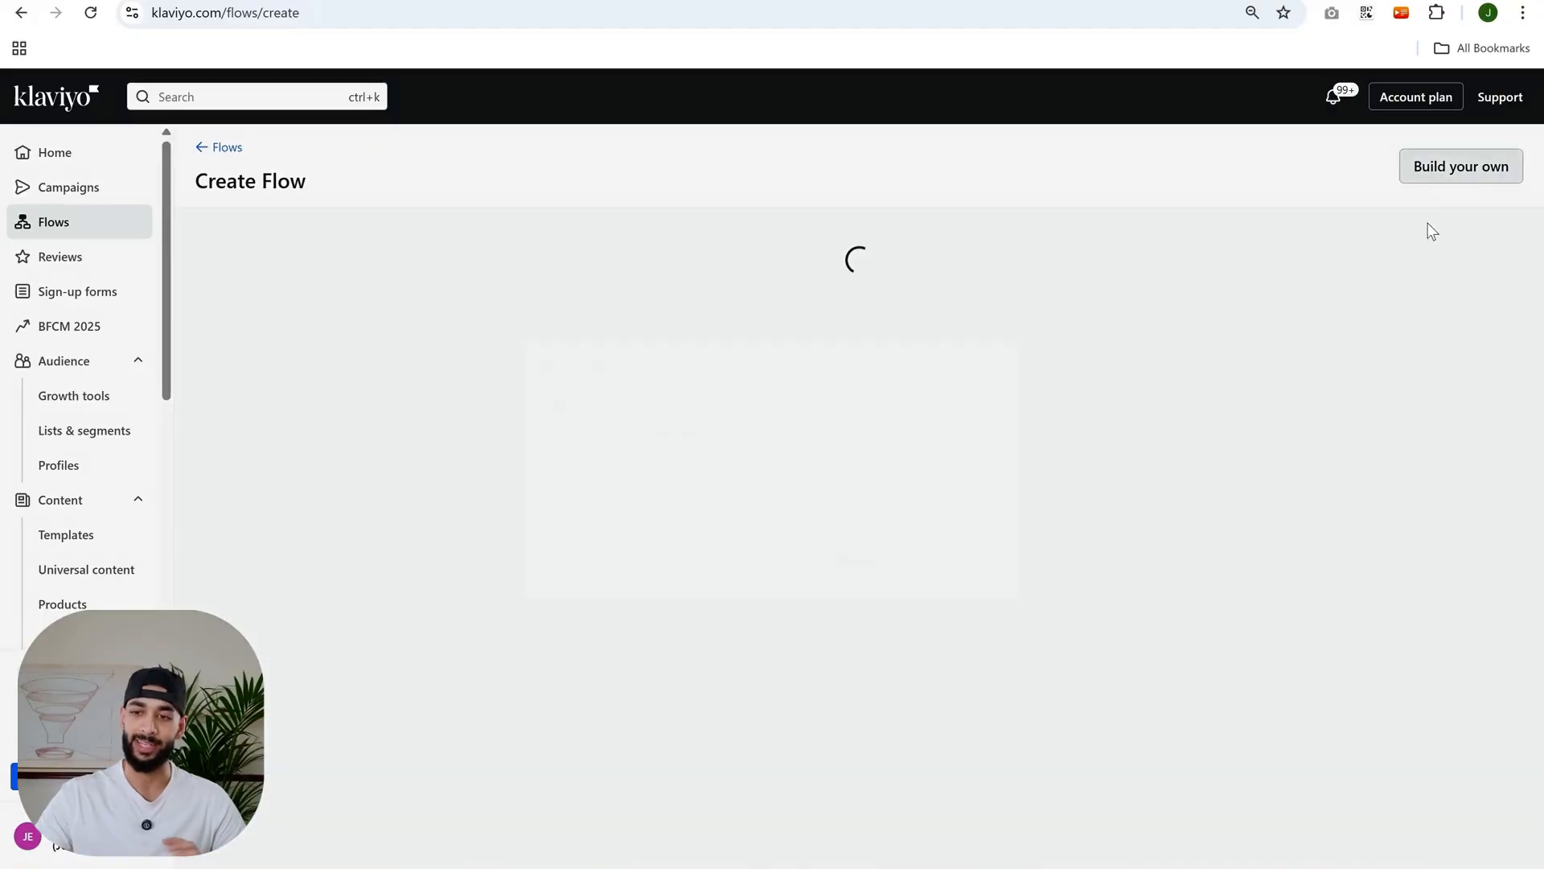
{"action": "left_click", "coordinate": [873, 432]}
{"action": "type", "text": "sdvdv"}
{"action": "left_click", "coordinate": [968, 577]}
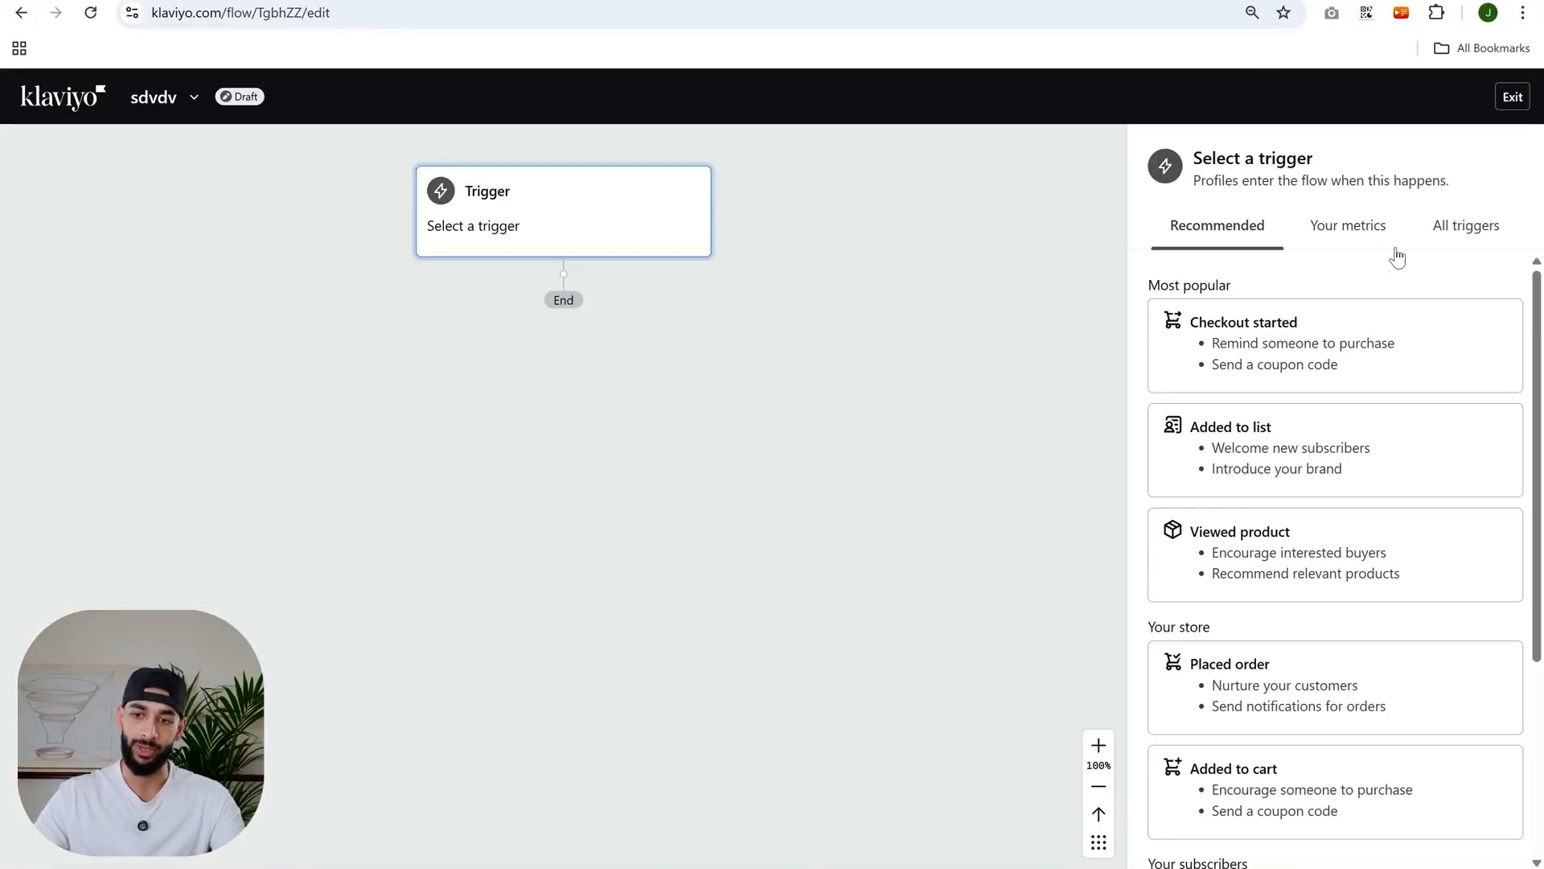
- Open the Added to segment trigger options for the new flow and exit the flow editor without choosing a segment
{"action": "left_click", "coordinate": [1437, 249]}
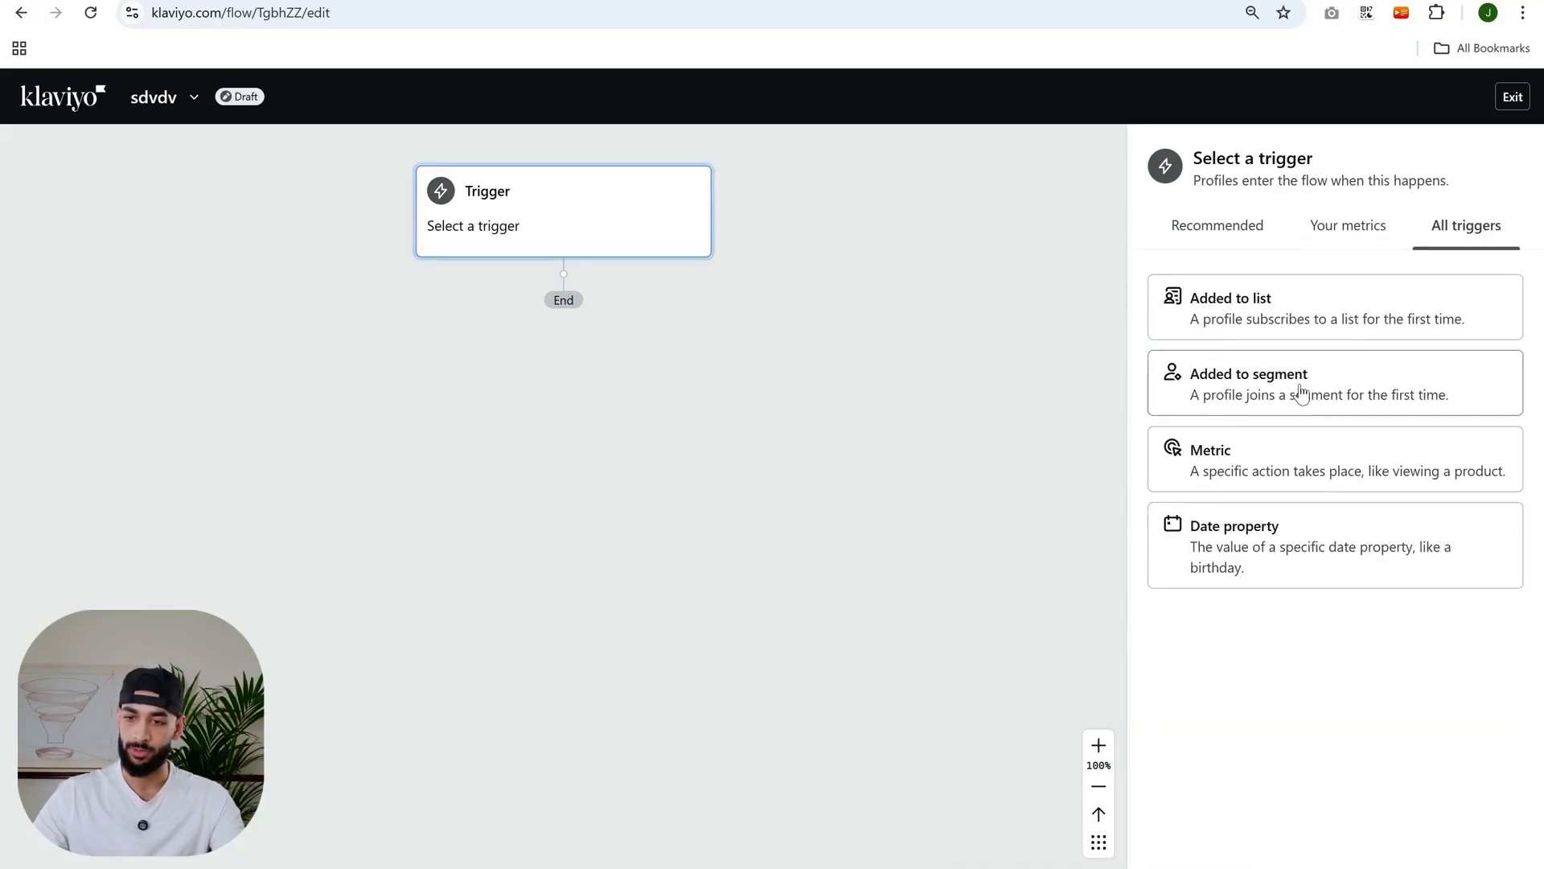
{"action": "left_click", "coordinate": [1258, 400]}
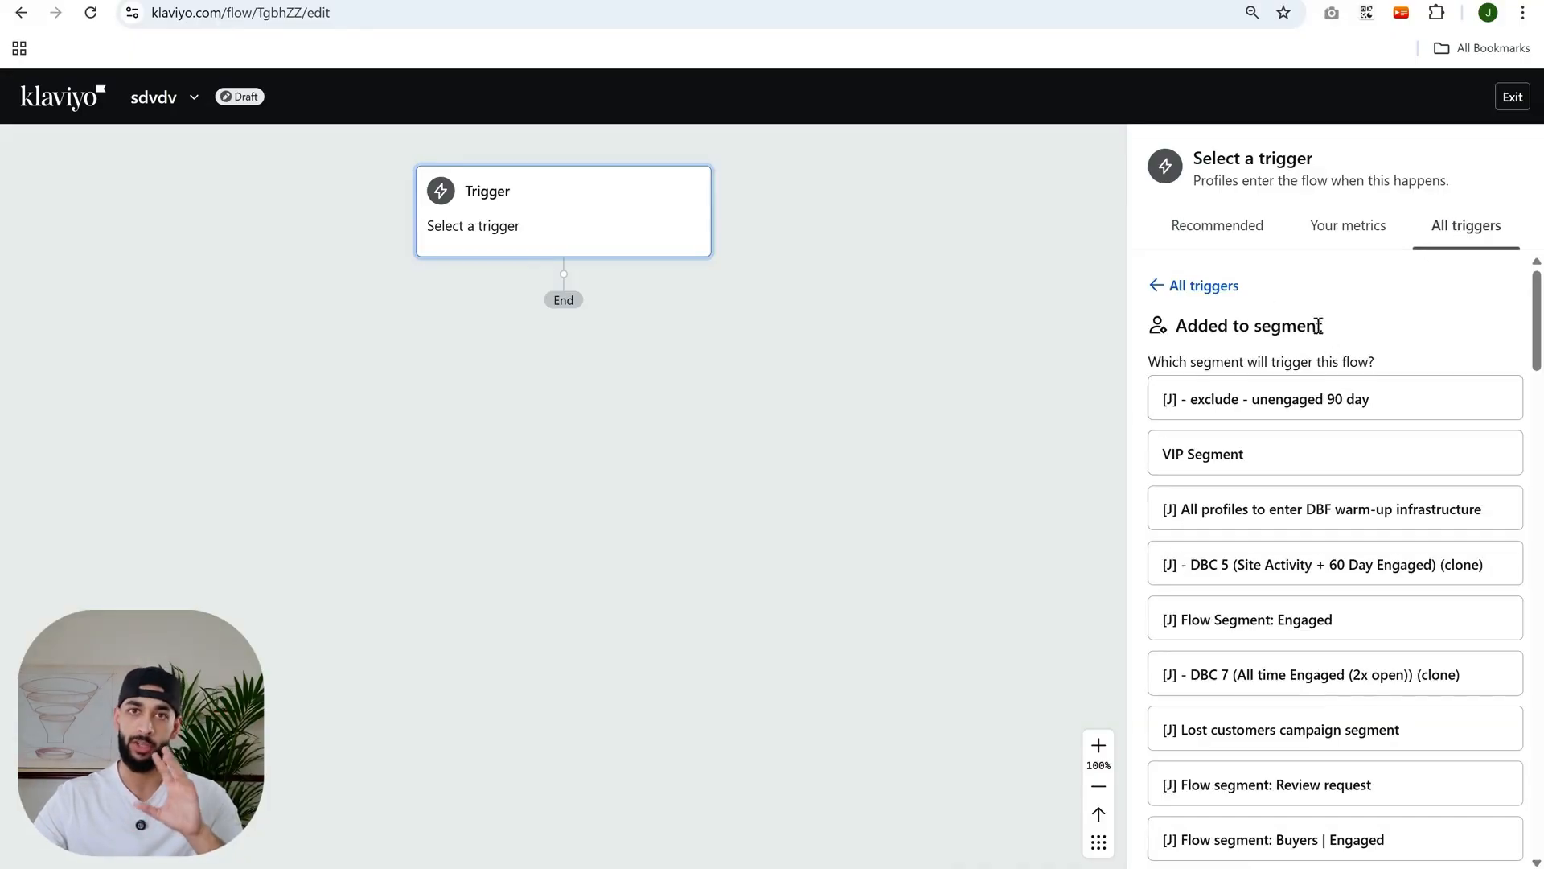
{"action": "left_click", "coordinate": [1512, 97]}
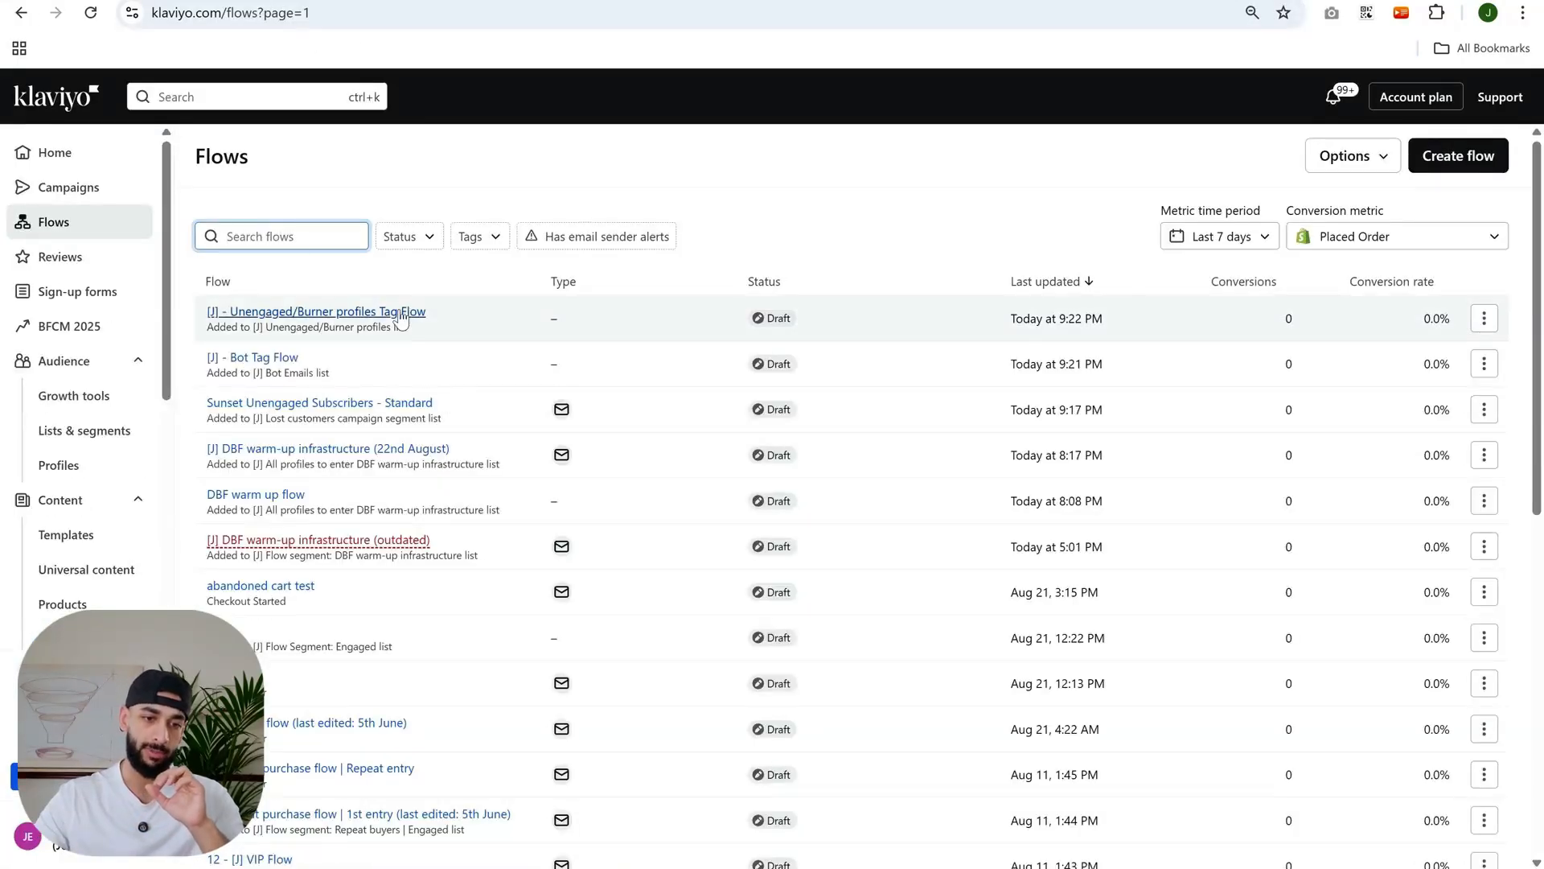
- Open the [J] - Unengaged/Burner profiles Tag Flow and review its Profile property update action options
{"action": "left_click", "coordinate": [322, 312]}
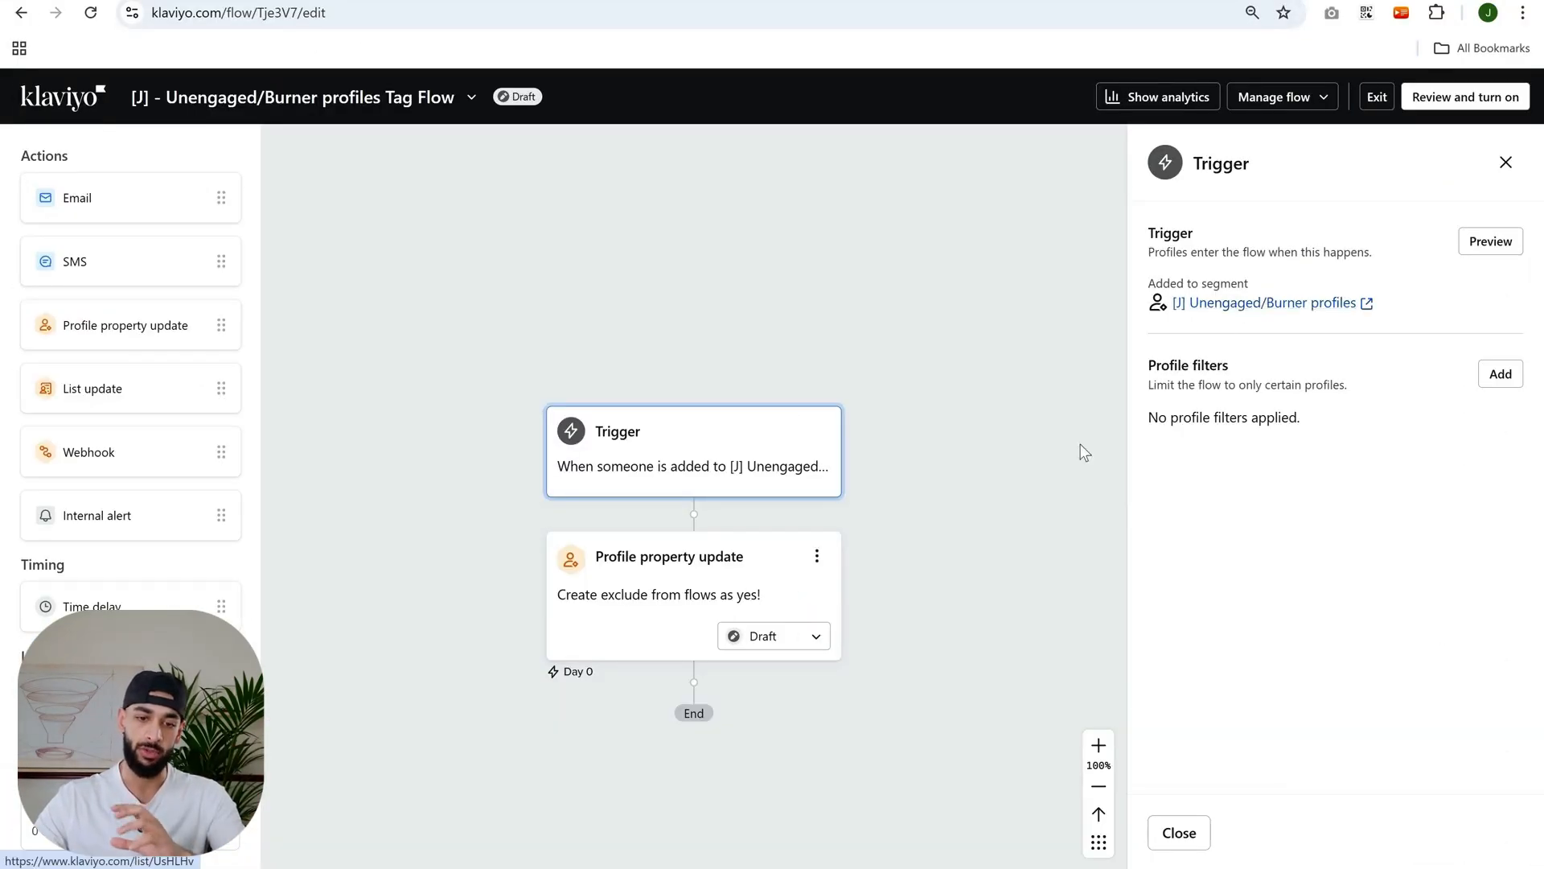
{"action": "scroll", "coordinate": [925, 445], "scroll_direction": "down", "scroll_amount": 2}
{"action": "left_click", "coordinate": [702, 448]}
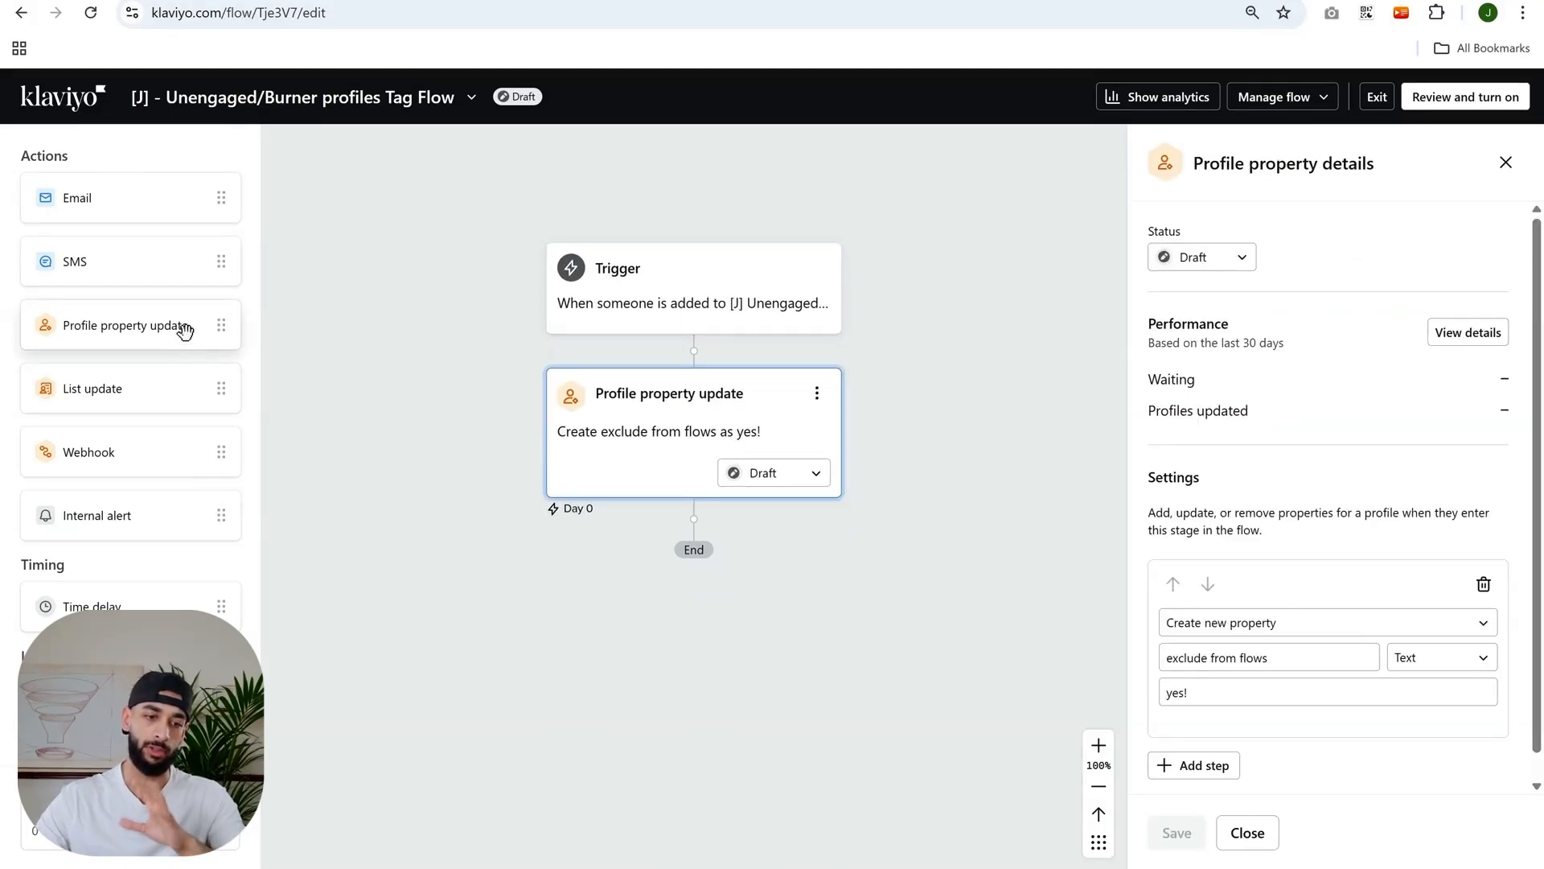
{"action": "scroll", "coordinate": [1306, 621], "scroll_direction": "down", "scroll_amount": 1}
{"action": "left_click", "coordinate": [1274, 593]}
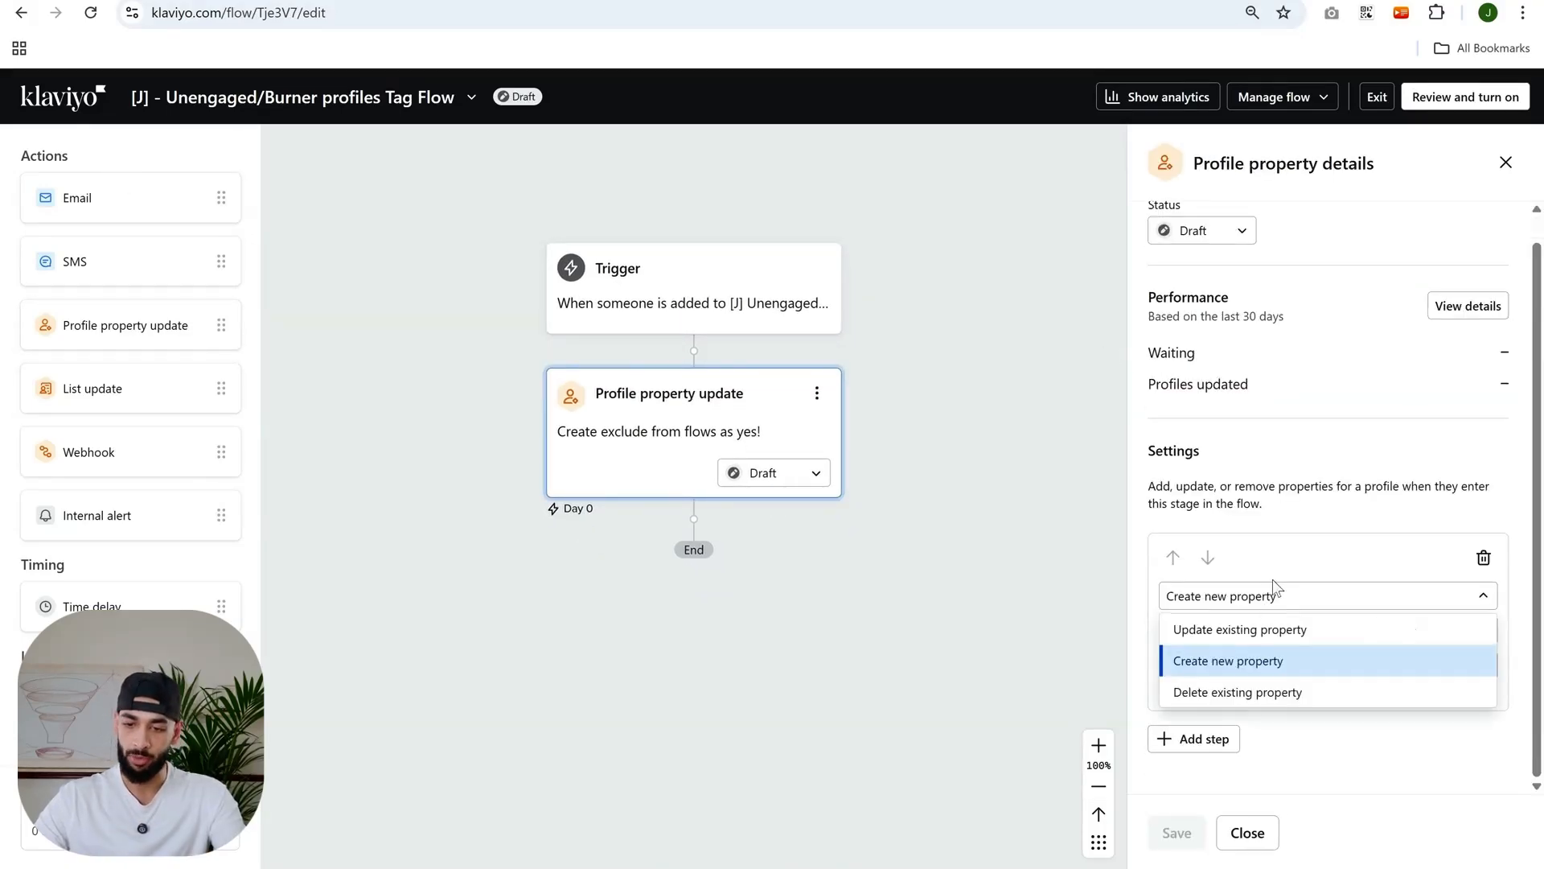
{"action": "left_click", "coordinate": [1279, 595]}
{"action": "left_click", "coordinate": [1270, 629]}
{"action": "double_click", "coordinate": [1270, 629]}
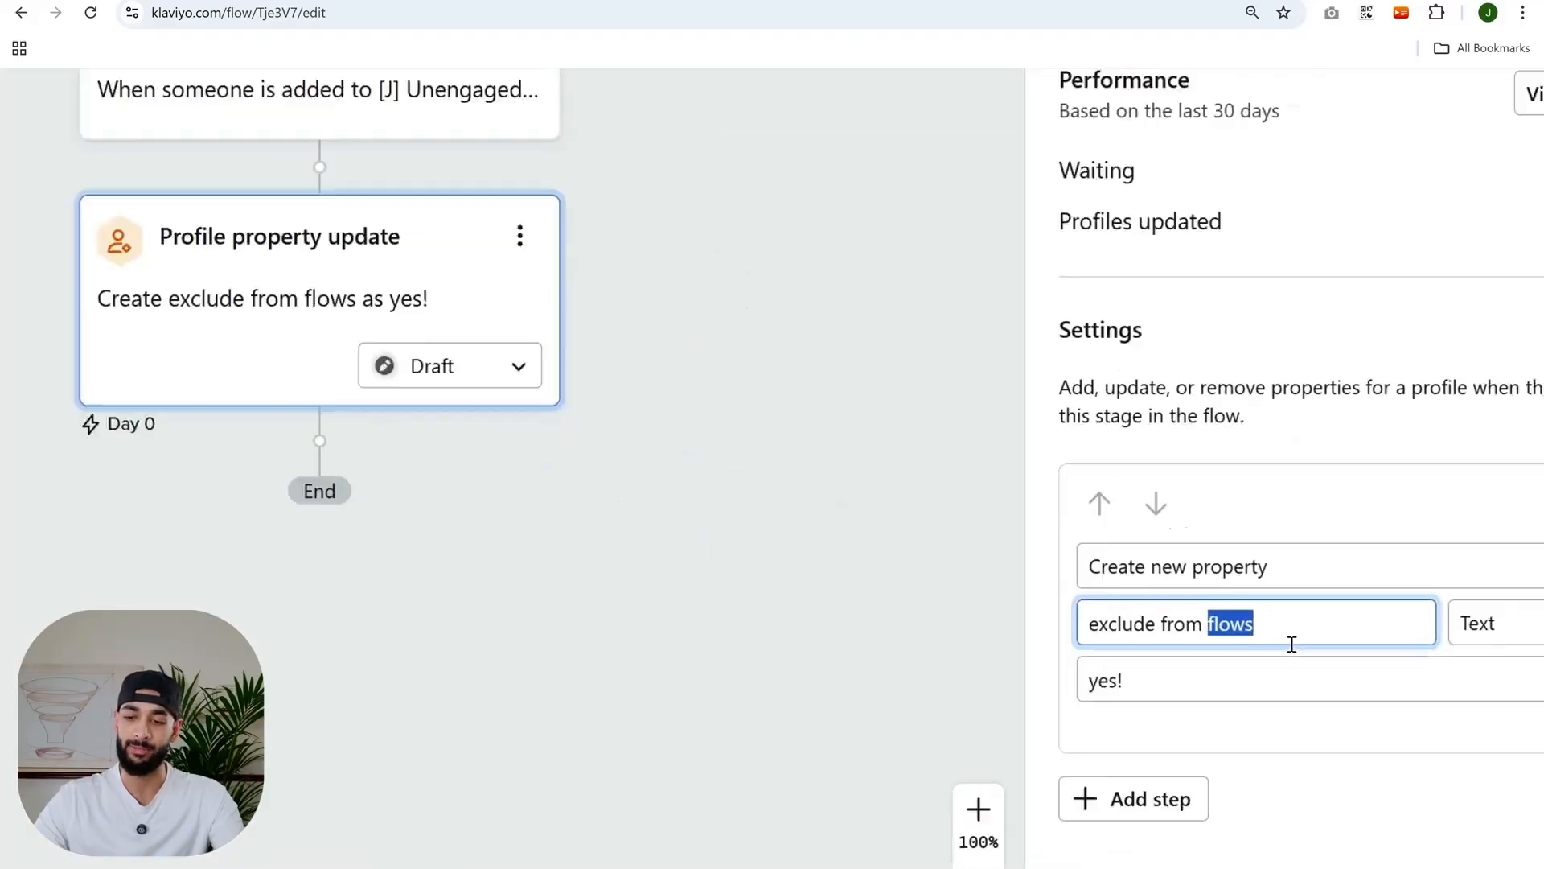
- Inspect the exclude from flows name and yes! value fields up close, then close the action panel
{"action": "scroll", "coordinate": [1294, 642], "scroll_direction": "up", "scroll_amount": 3}
{"action": "left_click", "coordinate": [1014, 785]}
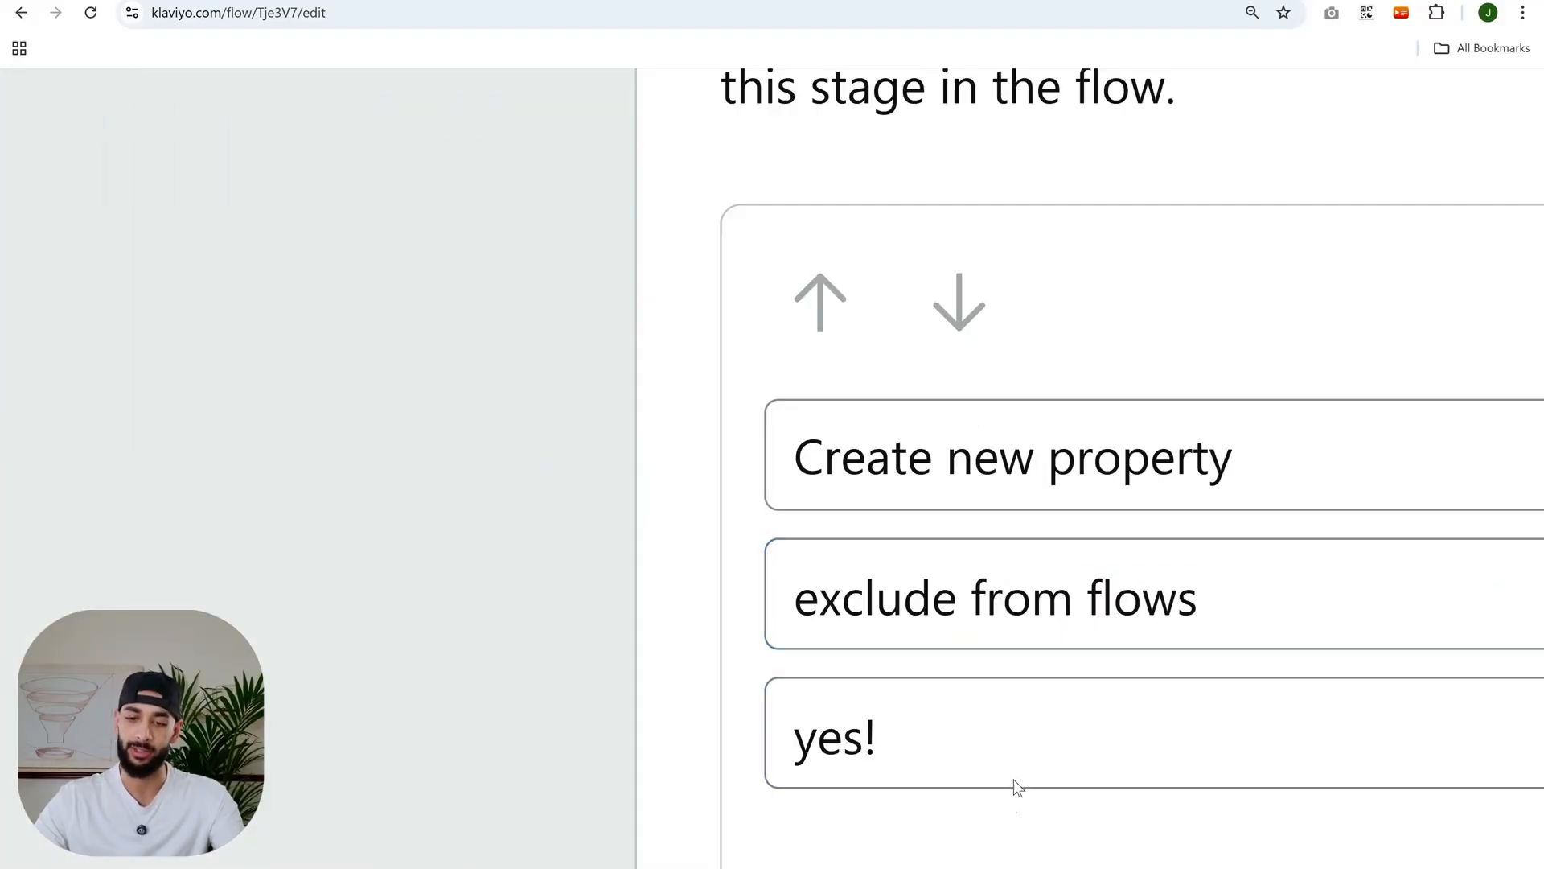
{"action": "scroll", "coordinate": [1015, 780], "scroll_direction": "down", "scroll_amount": 2}
{"action": "scroll", "coordinate": [1132, 604], "scroll_direction": "right", "scroll_amount": 3}
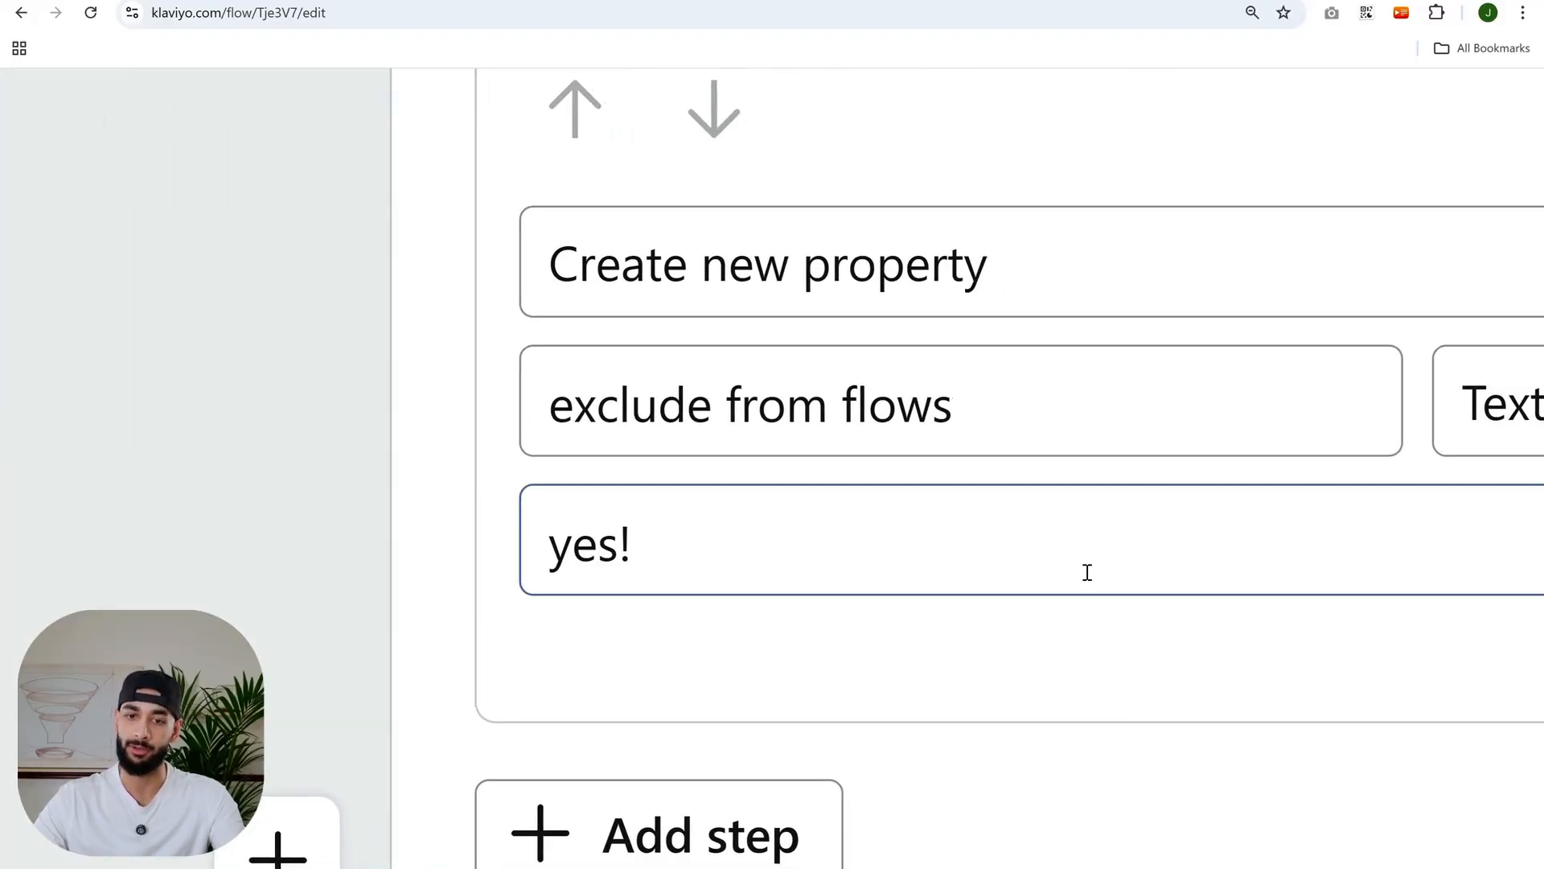
{"action": "double_click", "coordinate": [810, 428]}
{"action": "triple_click", "coordinate": [810, 428]}
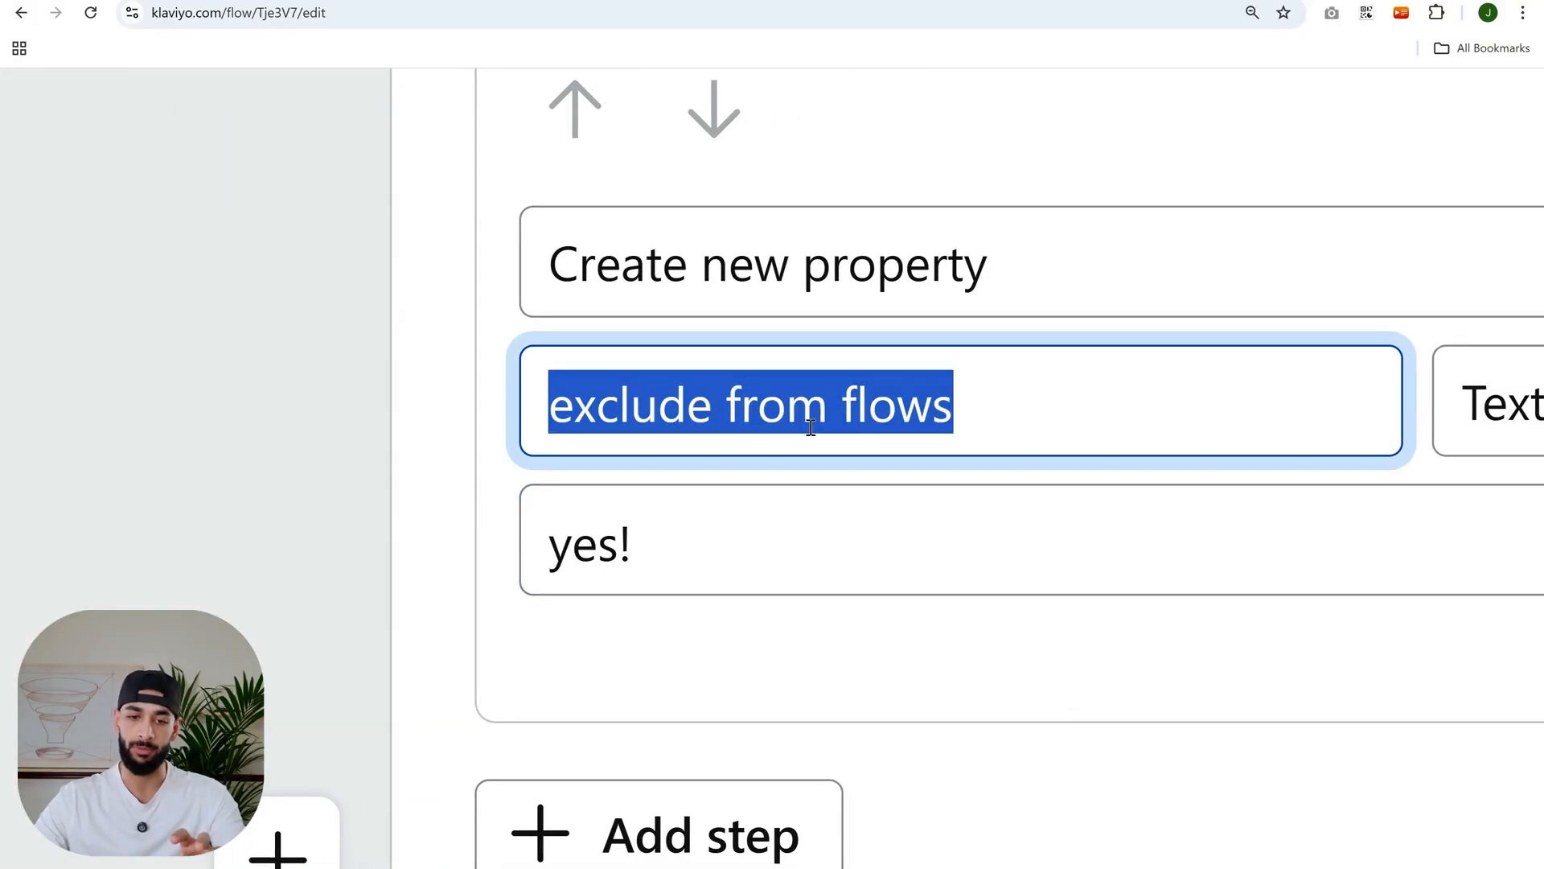
{"action": "triple_click", "coordinate": [630, 545]}
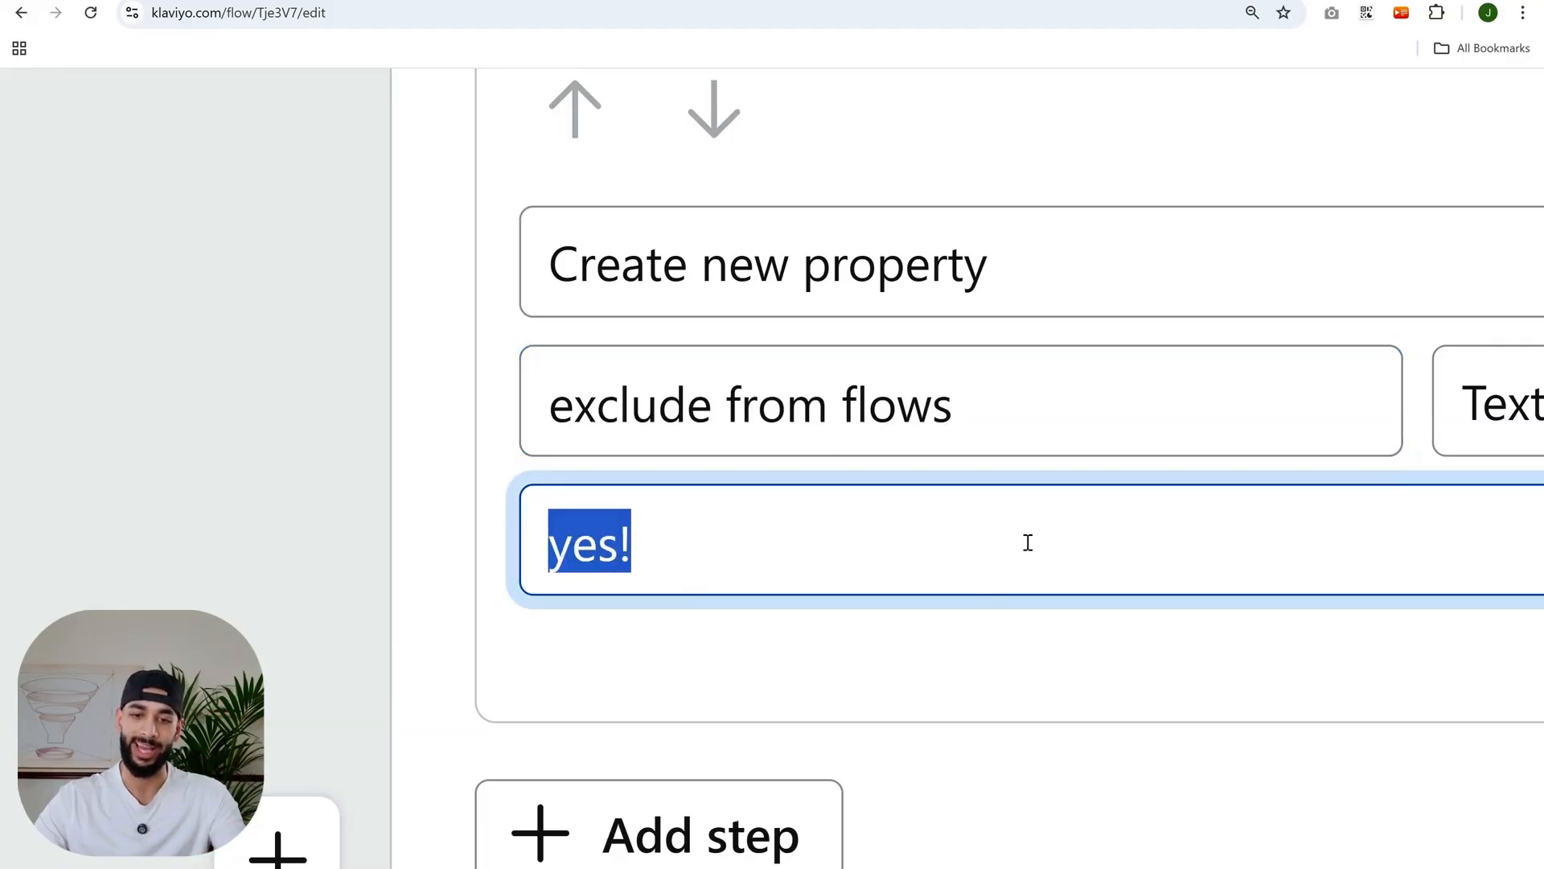
{"action": "left_click", "coordinate": [959, 641]}
{"action": "scroll", "coordinate": [959, 636], "scroll_direction": "down", "scroll_amount": 5}
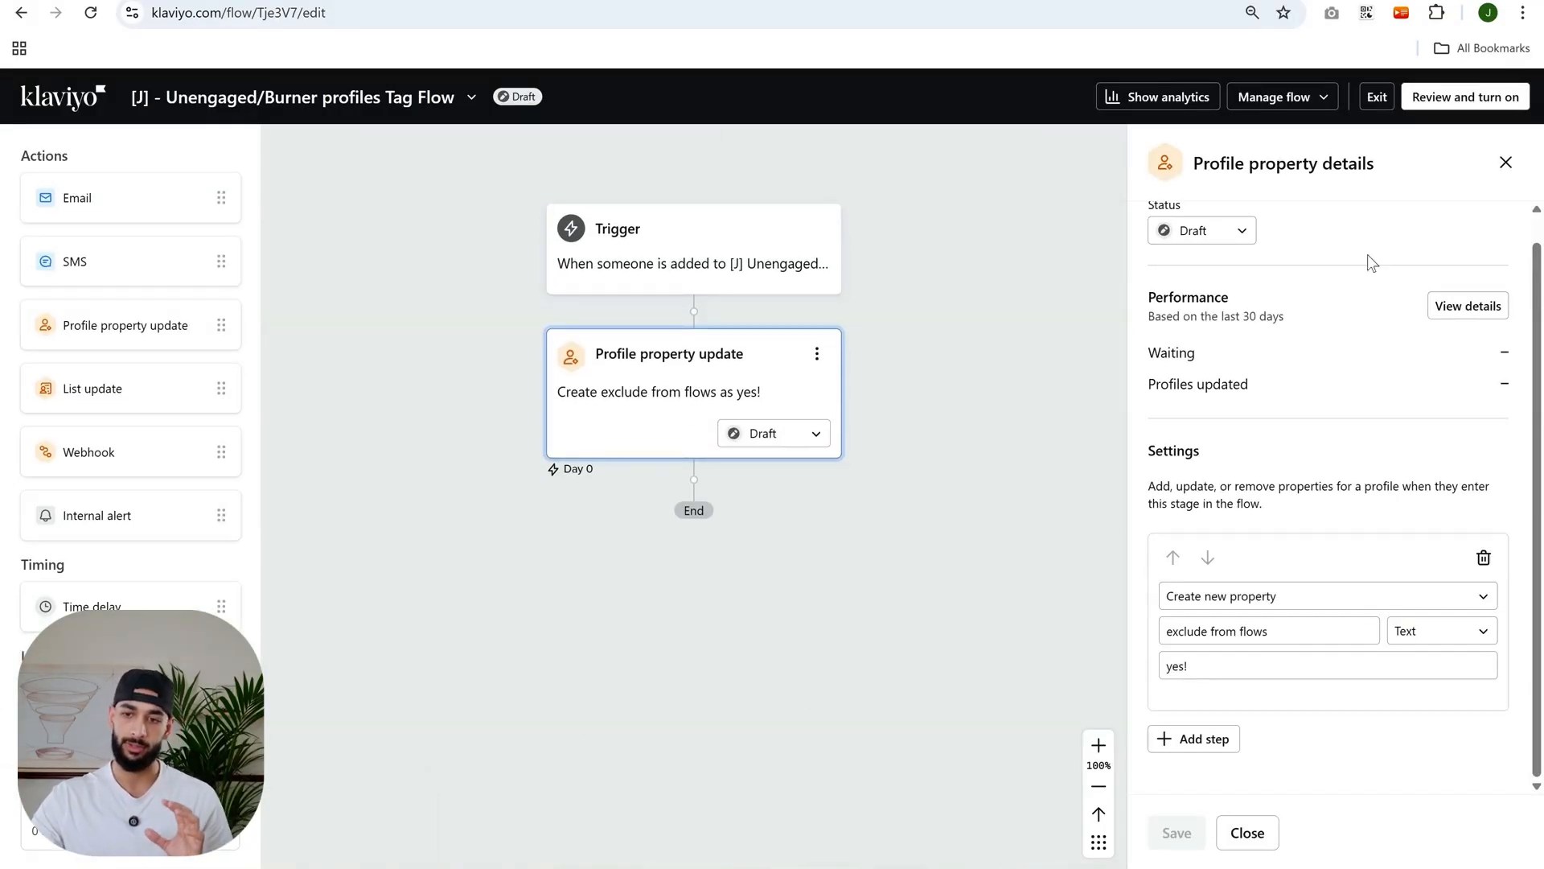
{"action": "left_click", "coordinate": [1506, 162]}
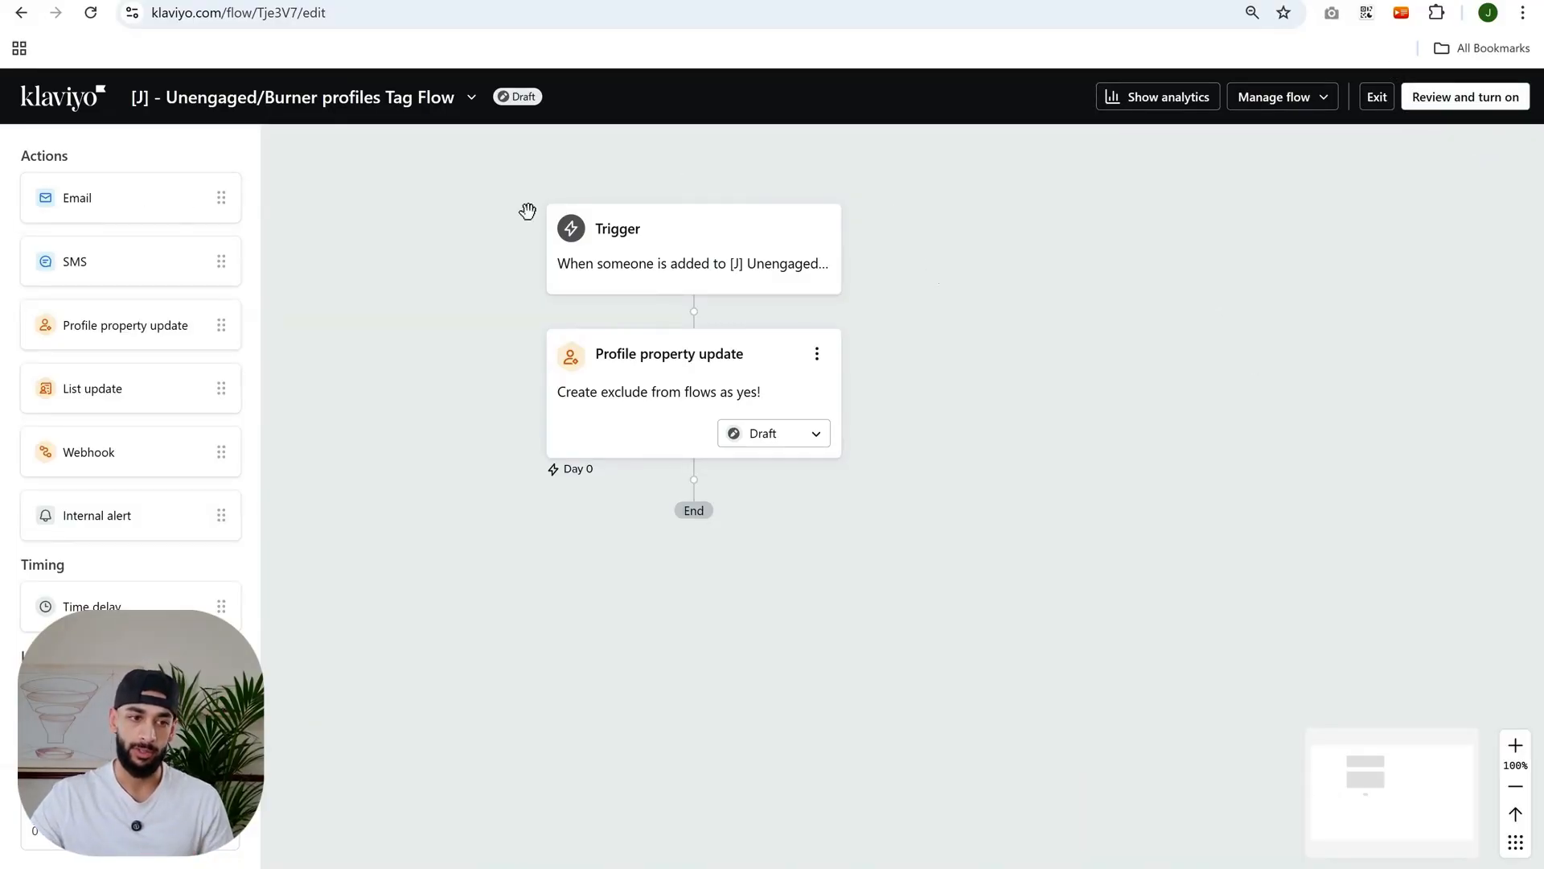
{"action": "left_click", "coordinate": [1277, 102]}
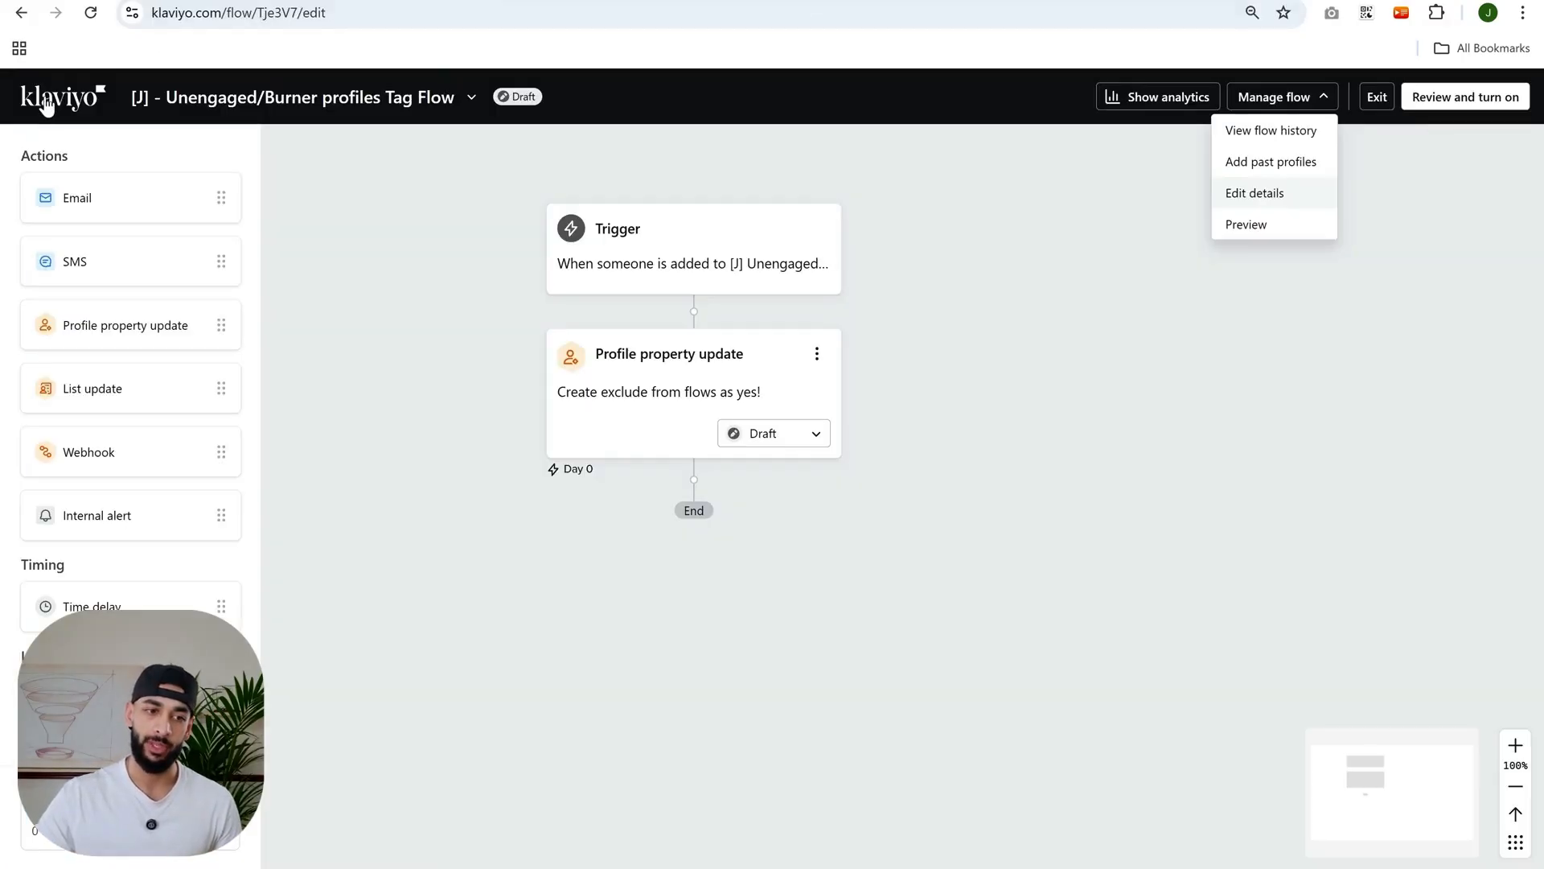
{"action": "left_click", "coordinate": [46, 102]}
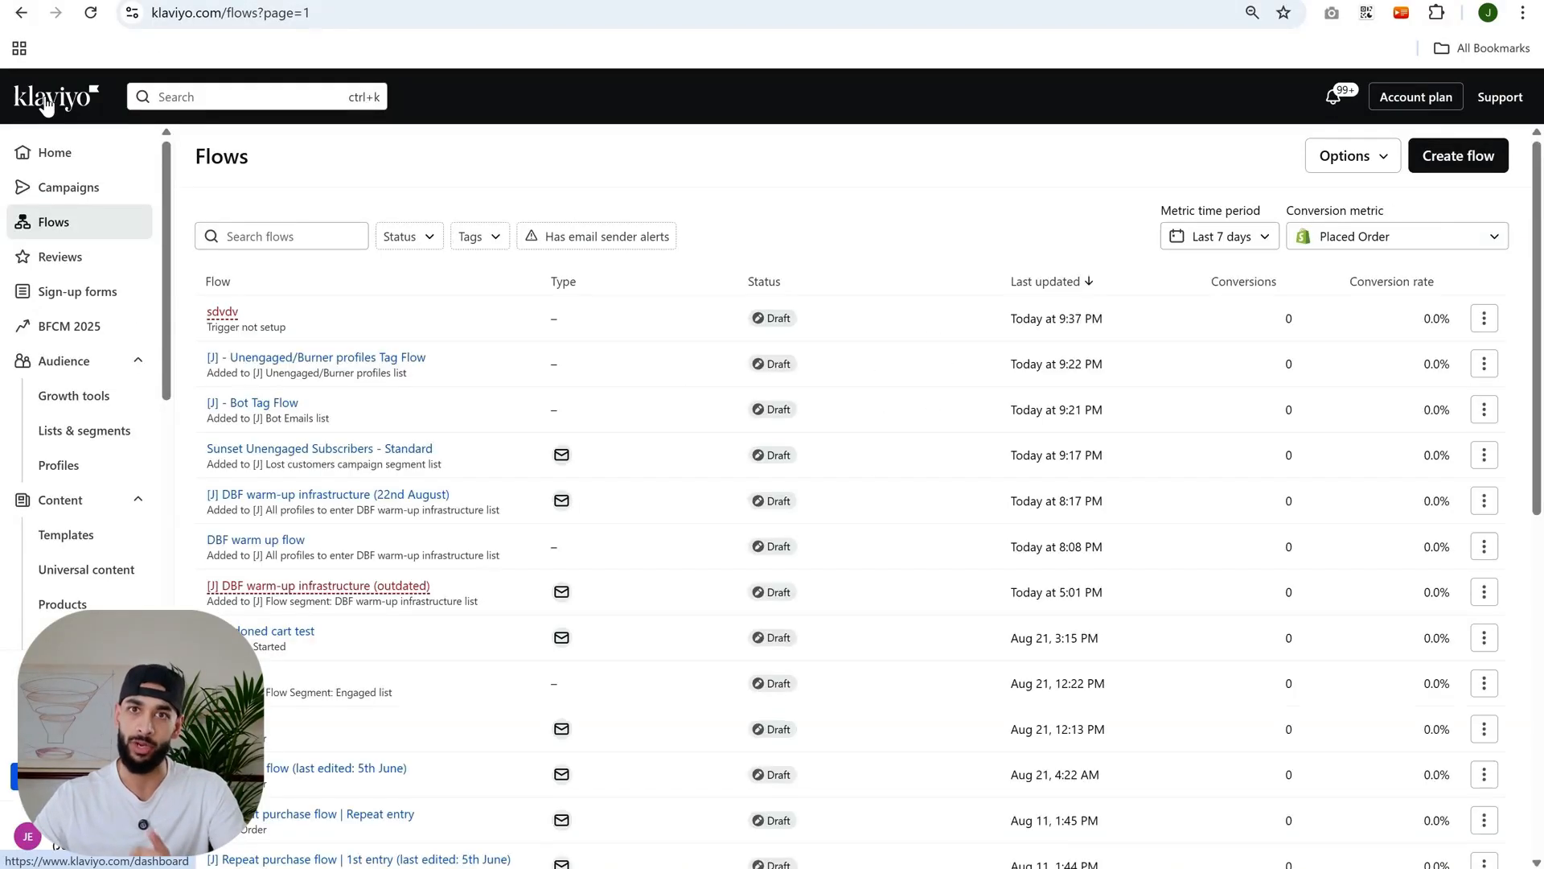
- Search the flows list for welcome
{"action": "left_click", "coordinate": [250, 249]}
{"action": "type", "text": "welcome"}
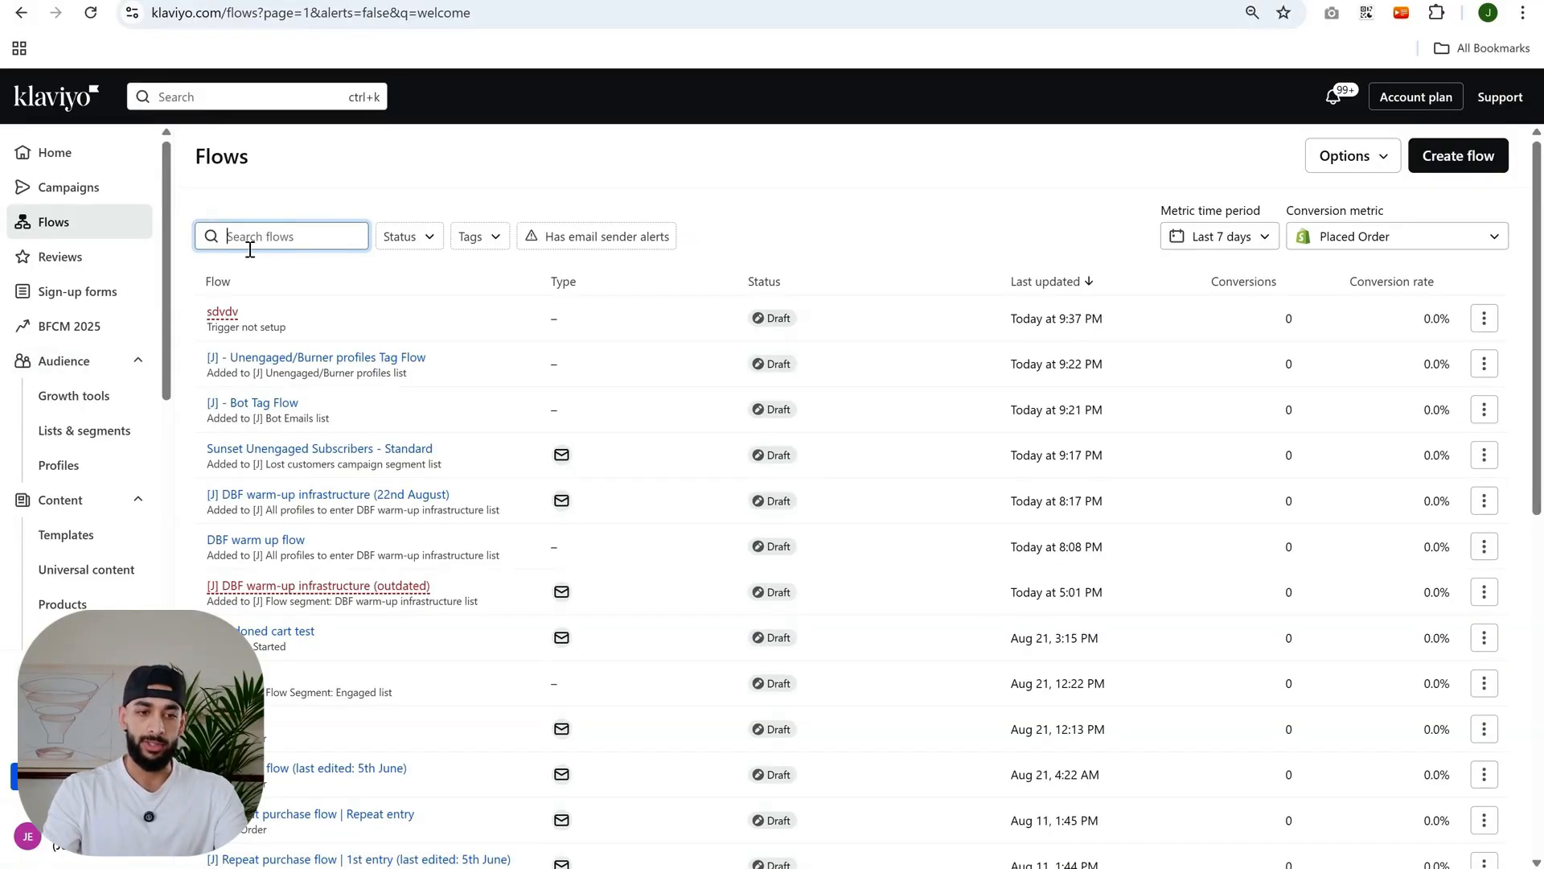
{"action": "type", "text": "w"}
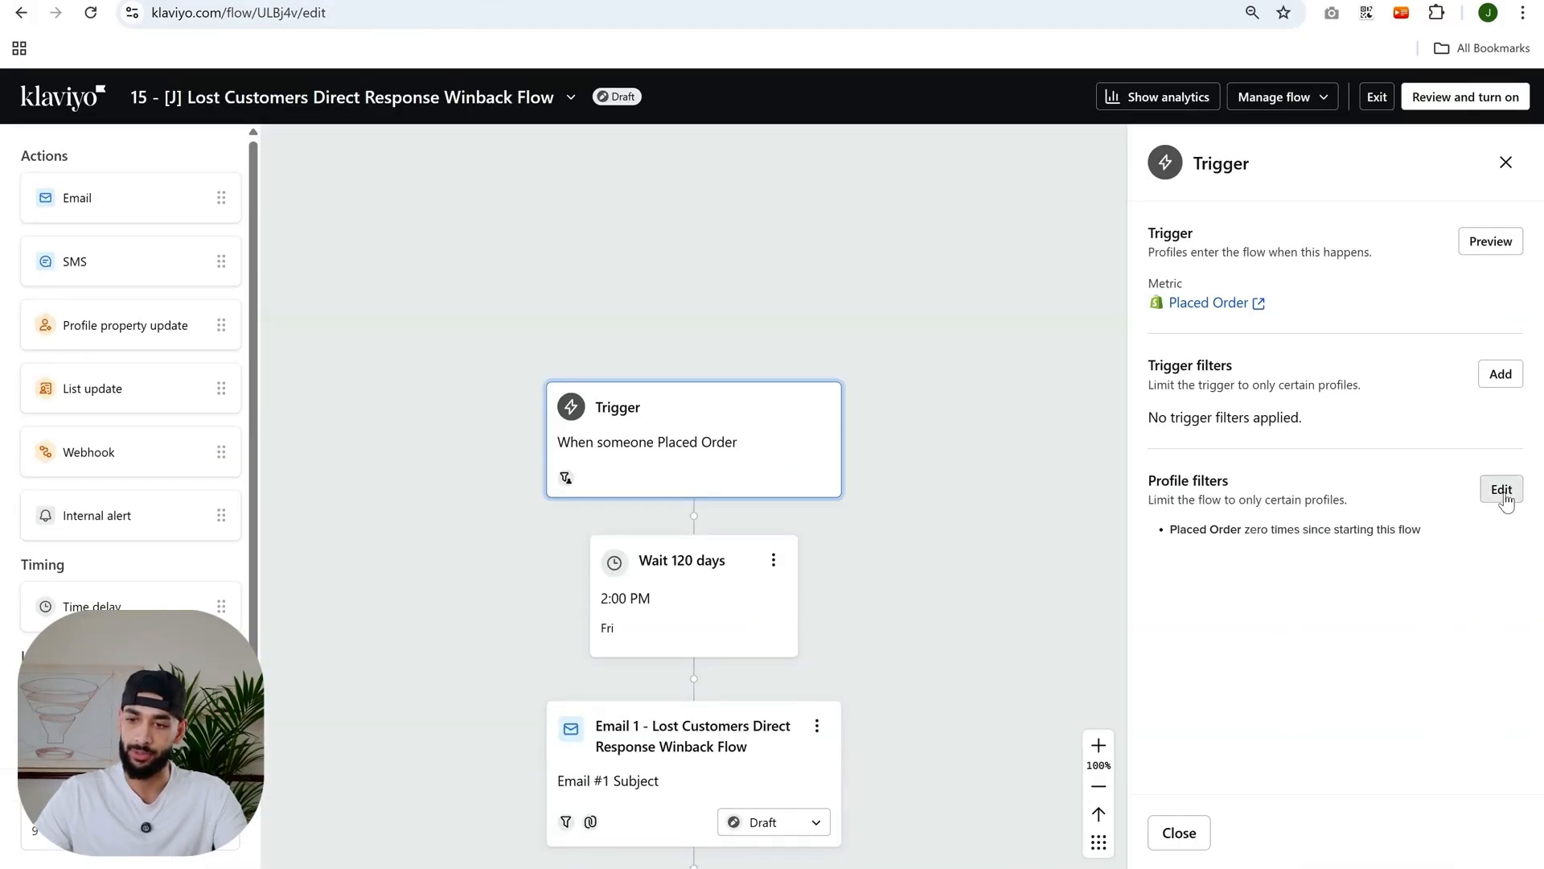
- Edit the Lost Customers Winback flow's profile filters and add a new AND condition
{"action": "left_click", "coordinate": [1501, 491]}
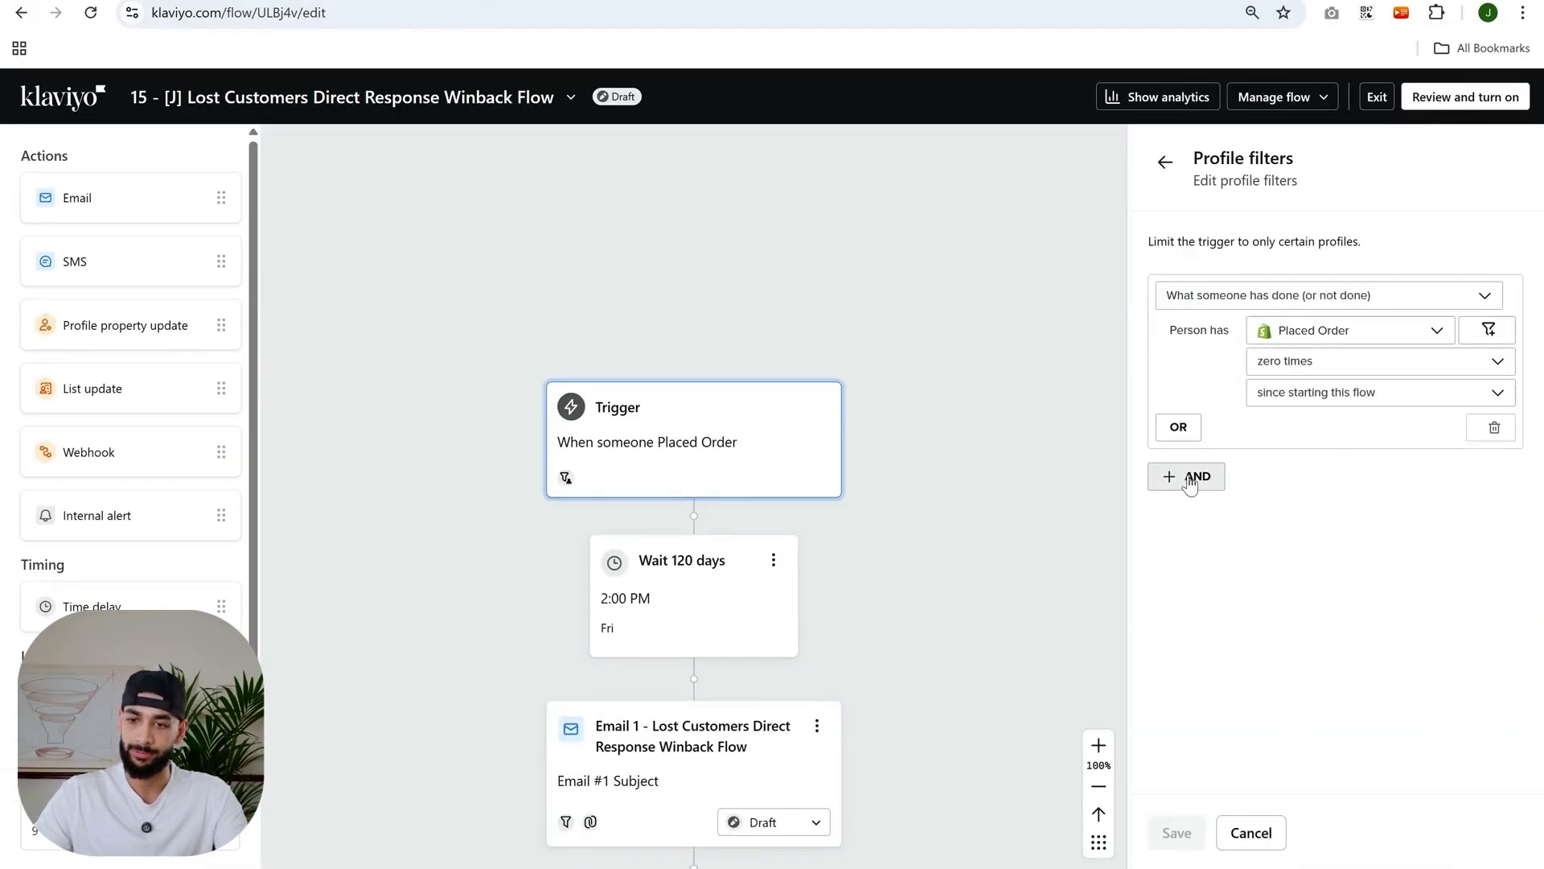
{"action": "left_click", "coordinate": [1164, 164]}
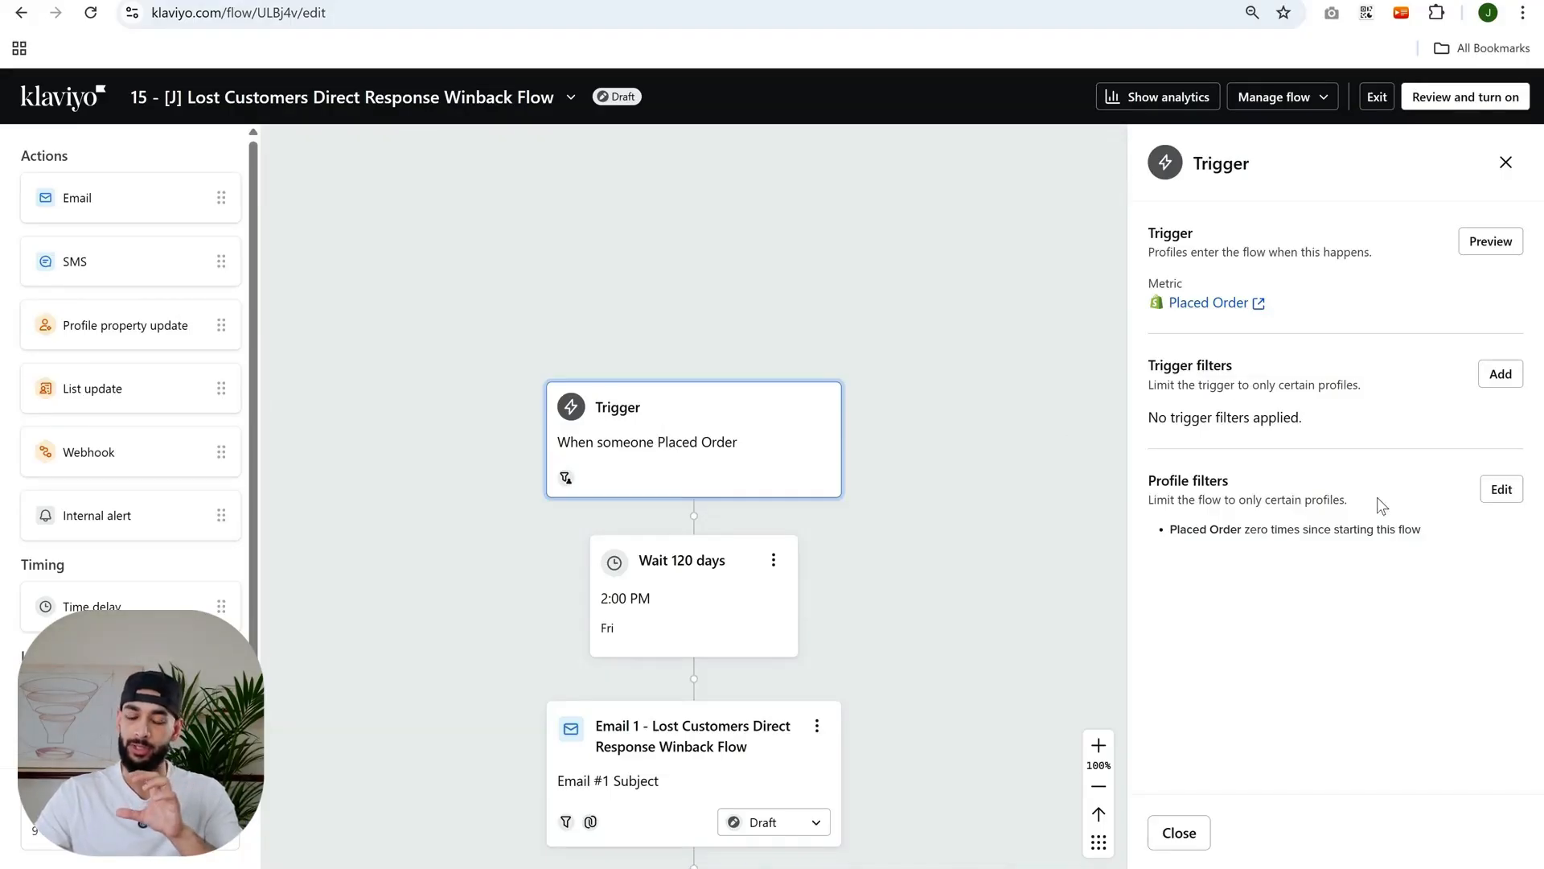
{"action": "left_click_drag", "start_coordinate": [1152, 481], "coordinate": [1484, 486]}
{"action": "left_click", "coordinate": [1488, 489]}
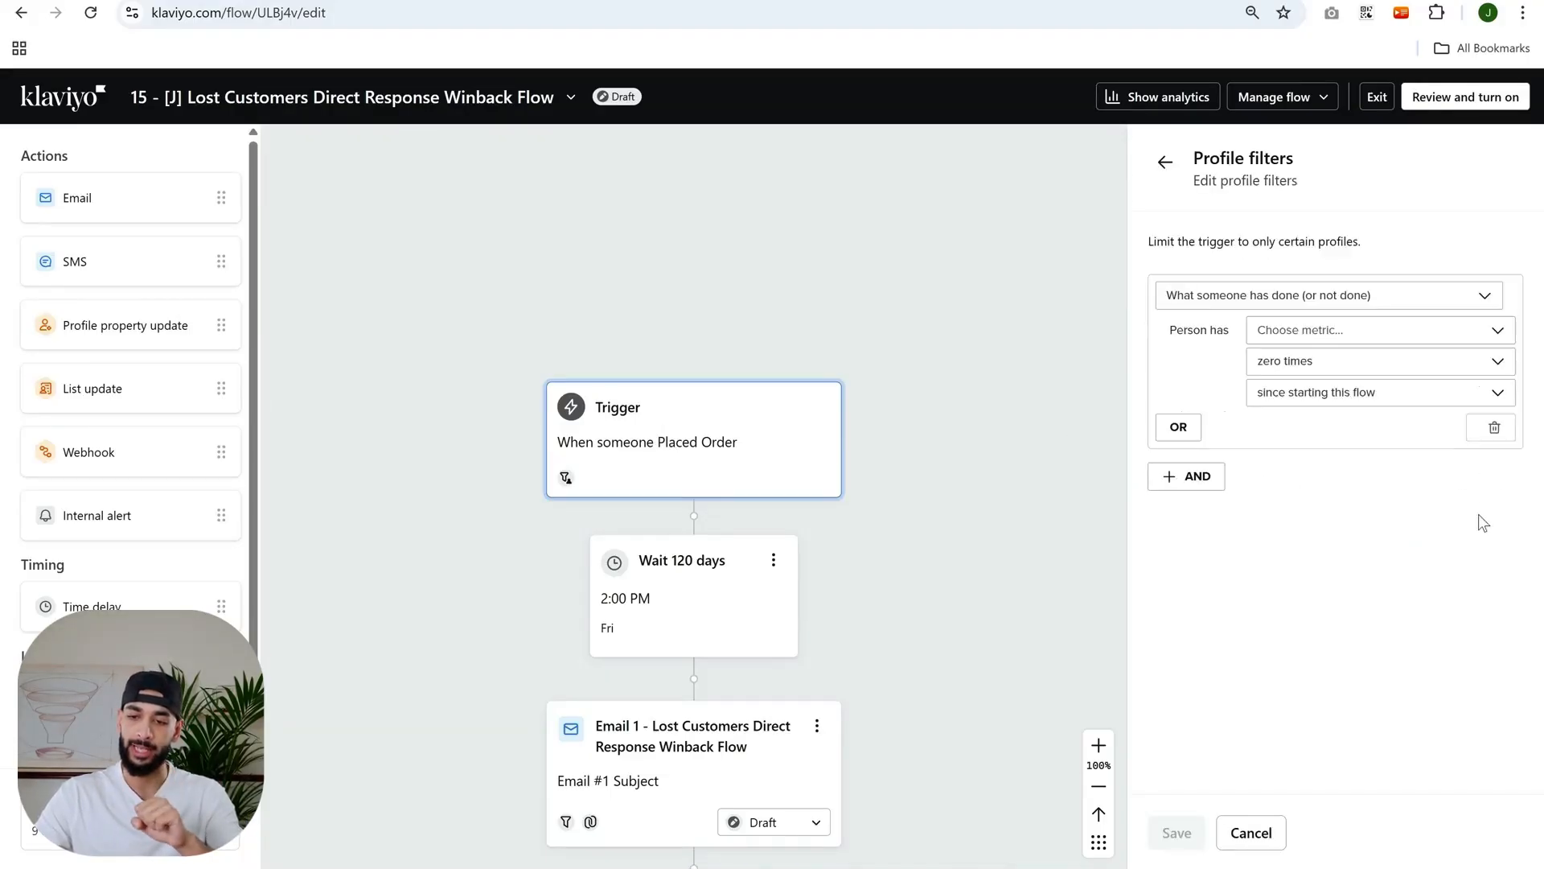
{"action": "left_click", "coordinate": [1204, 481]}
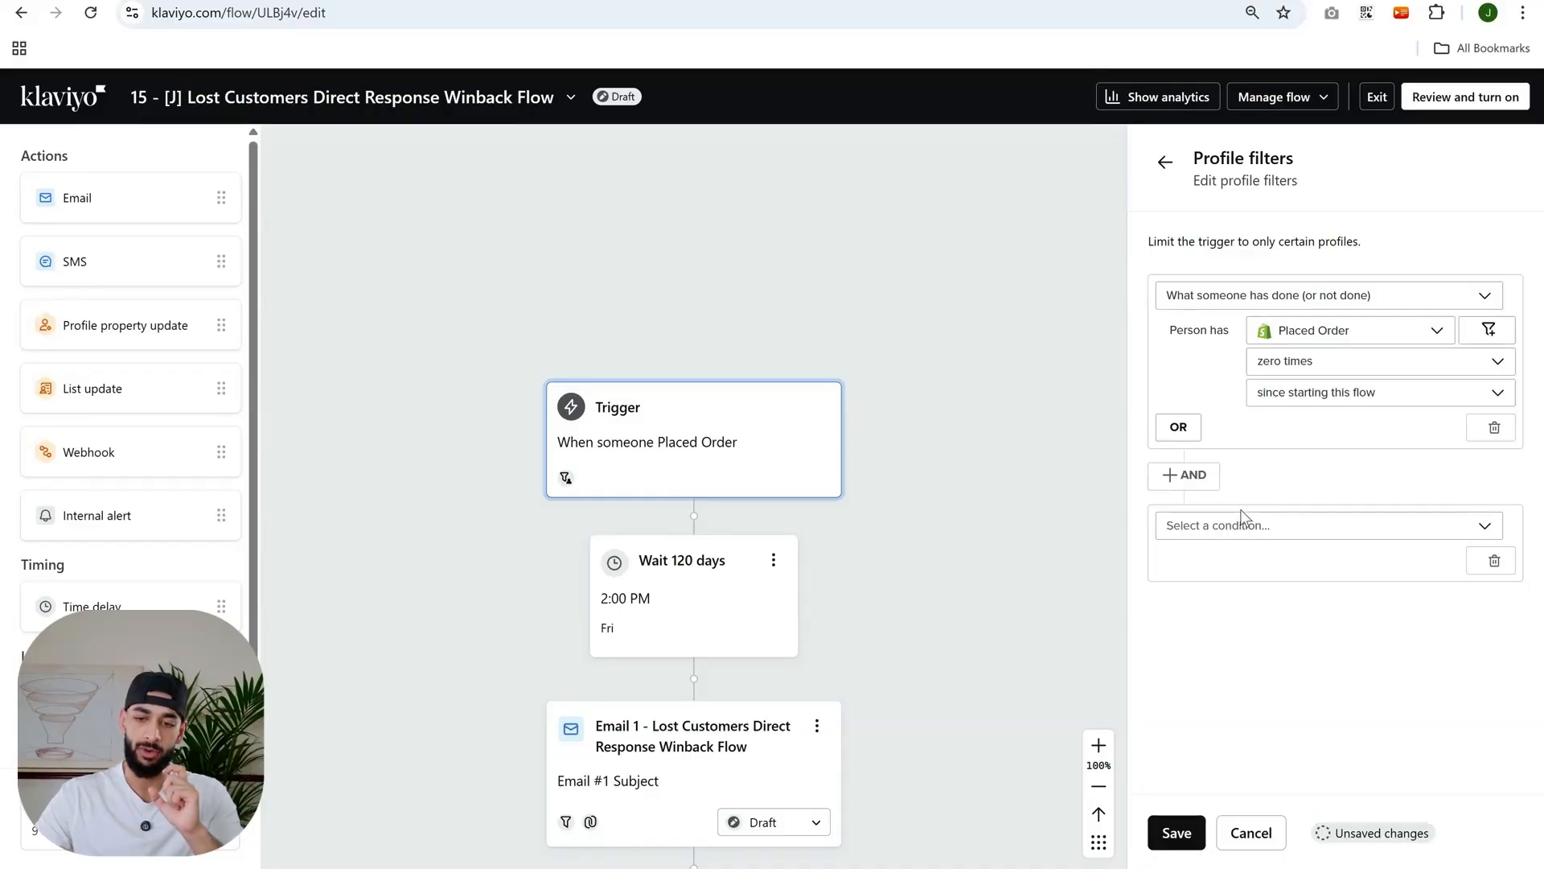
- Set the new condition to Properties about someone using the exclude from flows property
{"action": "left_click", "coordinate": [1240, 519]}
{"action": "left_click", "coordinate": [1253, 716]}
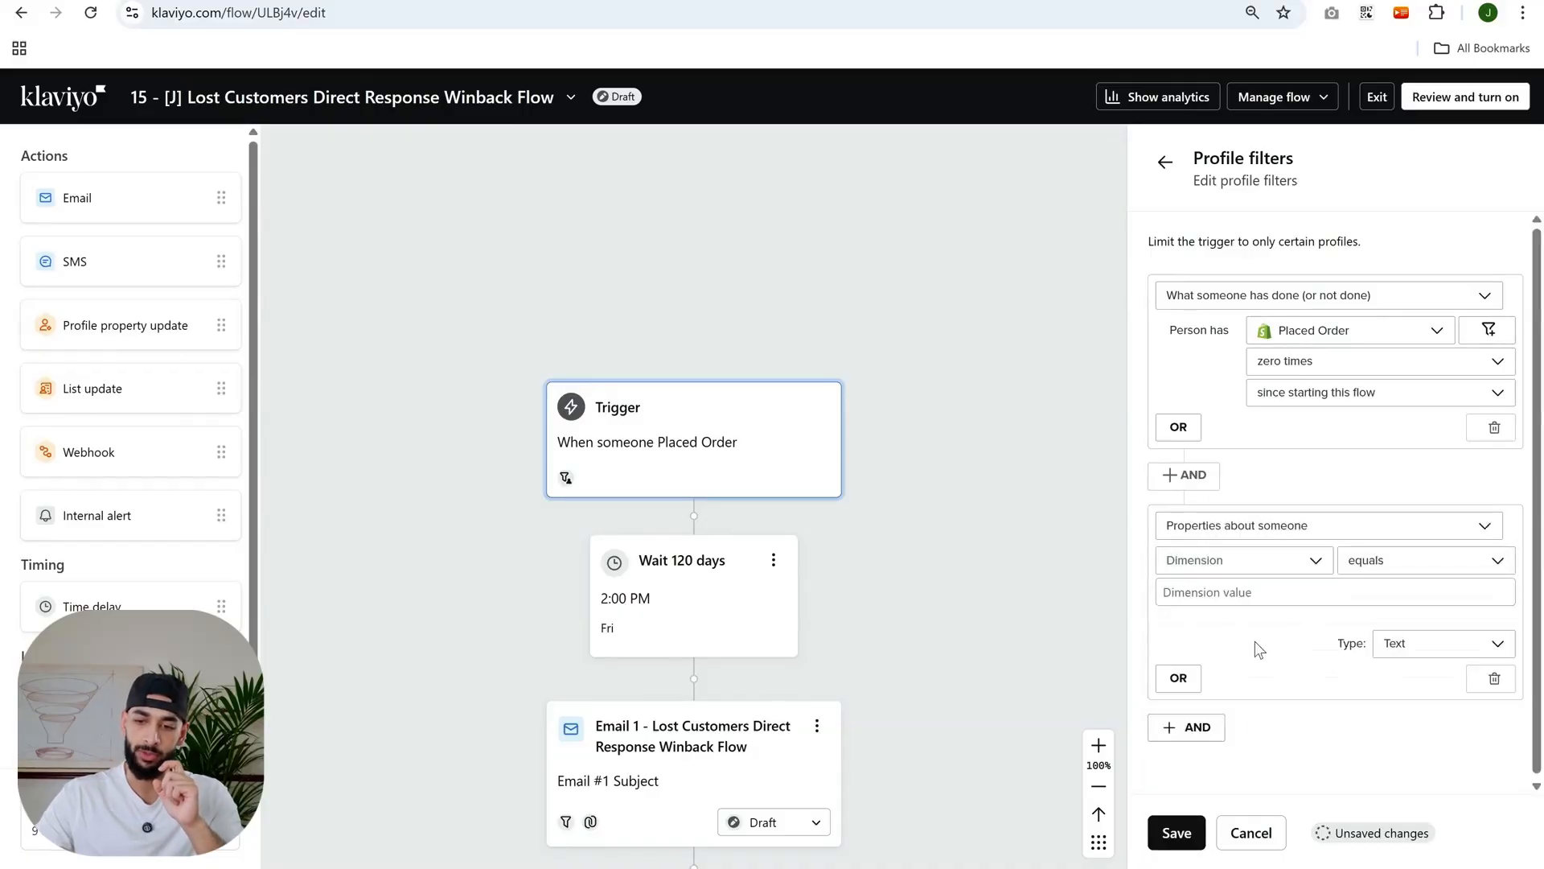
{"action": "left_click", "coordinate": [1218, 565]}
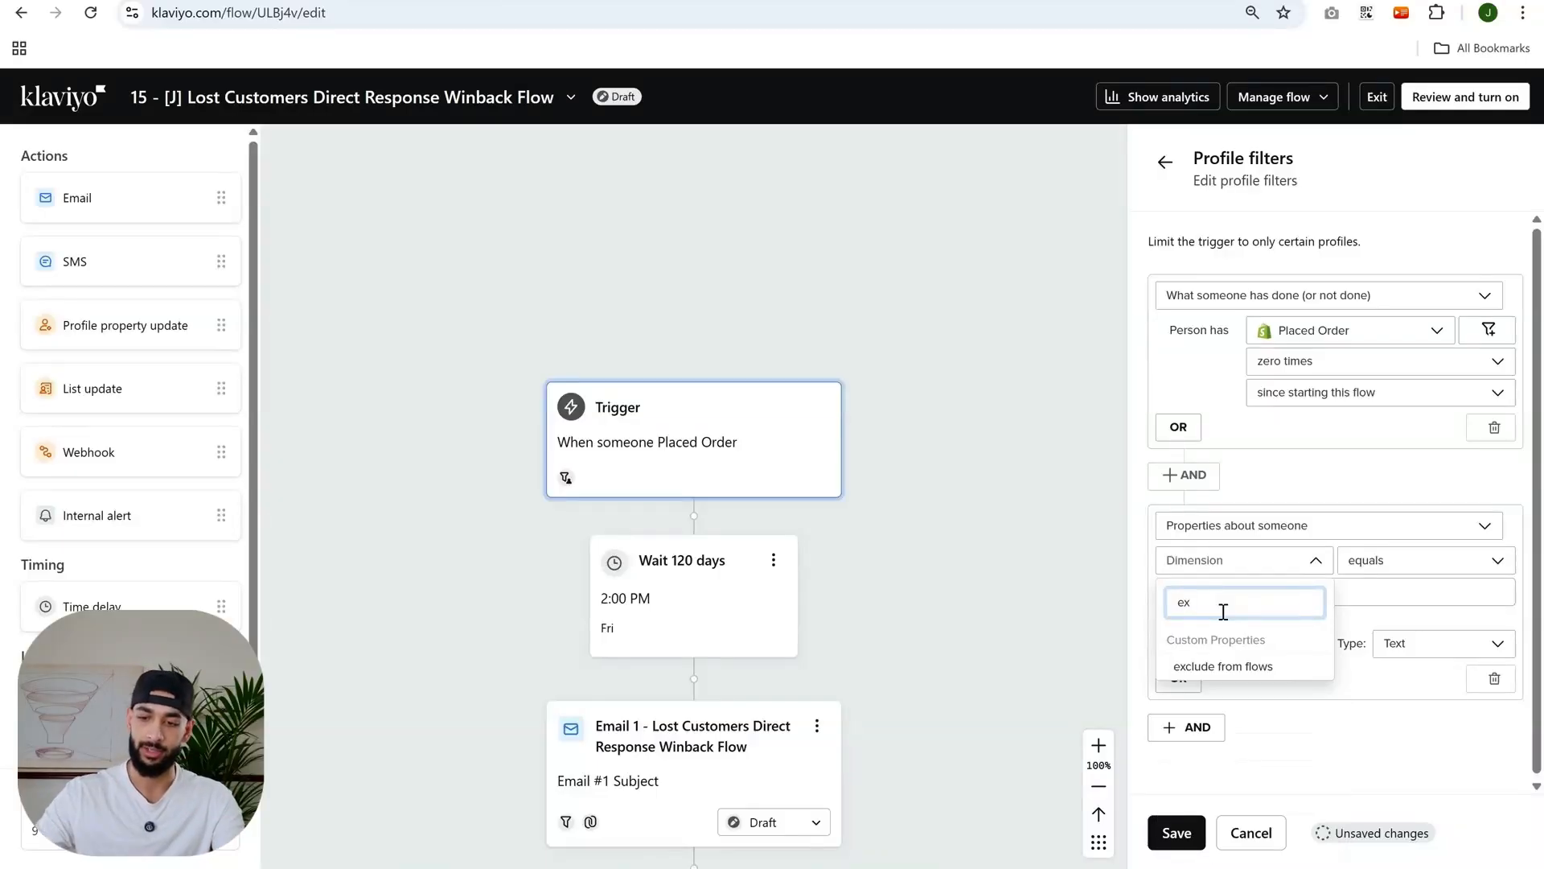
{"action": "left_click", "coordinate": [1239, 680]}
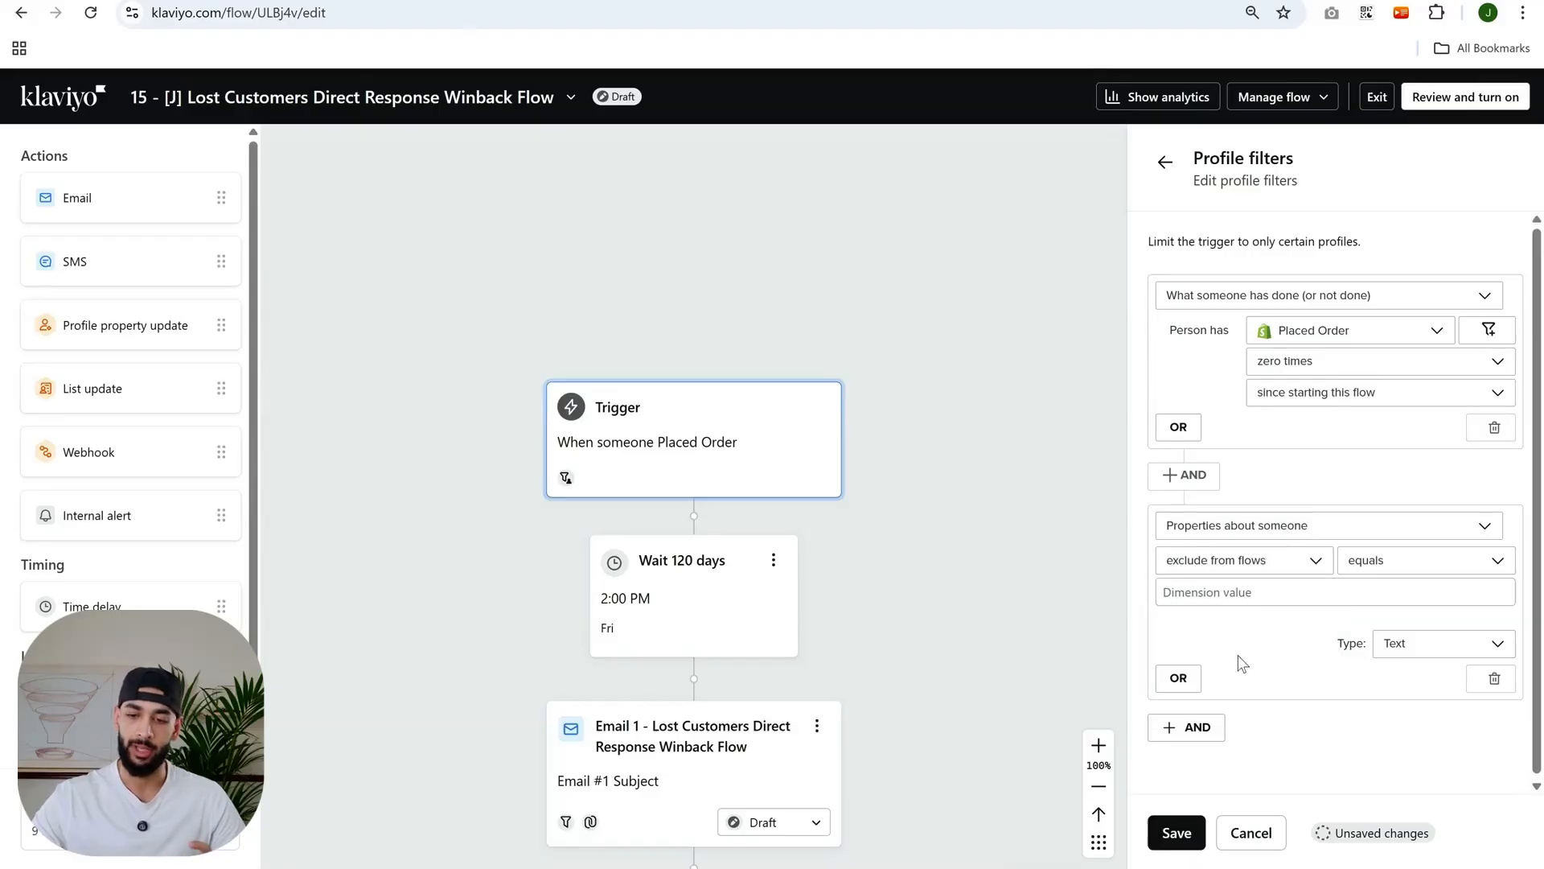
- Set the condition's operator to doesn't equal and its value to yes!
{"action": "left_click", "coordinate": [1367, 560]}
{"action": "left_click", "coordinate": [1440, 646]}
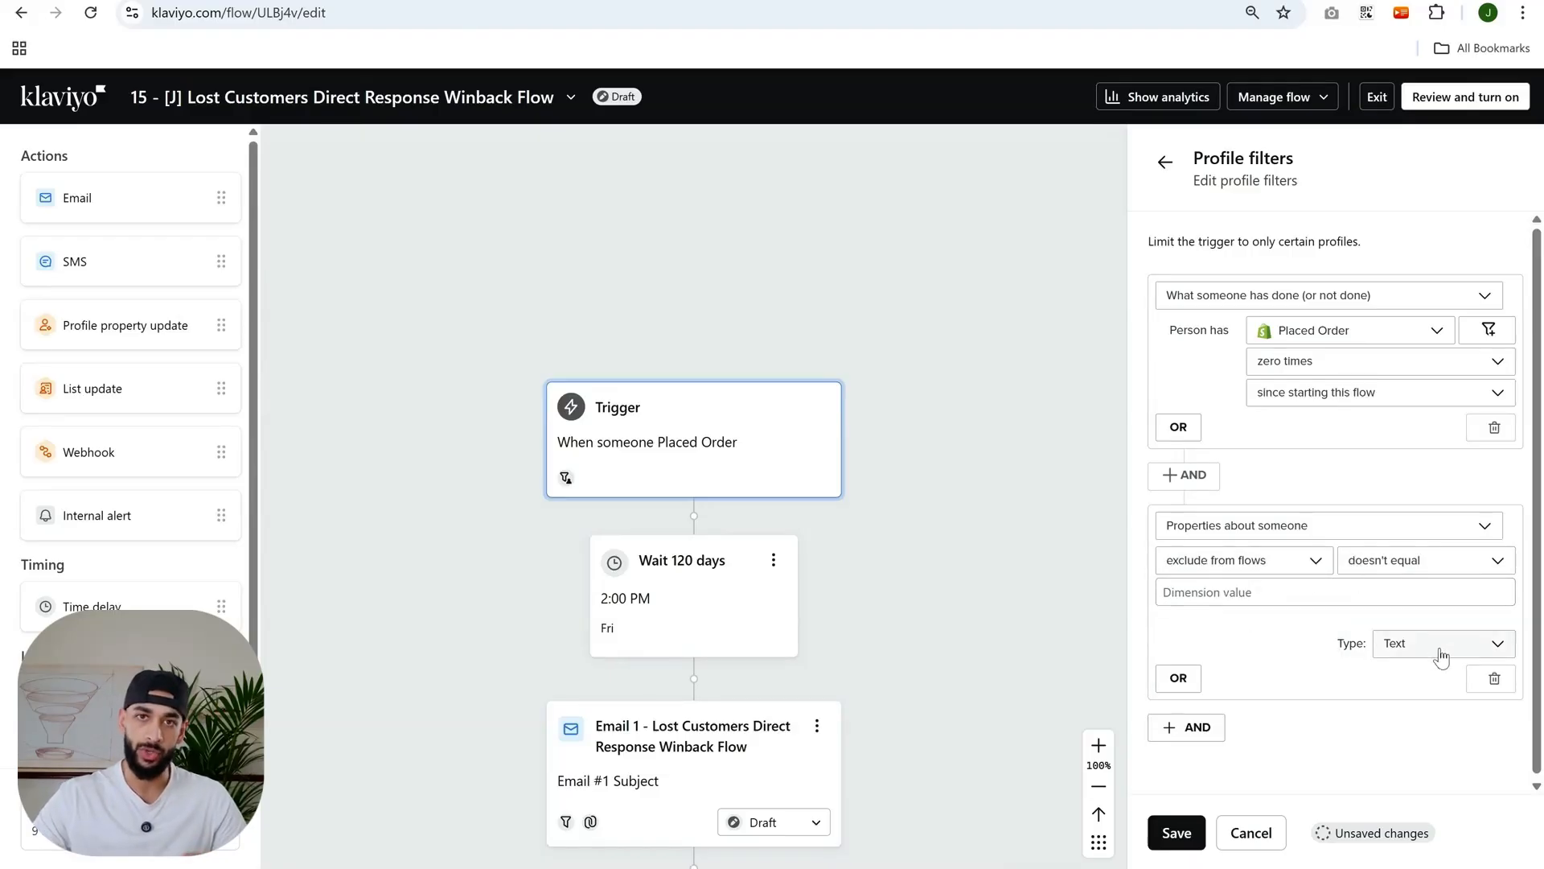
{"action": "left_click", "coordinate": [1399, 597]}
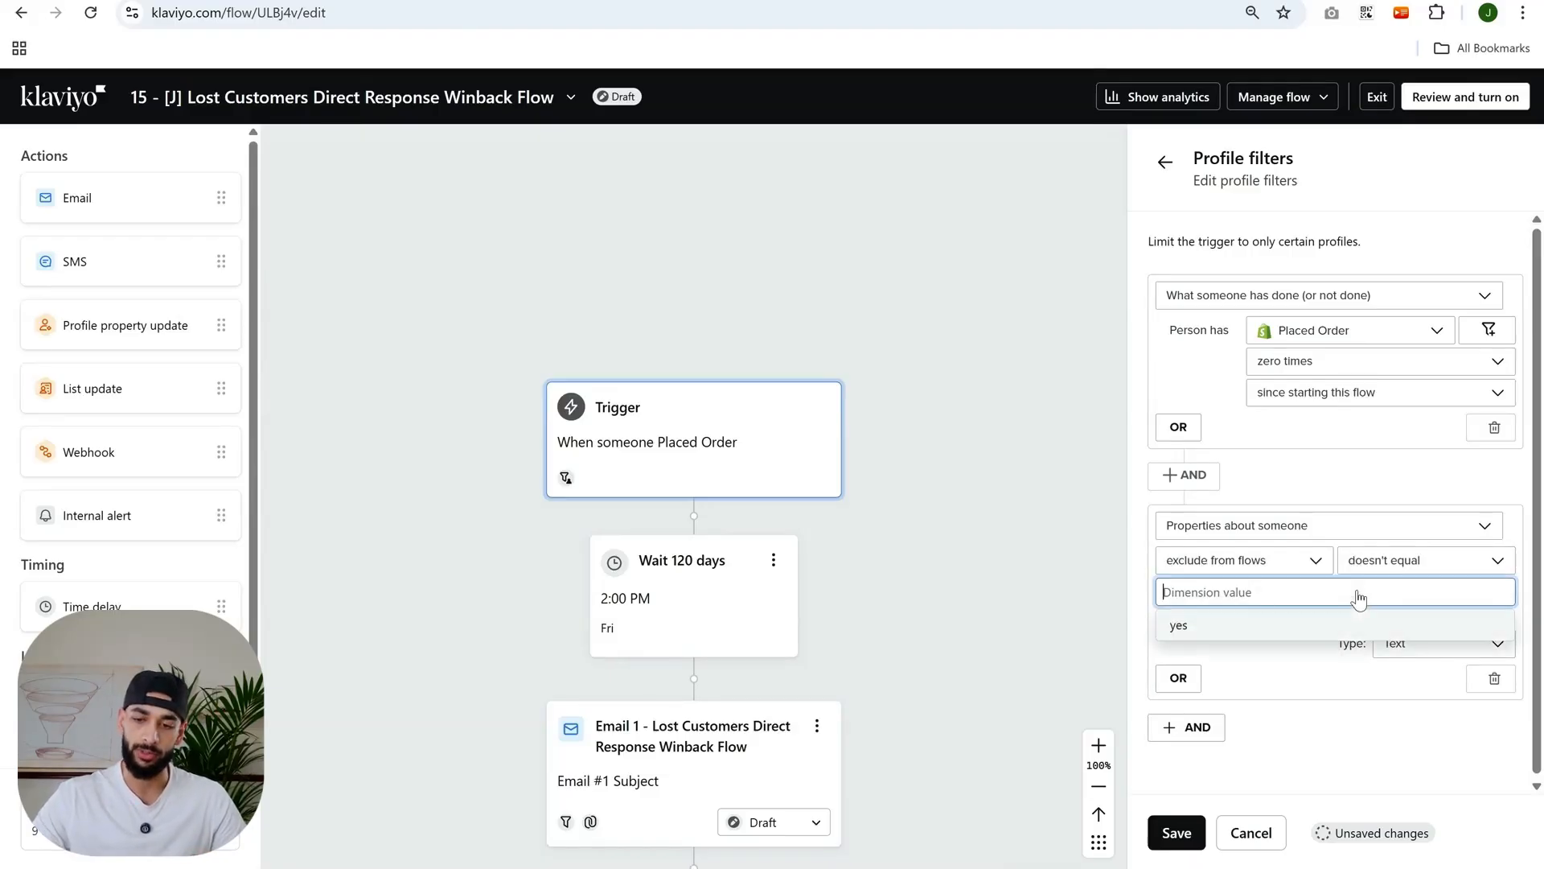
{"action": "left_click", "coordinate": [1234, 684]}
{"action": "left_click", "coordinate": [1238, 593]}
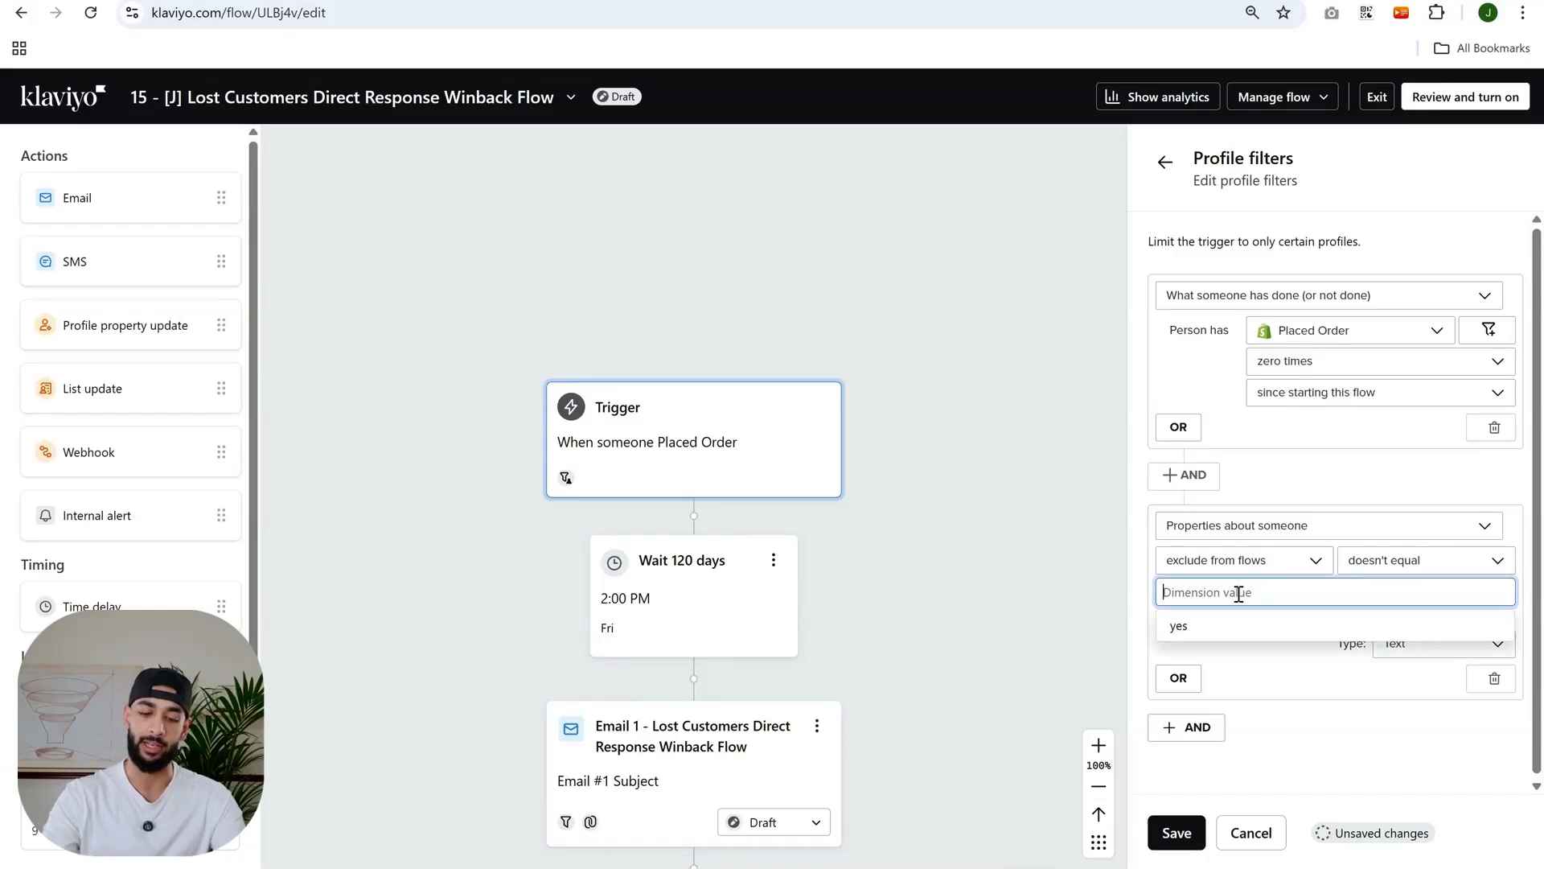
{"action": "type", "text": "yes!"}
{"action": "left_click", "coordinate": [1314, 678]}
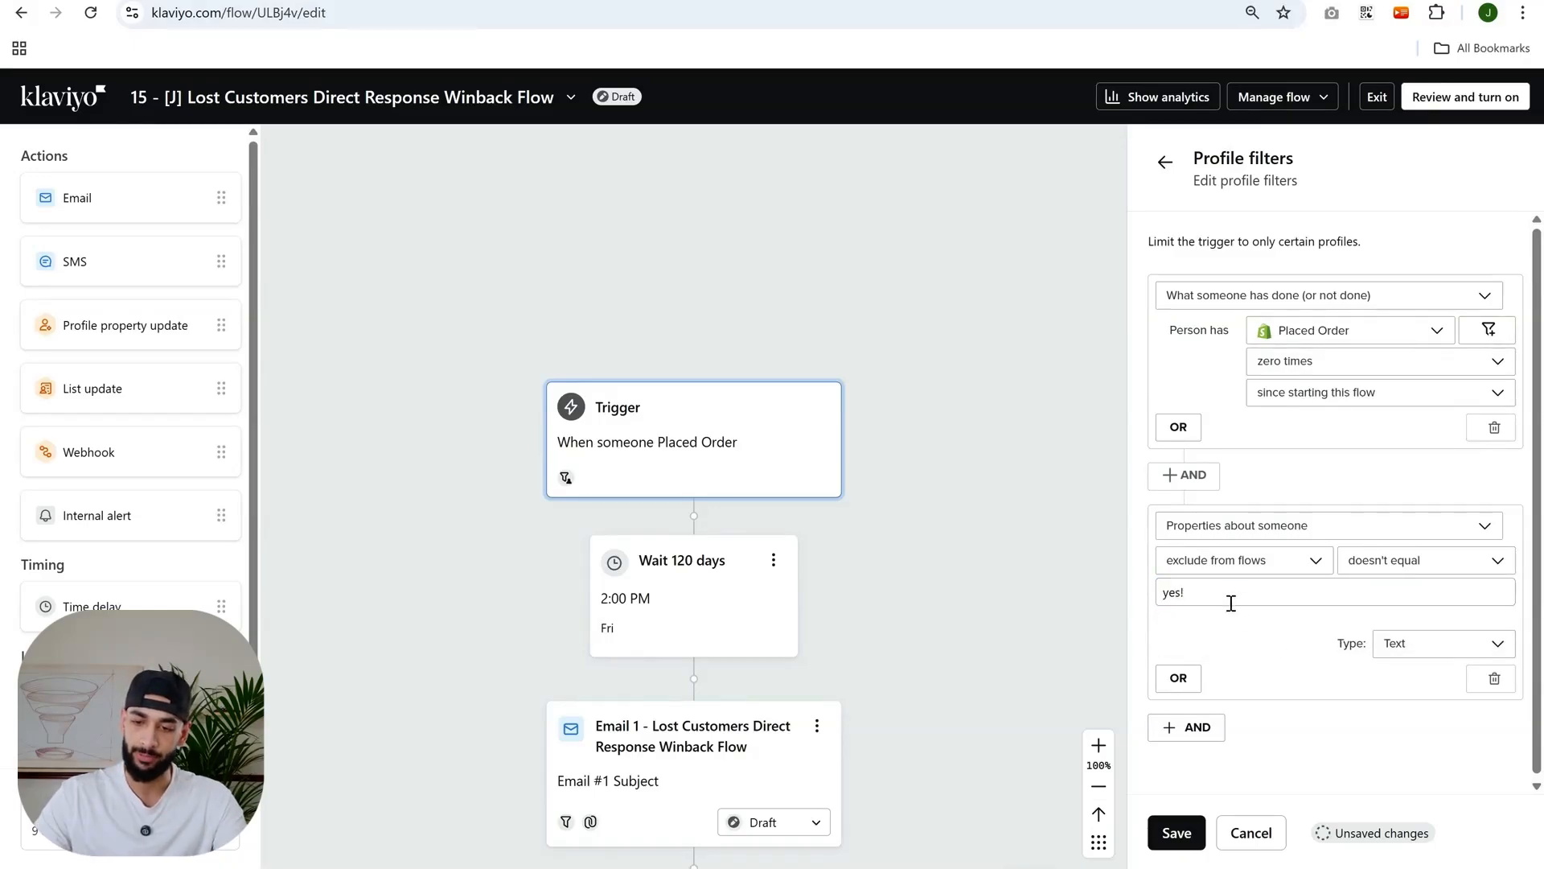
- Inspect the new exclude from flows filter condition closely
{"action": "left_click_drag", "start_coordinate": [1232, 592], "coordinate": [1134, 576]}
{"action": "left_click", "coordinate": [1292, 624]}
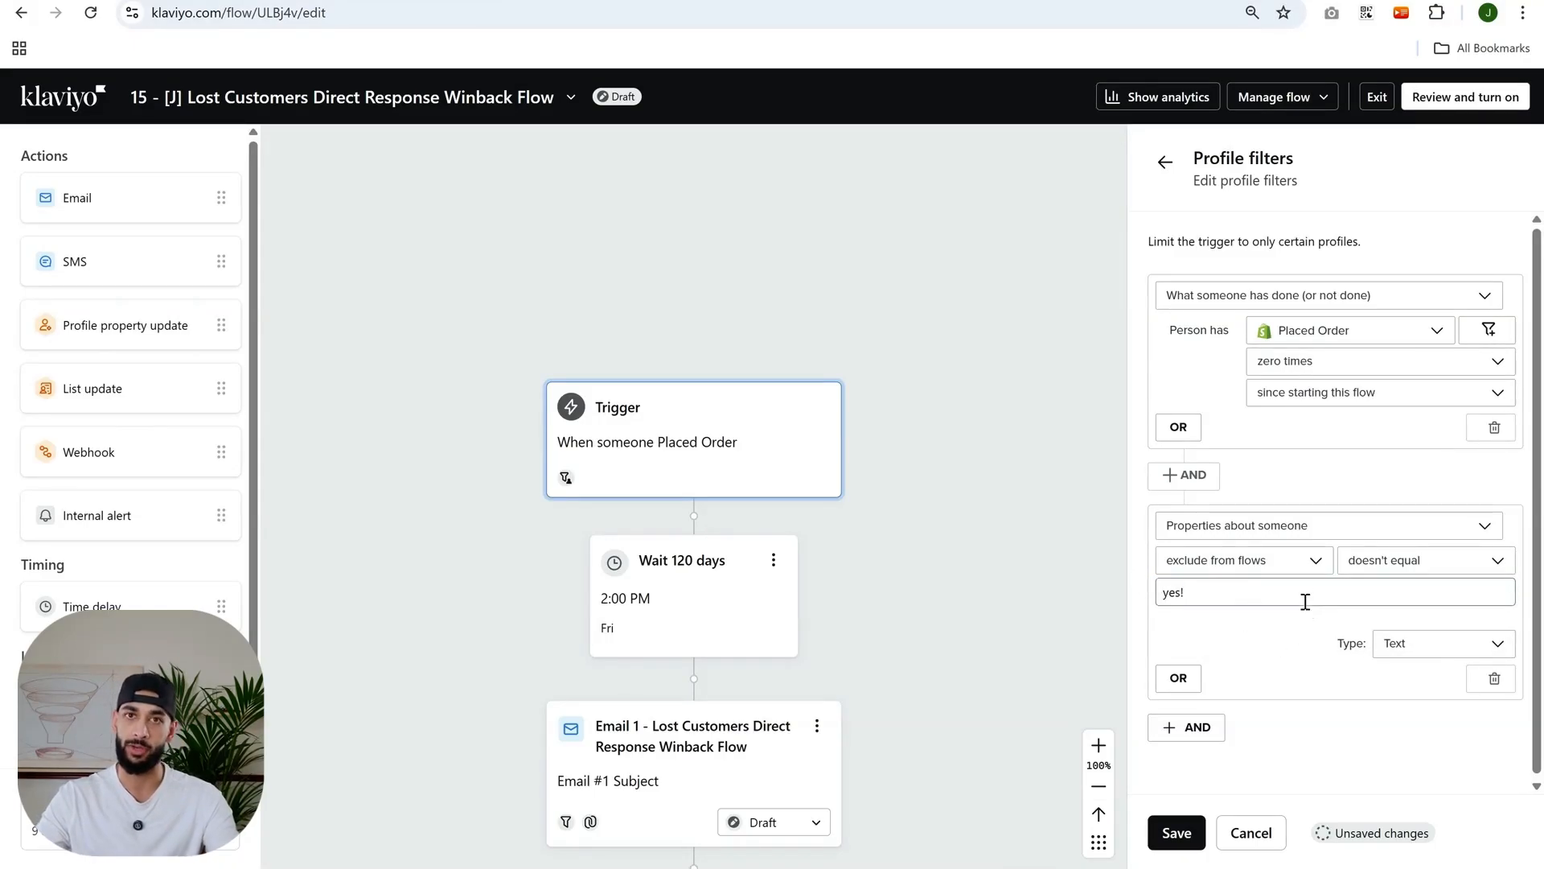
{"action": "left_click", "coordinate": [1355, 591]}
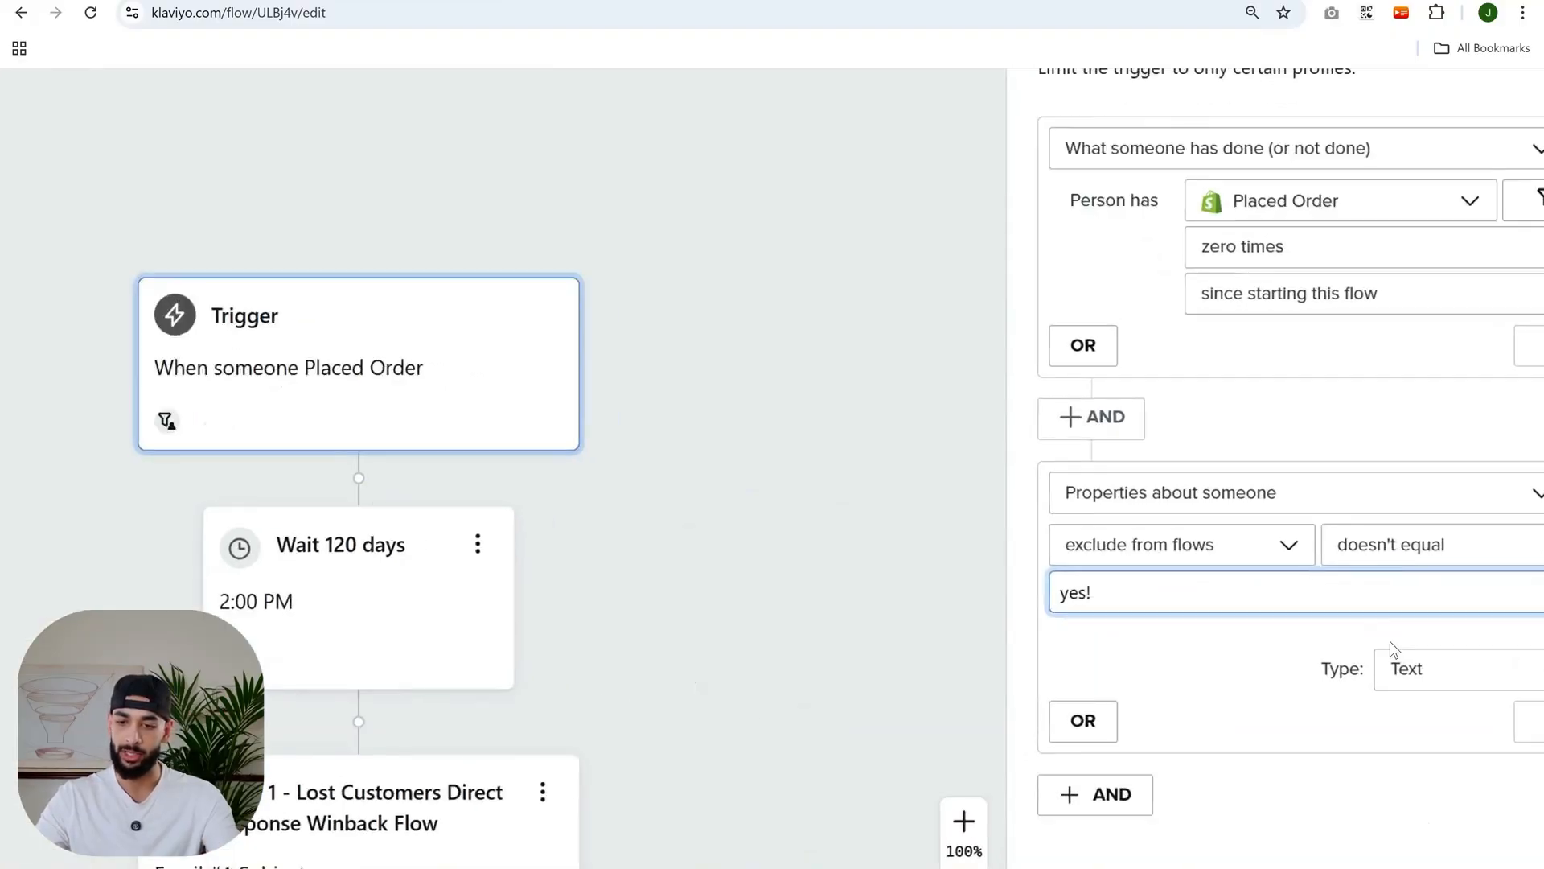
{"action": "scroll", "coordinate": [1367, 660], "scroll_direction": "up", "scroll_amount": 5}
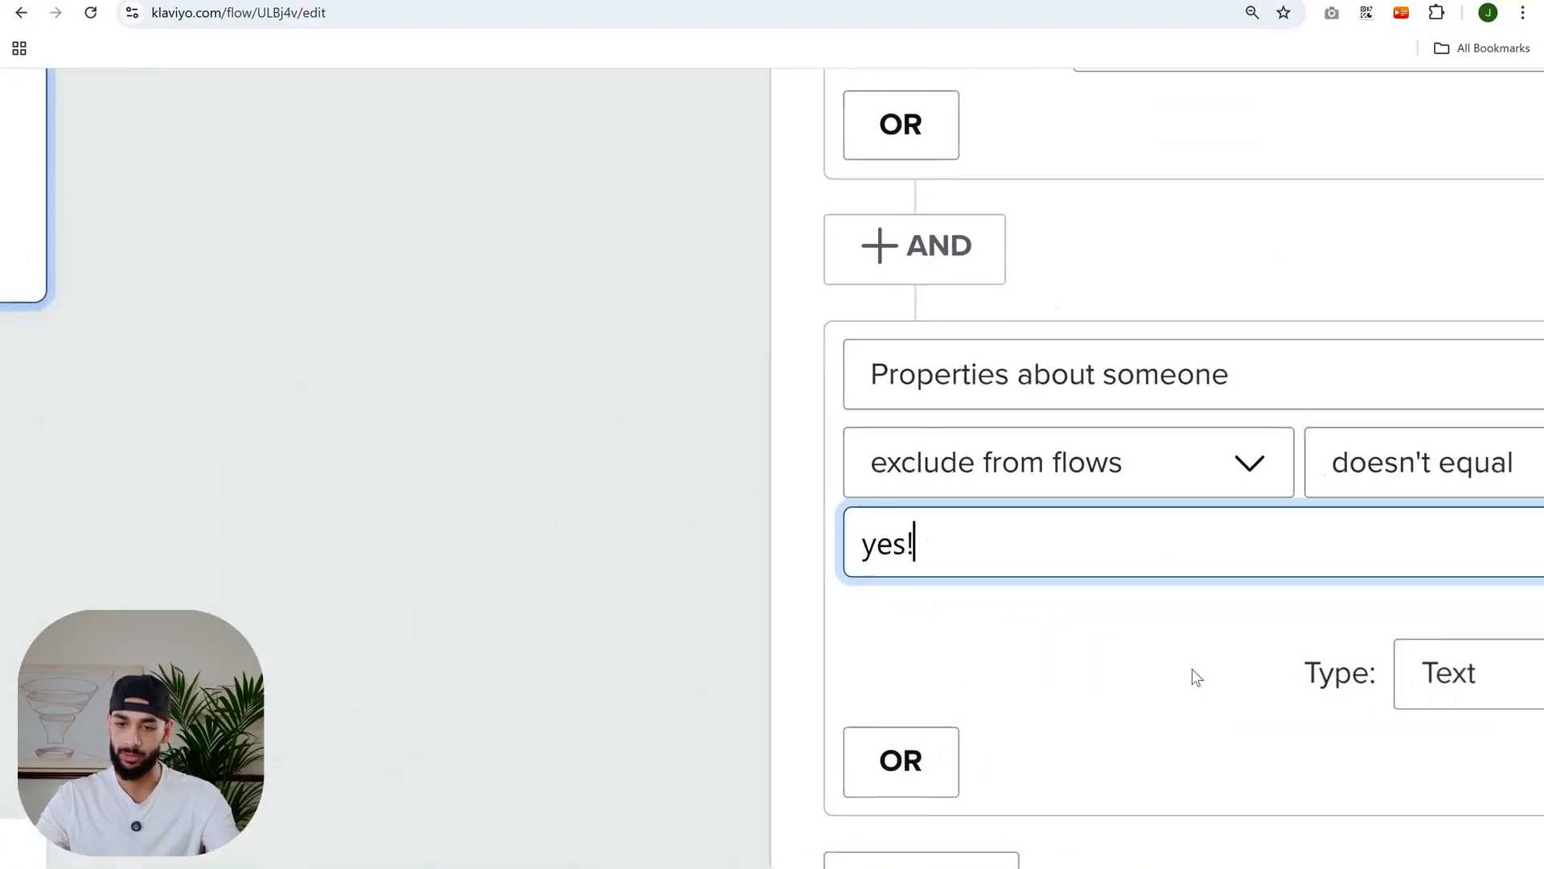
{"action": "left_click", "coordinate": [1098, 639]}
{"action": "scroll", "coordinate": [1226, 559], "scroll_direction": "right", "scroll_amount": 3}
{"action": "scroll", "coordinate": [1227, 558], "scroll_direction": "right", "scroll_amount": 2}
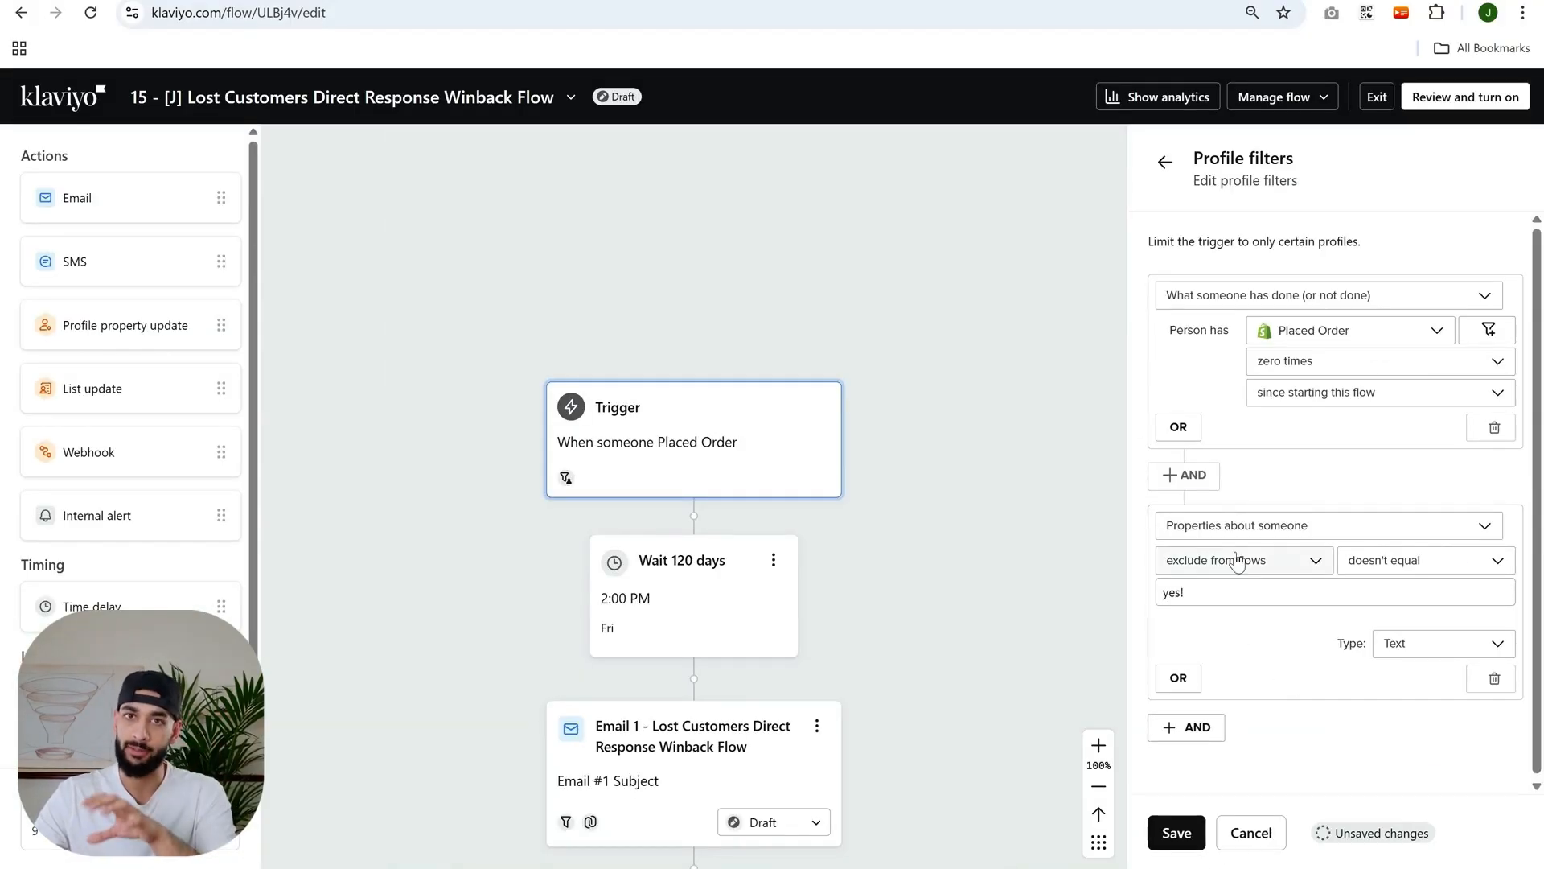
{"action": "scroll", "coordinate": [776, 482], "scroll_direction": "down", "scroll_amount": 2}
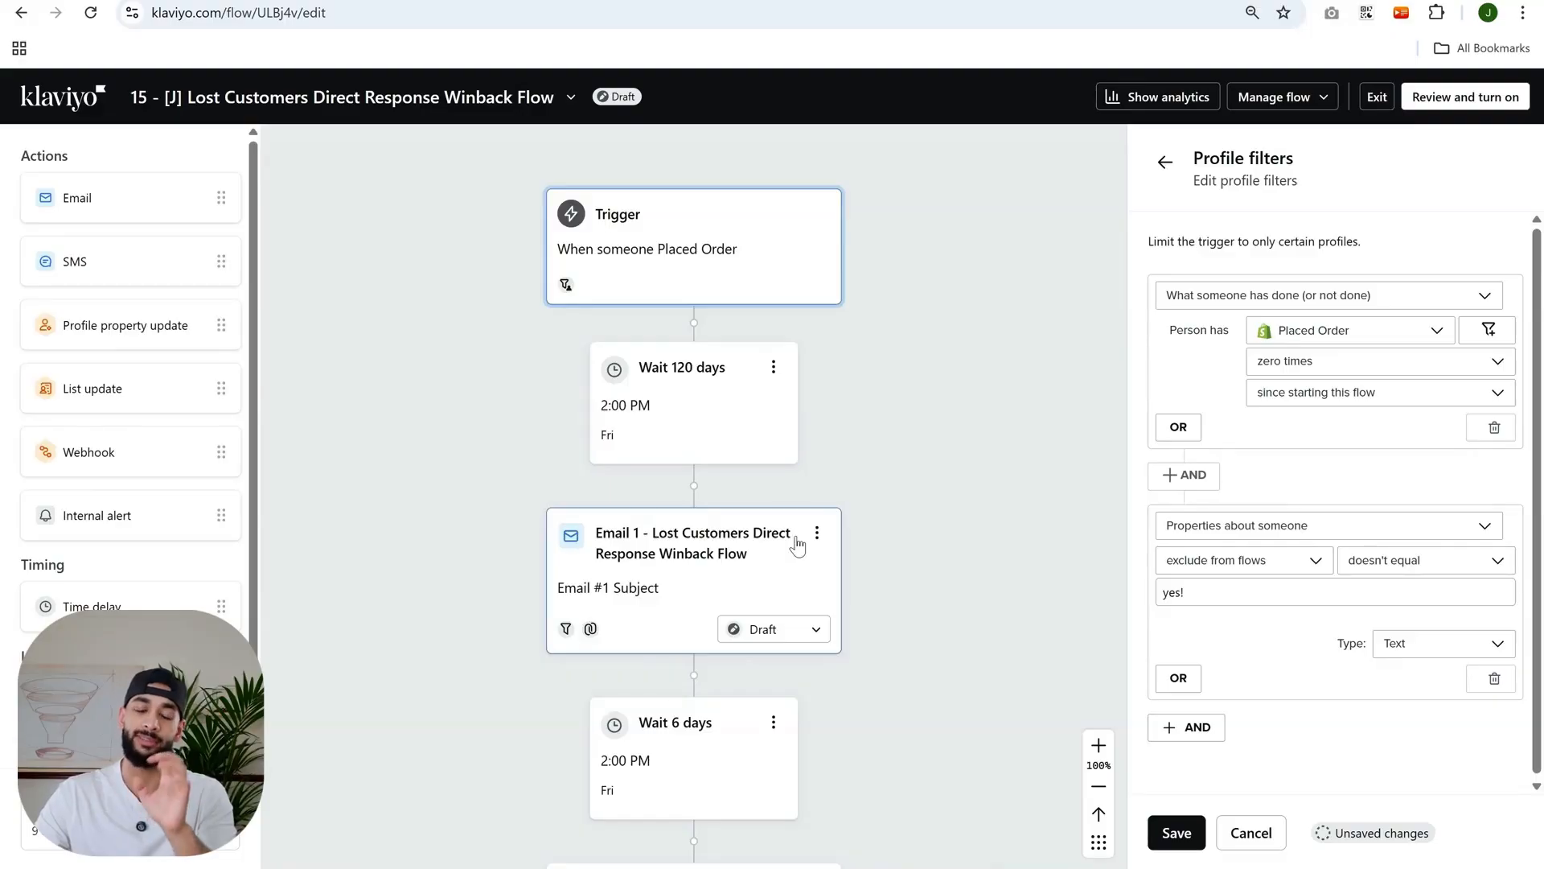
- Save the Lost Customers Winback flow's updated profile filters
{"action": "left_click", "coordinate": [1177, 833]}
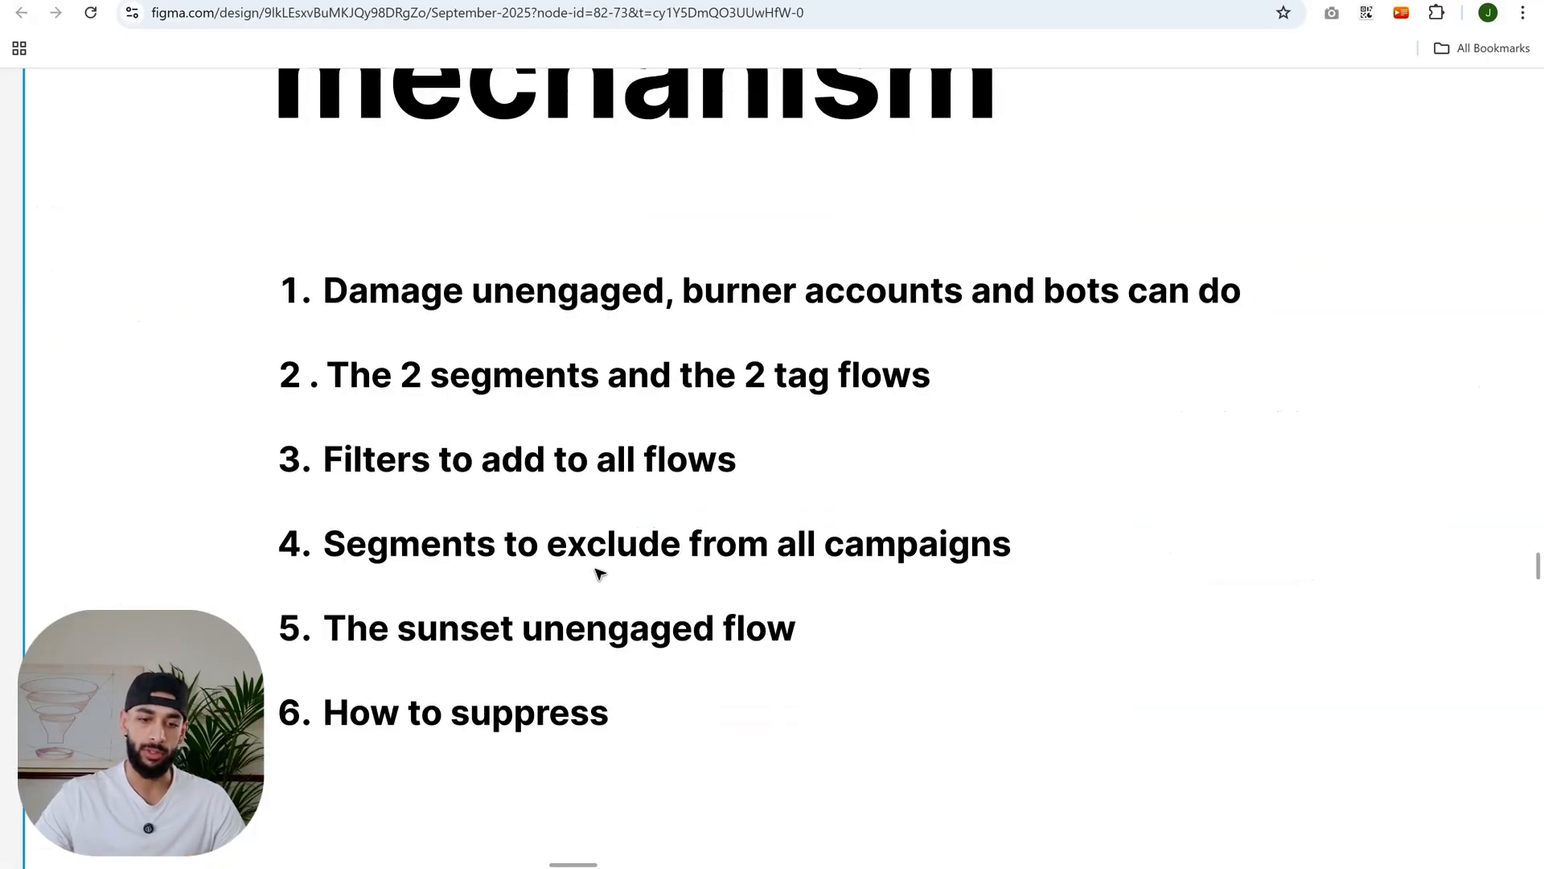
{"action": "scroll", "coordinate": [599, 572], "scroll_direction": "down", "scroll_amount": 1}
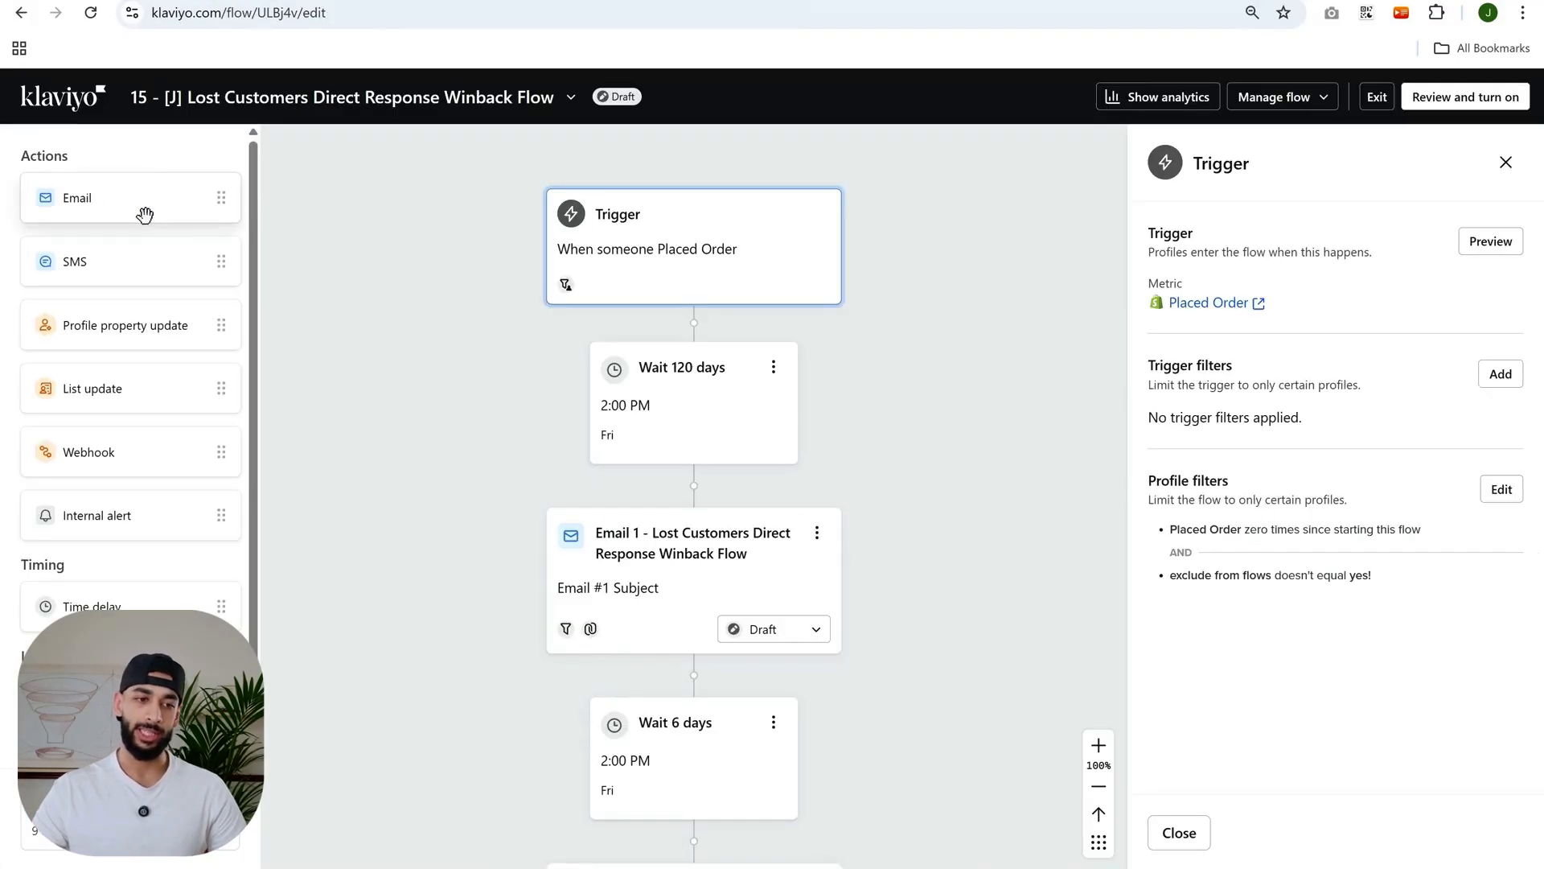
- Review the presentation outline of the auto-exclusion flow mechanism sections
{"action": "left_click", "coordinate": [71, 111]}
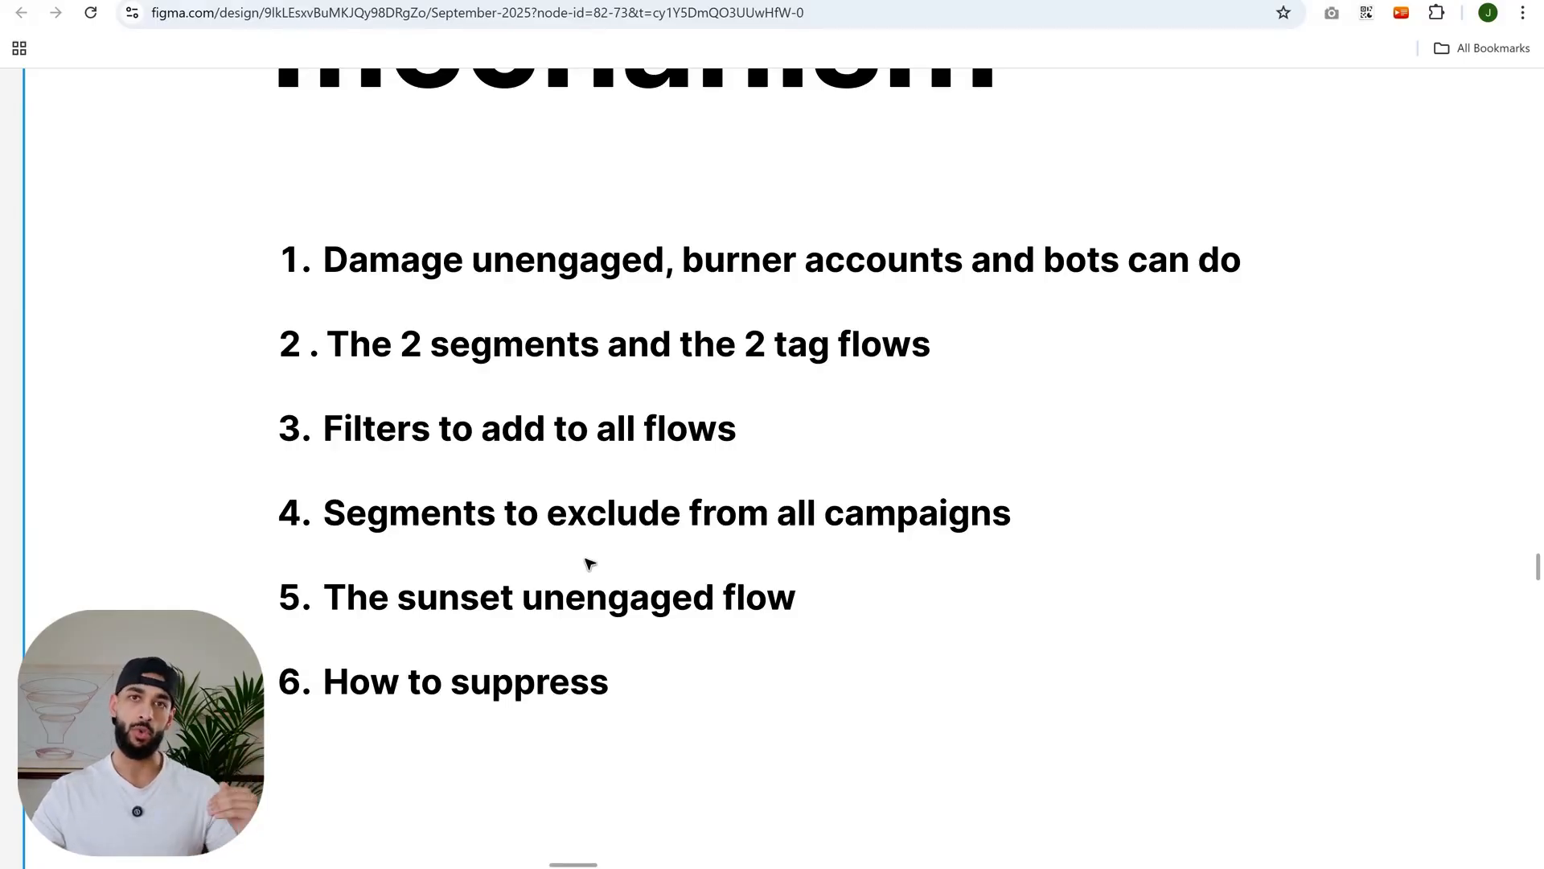
{"action": "left_click", "coordinate": [109, 301]}
{"action": "scroll", "coordinate": [480, 402], "scroll_direction": "down", "scroll_amount": 4}
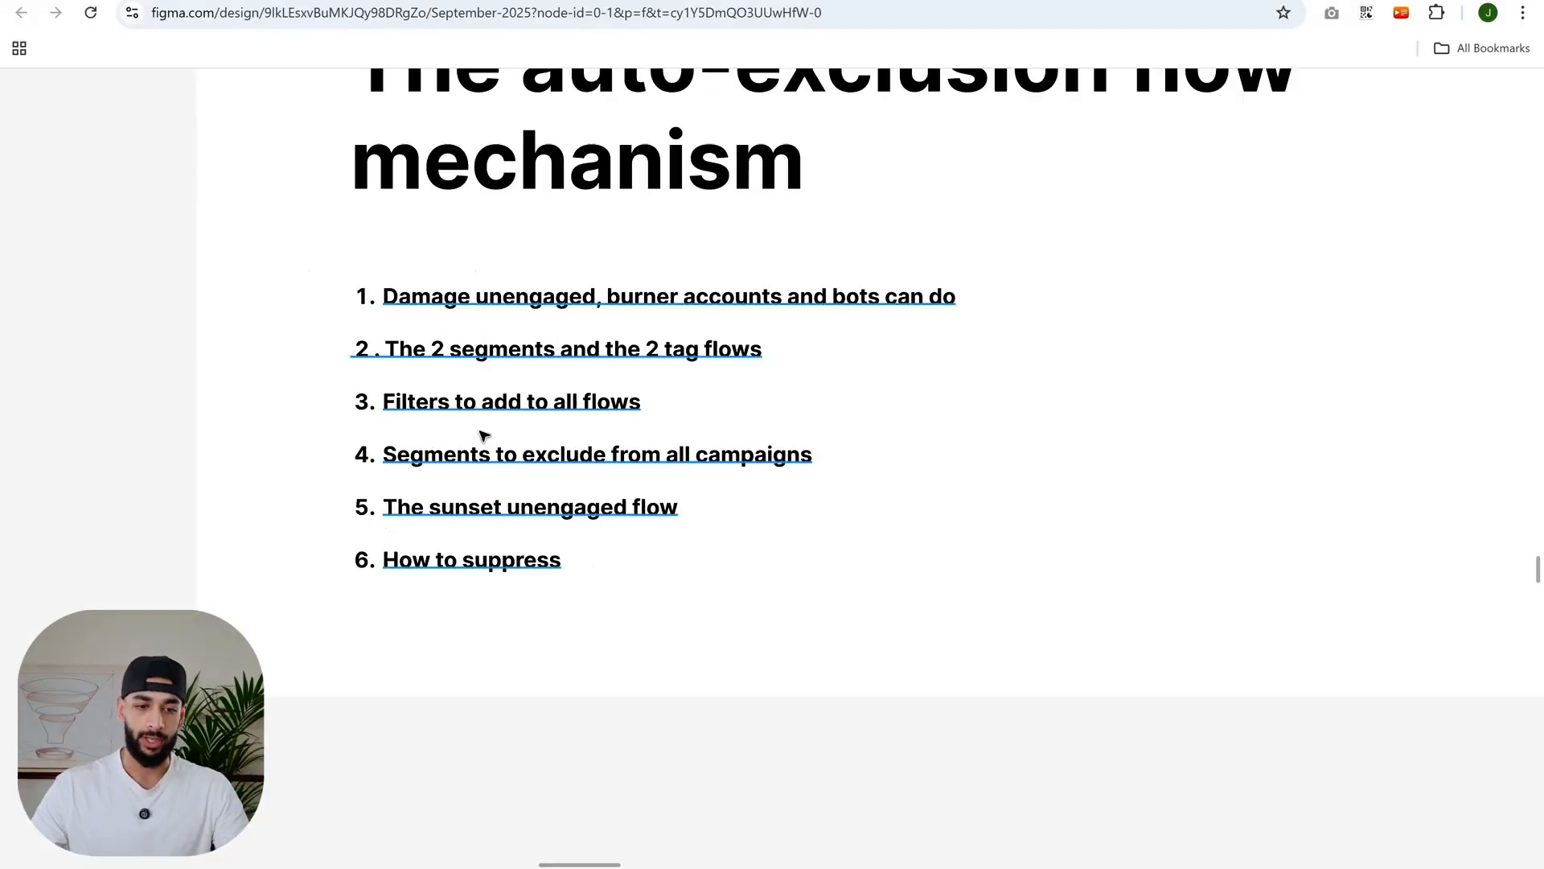
{"action": "scroll", "coordinate": [547, 435], "scroll_direction": "up", "scroll_amount": 4}
{"action": "scroll", "coordinate": [602, 456], "scroll_direction": "down", "scroll_amount": 1}
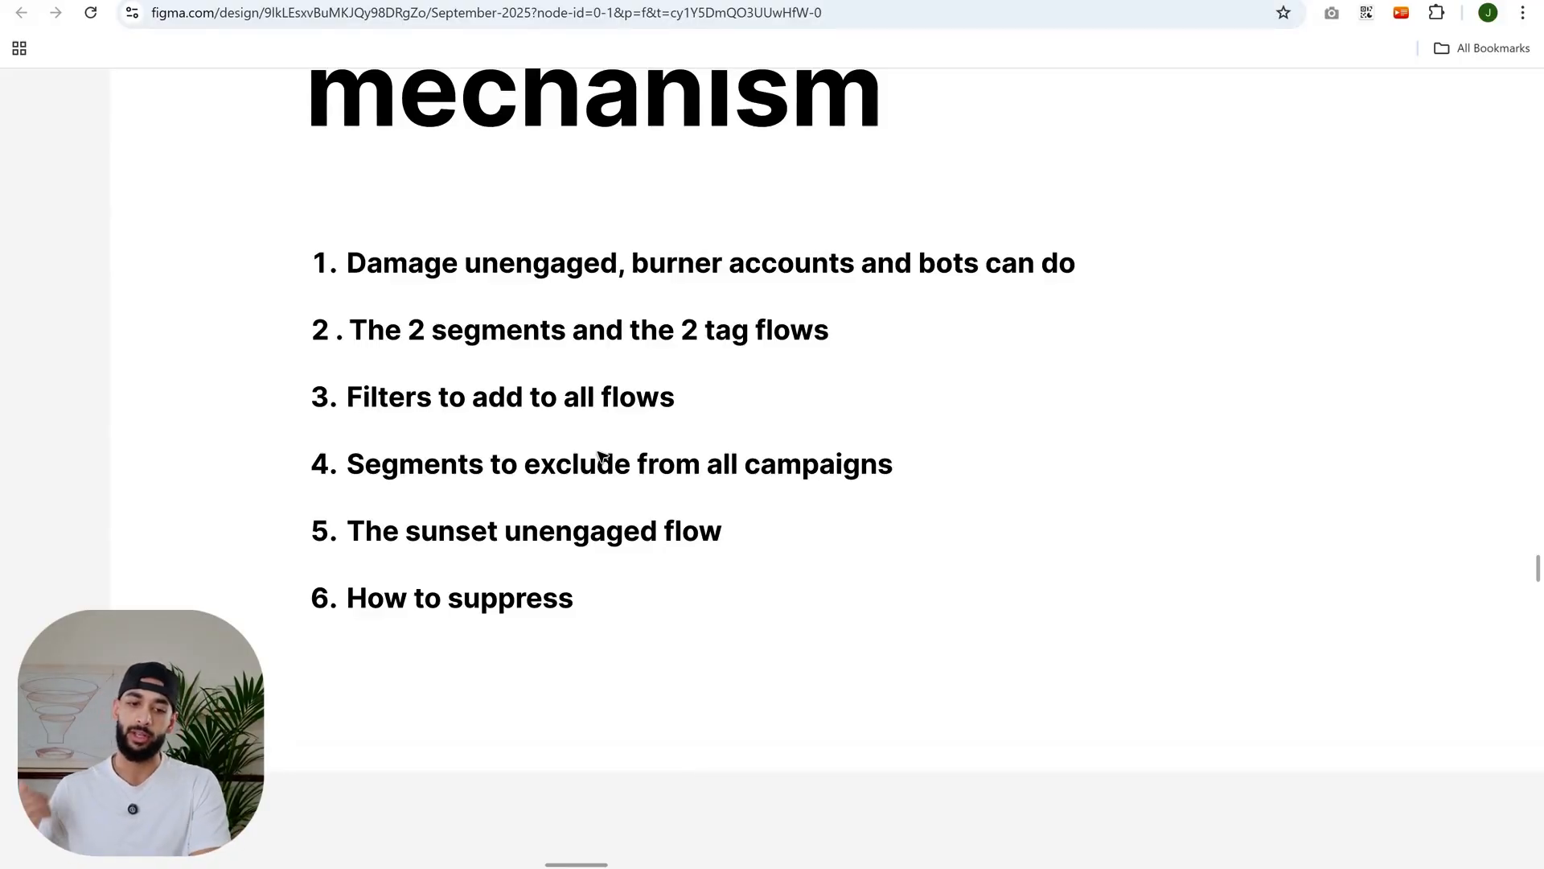
{"action": "scroll", "coordinate": [512, 555], "scroll_direction": "up", "scroll_amount": 3}
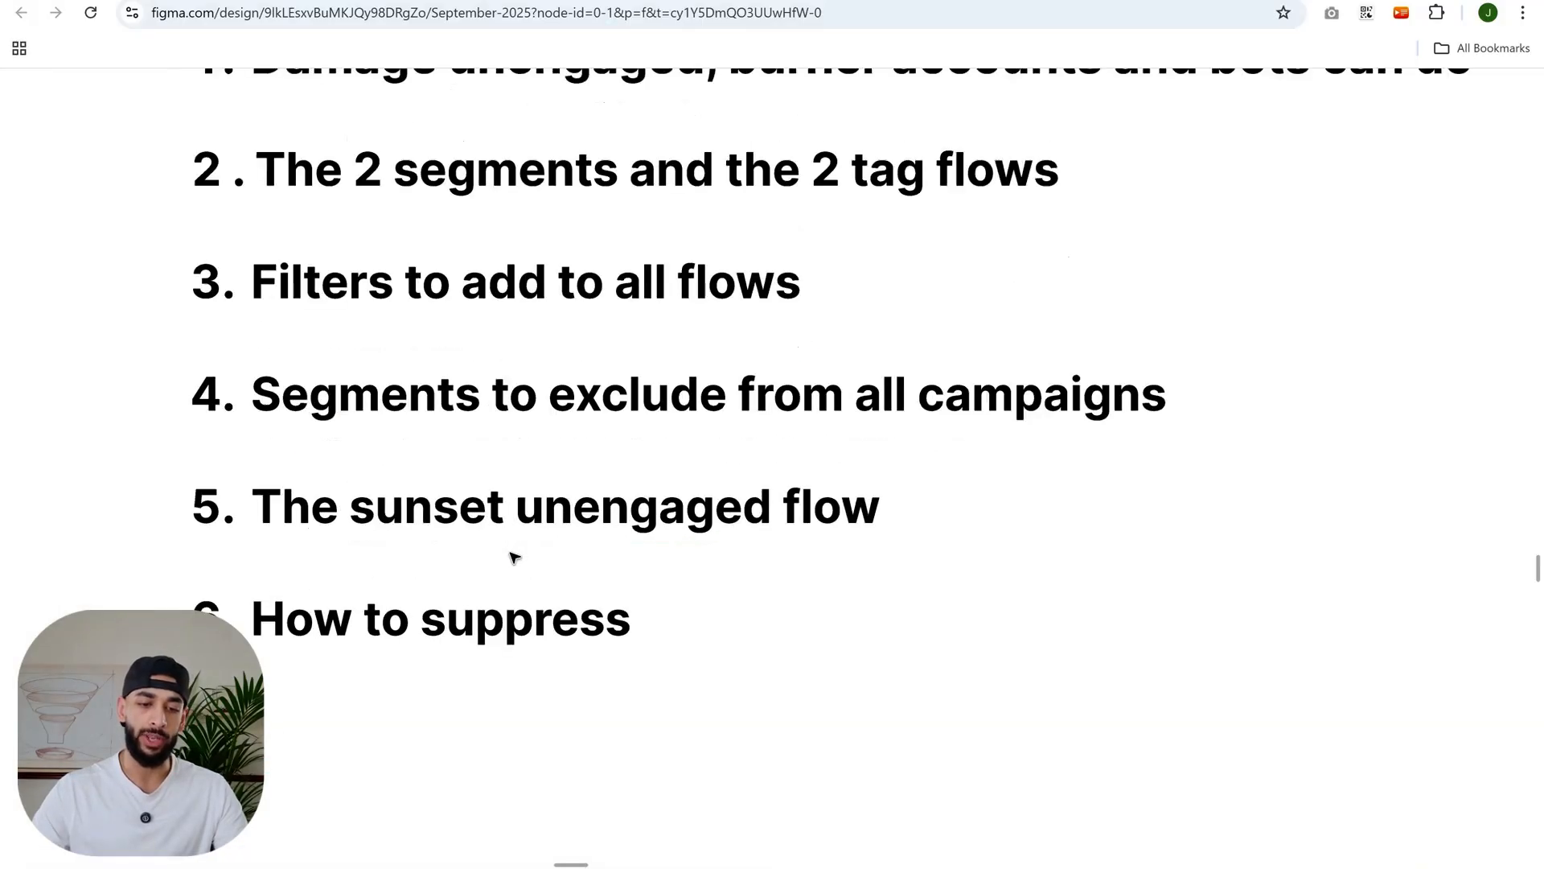
{"action": "scroll", "coordinate": [511, 555], "scroll_direction": "up", "scroll_amount": 2}
{"action": "scroll", "coordinate": [518, 547], "scroll_direction": "down", "scroll_amount": 1}
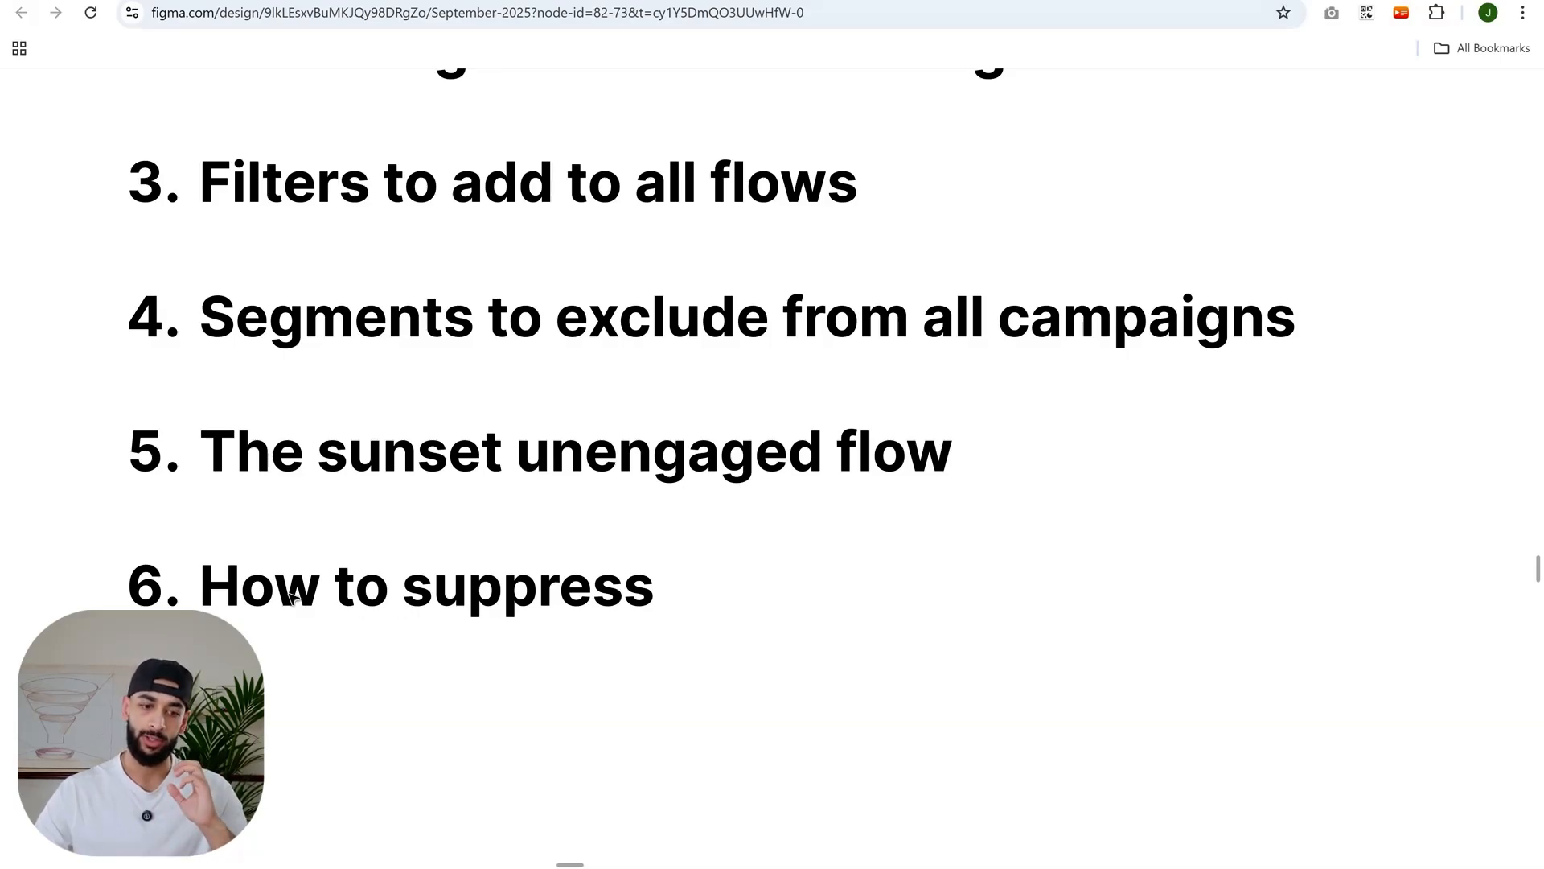
{"action": "scroll", "coordinate": [764, 611], "scroll_direction": "down", "scroll_amount": 5}
{"action": "scroll", "coordinate": [707, 546], "scroll_direction": "up", "scroll_amount": 1}
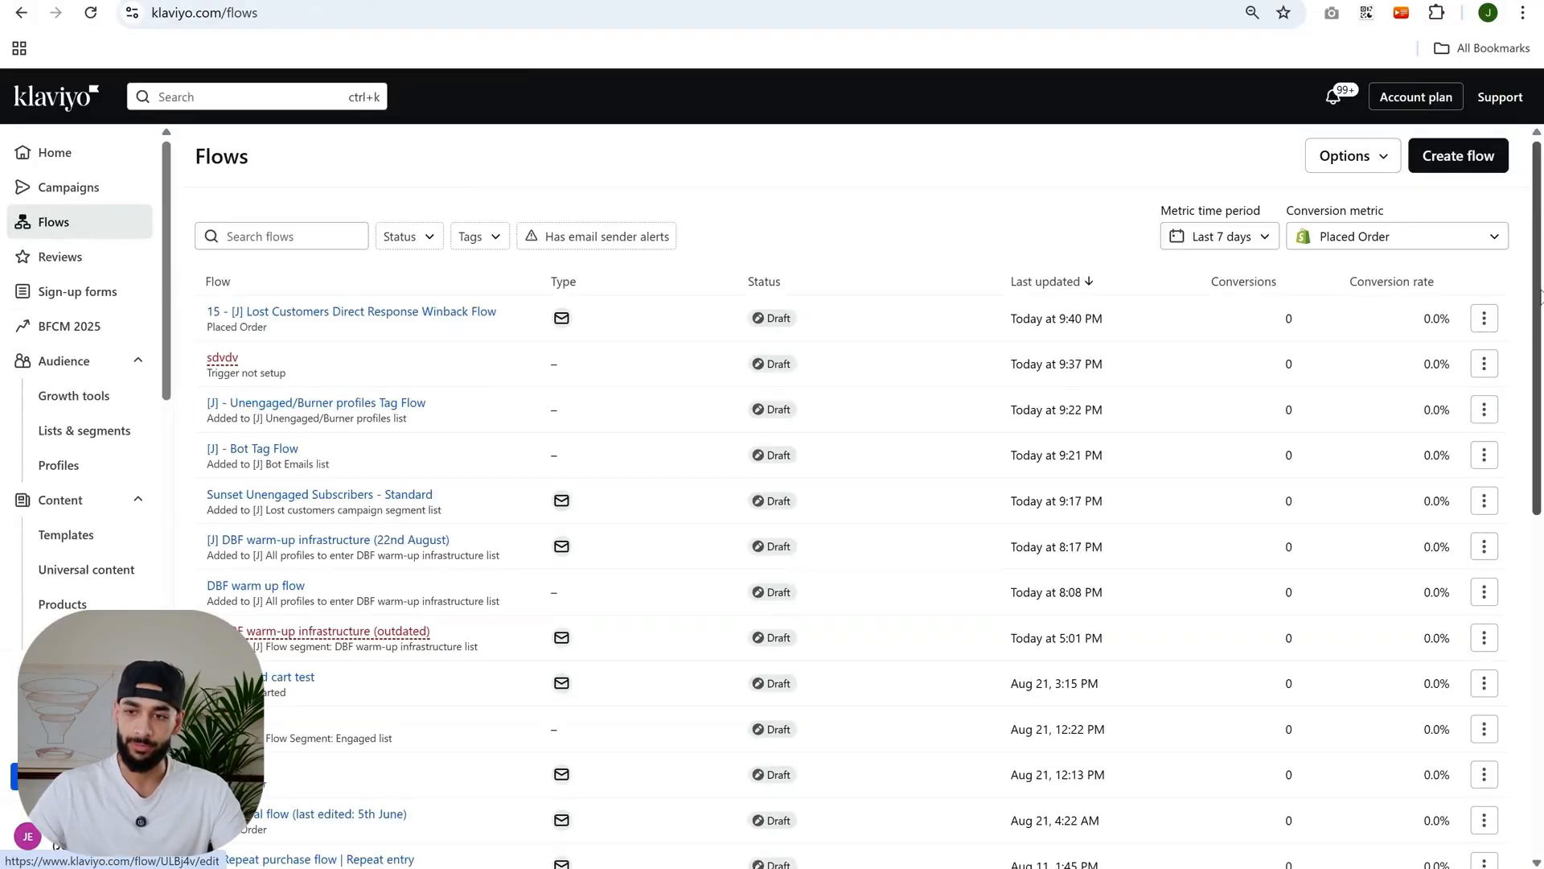
- Create a new flow from the Sunset Unengaged Subscribers template found by searching for sunset
{"action": "left_click", "coordinate": [1492, 172]}
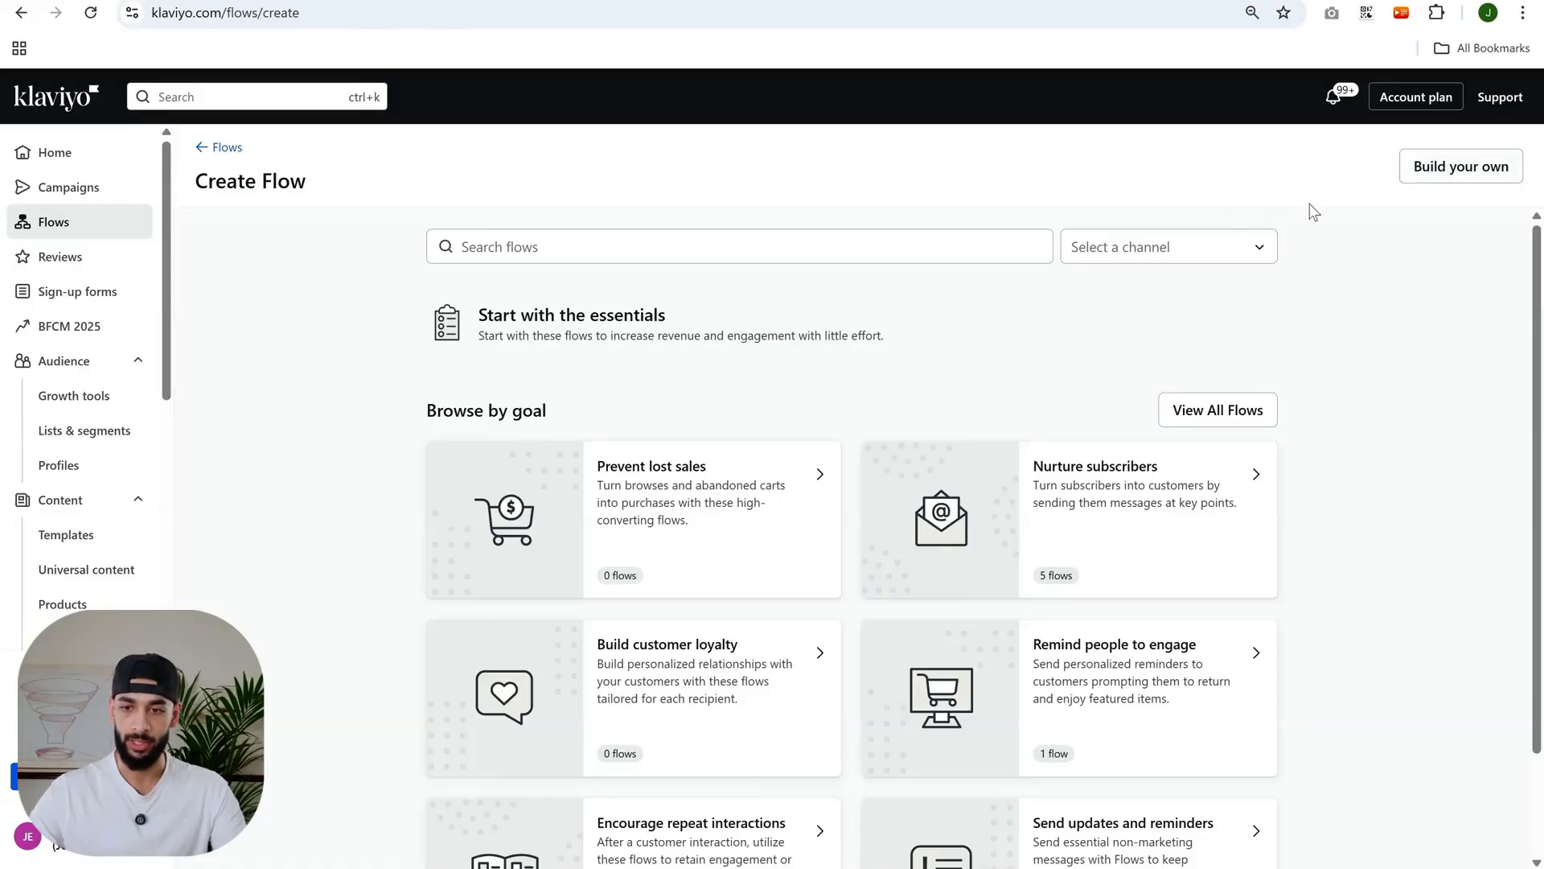
{"action": "left_click", "coordinate": [772, 258]}
{"action": "type", "text": "sunset"}
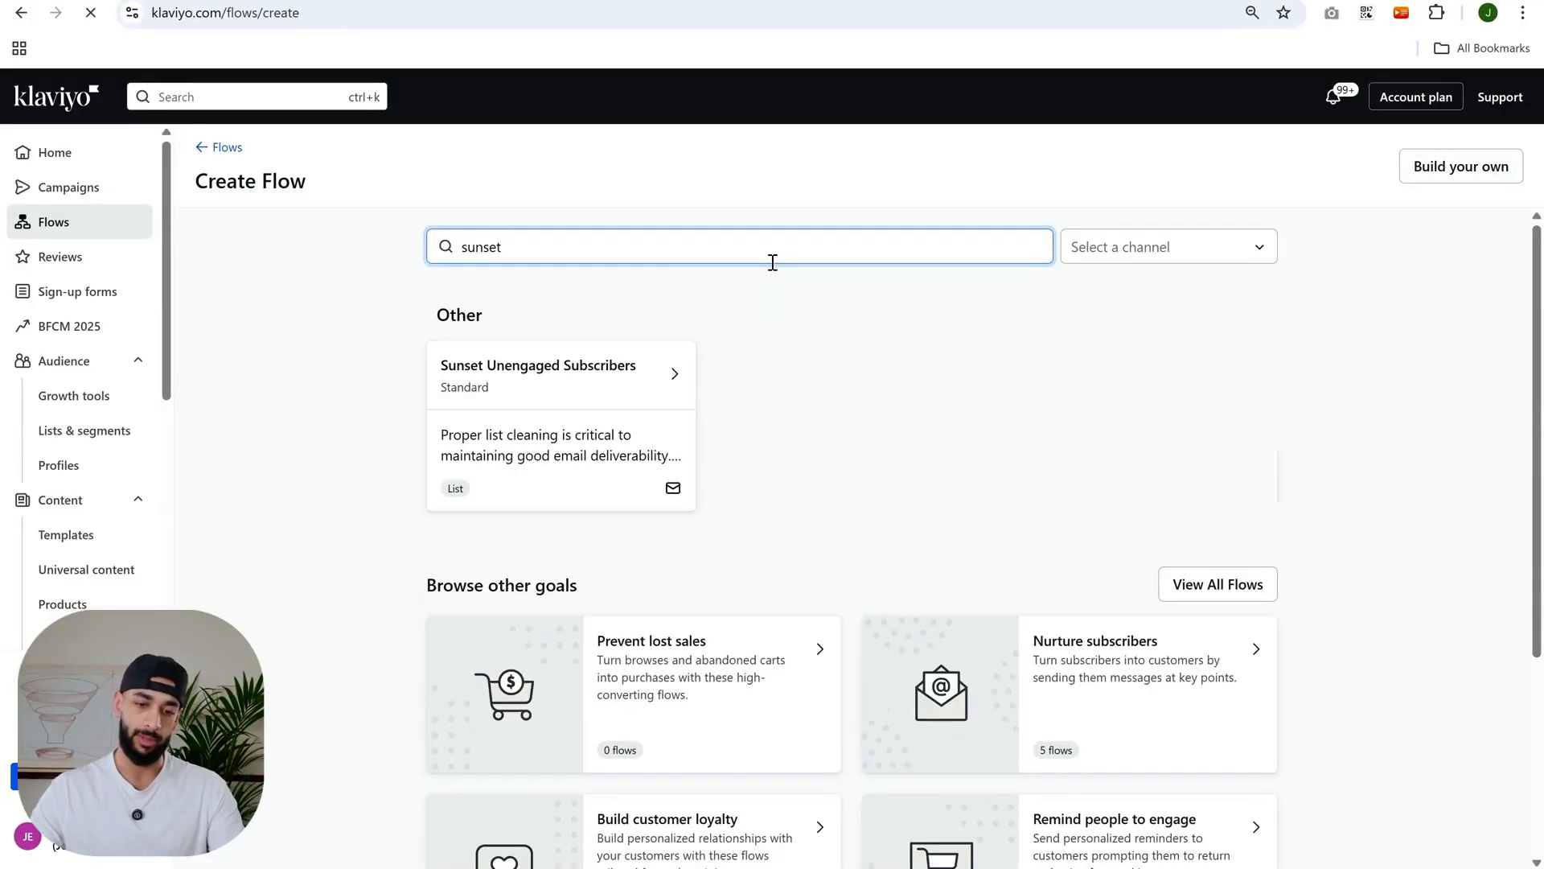
{"action": "left_click", "coordinate": [611, 419]}
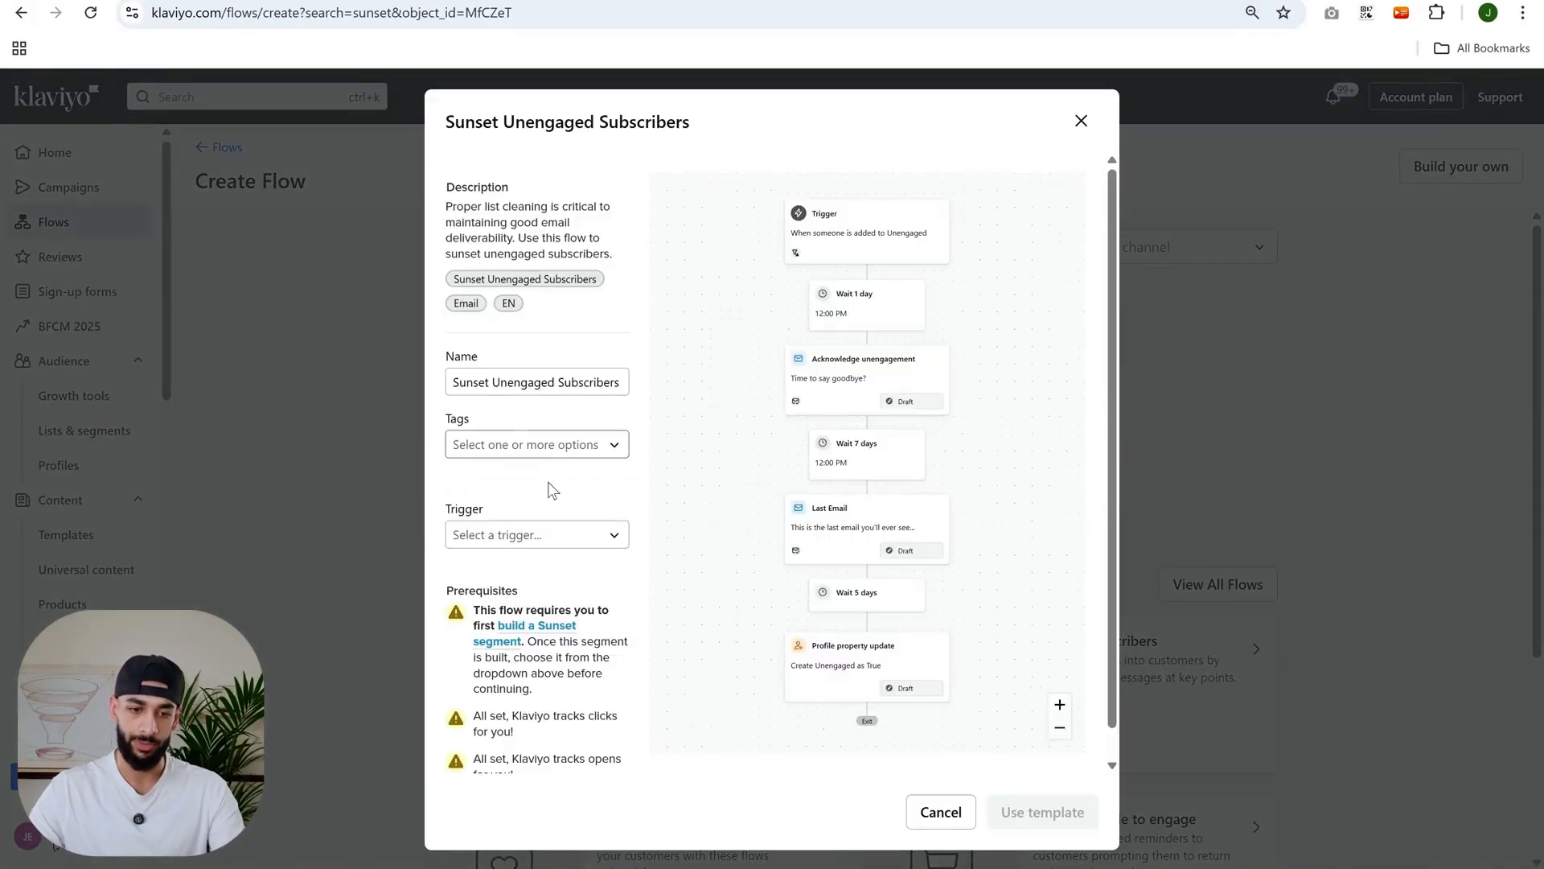
{"action": "left_click", "coordinate": [603, 534]}
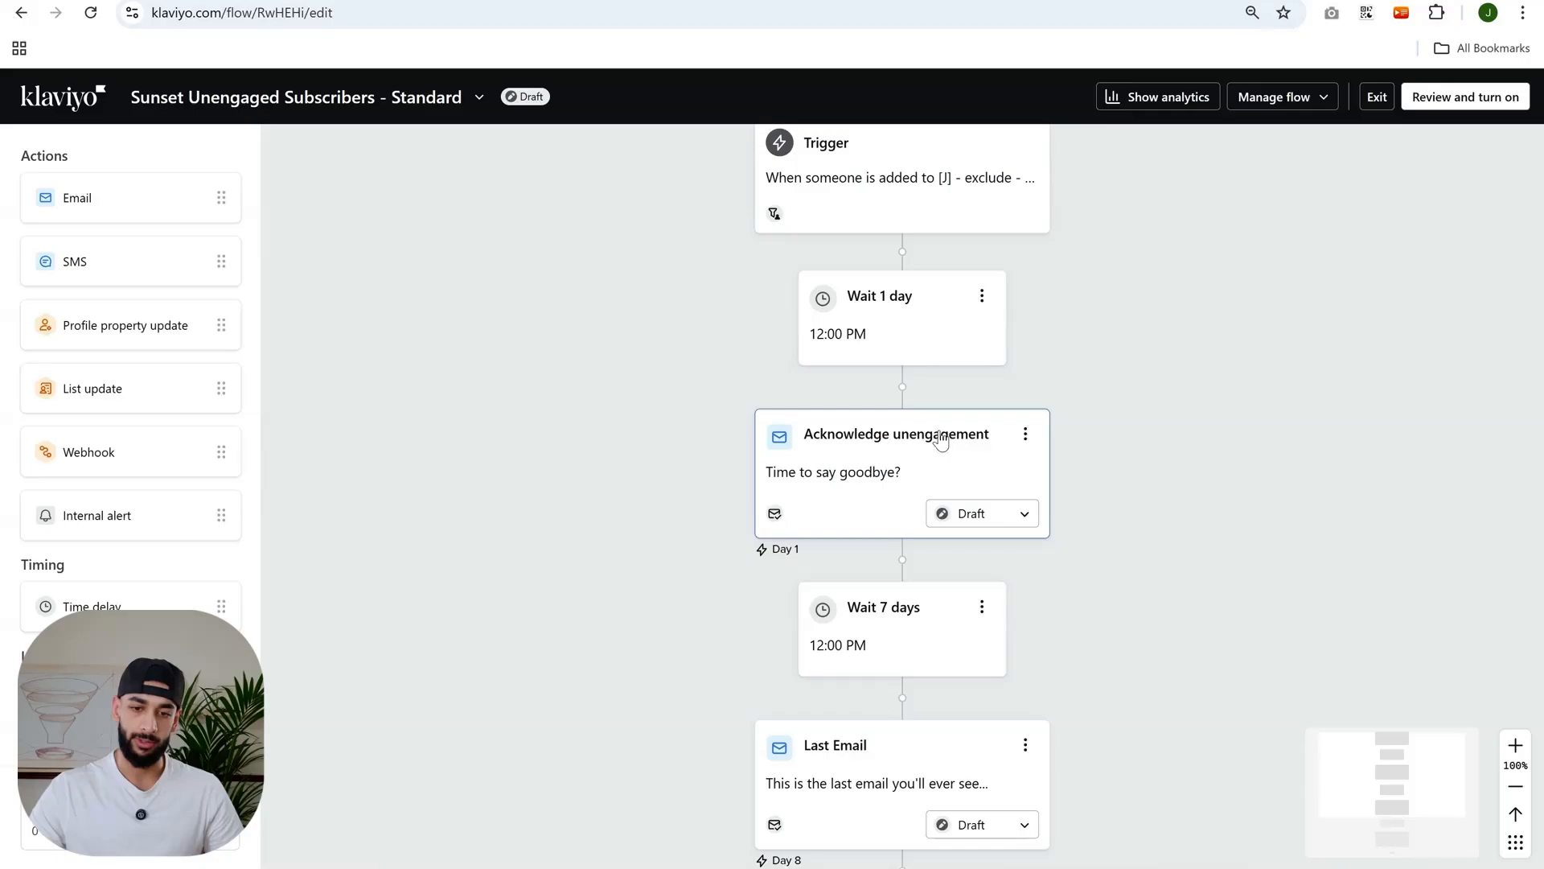
{"action": "left_click", "coordinate": [901, 440]}
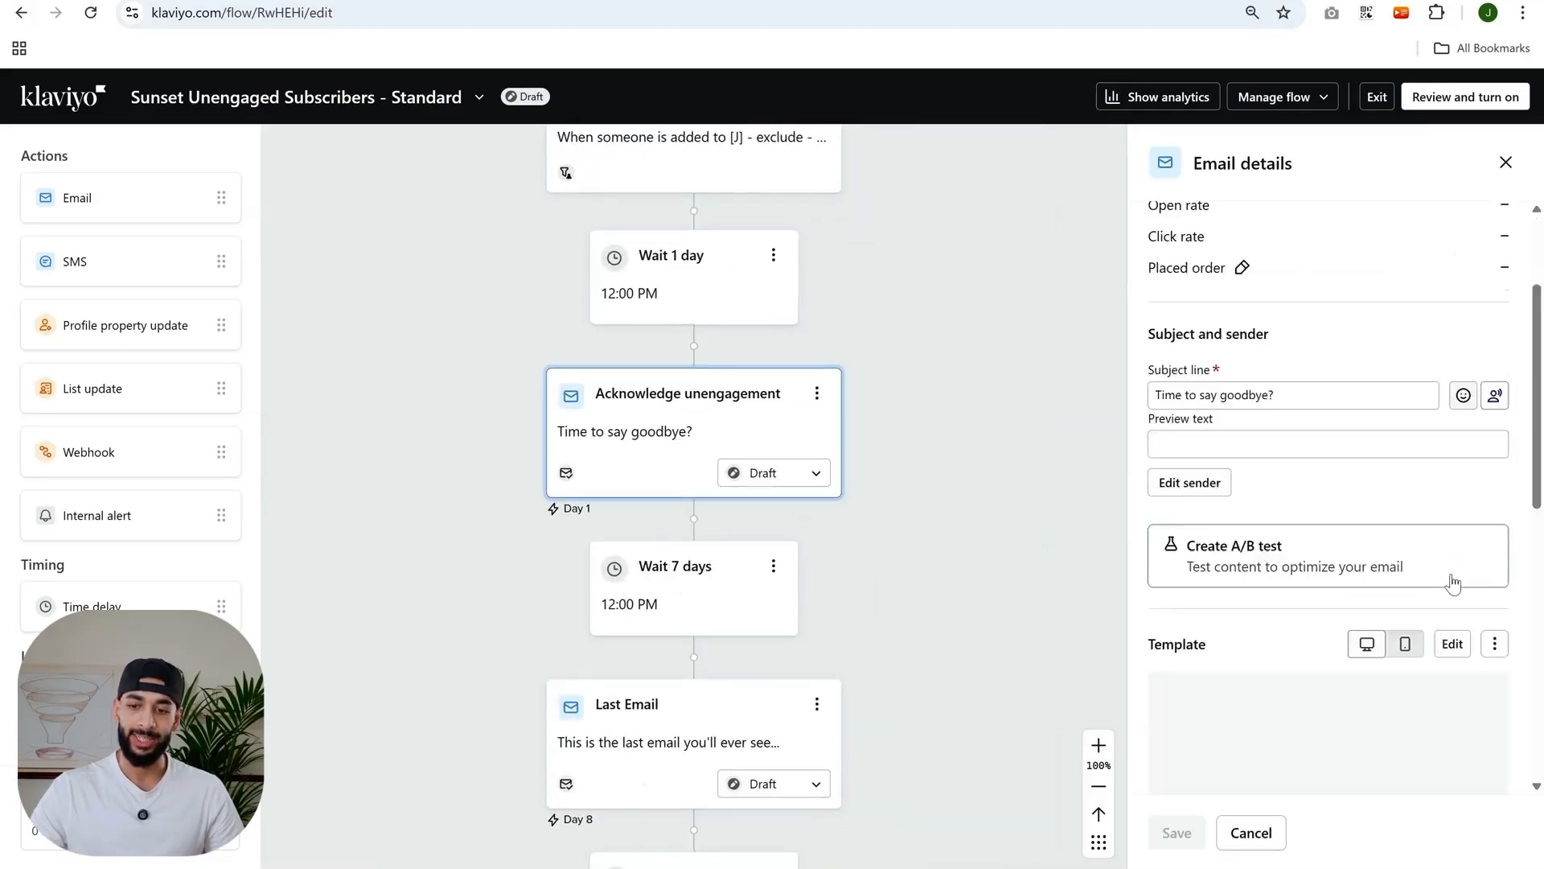
- Open the Acknowledge unengagement email's template to examine its content, then return to the flows list
{"action": "scroll", "coordinate": [1464, 523], "scroll_direction": "down", "scroll_amount": 3}
{"action": "left_click", "coordinate": [1484, 479]}
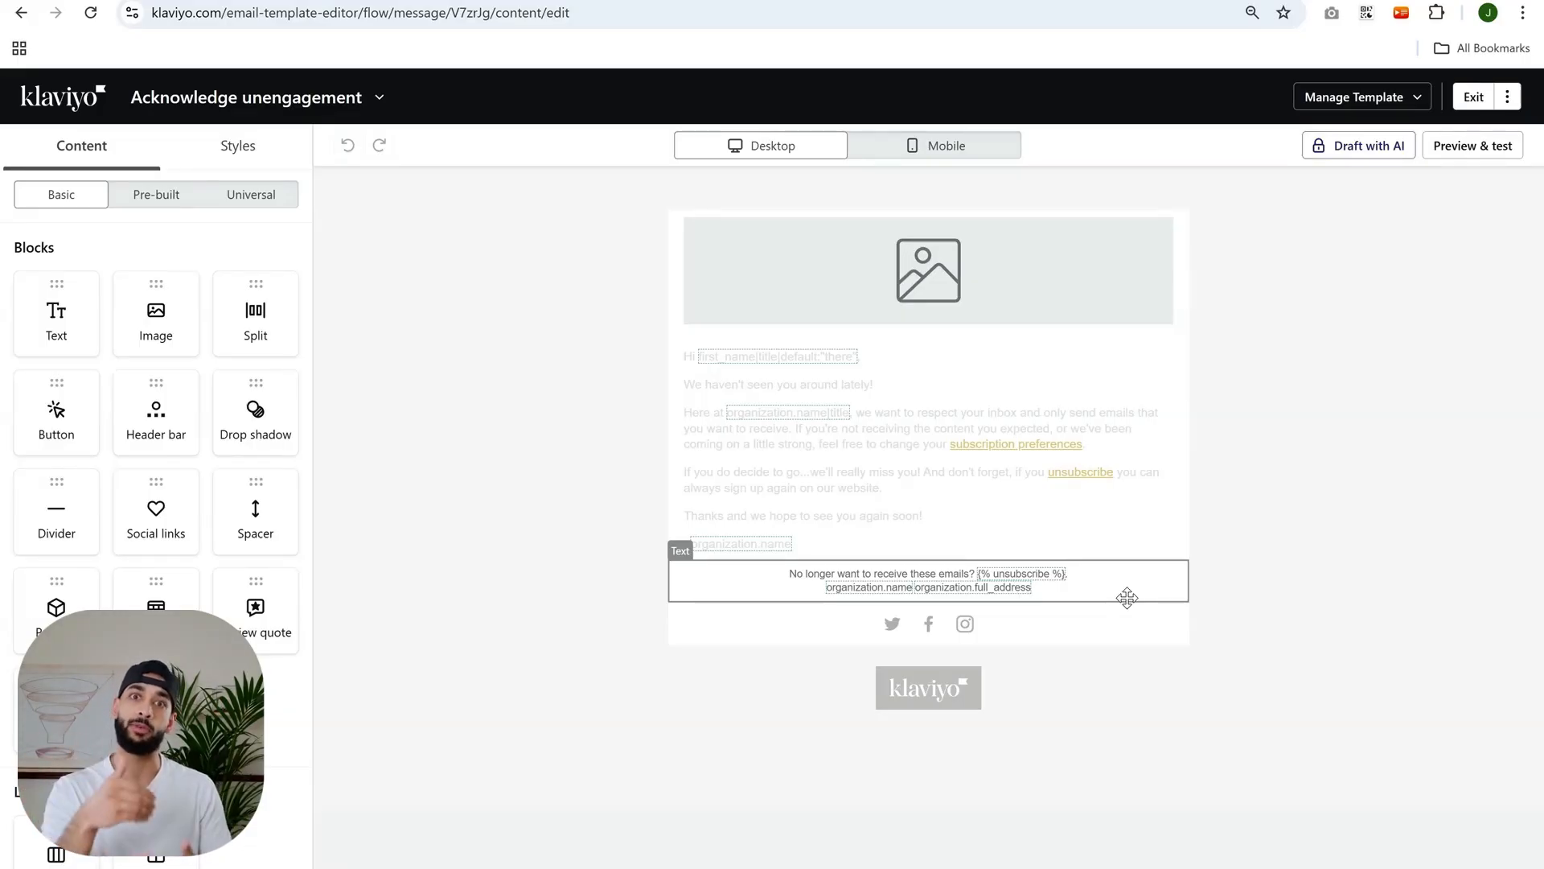
{"action": "left_click", "coordinate": [1065, 492]}
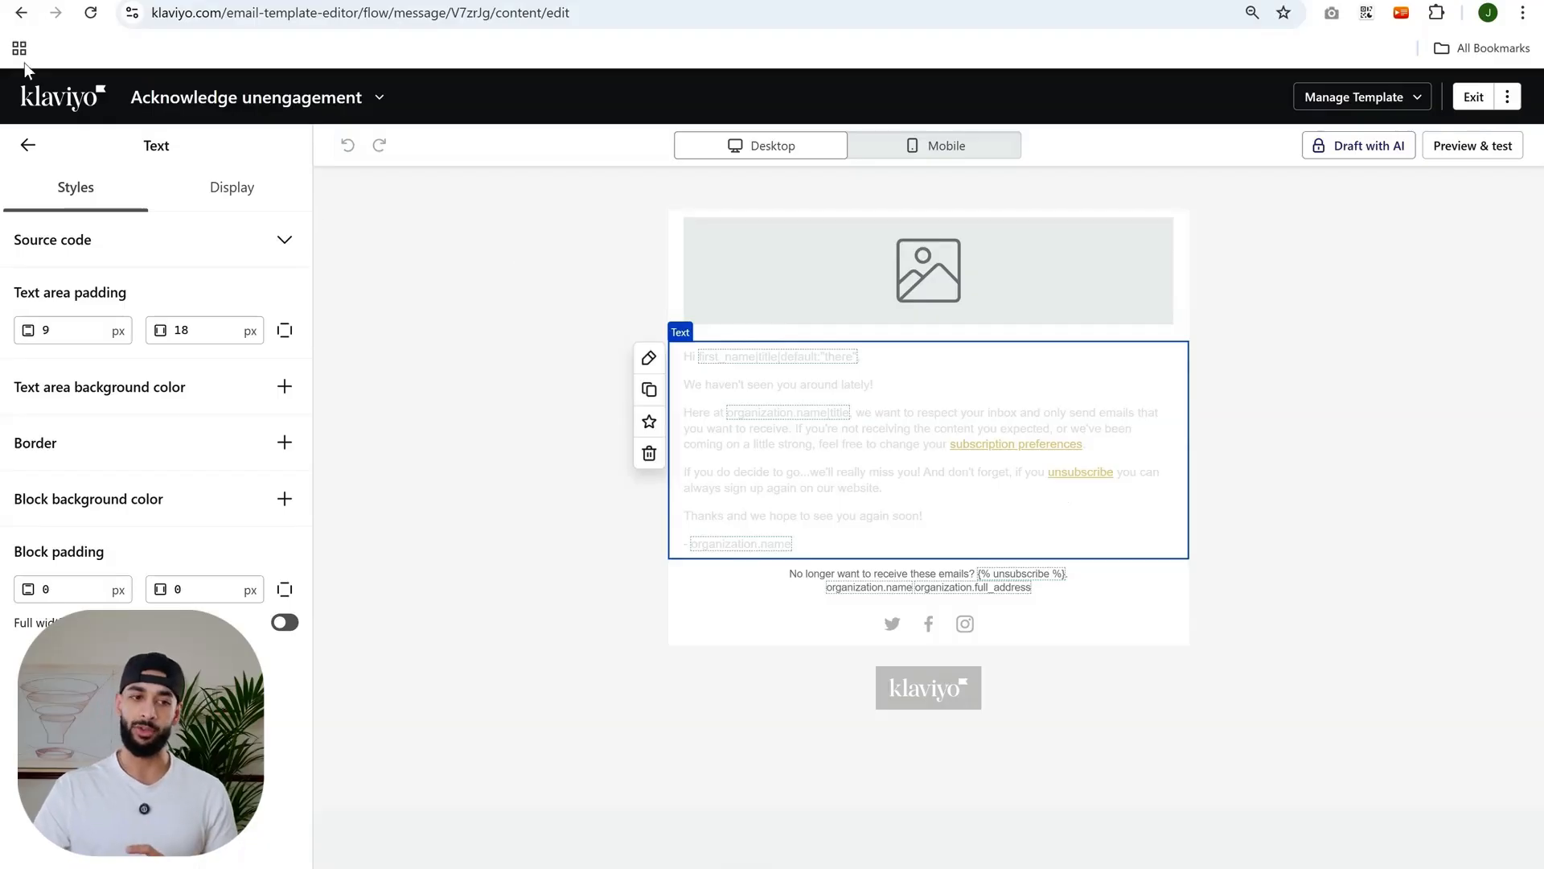
{"action": "left_click", "coordinate": [13, 15]}
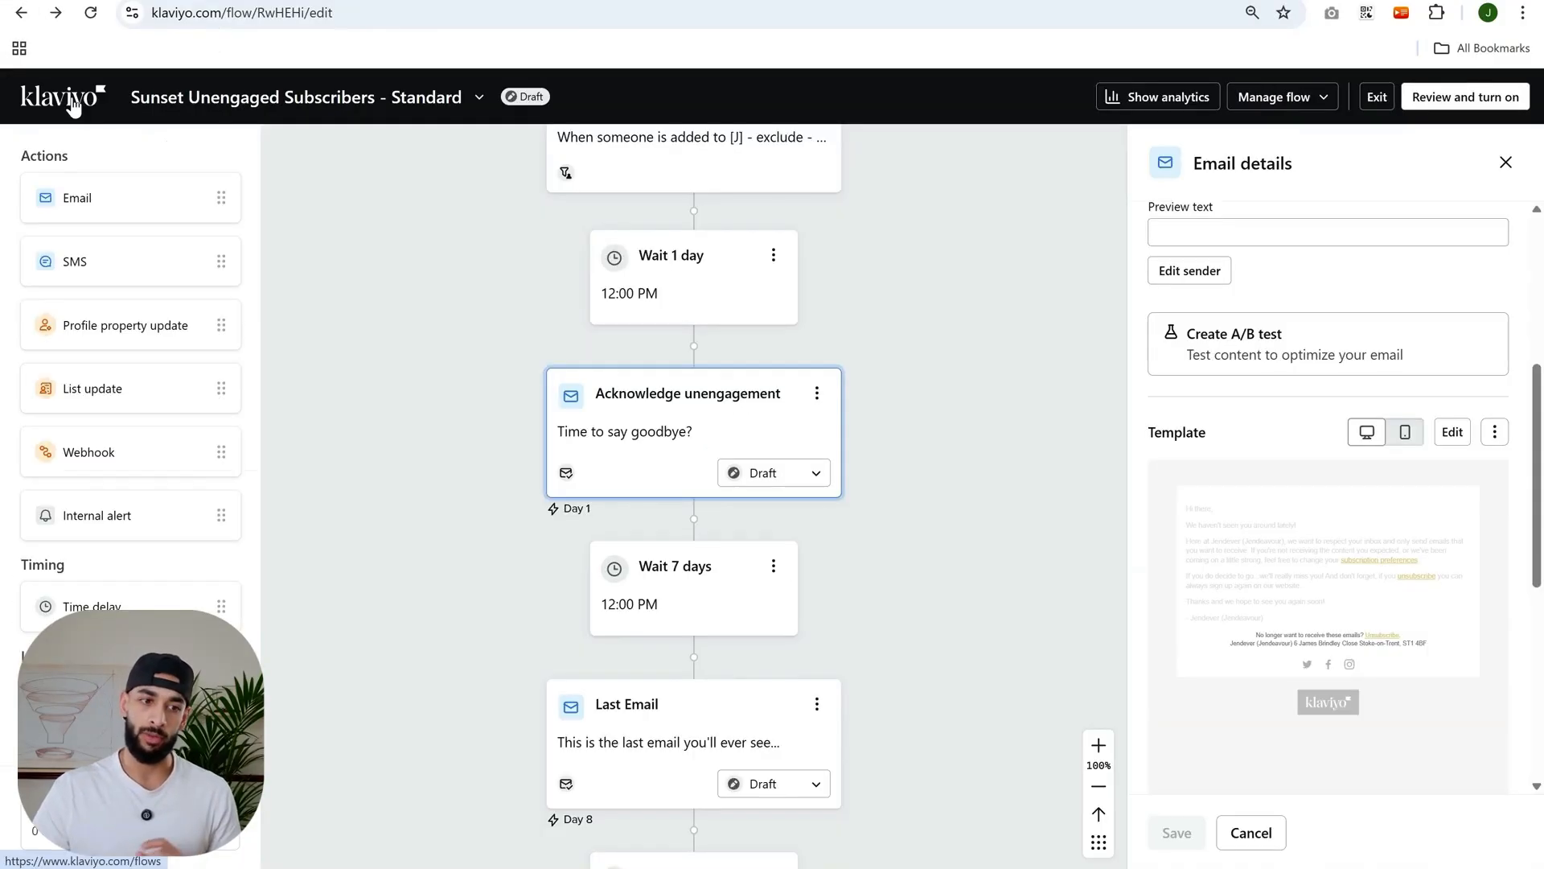
{"action": "left_click", "coordinate": [70, 100]}
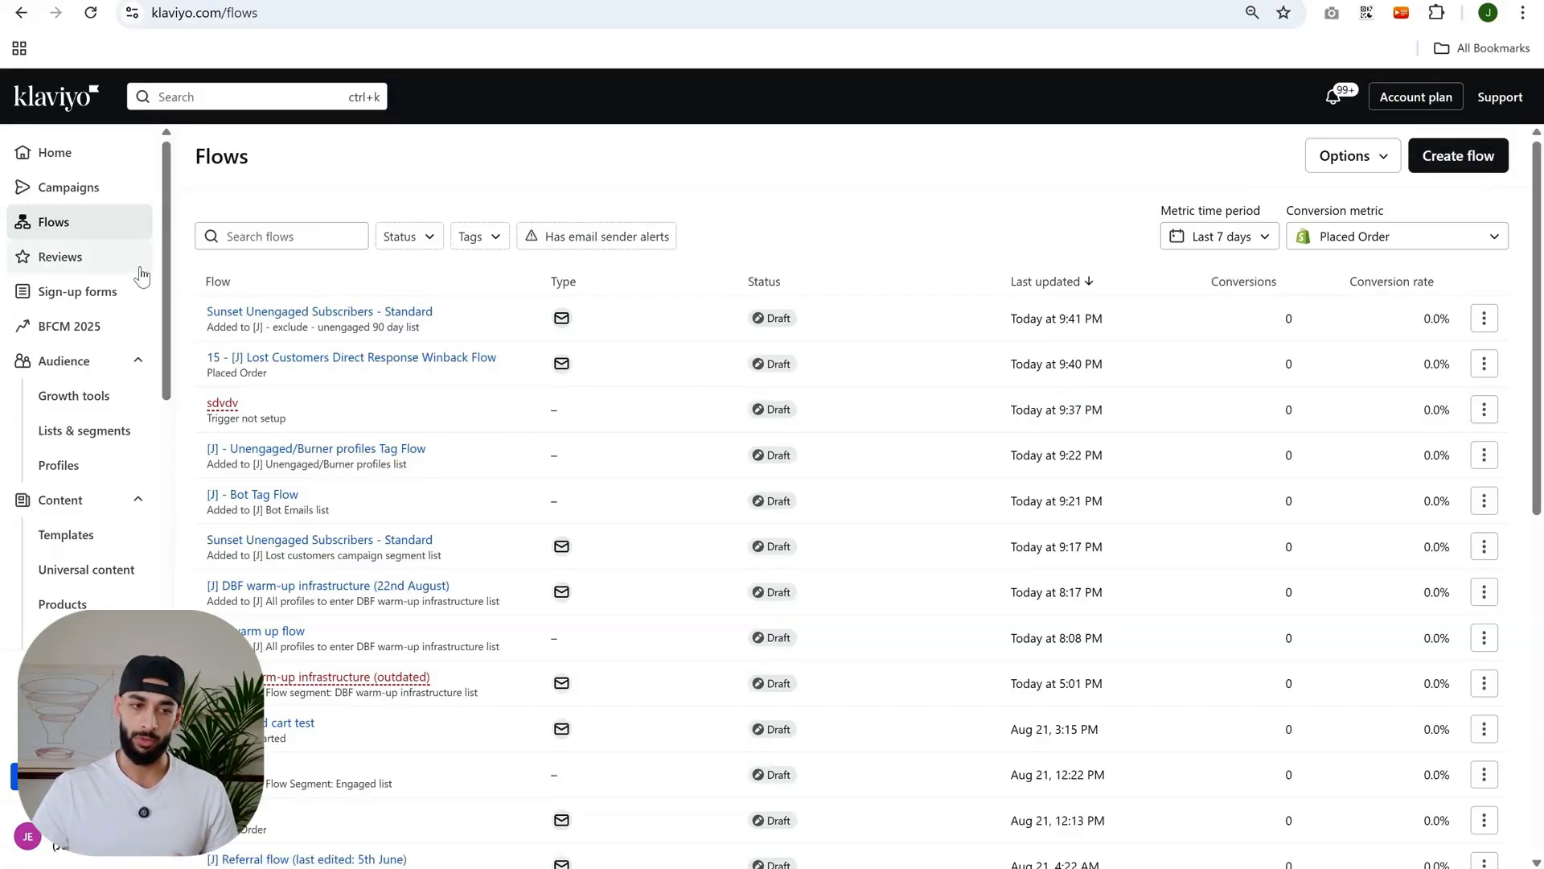
- Build a new flow from scratch named Sunset unengaged (video)
{"action": "left_click", "coordinate": [1495, 161]}
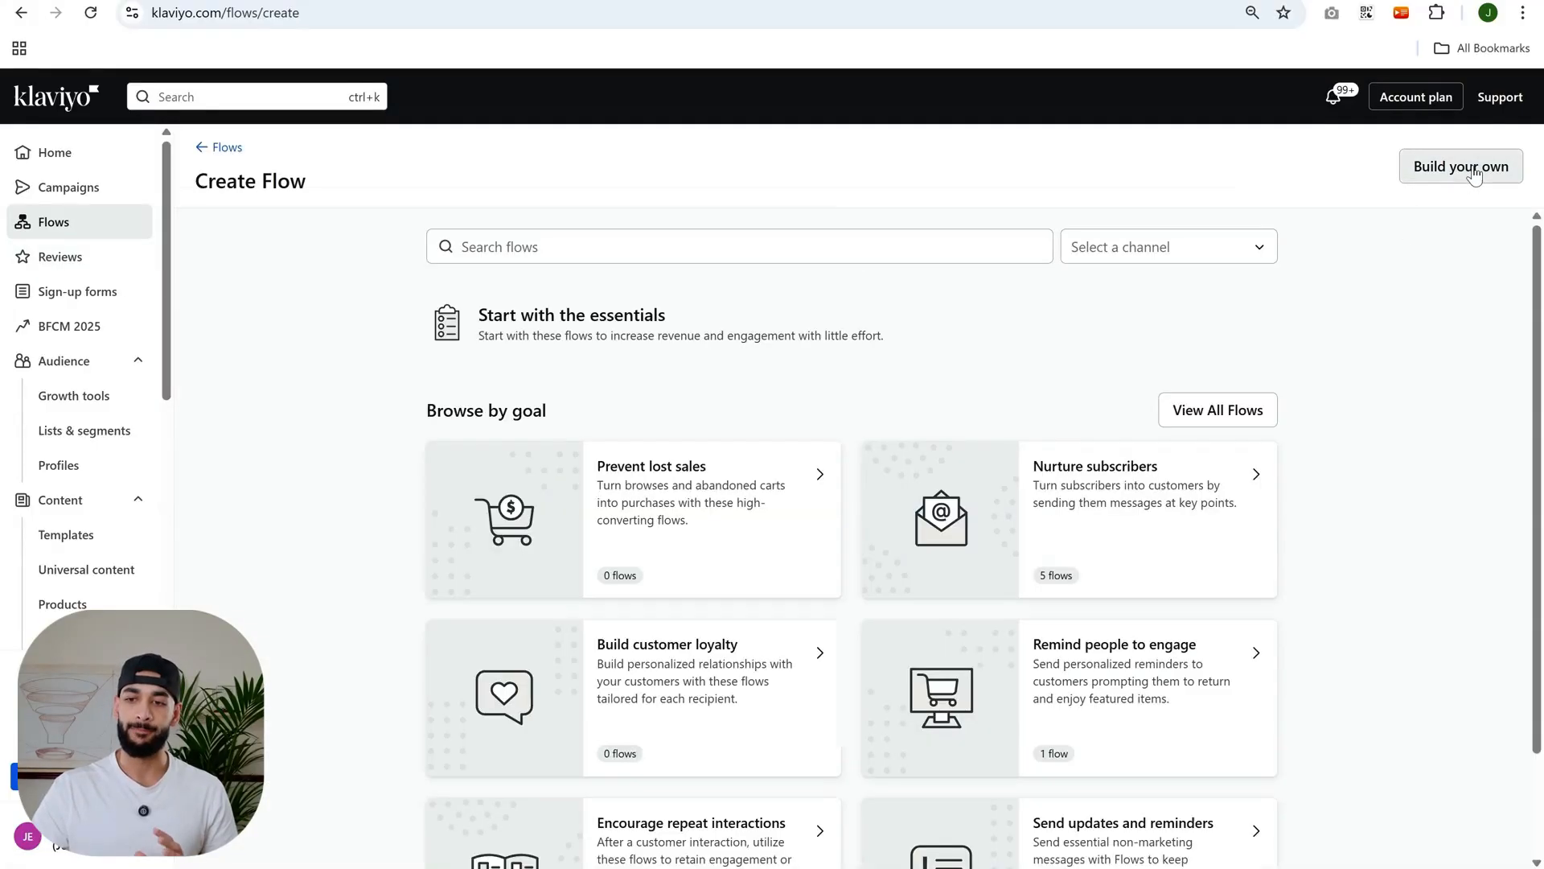
{"action": "left_click", "coordinate": [1488, 166]}
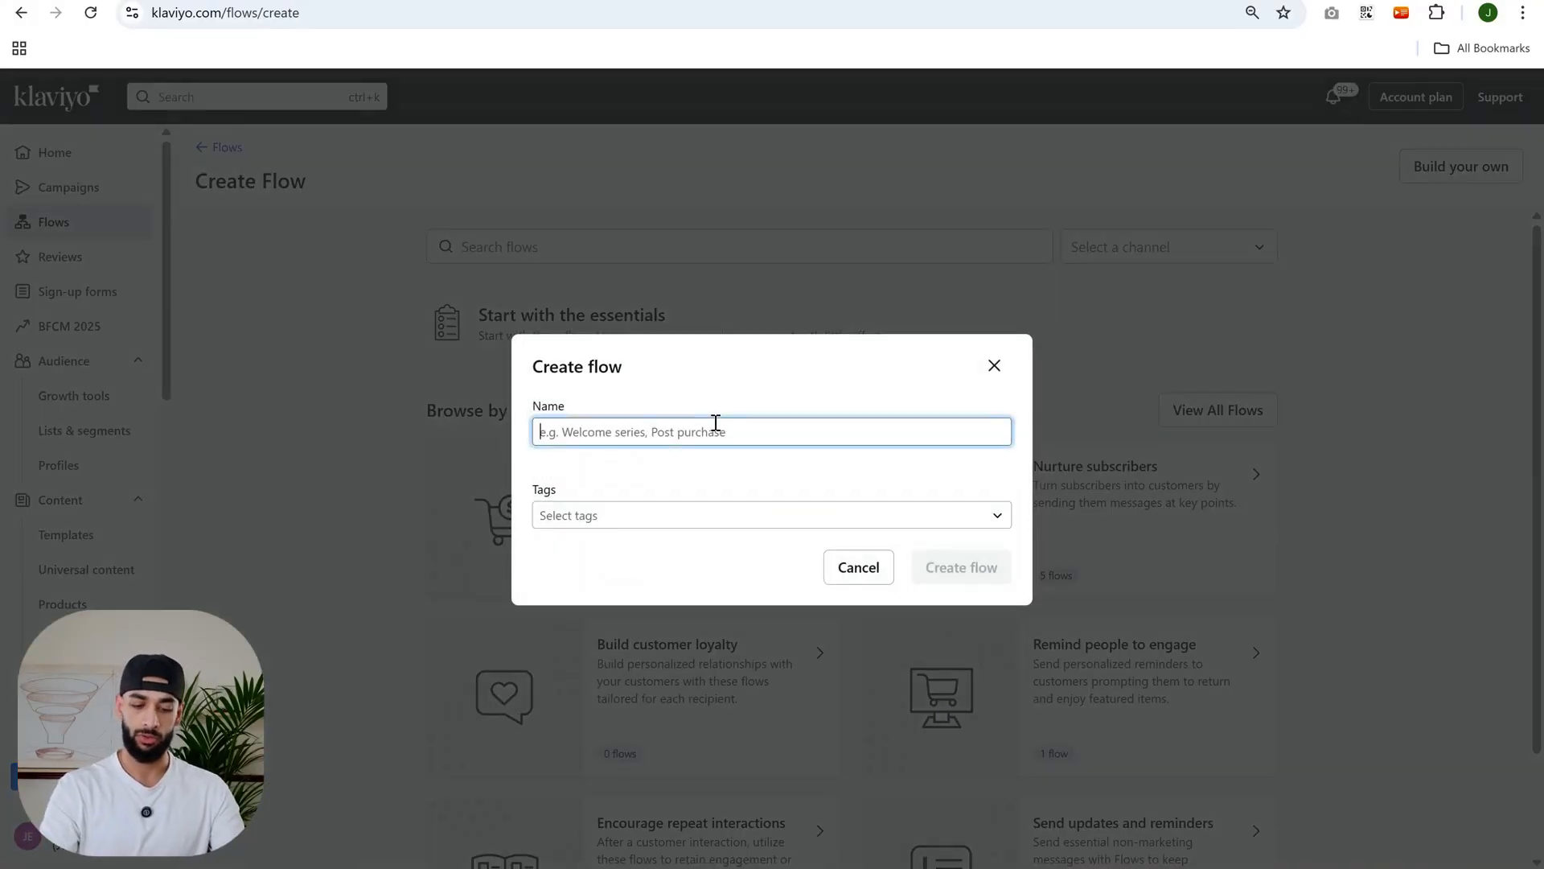
{"action": "key", "text": "Caps_Lock"}
{"action": "type", "text": "S"}
{"action": "key", "text": "Caps_Lock"}
{"action": "type", "text": "unset unen"}
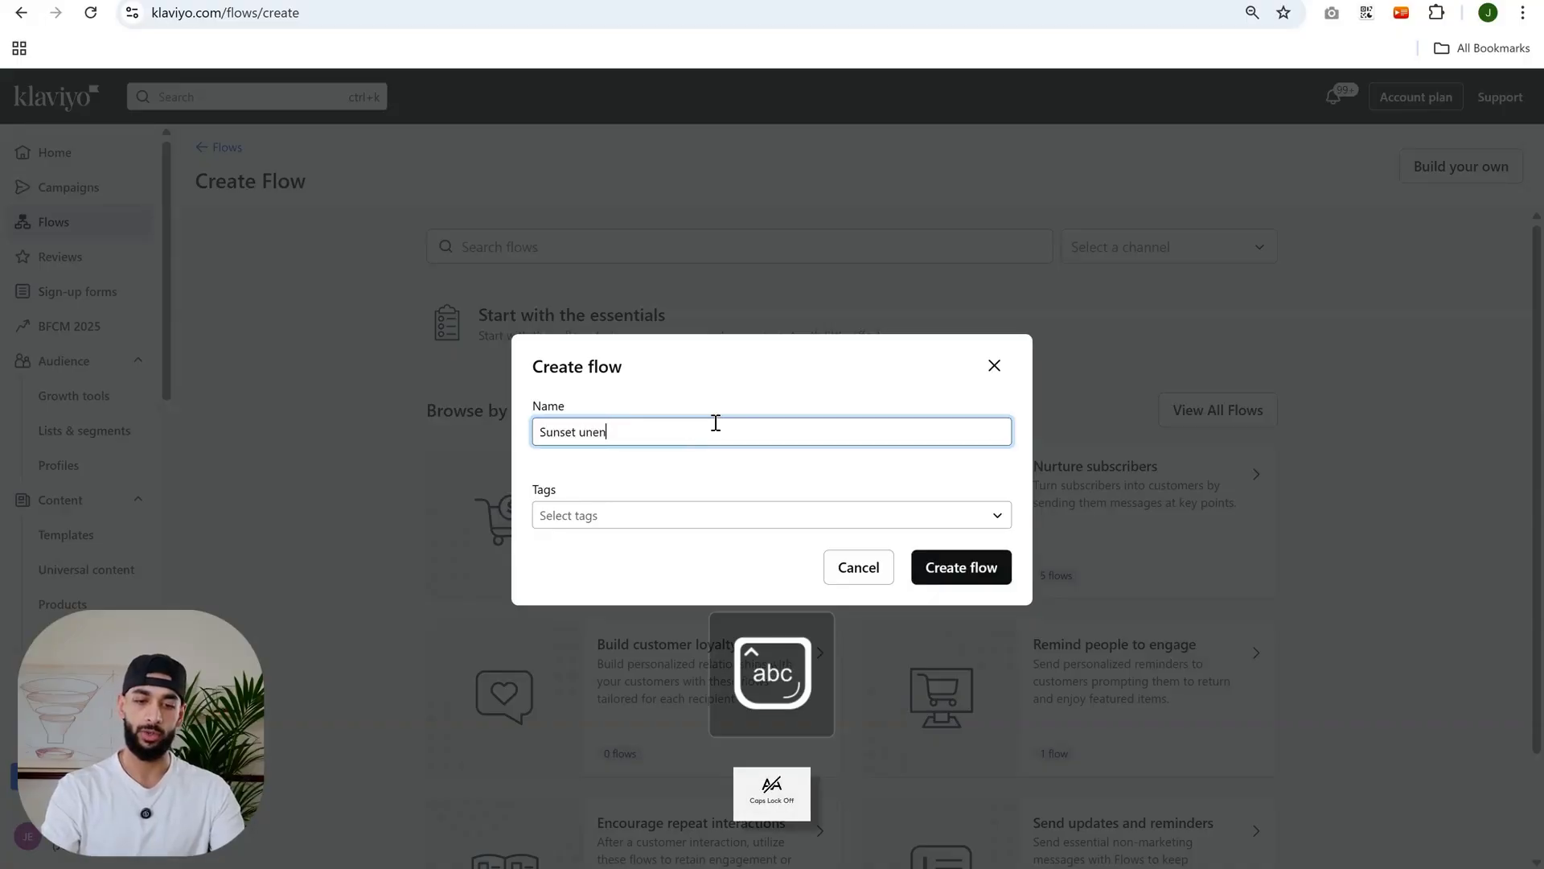
{"action": "type", "text": "gaged (video)"}
{"action": "key", "text": "Return"}
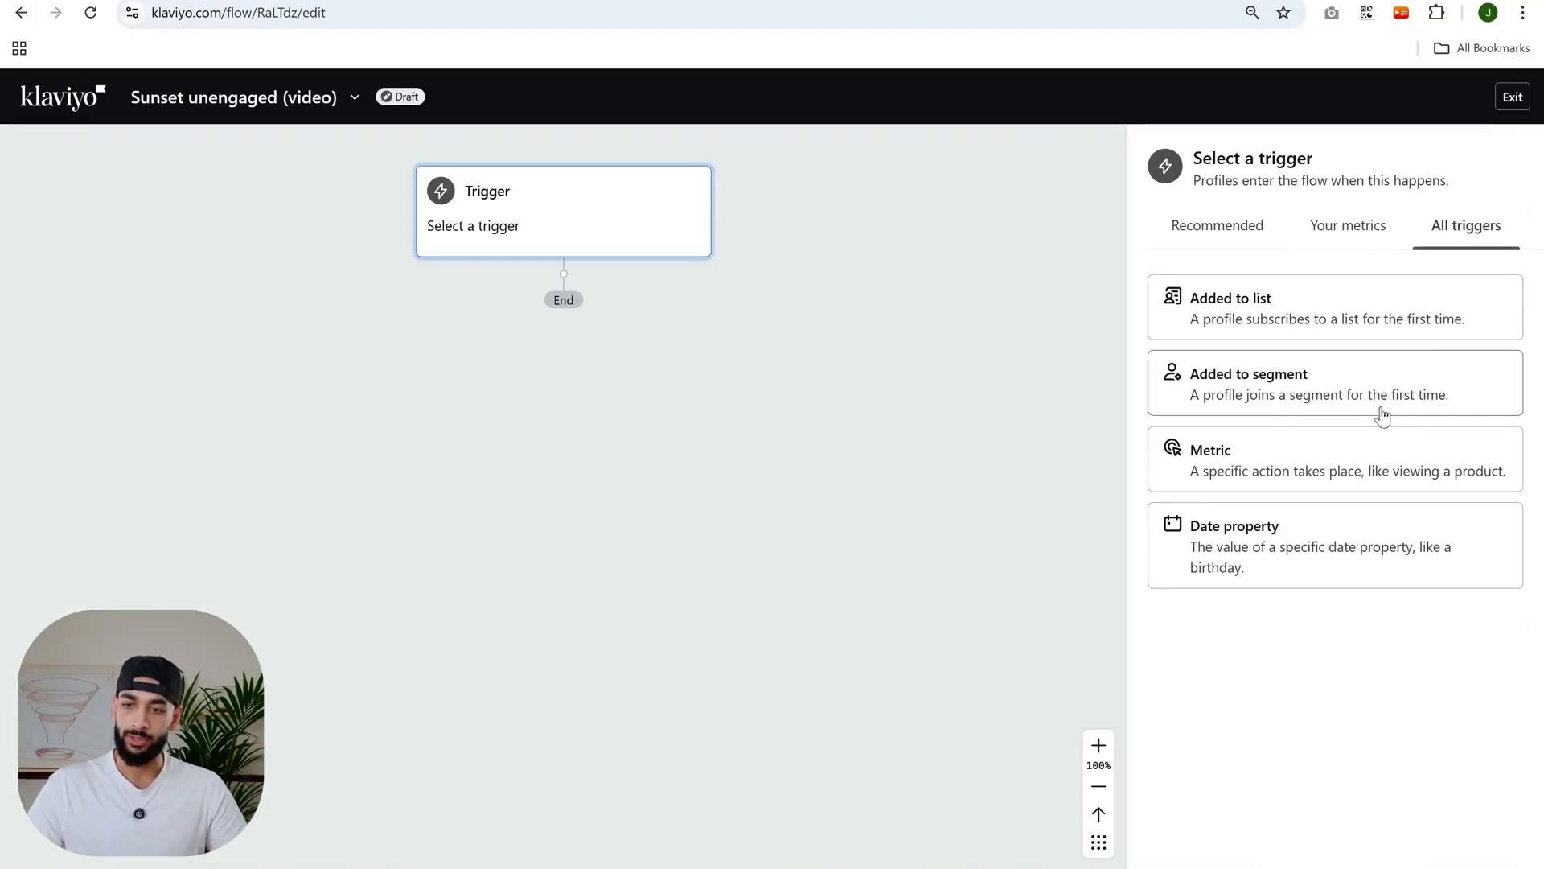
- Set the flow trigger to Added to segment with the [J] Unengaged/Burner profiles segment and save it
{"action": "left_click", "coordinate": [1279, 369]}
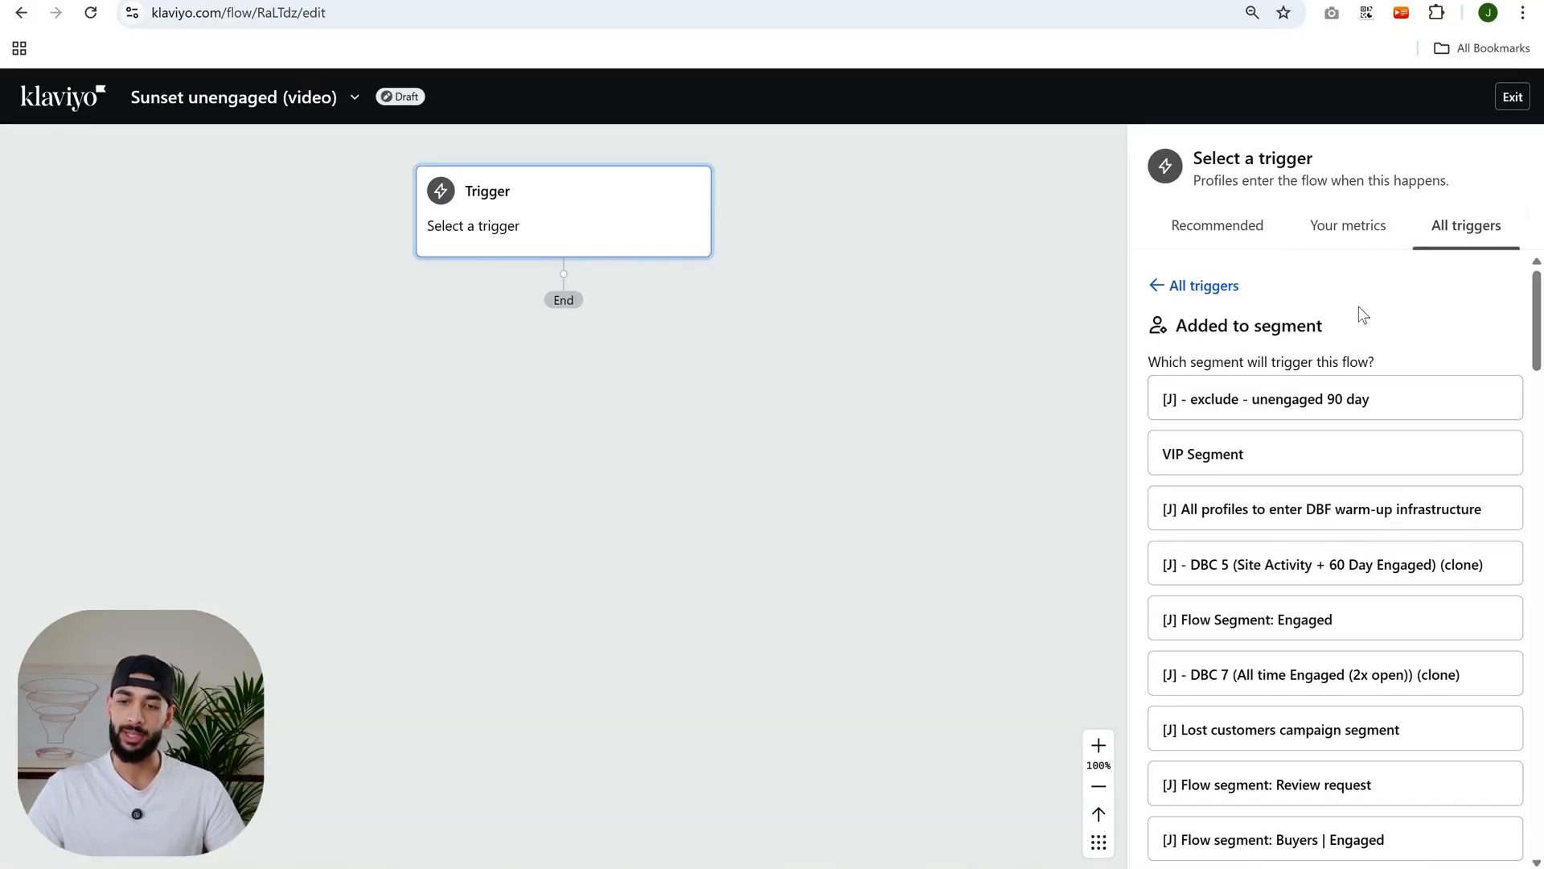
{"action": "key", "text": "ctrl+f"}
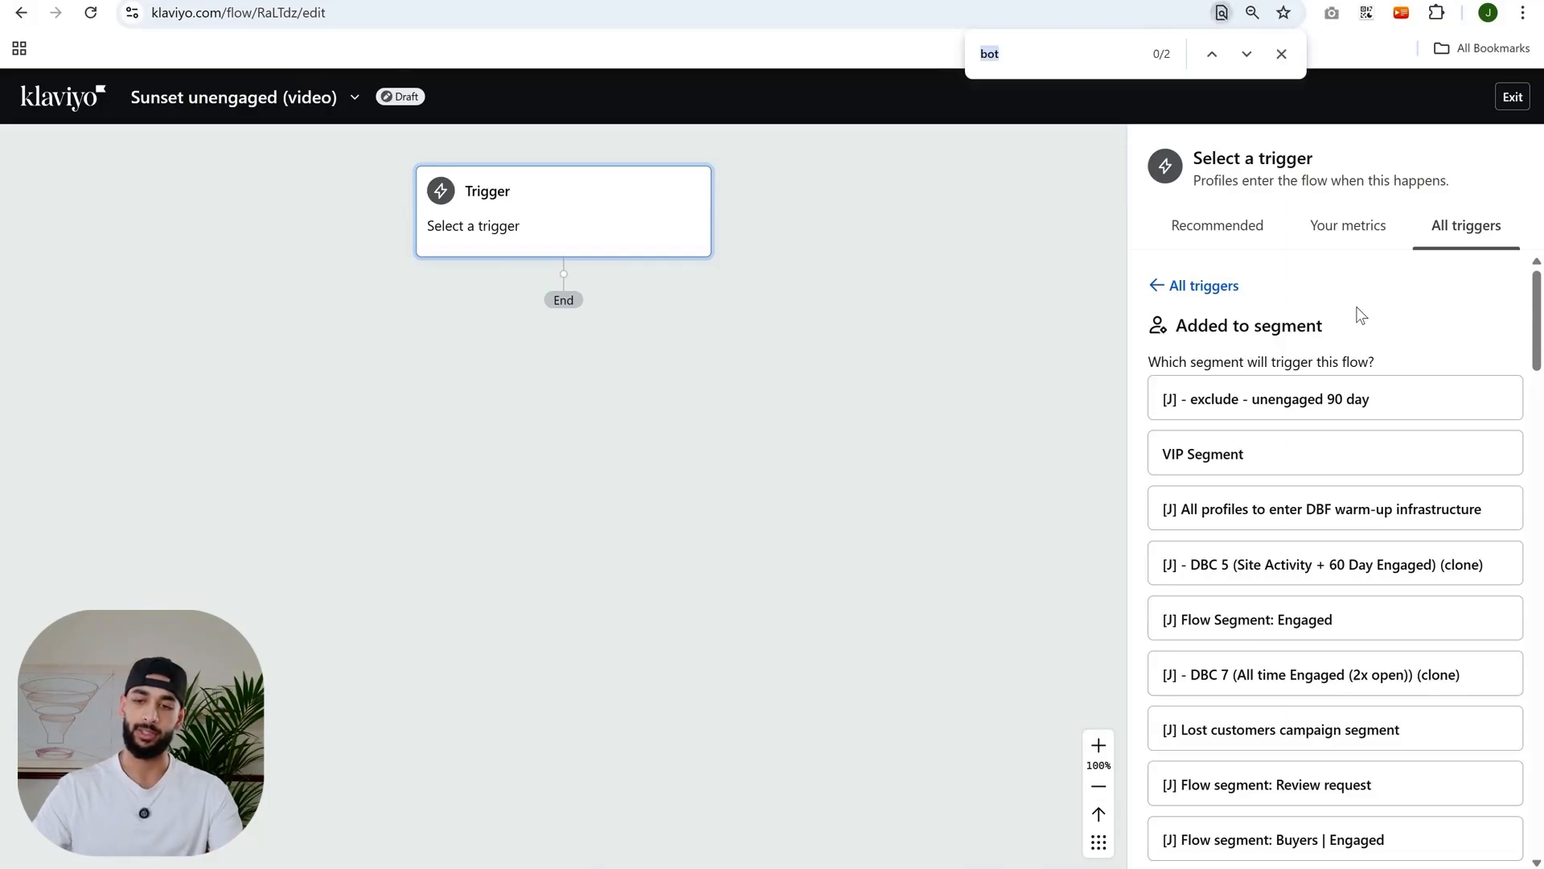
{"action": "type", "text": "unengaged"}
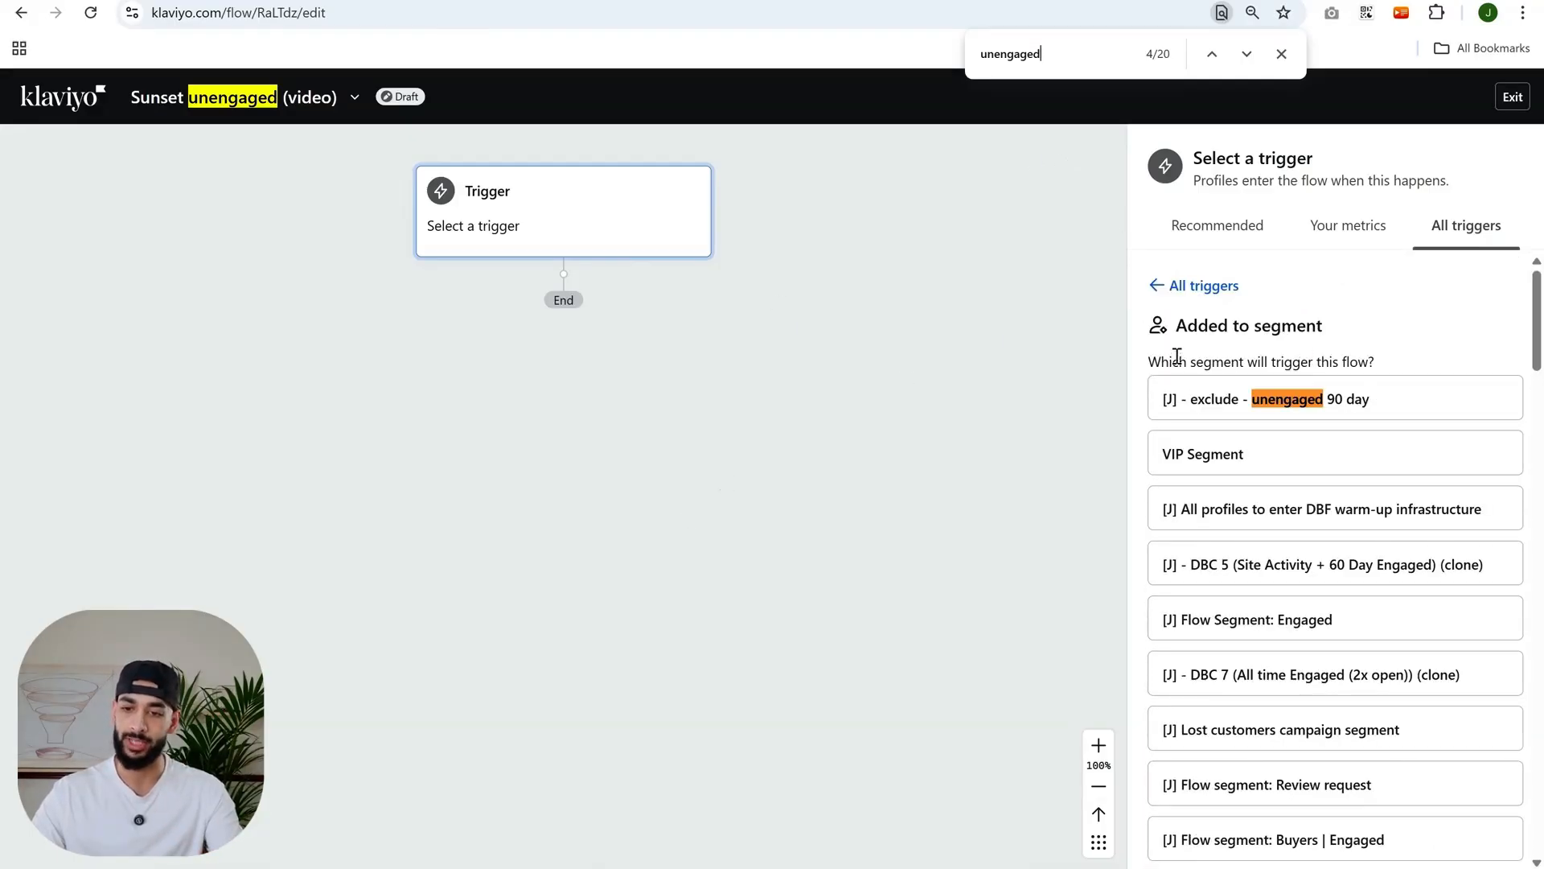
{"action": "scroll", "coordinate": [1303, 552], "scroll_direction": "down", "scroll_amount": 10}
{"action": "type", "text": "burner"}
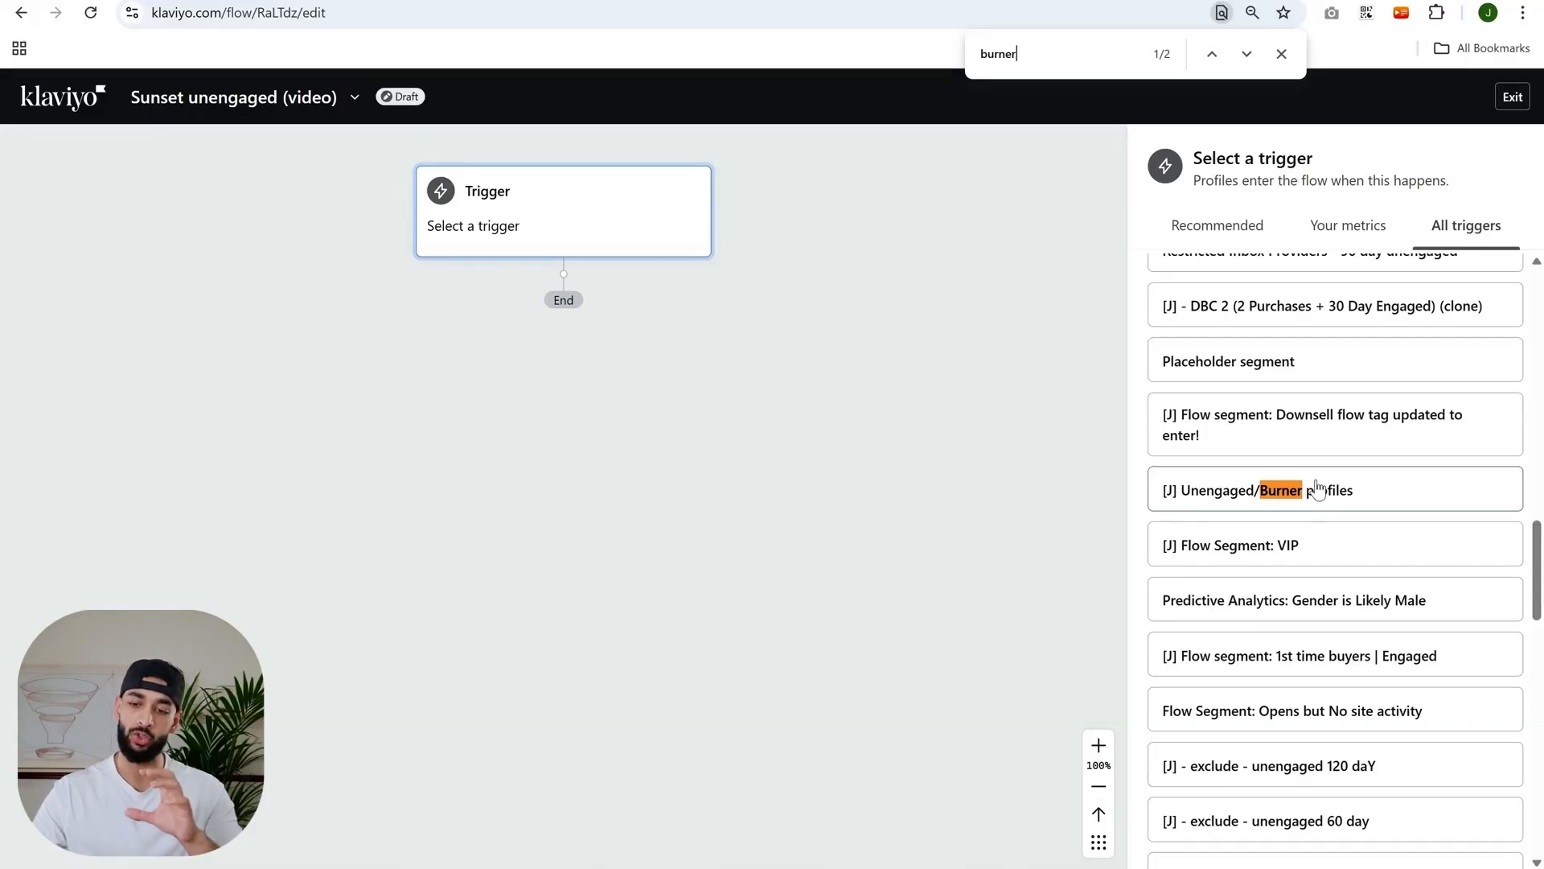
{"action": "left_click", "coordinate": [1328, 490]}
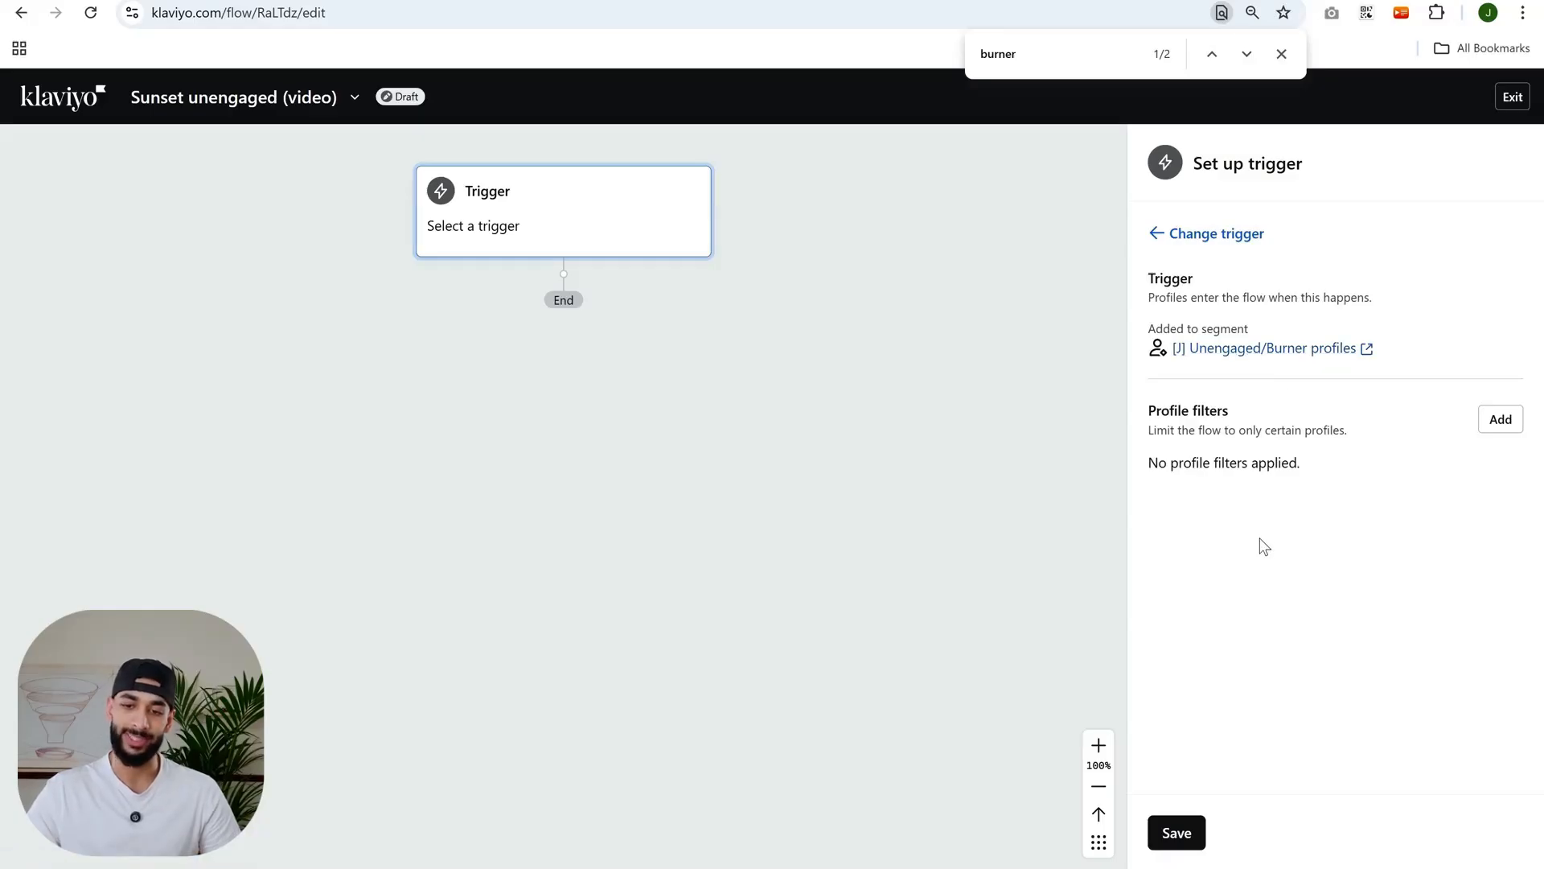
{"action": "left_click", "coordinate": [1170, 832]}
{"action": "left_click", "coordinate": [933, 578]}
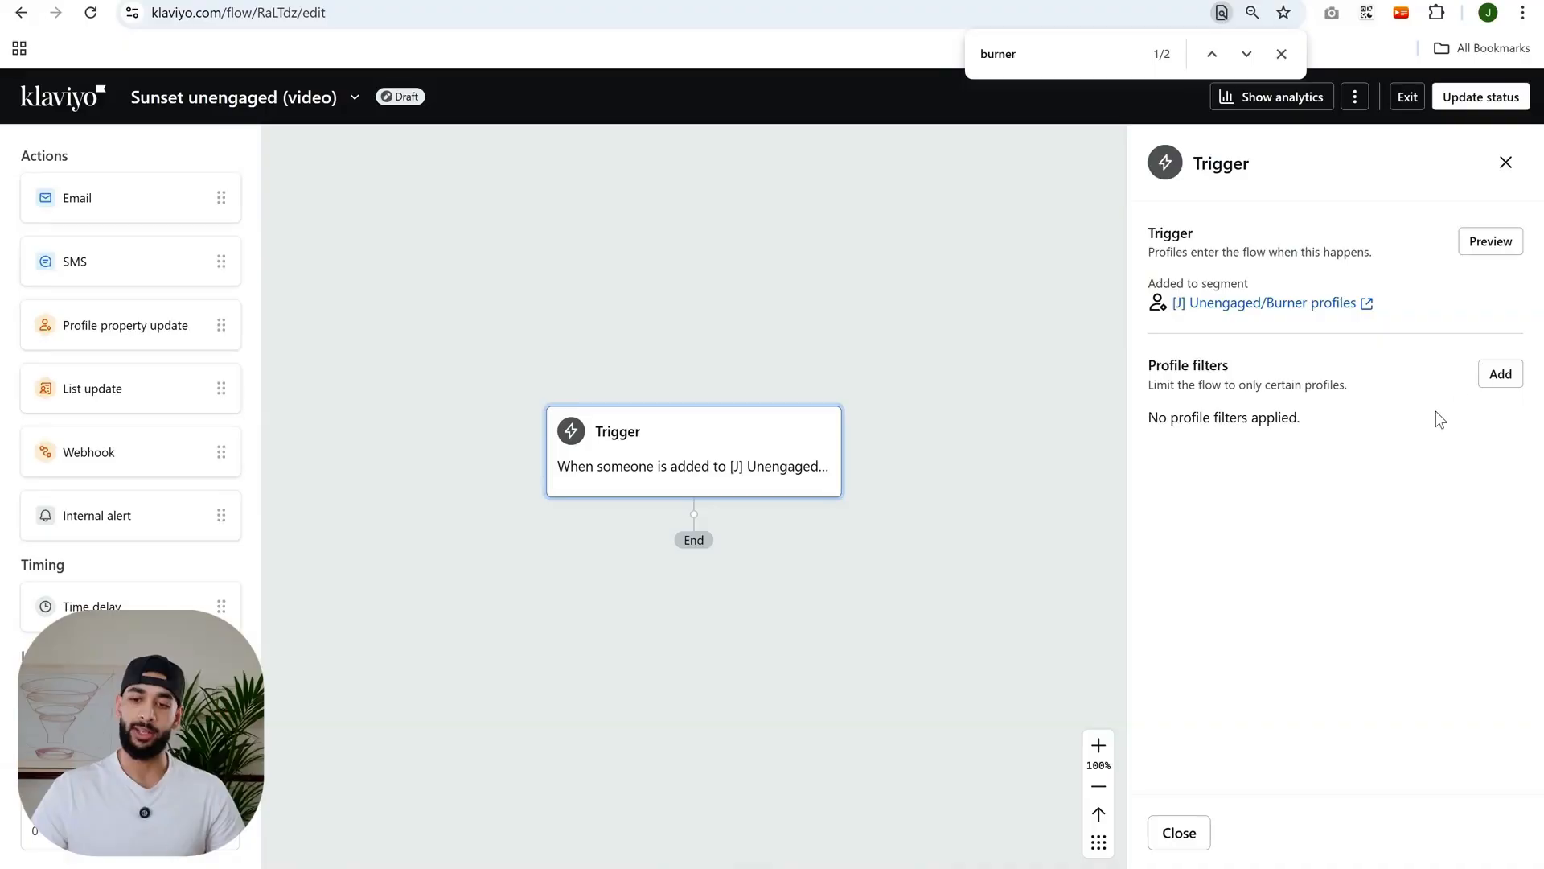
- Add a profile filter on what someone has done using the Opened Email metric
{"action": "left_click", "coordinate": [1503, 378]}
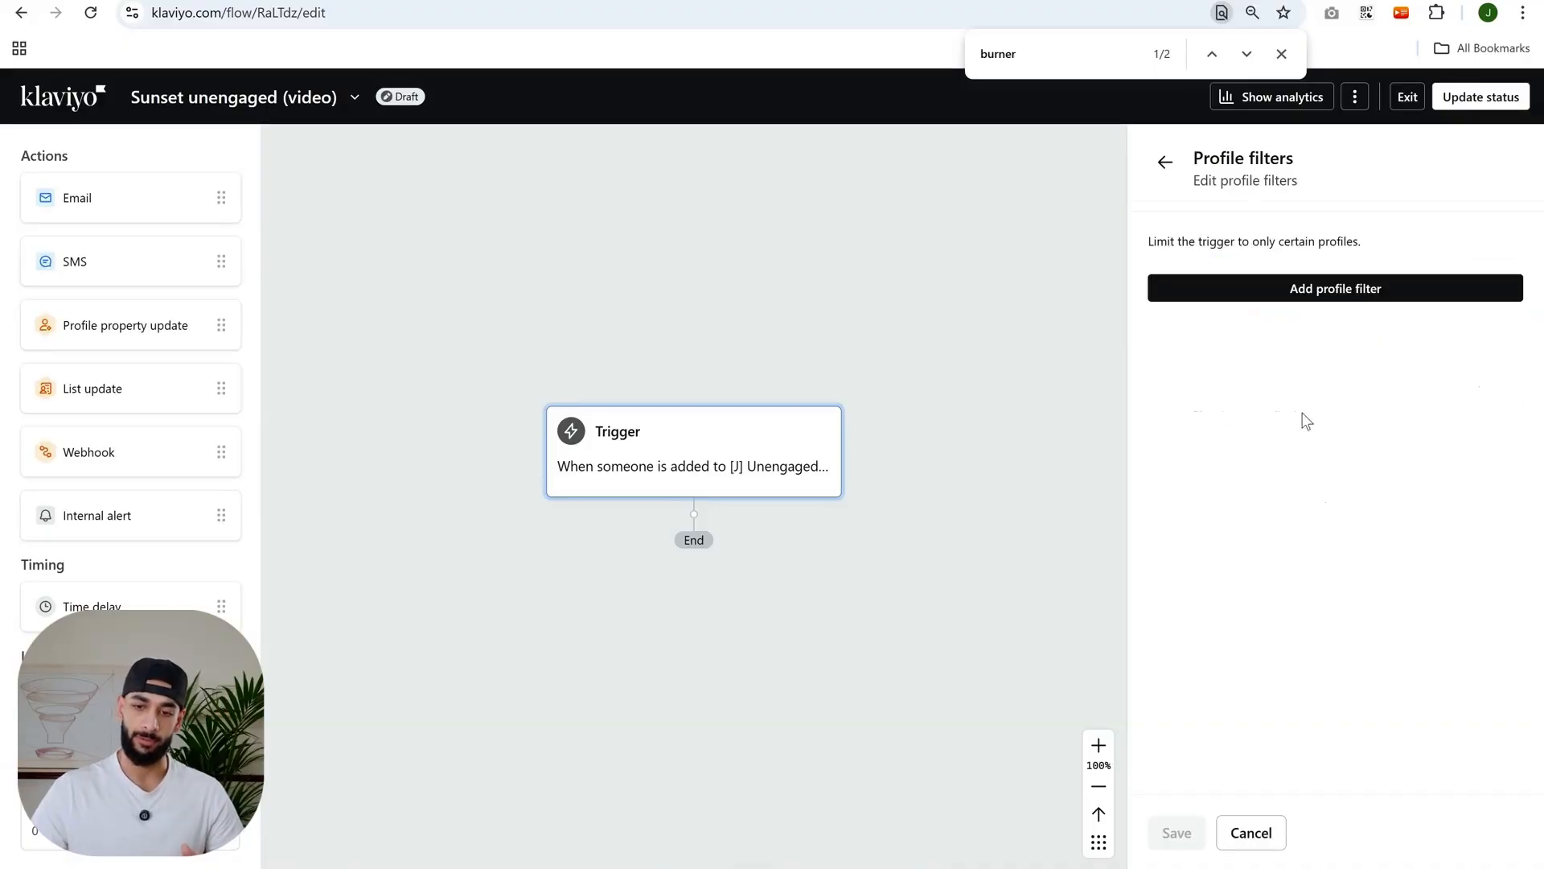
{"action": "left_click", "coordinate": [1329, 308]}
{"action": "left_click", "coordinate": [1316, 301]}
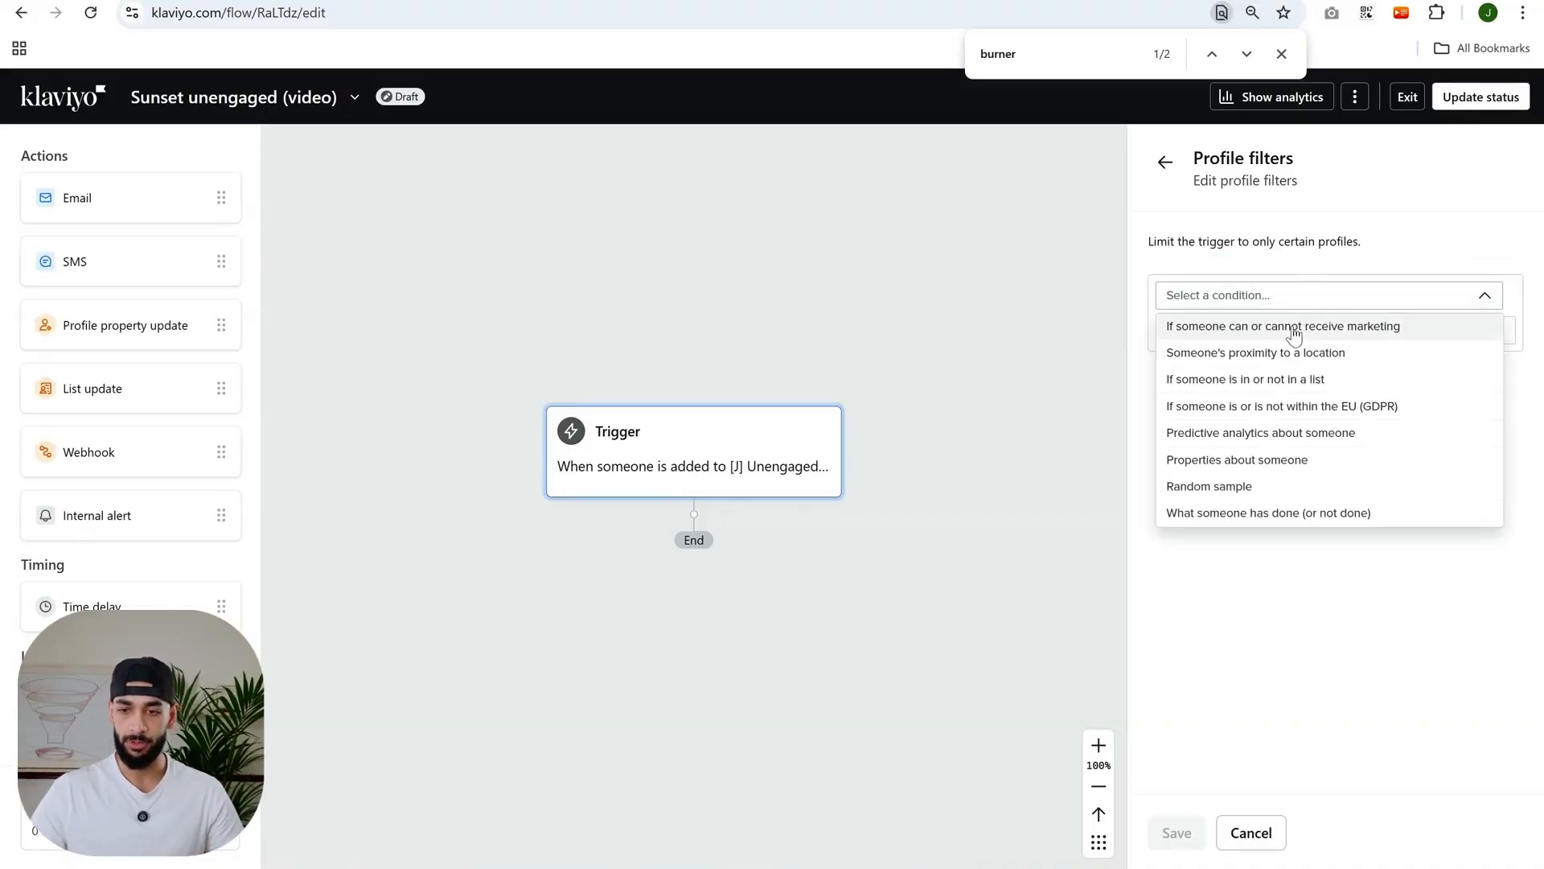
{"action": "left_click", "coordinate": [1319, 510]}
{"action": "type", "text": "op"}
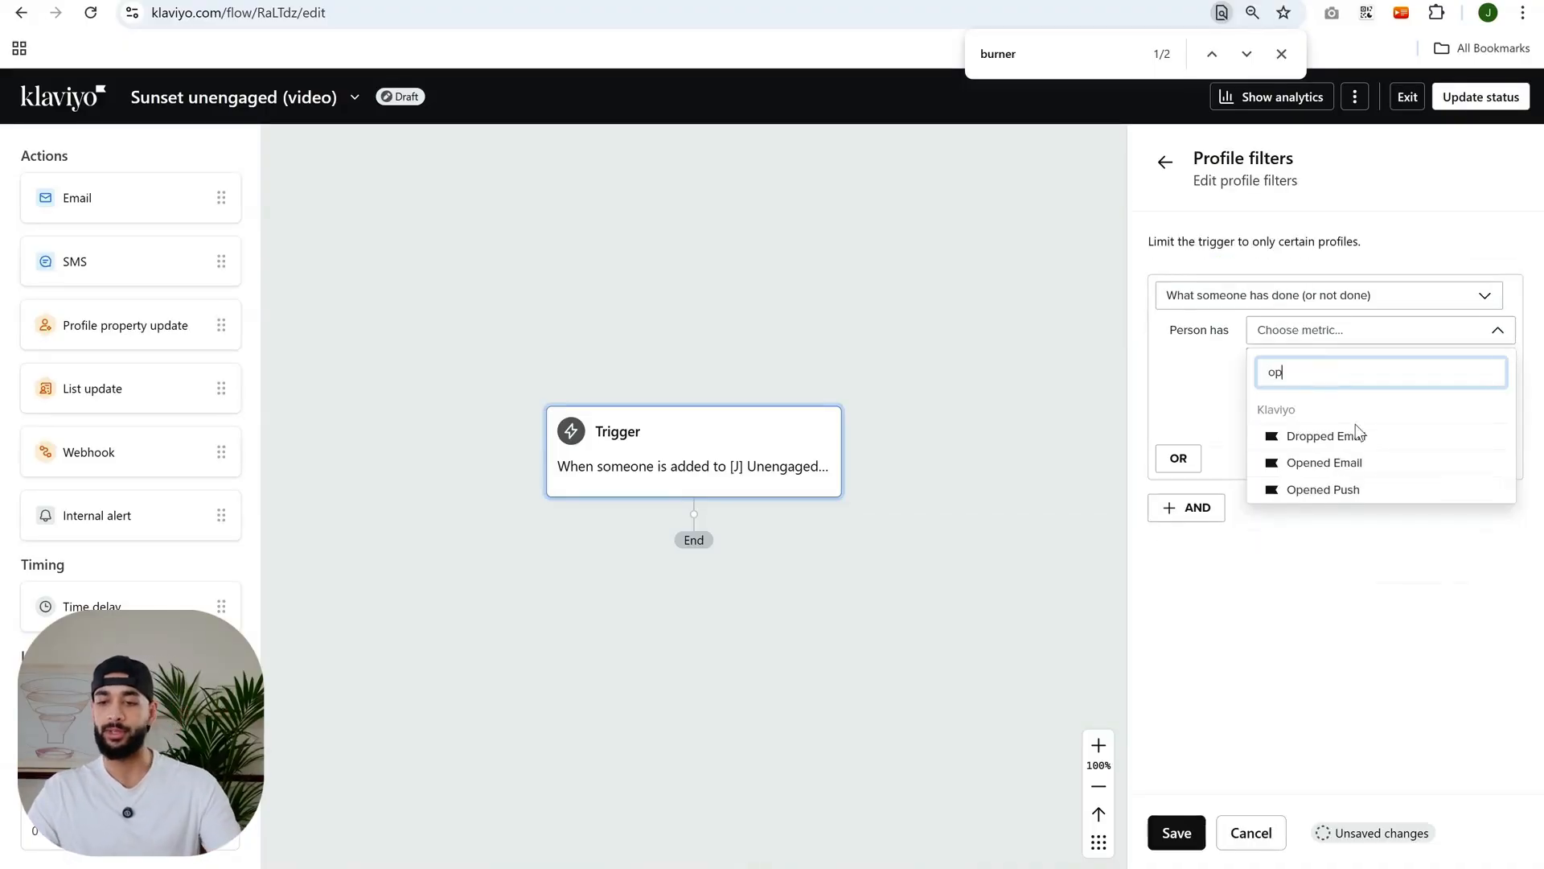
{"action": "left_click", "coordinate": [1367, 463]}
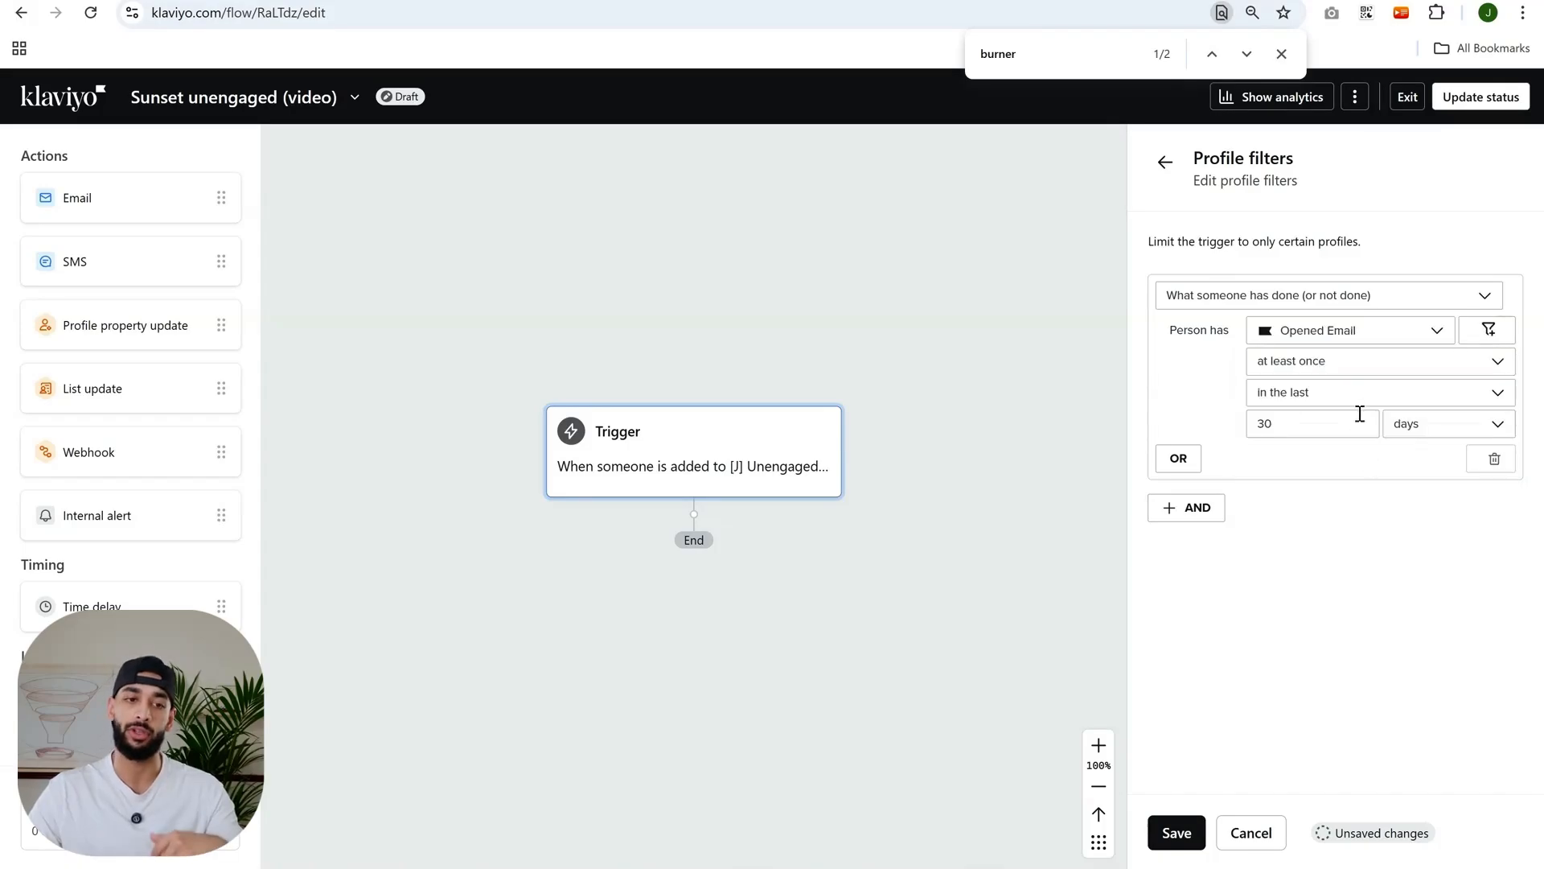
- Set the Opened Email filter to zero times since starting this flow
{"action": "left_click", "coordinate": [1309, 369]}
{"action": "left_click", "coordinate": [1307, 418]}
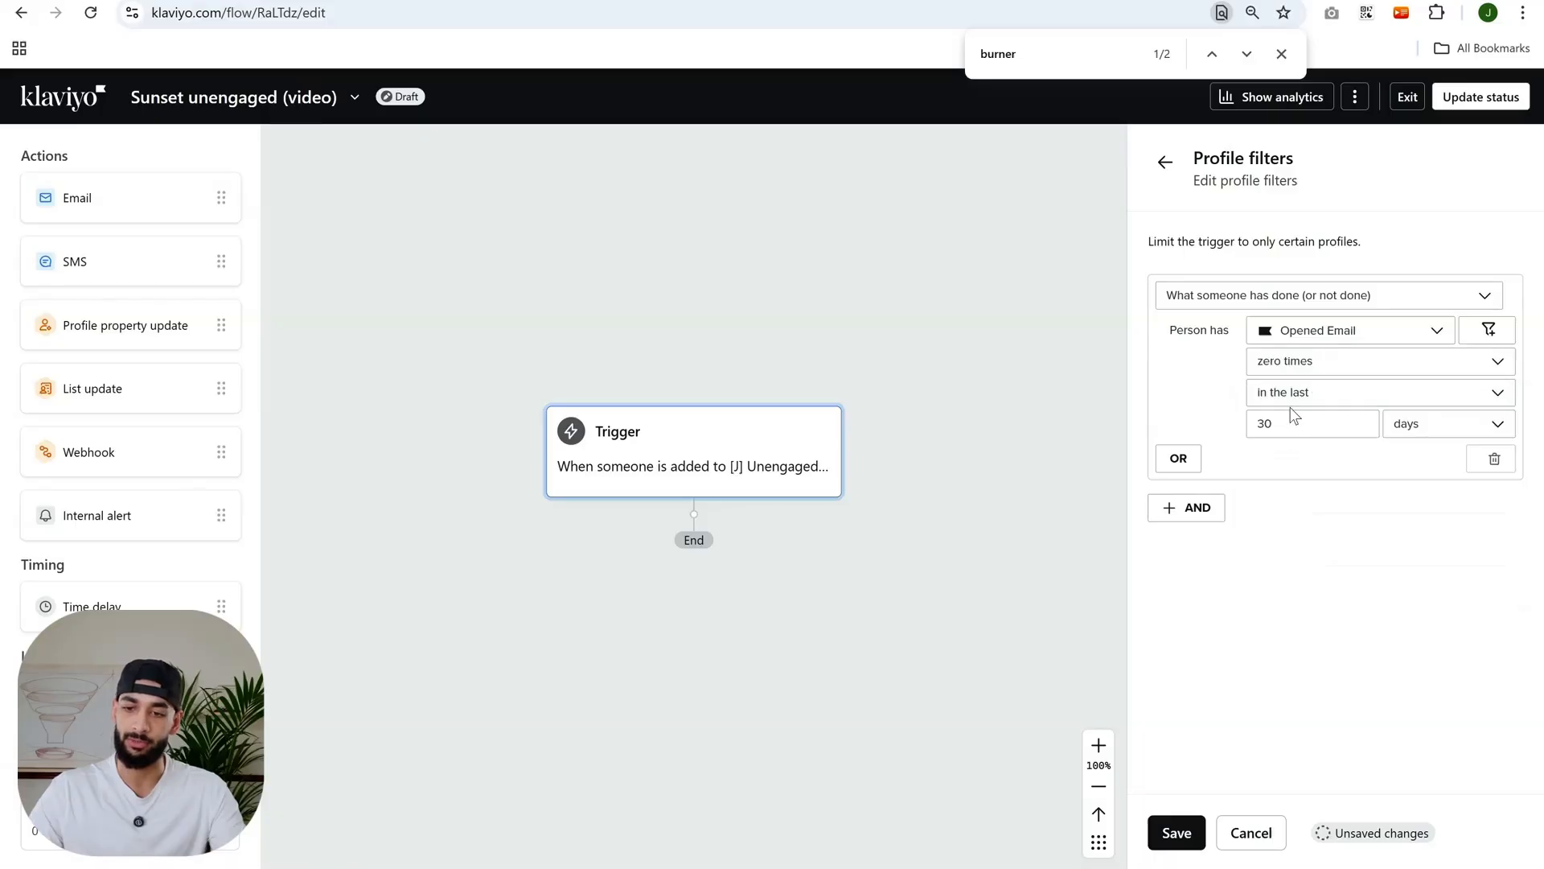
{"action": "left_click", "coordinate": [1334, 392]}
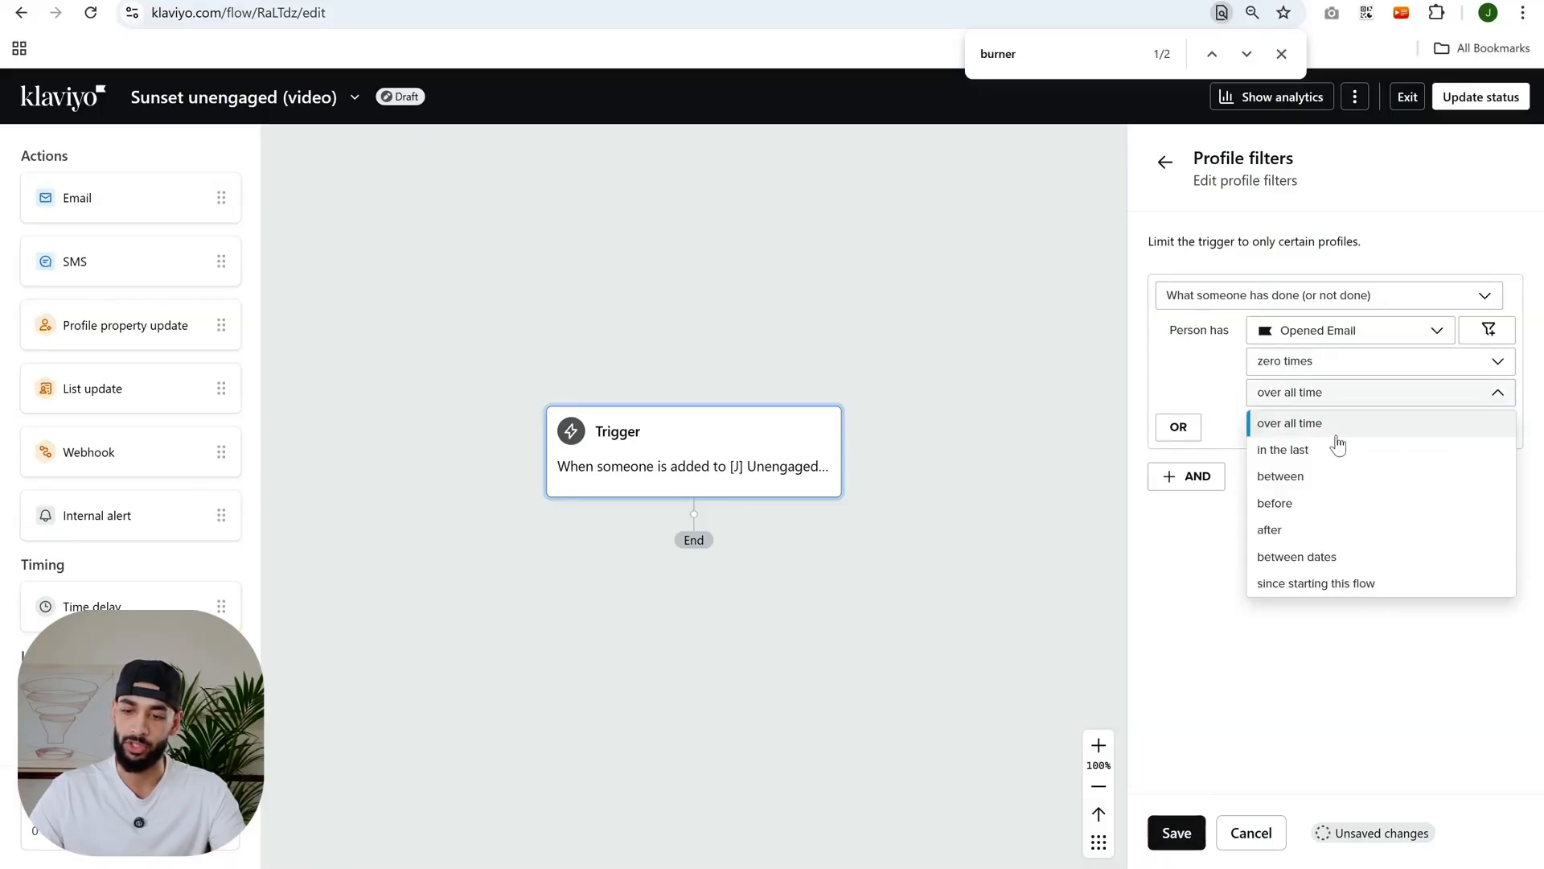
{"action": "left_click", "coordinate": [1355, 597]}
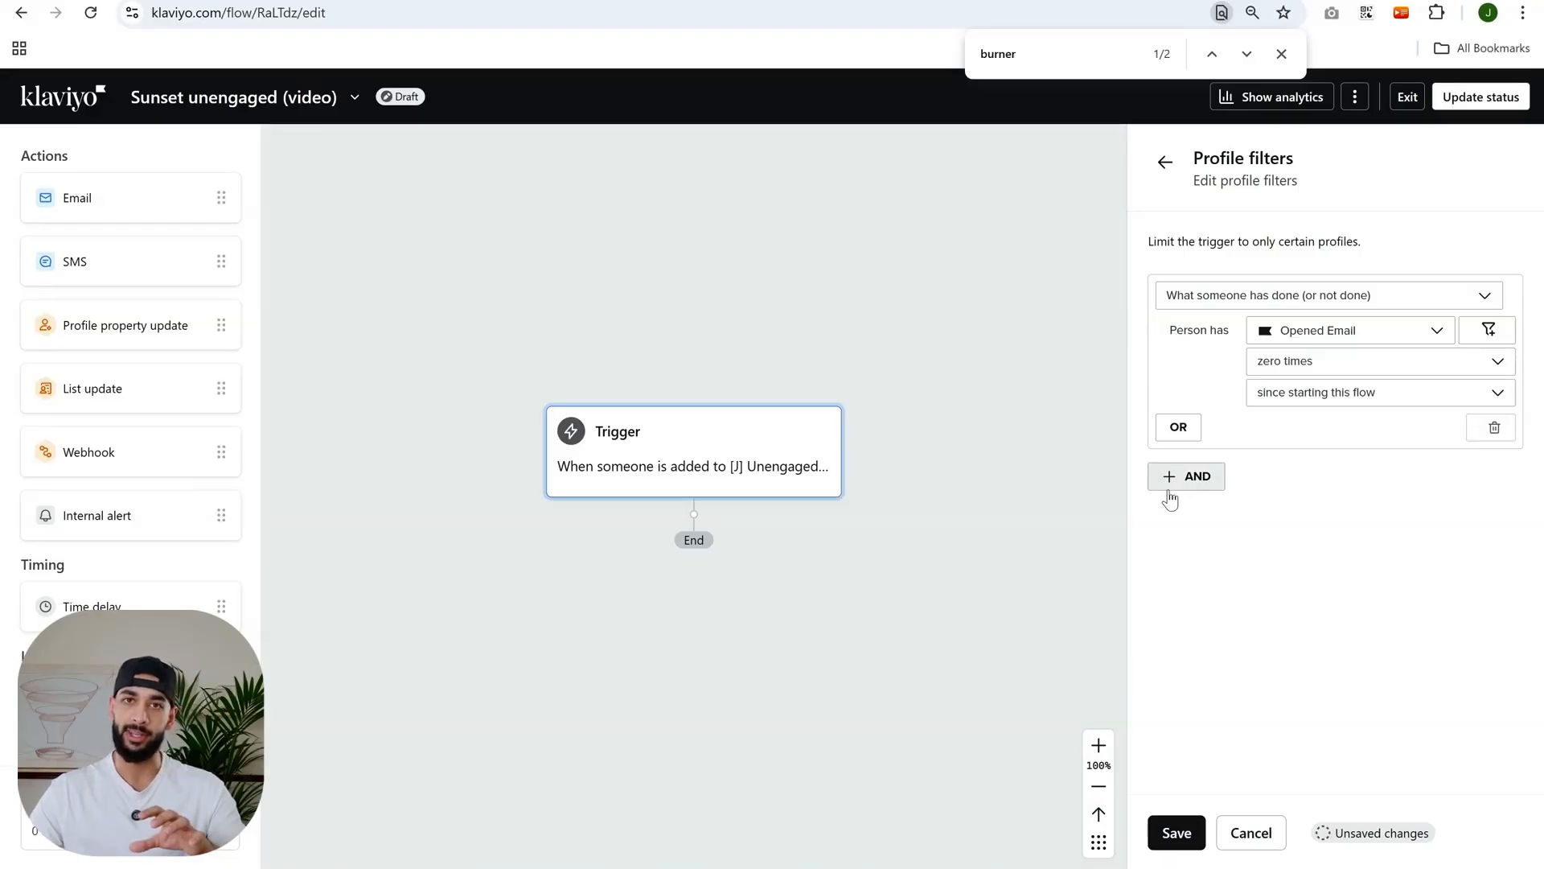
{"action": "scroll", "coordinate": [850, 542], "scroll_direction": "down", "scroll_amount": 2}
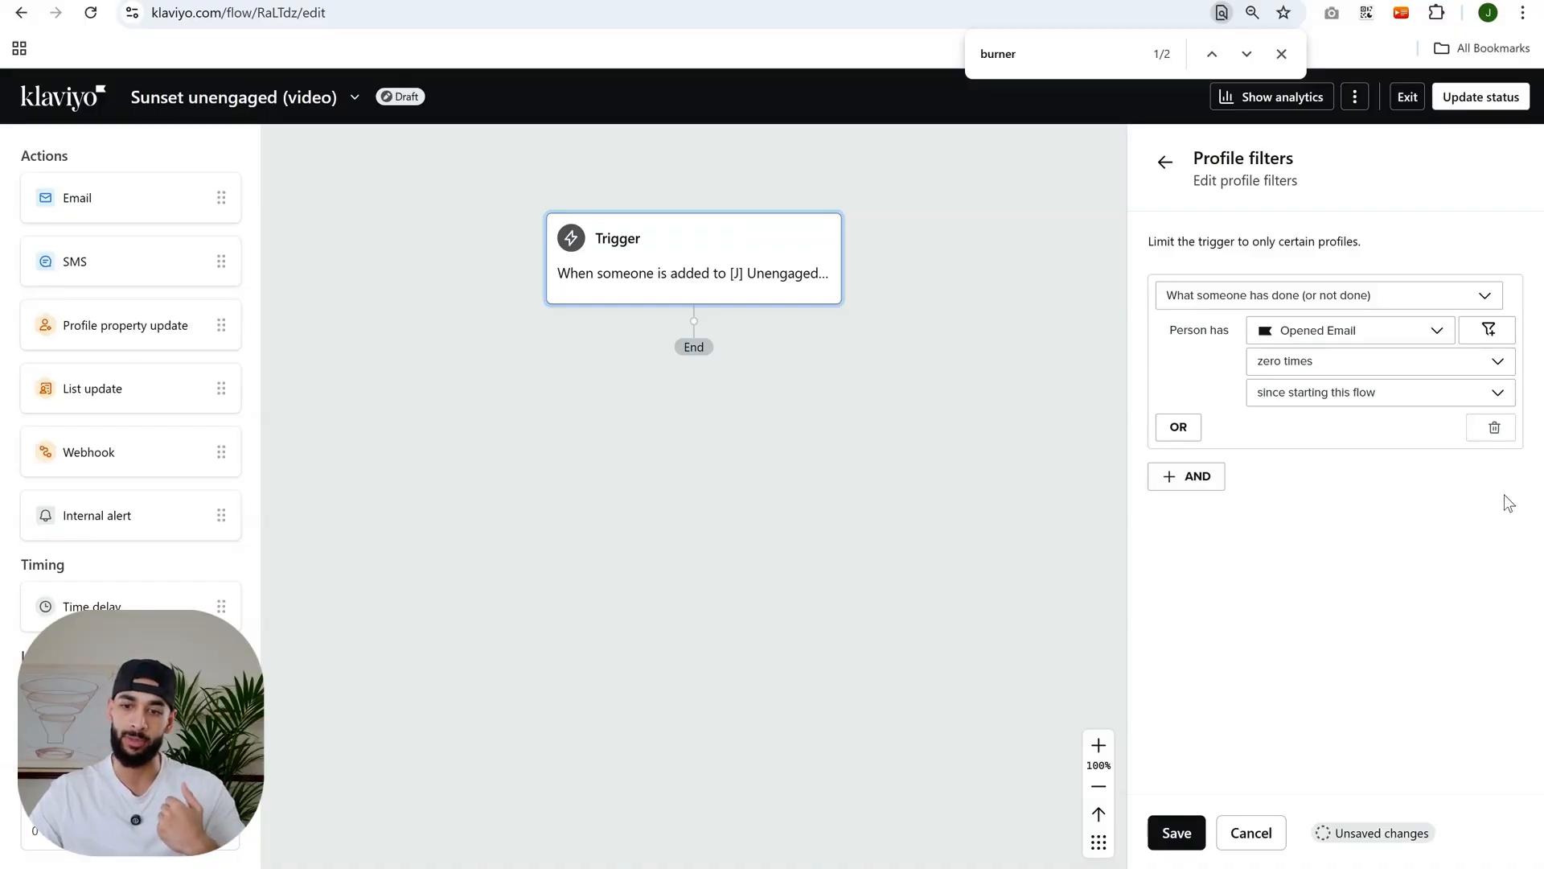
- Add an AND profile filter requiring Clicked Email zero times since starting this flow, and save the filters
{"action": "left_click", "coordinate": [1186, 476]}
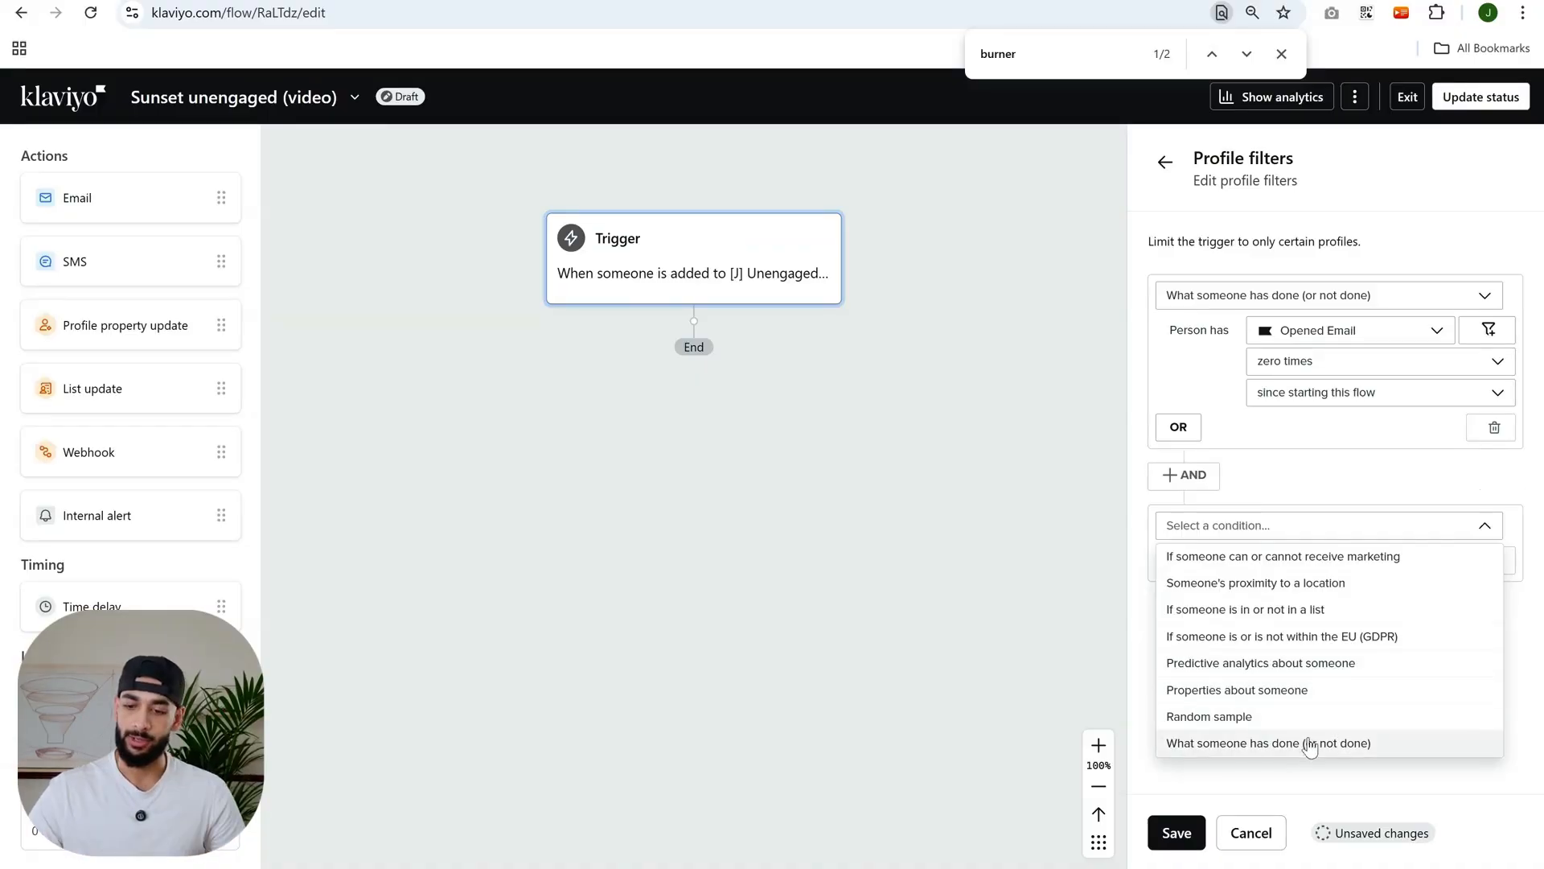
{"action": "left_click", "coordinate": [1309, 744]}
{"action": "left_click", "coordinate": [1309, 562]}
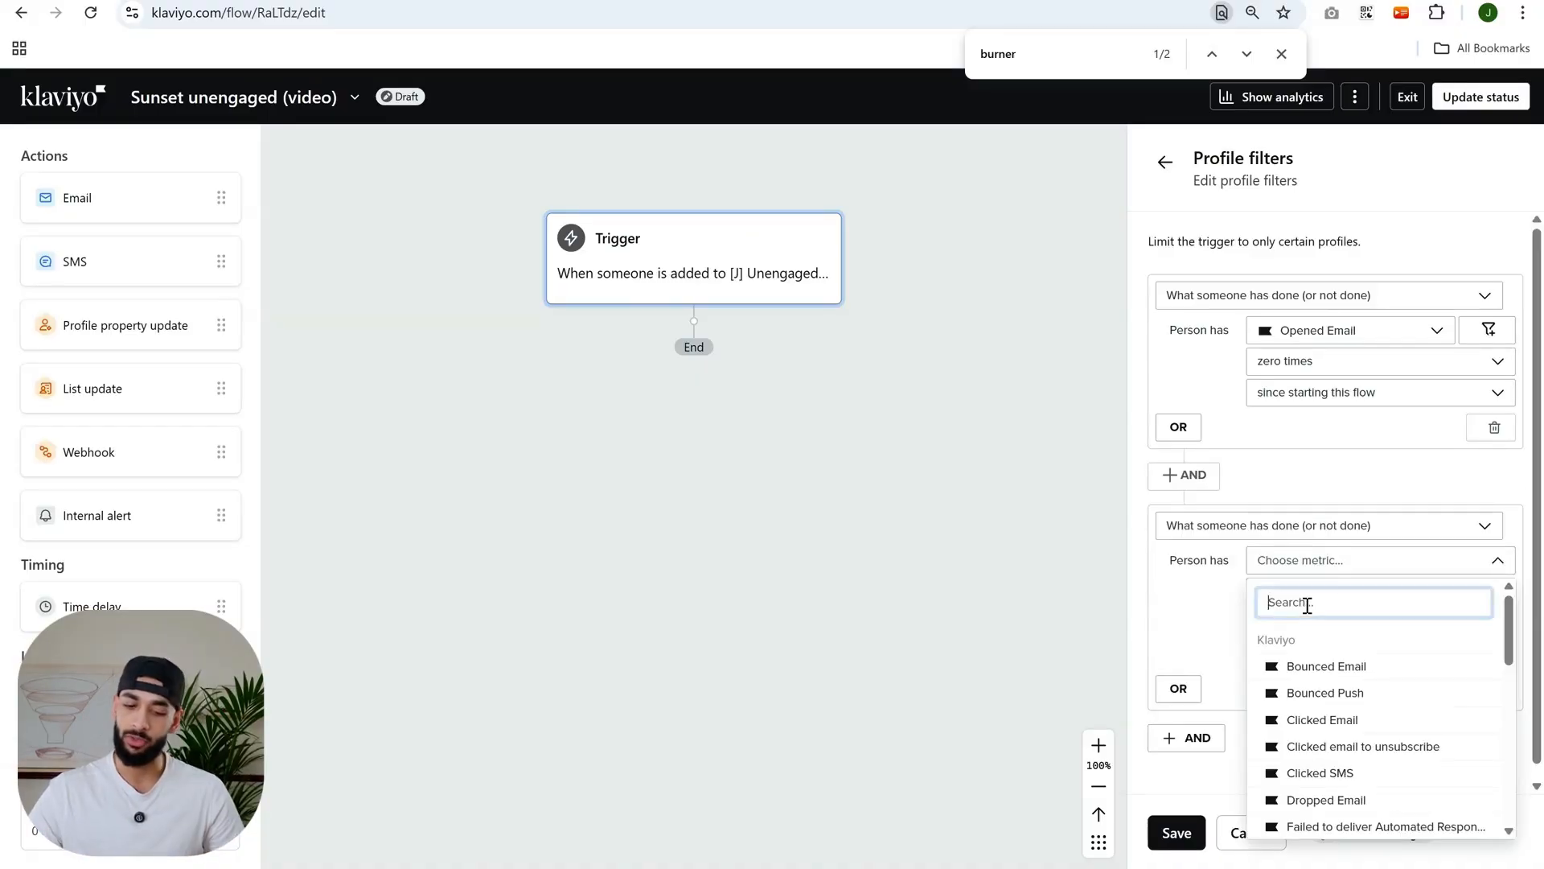
{"action": "type", "text": "cli"}
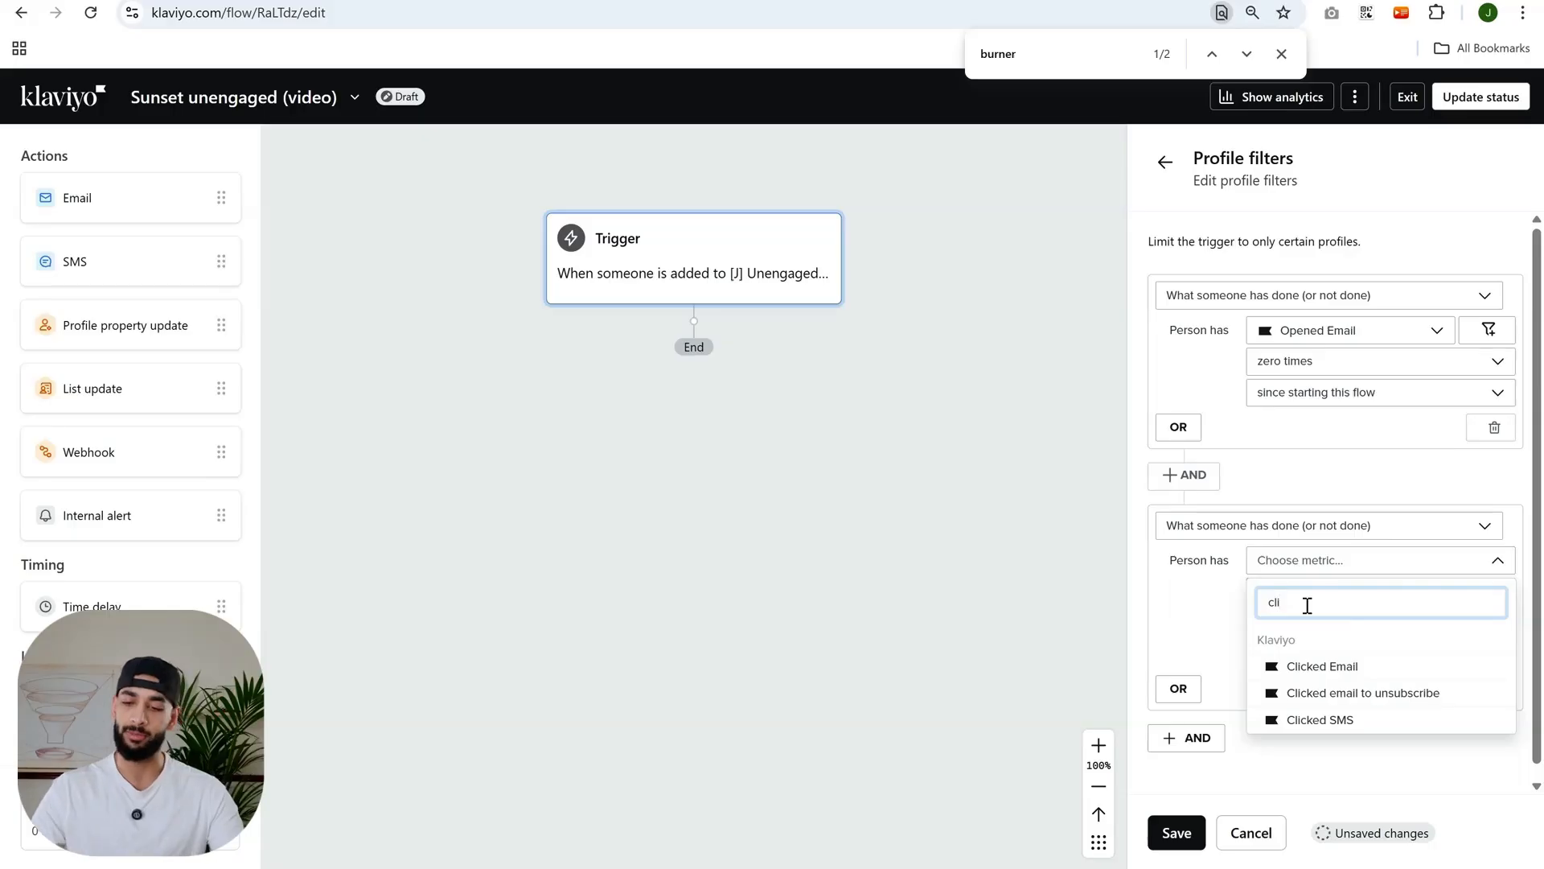
{"action": "left_click", "coordinate": [1340, 666]}
{"action": "left_click", "coordinate": [1384, 598]}
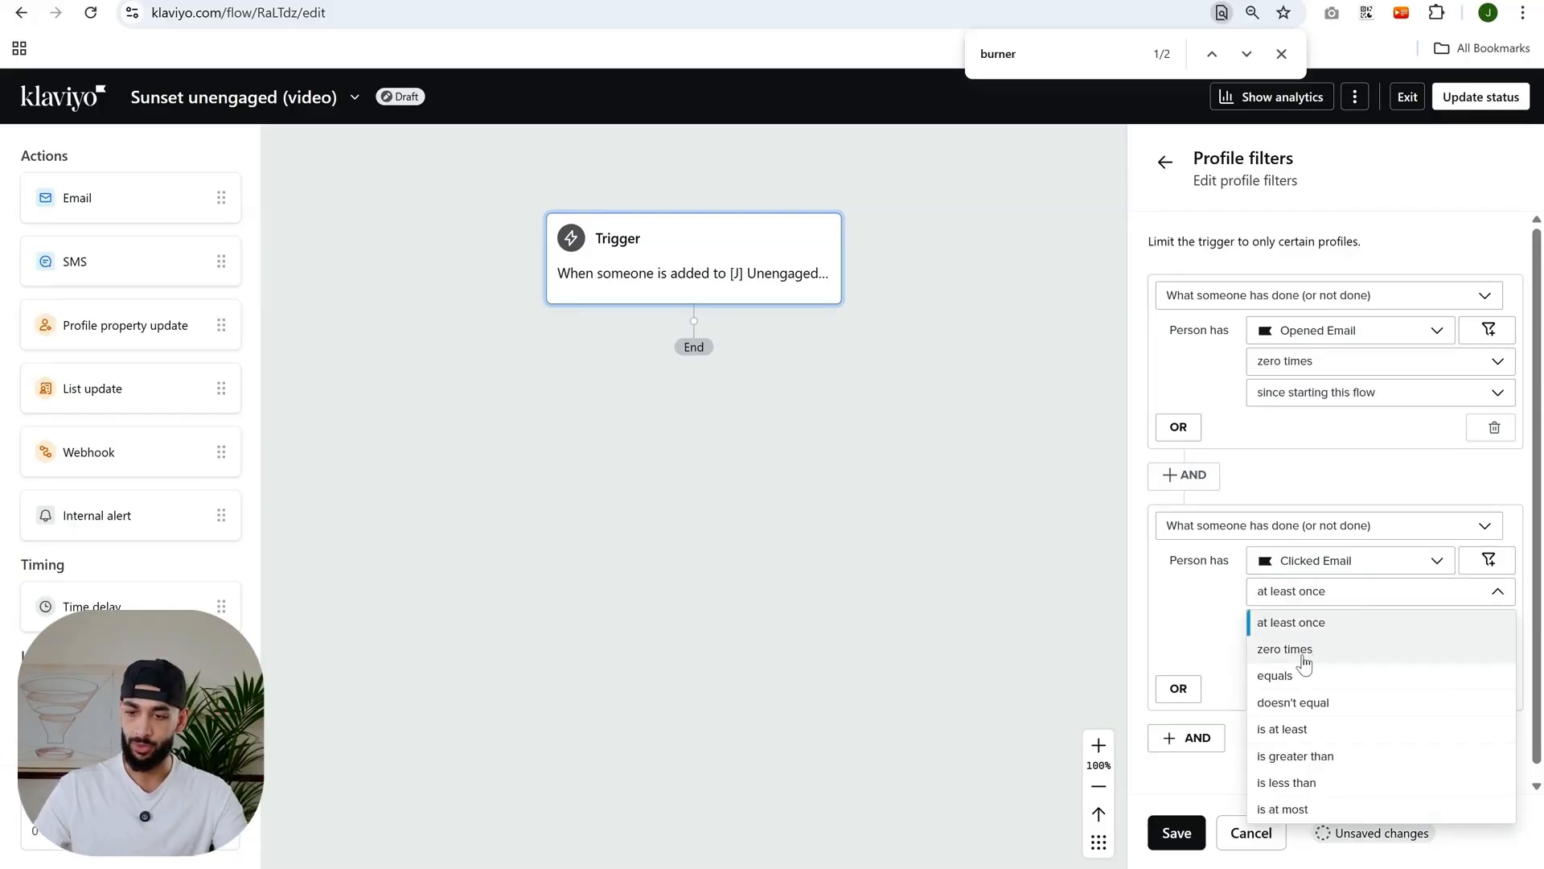
{"action": "left_click", "coordinate": [1303, 651]}
{"action": "left_click", "coordinate": [1316, 623]}
{"action": "left_click", "coordinate": [1319, 814]}
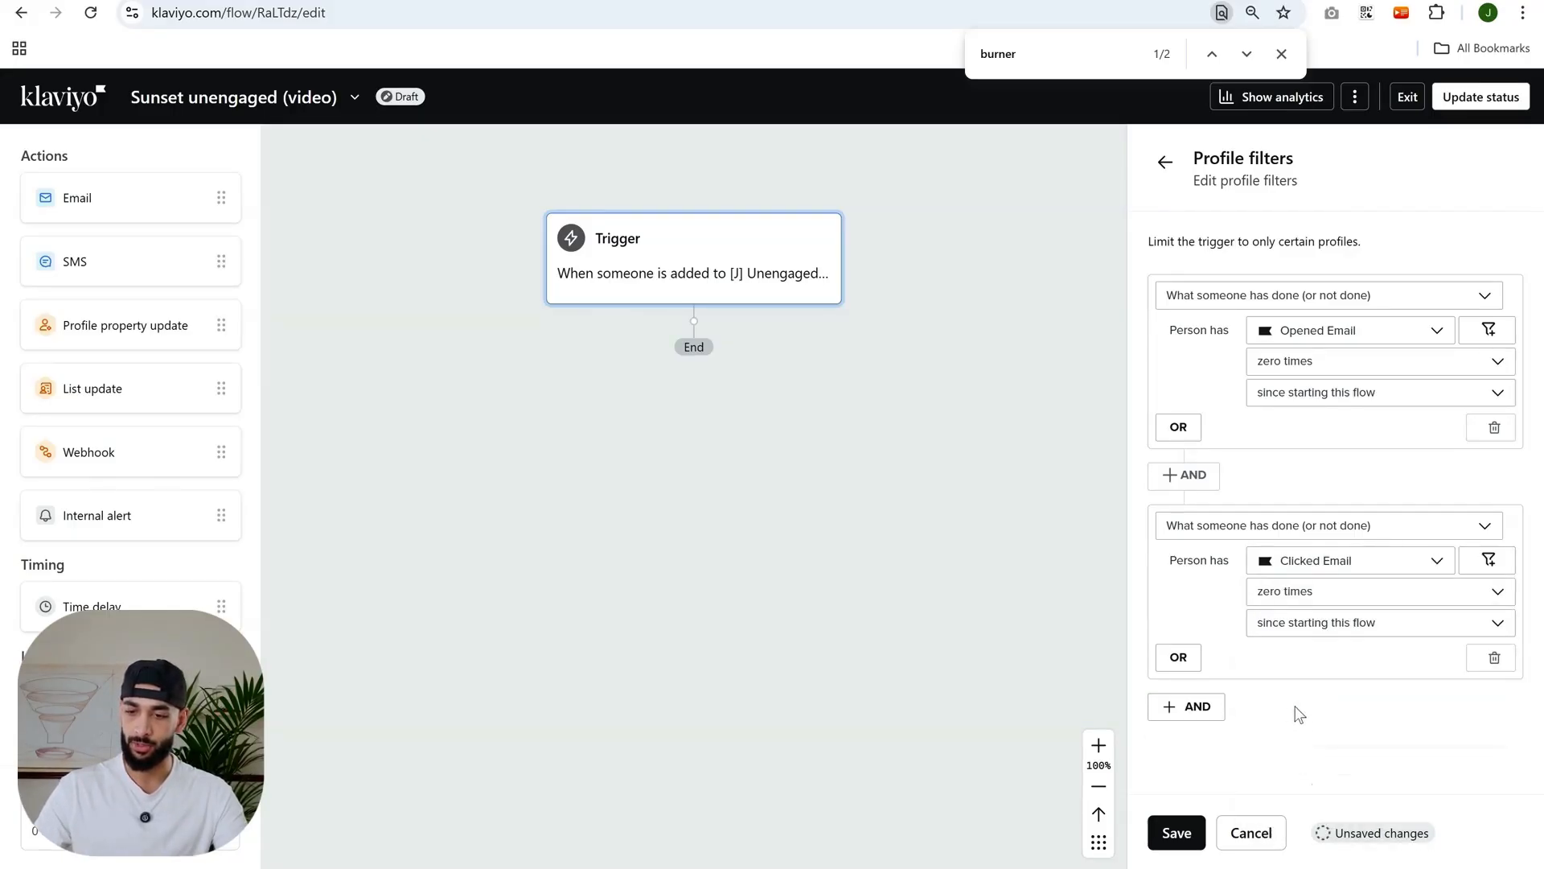
{"action": "left_click", "coordinate": [1178, 833]}
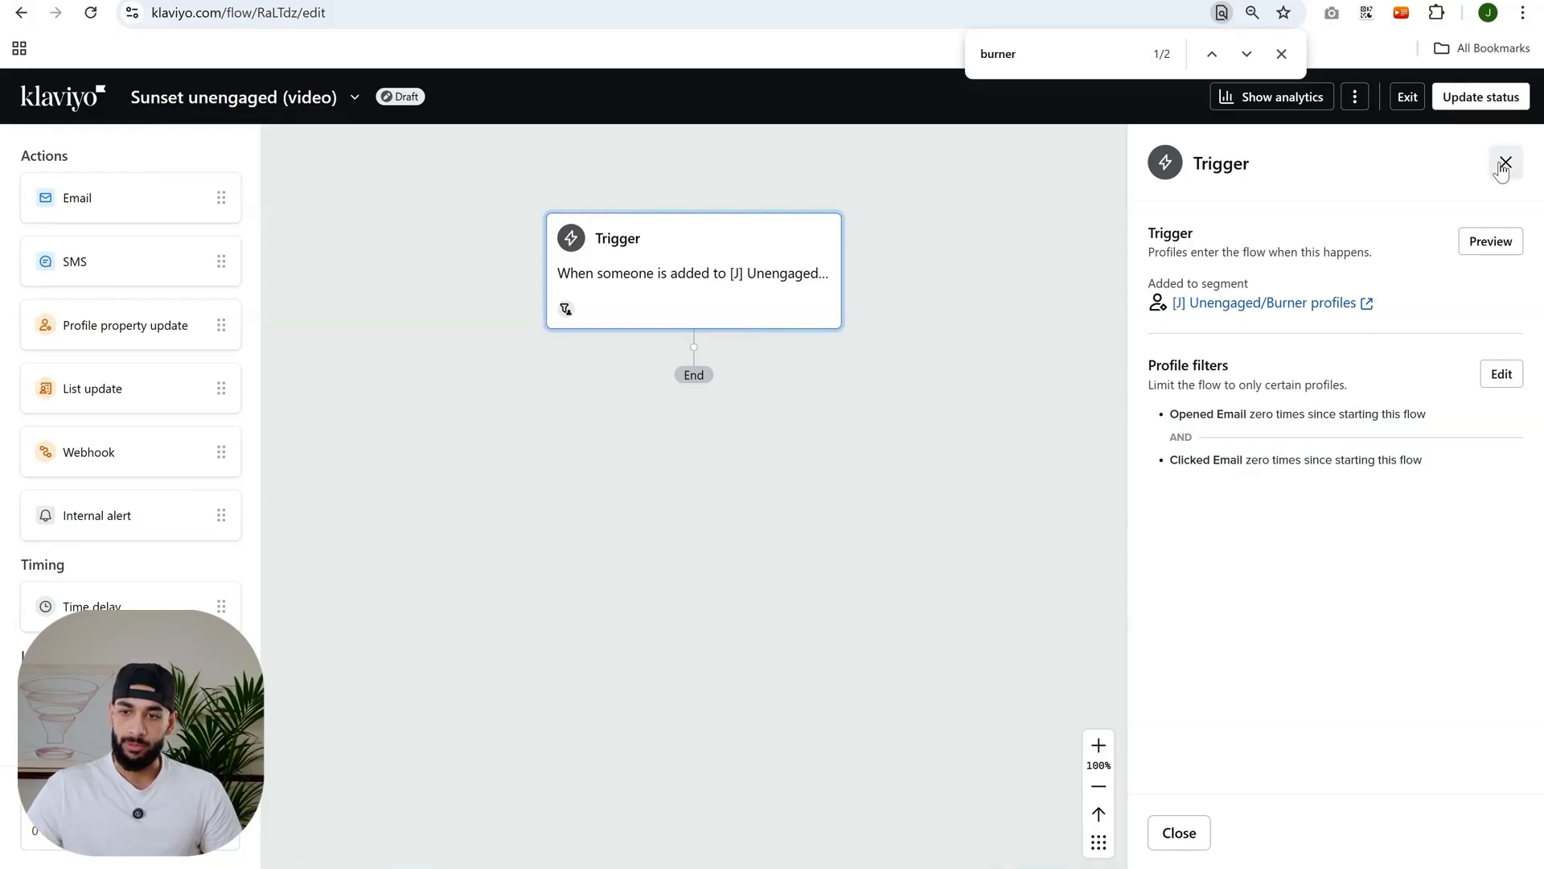
- Add a time delay after the trigger of 3 days, delayed until 10:00 AM, and save it
{"action": "left_click", "coordinate": [1500, 163]}
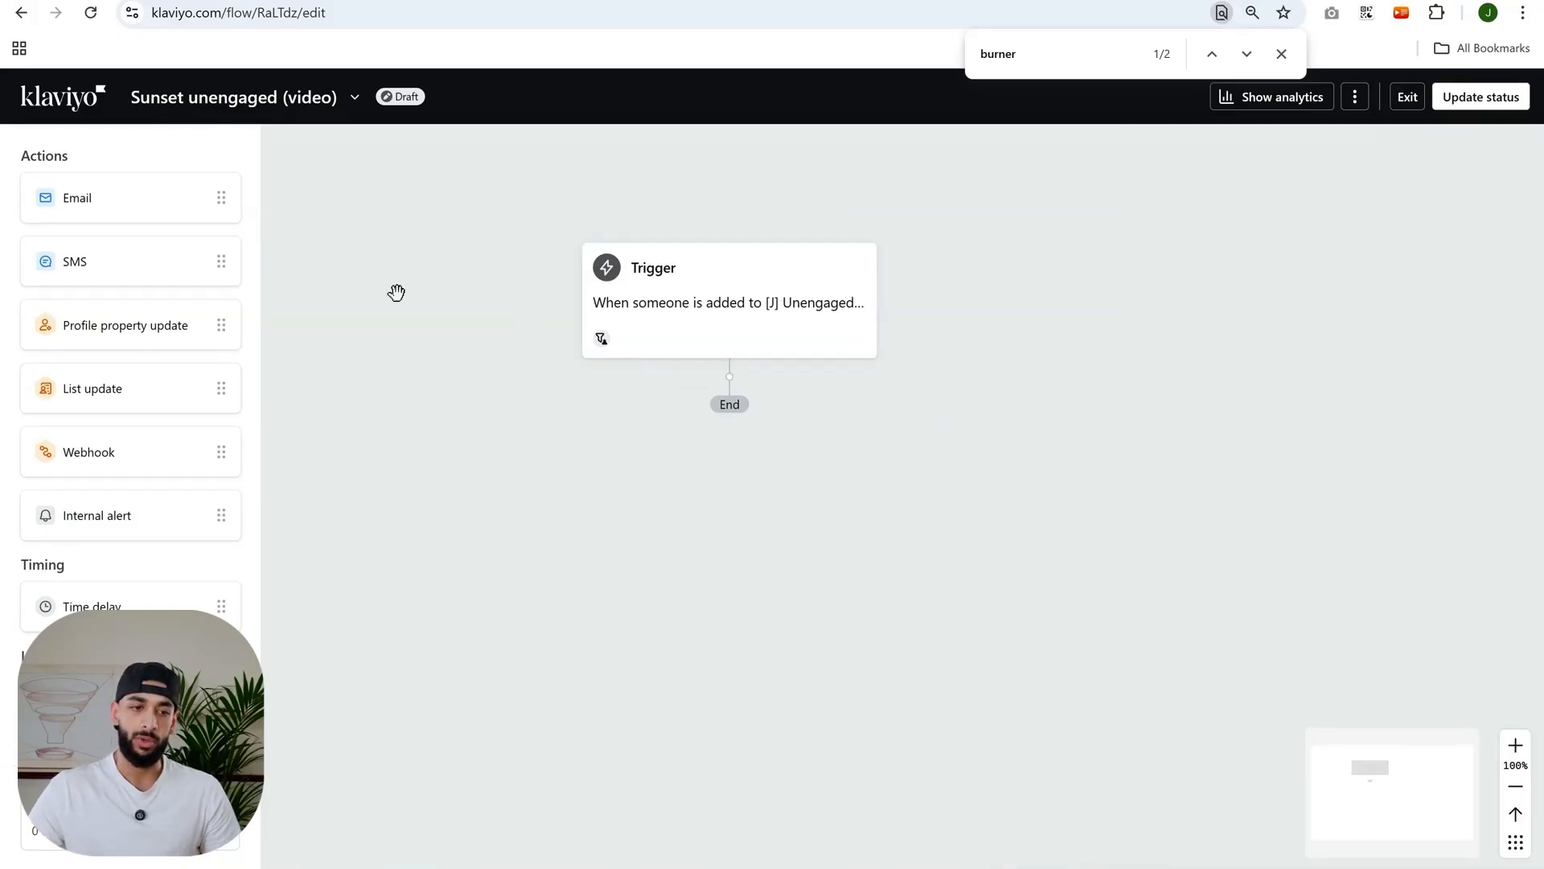
{"action": "left_click_drag", "start_coordinate": [121, 606], "coordinate": [720, 472]}
{"action": "left_click", "coordinate": [1283, 295]}
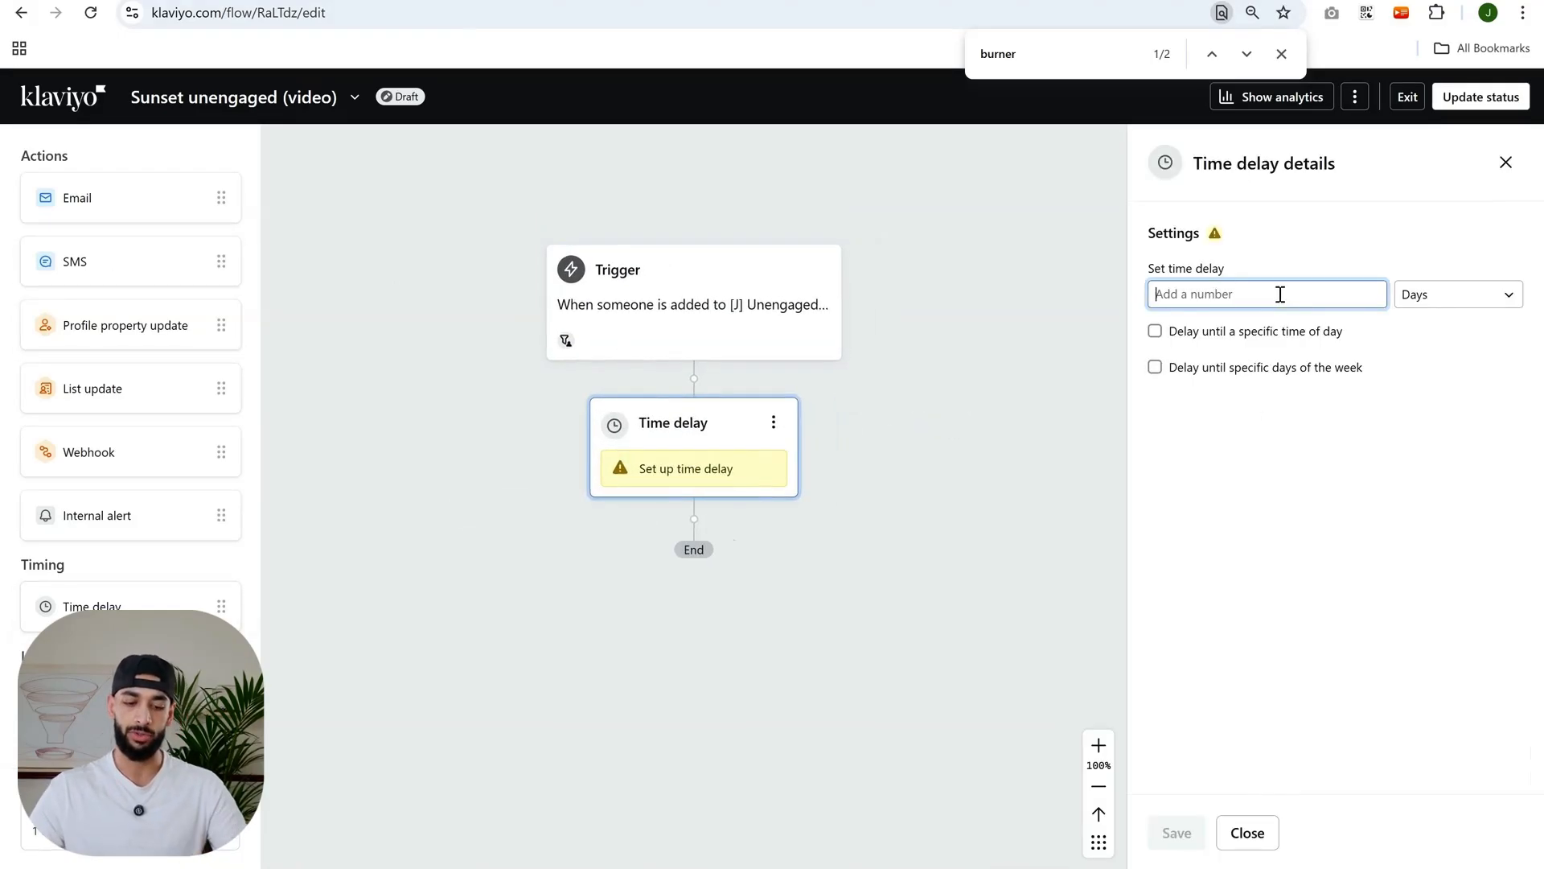
{"action": "type", "text": "3"}
{"action": "left_click", "coordinate": [1155, 330]}
{"action": "left_click", "coordinate": [1269, 379]}
{"action": "scroll", "coordinate": [1245, 465], "scroll_direction": "down", "scroll_amount": 5}
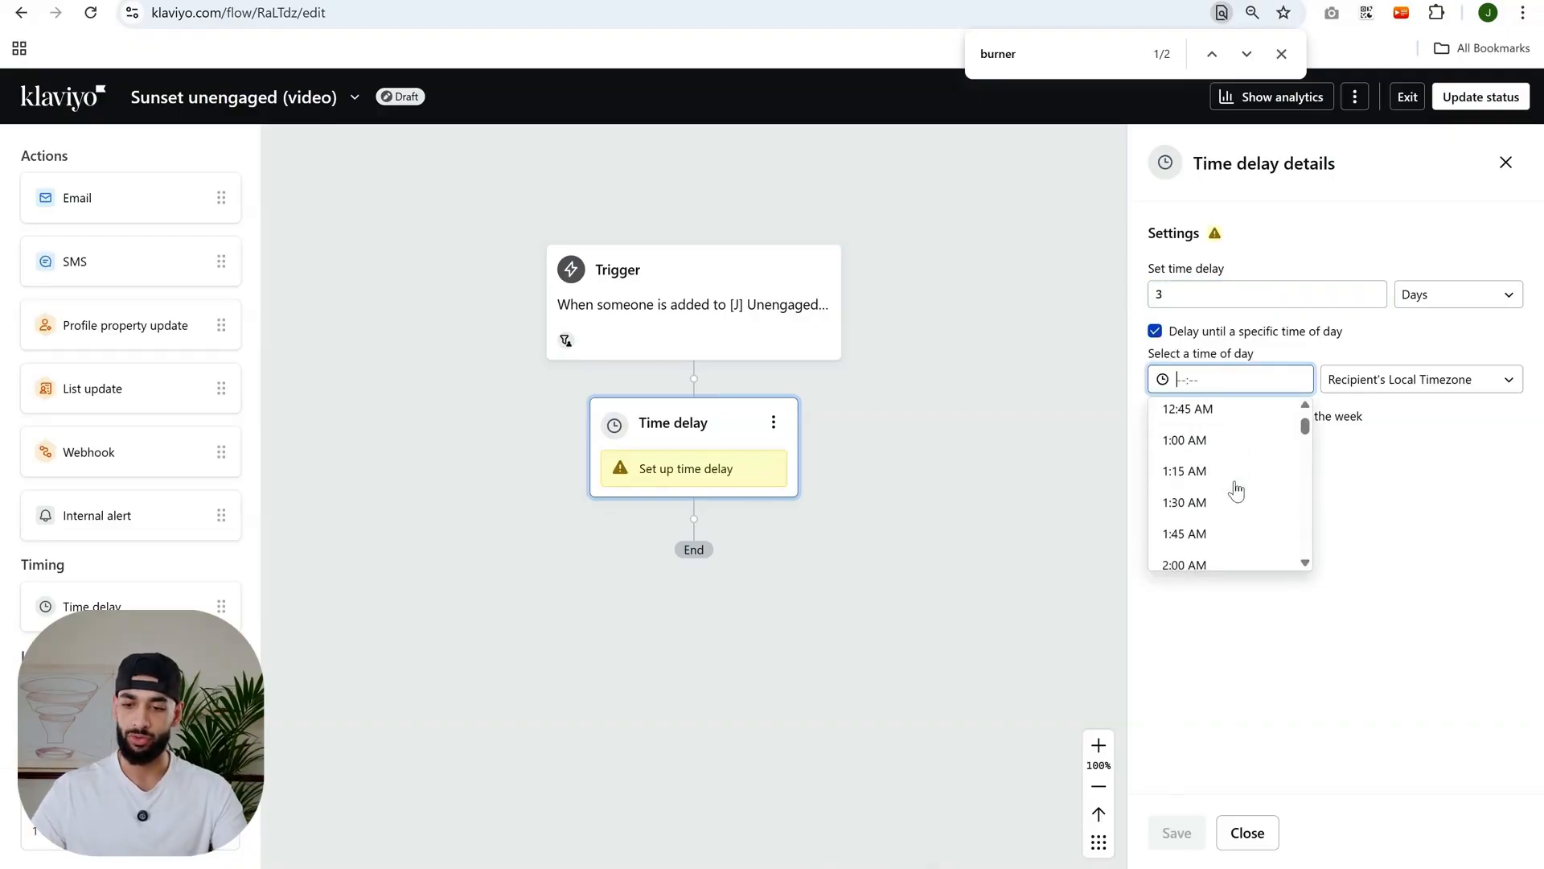
{"action": "scroll", "coordinate": [1223, 478], "scroll_direction": "down", "scroll_amount": 9}
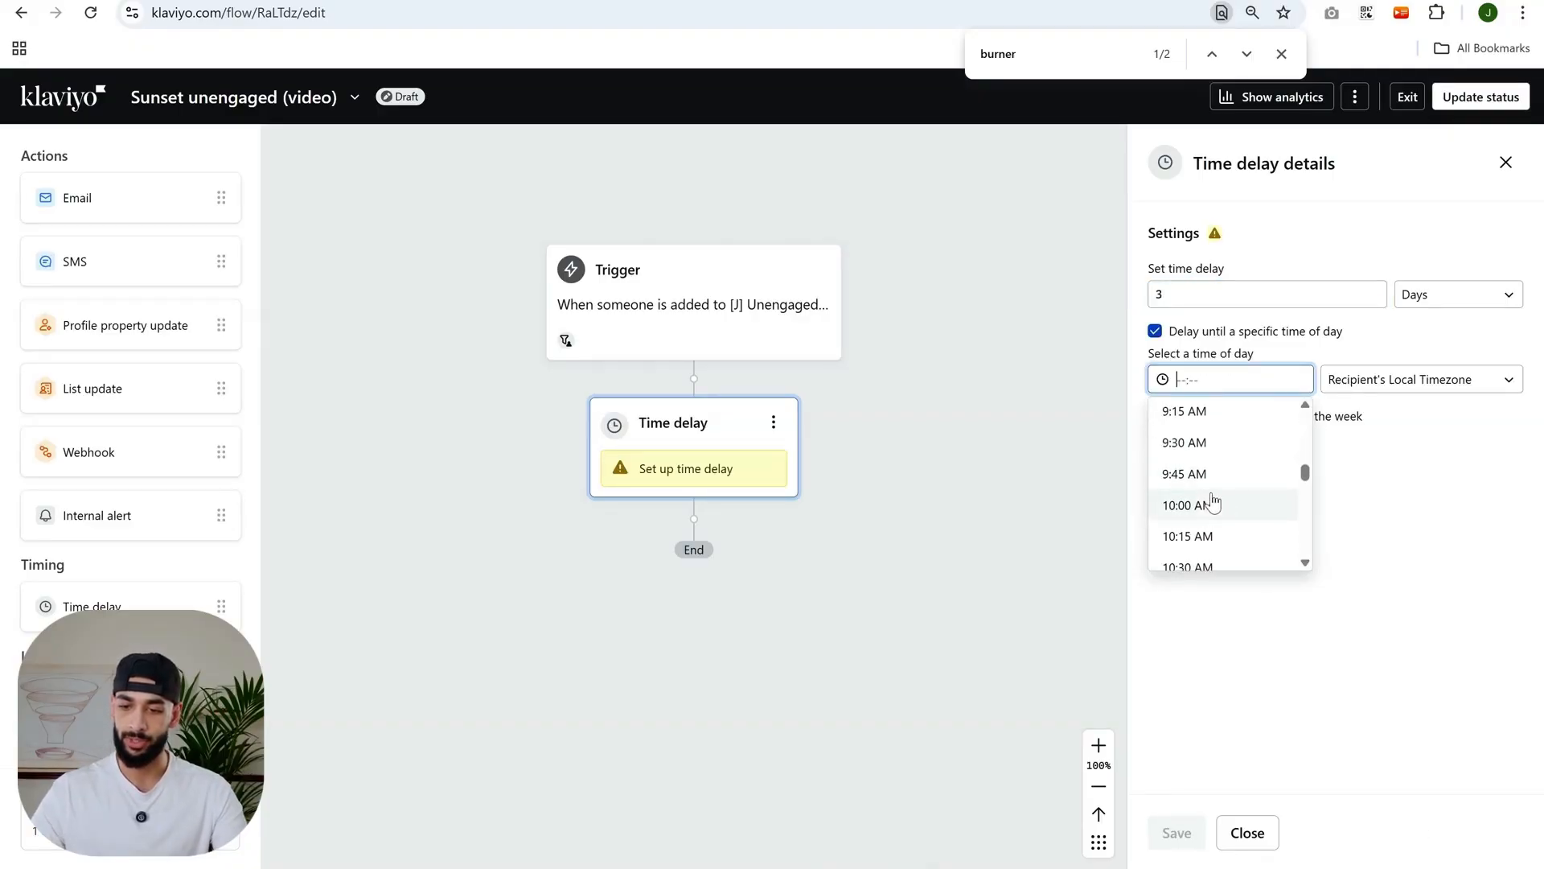
{"action": "left_click", "coordinate": [1210, 504]}
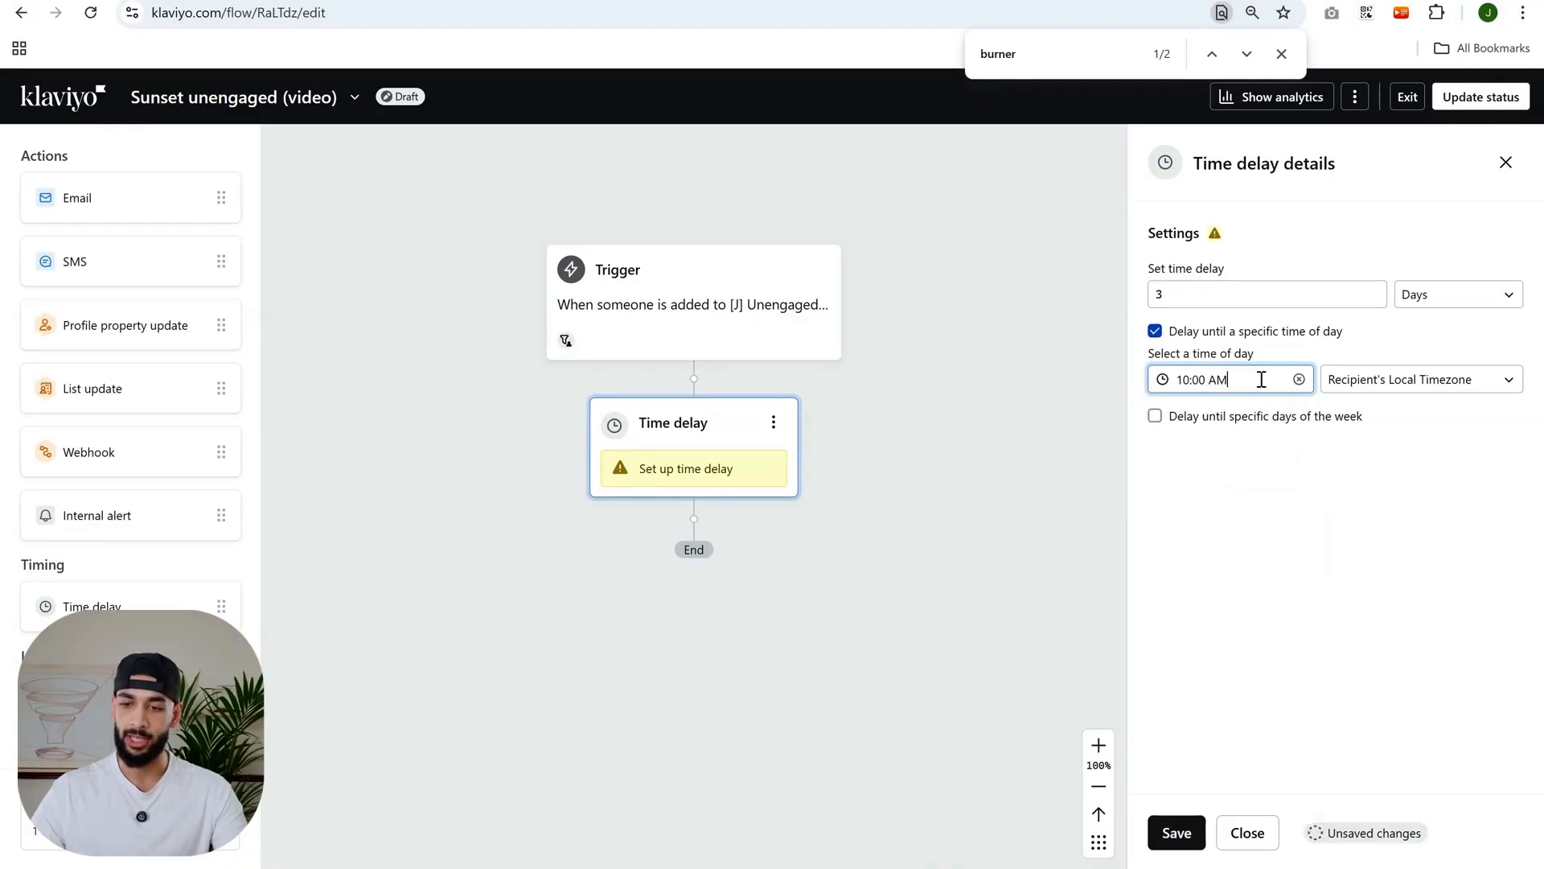
{"action": "left_click", "coordinate": [1177, 833]}
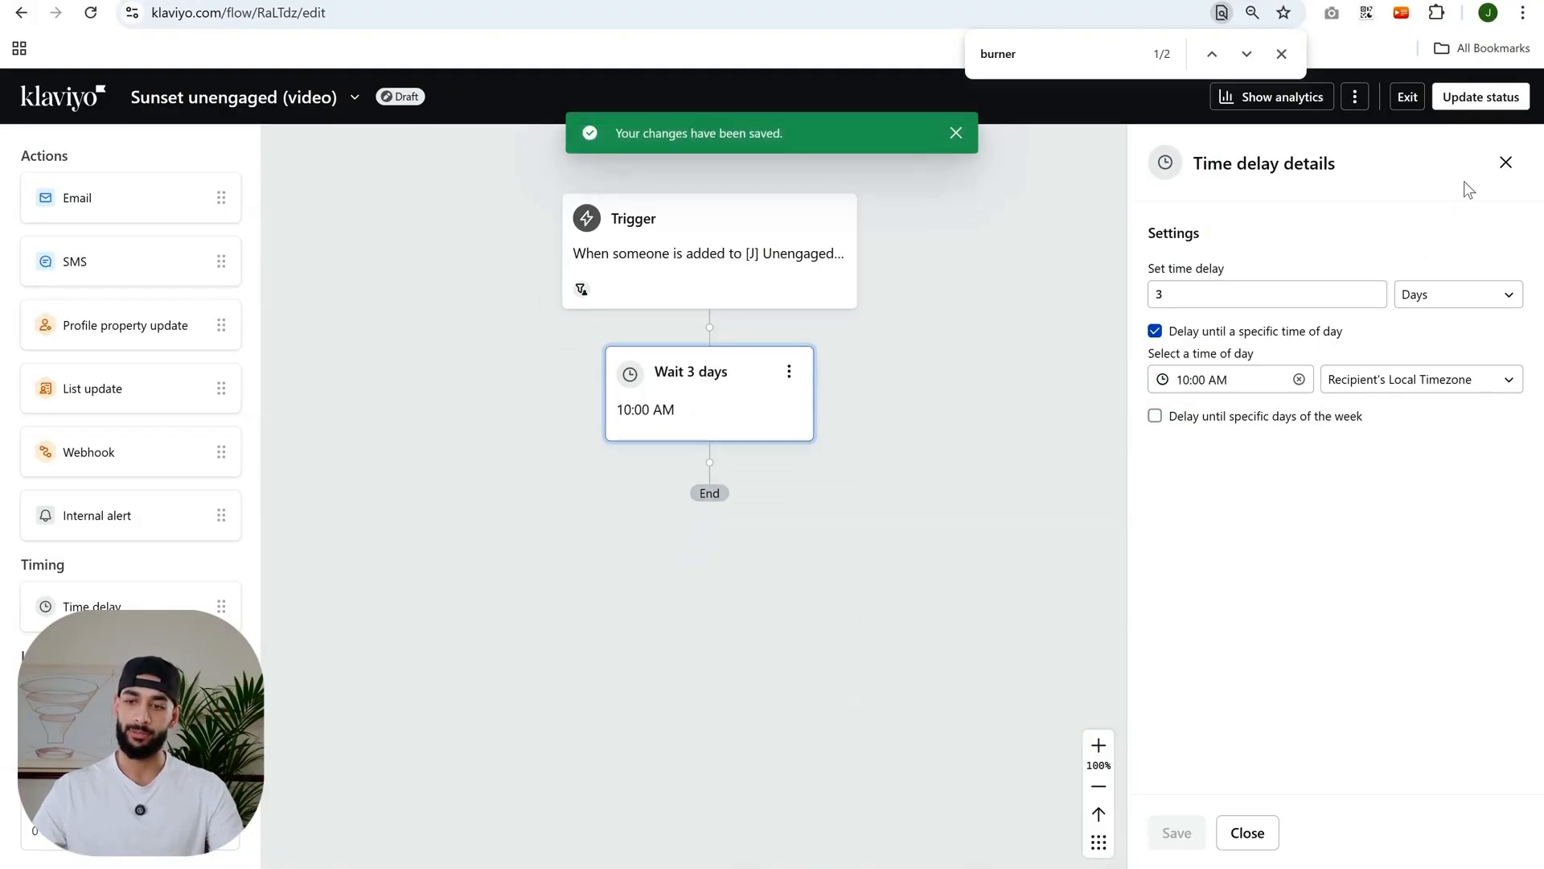
- Add an email after the 3-day delay, followed by another time delay
{"action": "left_click", "coordinate": [1504, 162]}
{"action": "left_click_drag", "start_coordinate": [162, 202], "coordinate": [756, 498]}
{"action": "left_click_drag", "start_coordinate": [762, 595], "coordinate": [796, 613]}
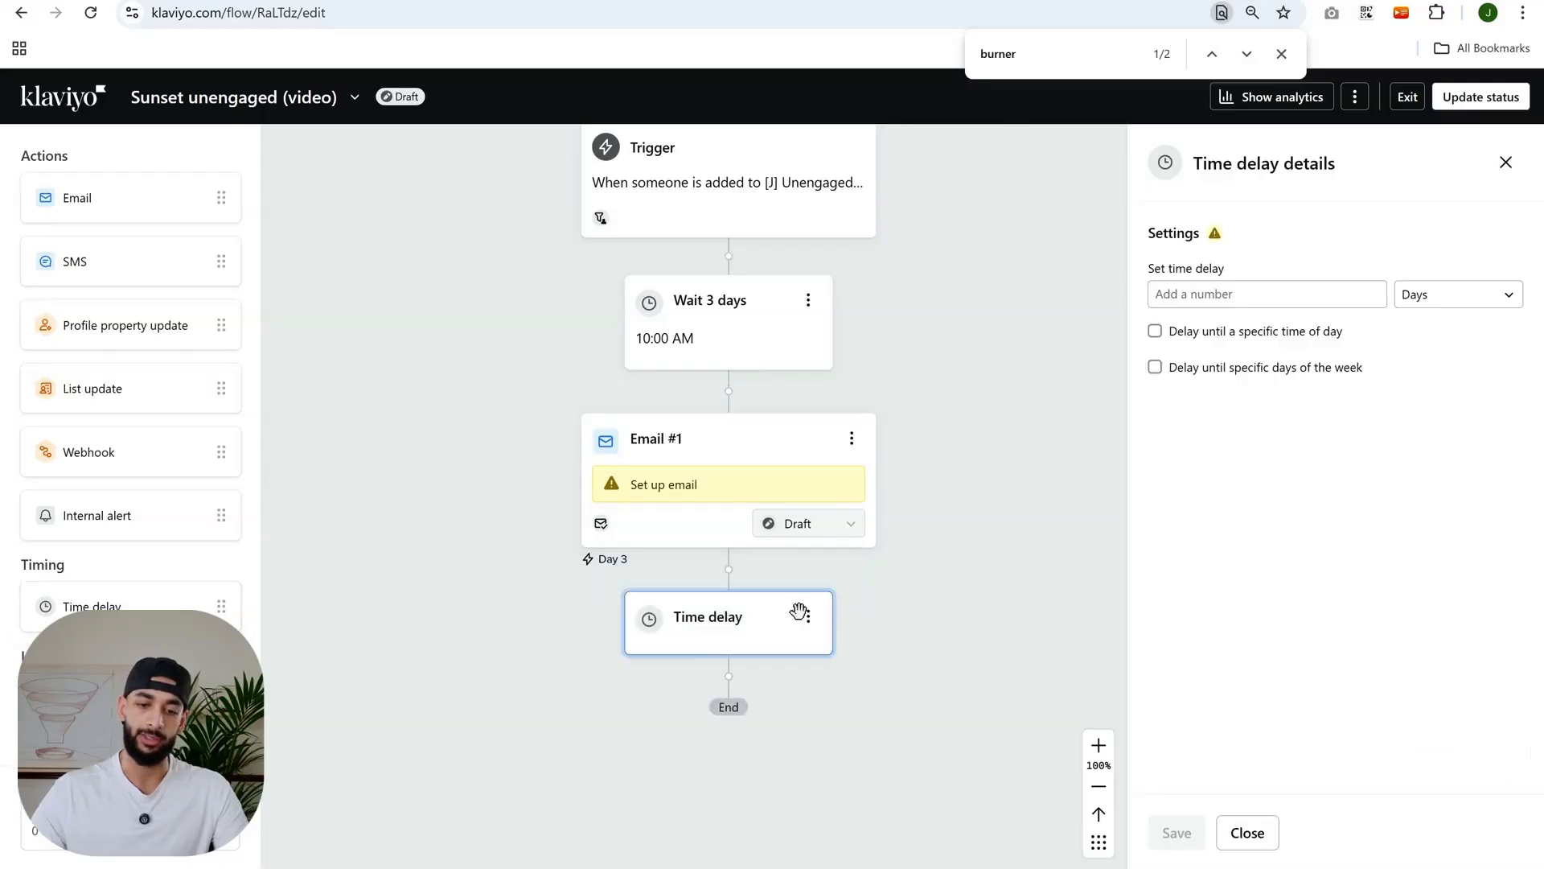
- Set the new time delay to 6 days, delayed until 2:00 PM in the recipient's local timezone, and save it
{"action": "left_click", "coordinate": [1259, 291]}
{"action": "type", "text": "6"}
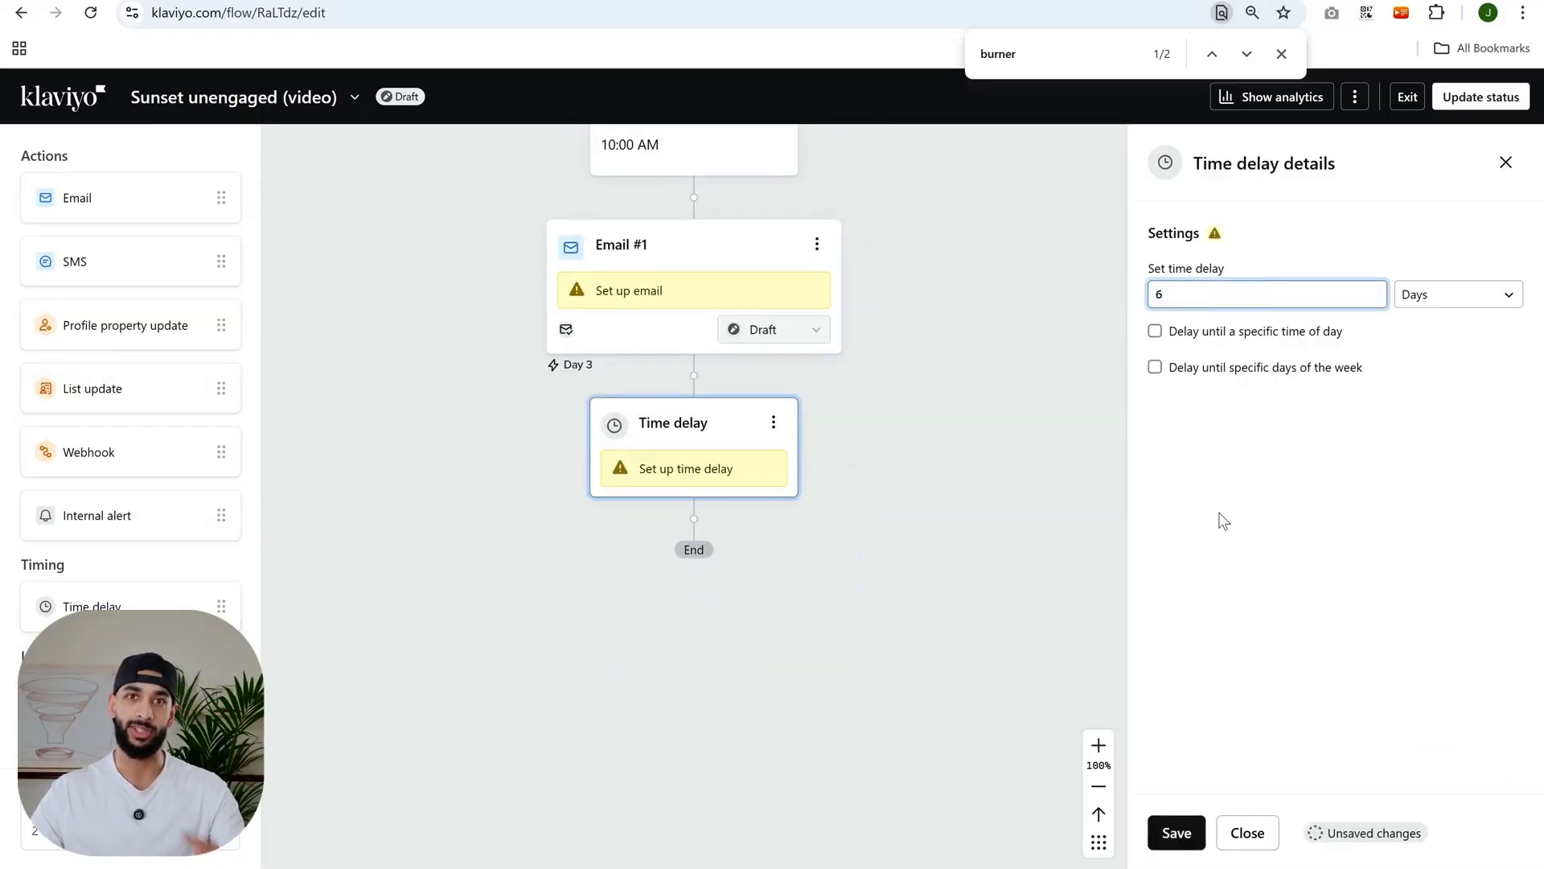
{"action": "left_click", "coordinate": [1256, 333]}
{"action": "left_click", "coordinate": [1249, 382]}
{"action": "type", "text": "2"}
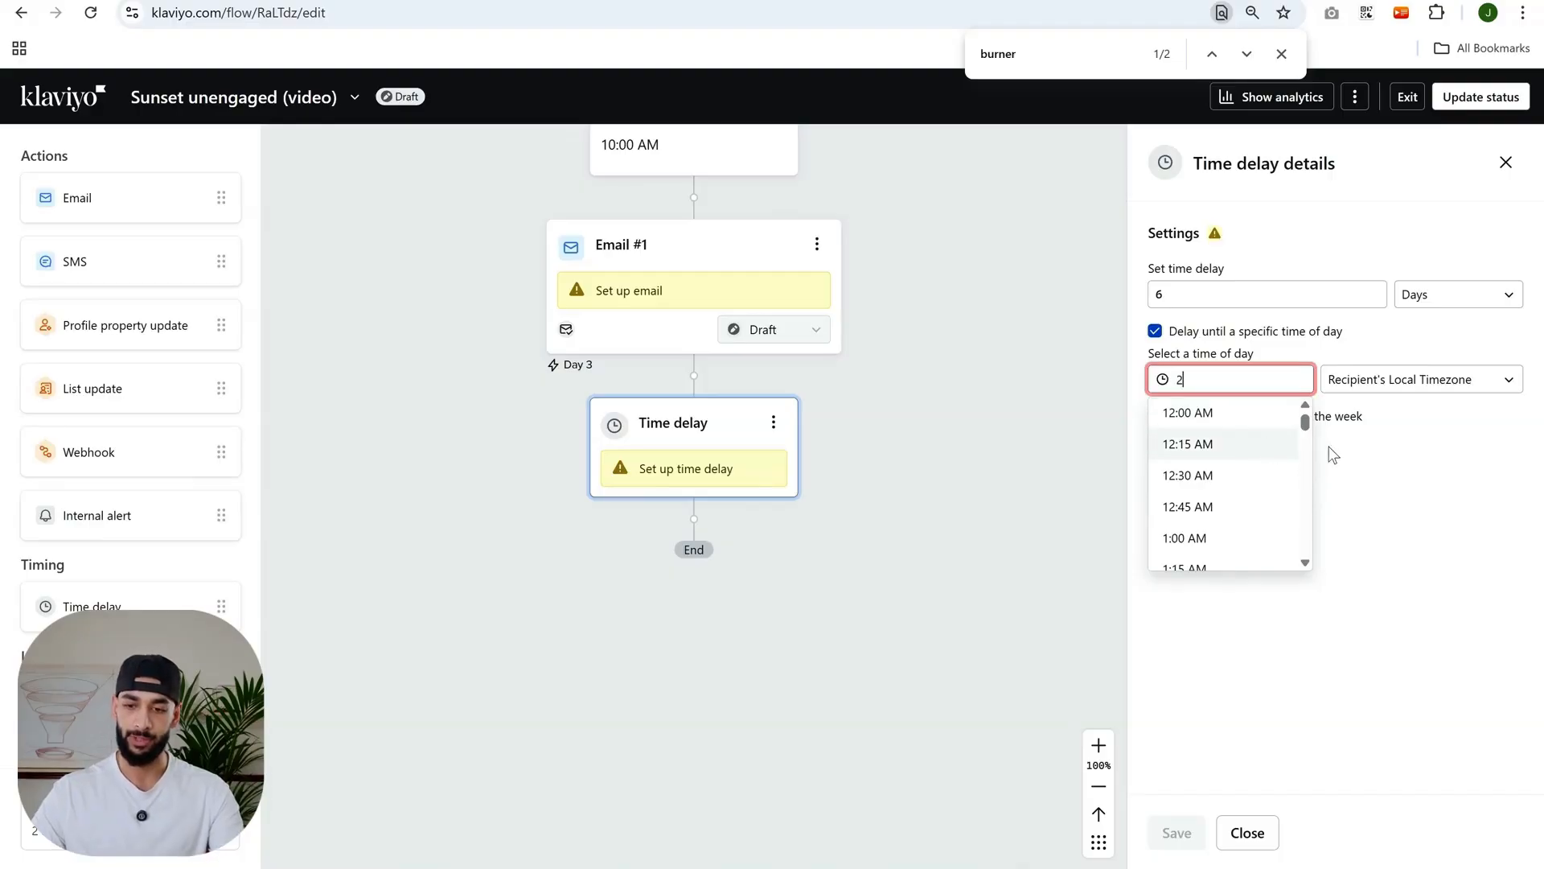
{"action": "scroll", "coordinate": [1218, 482], "scroll_direction": "down", "scroll_amount": 15}
{"action": "scroll", "coordinate": [1223, 486], "scroll_direction": "up", "scroll_amount": 2}
{"action": "left_click", "coordinate": [1211, 521]}
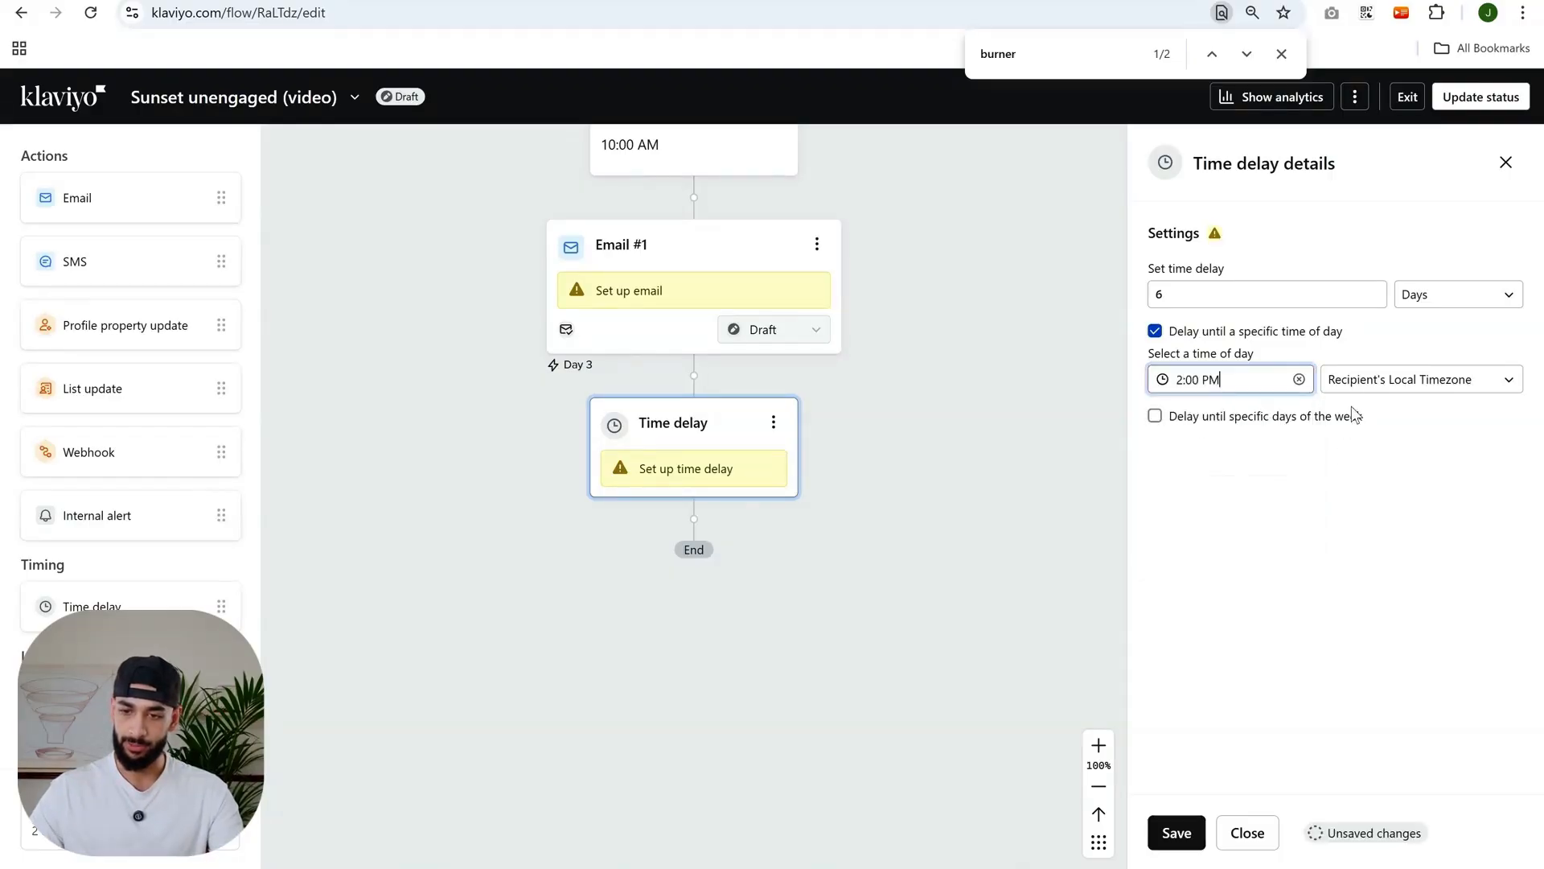
{"action": "left_click", "coordinate": [1379, 379]}
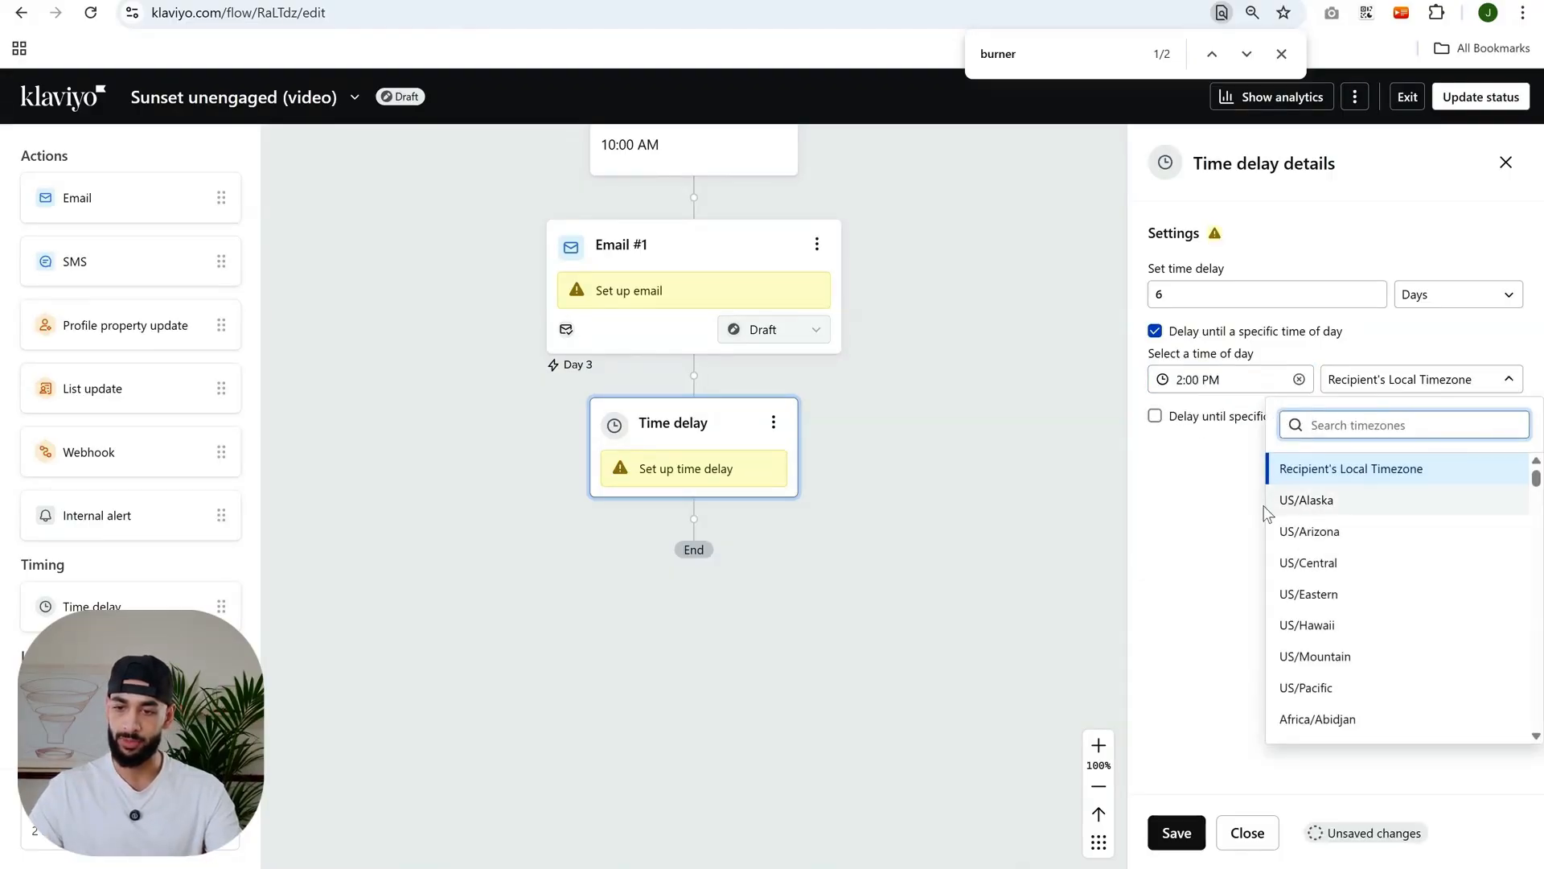
{"action": "left_click", "coordinate": [1231, 513]}
{"action": "left_click", "coordinate": [1183, 842]}
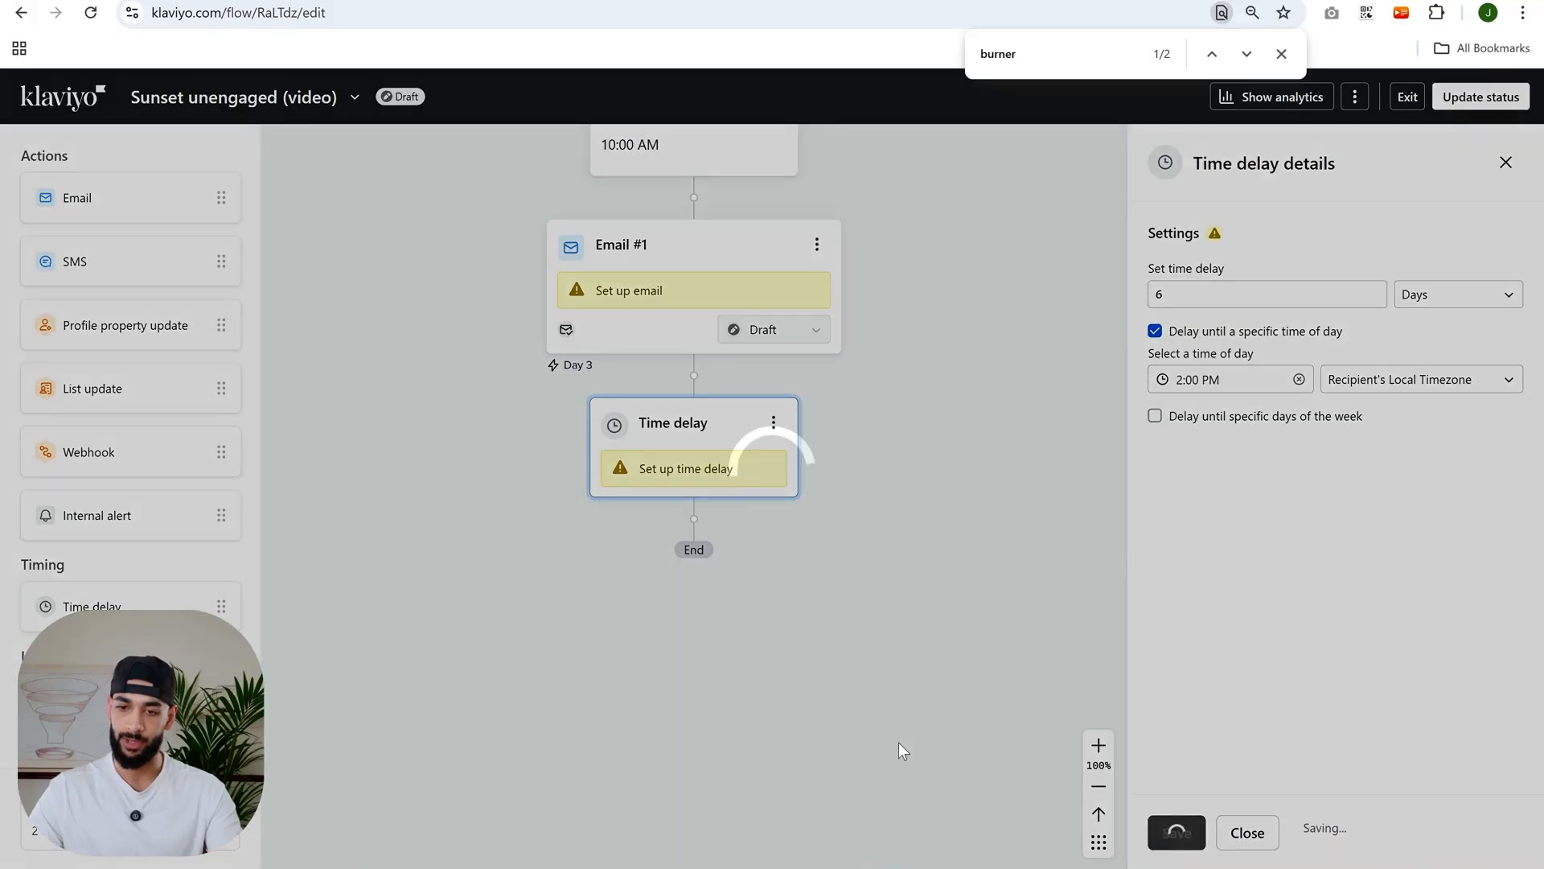
- Add a second email after the 6-day delay
{"action": "left_click_drag", "start_coordinate": [45, 209], "coordinate": [700, 495]}
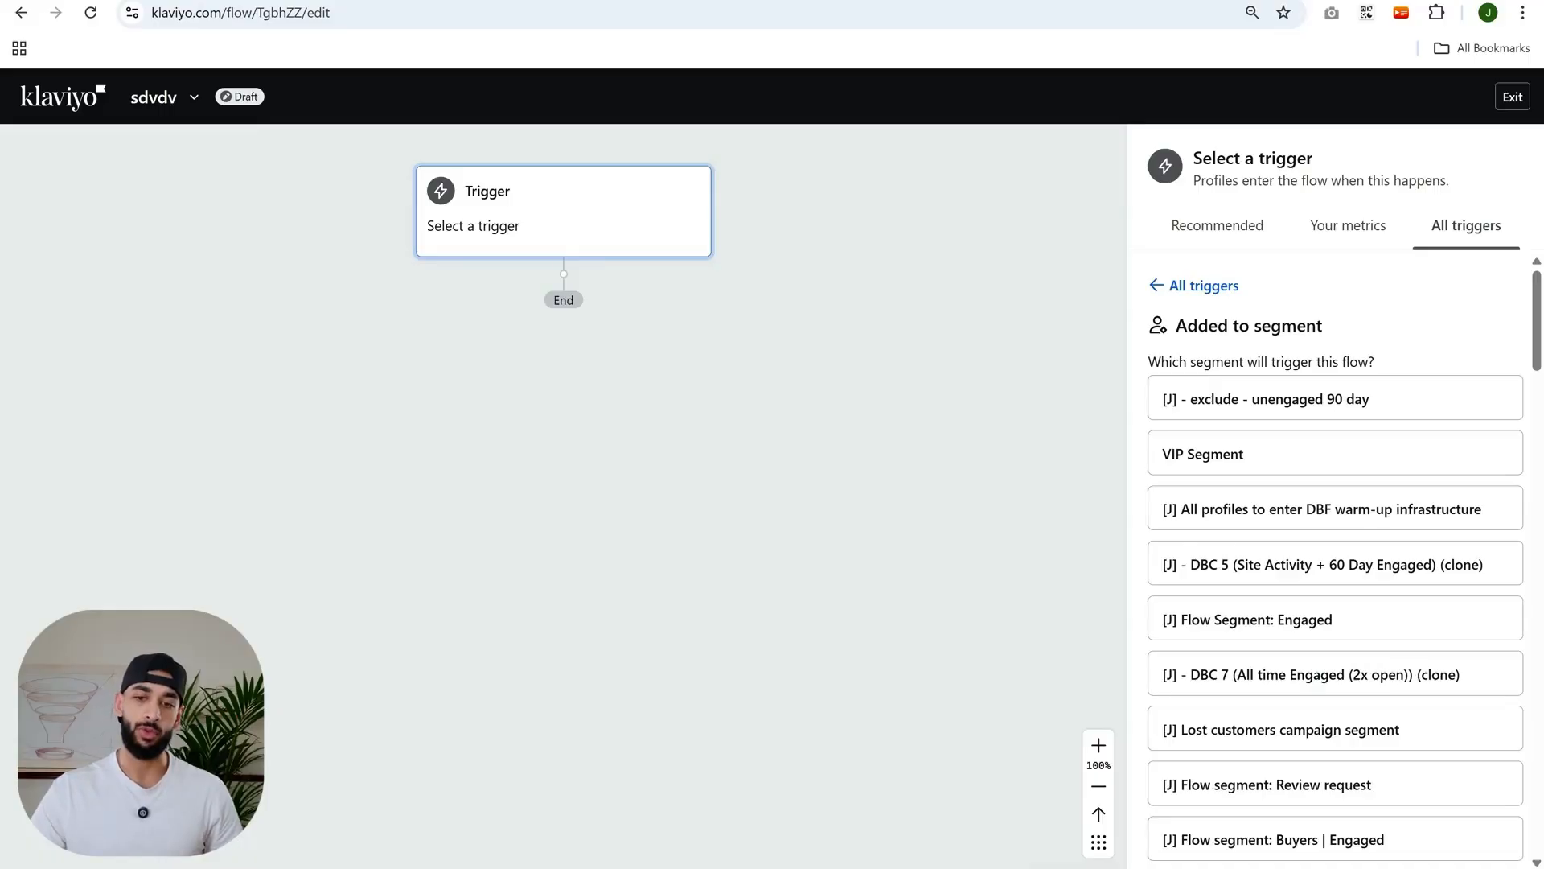
{"action": "key", "text": "alt+Left"}
{"action": "left_click", "coordinate": [849, 137]}
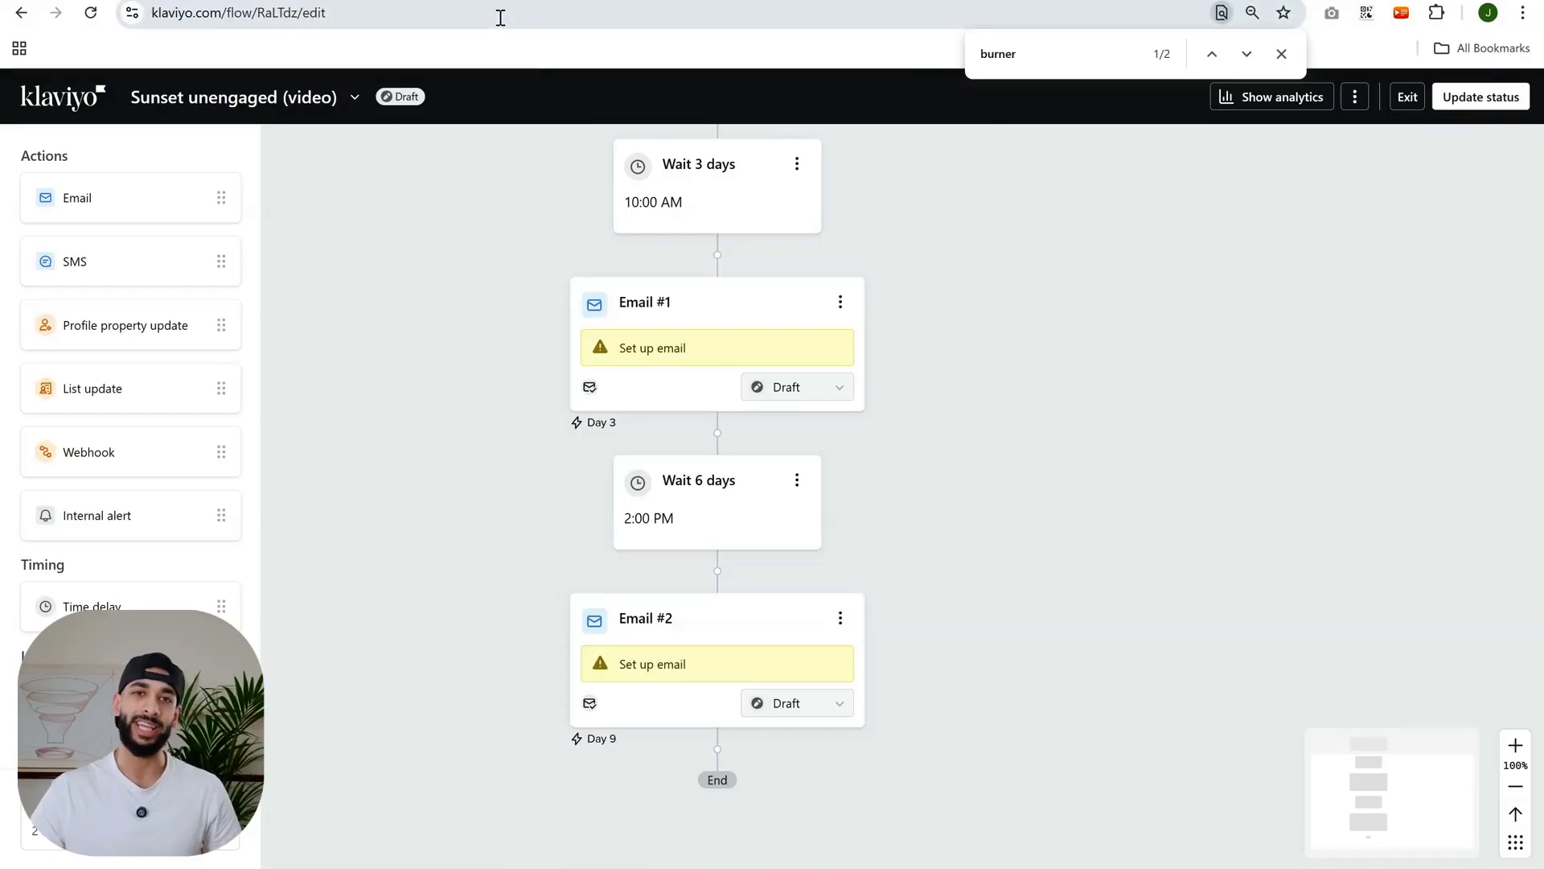
- Create a text-only email as the template for Email #1
{"action": "left_click", "coordinate": [689, 326]}
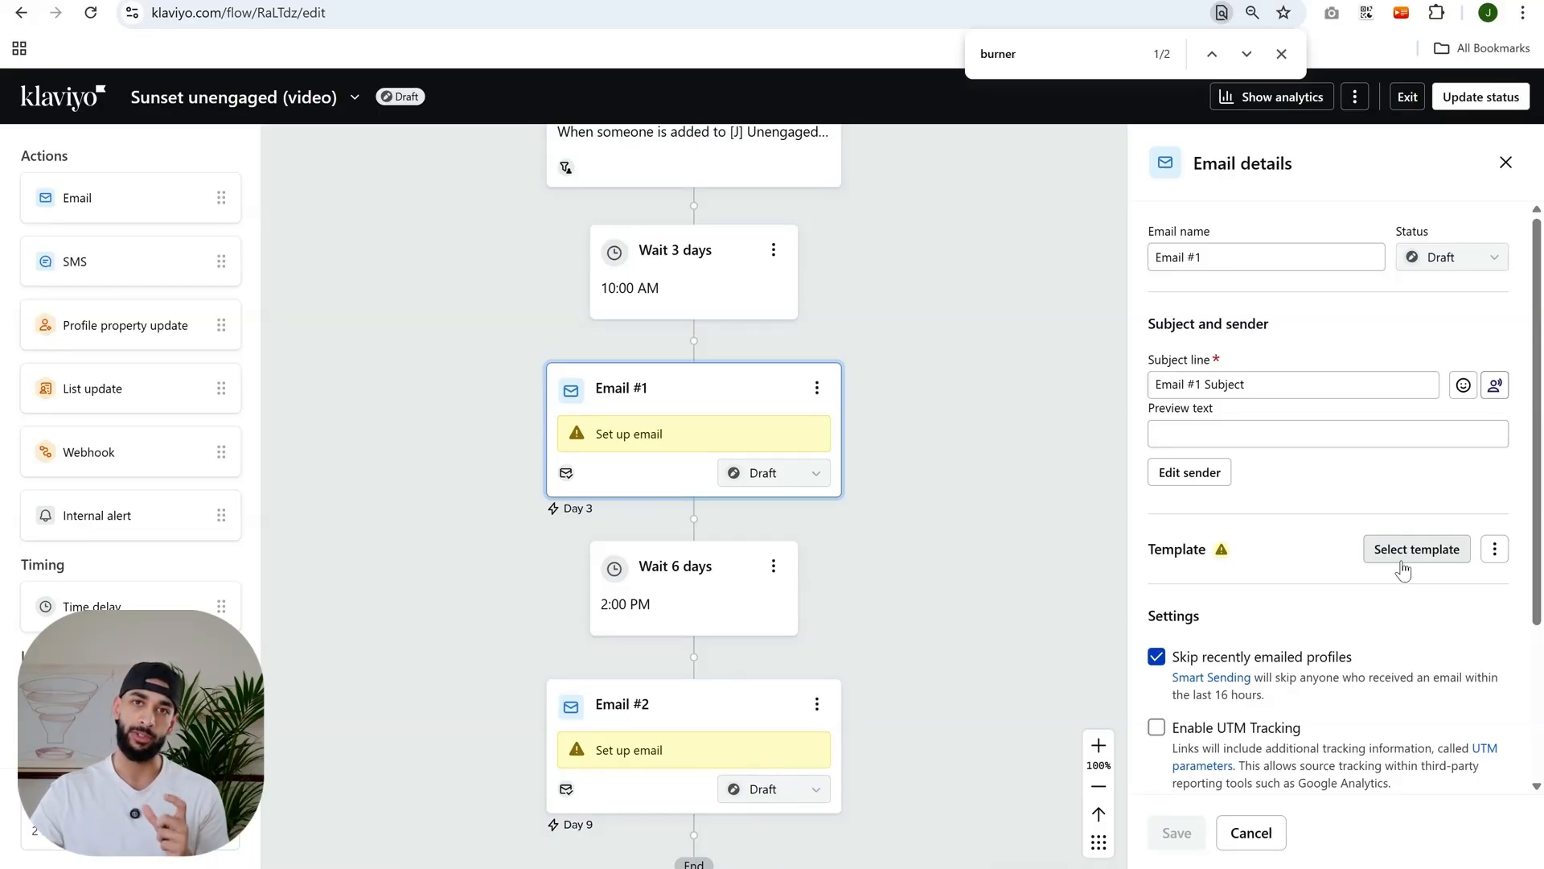
{"action": "left_click_drag", "start_coordinate": [731, 201], "coordinate": [740, 275]}
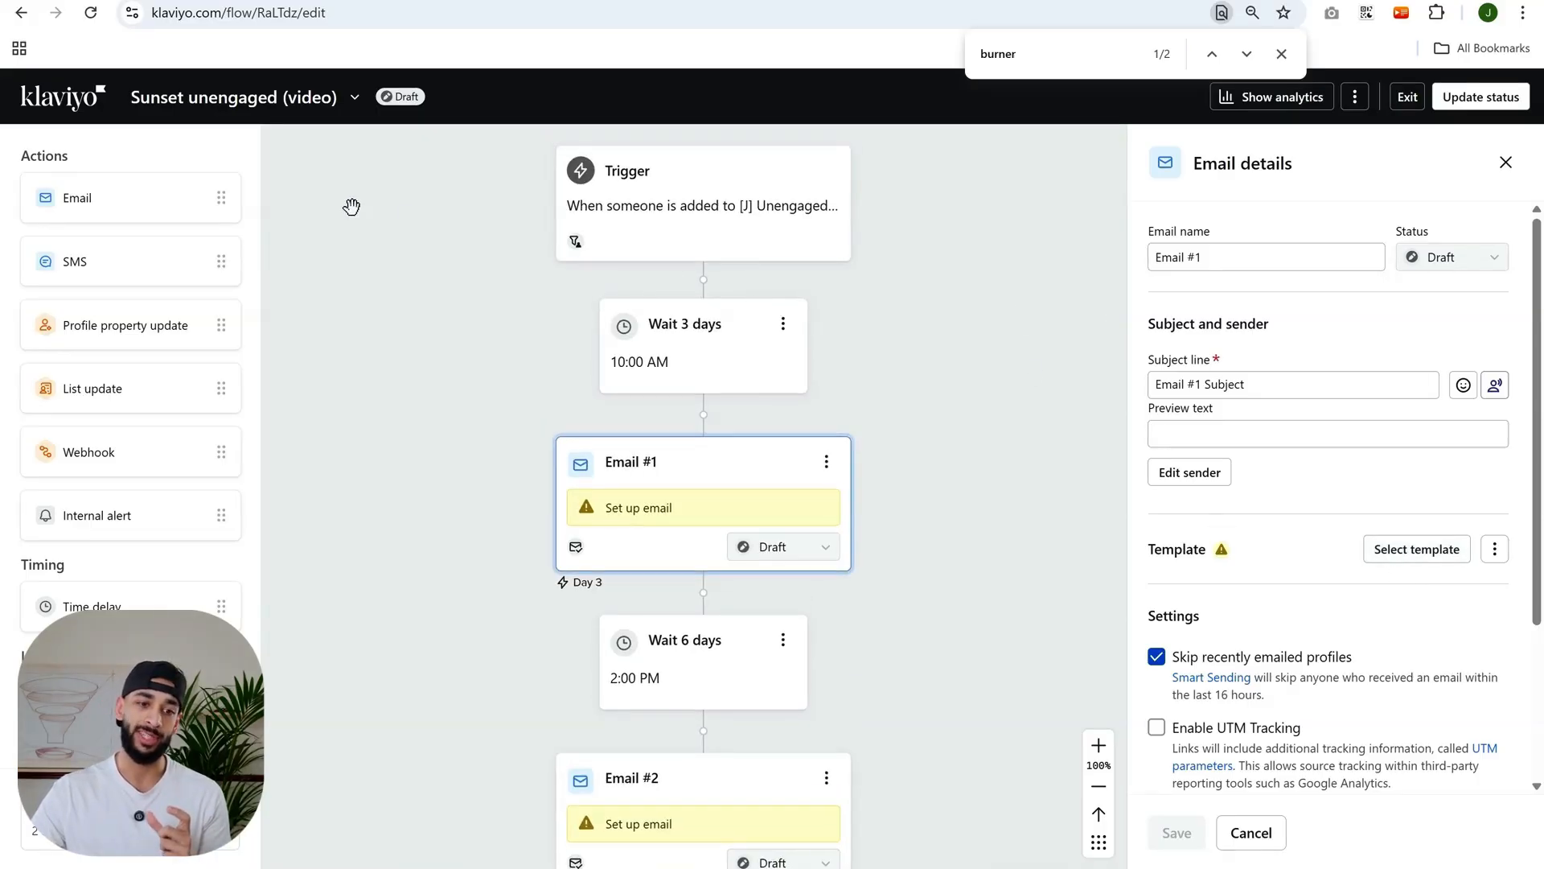
{"action": "mouse_move", "coordinate": [990, 531]}
{"action": "left_mouse_down"}
{"action": "mouse_move", "coordinate": [991, 619]}
{"action": "mouse_move", "coordinate": [978, 510]}
{"action": "left_mouse_up"}
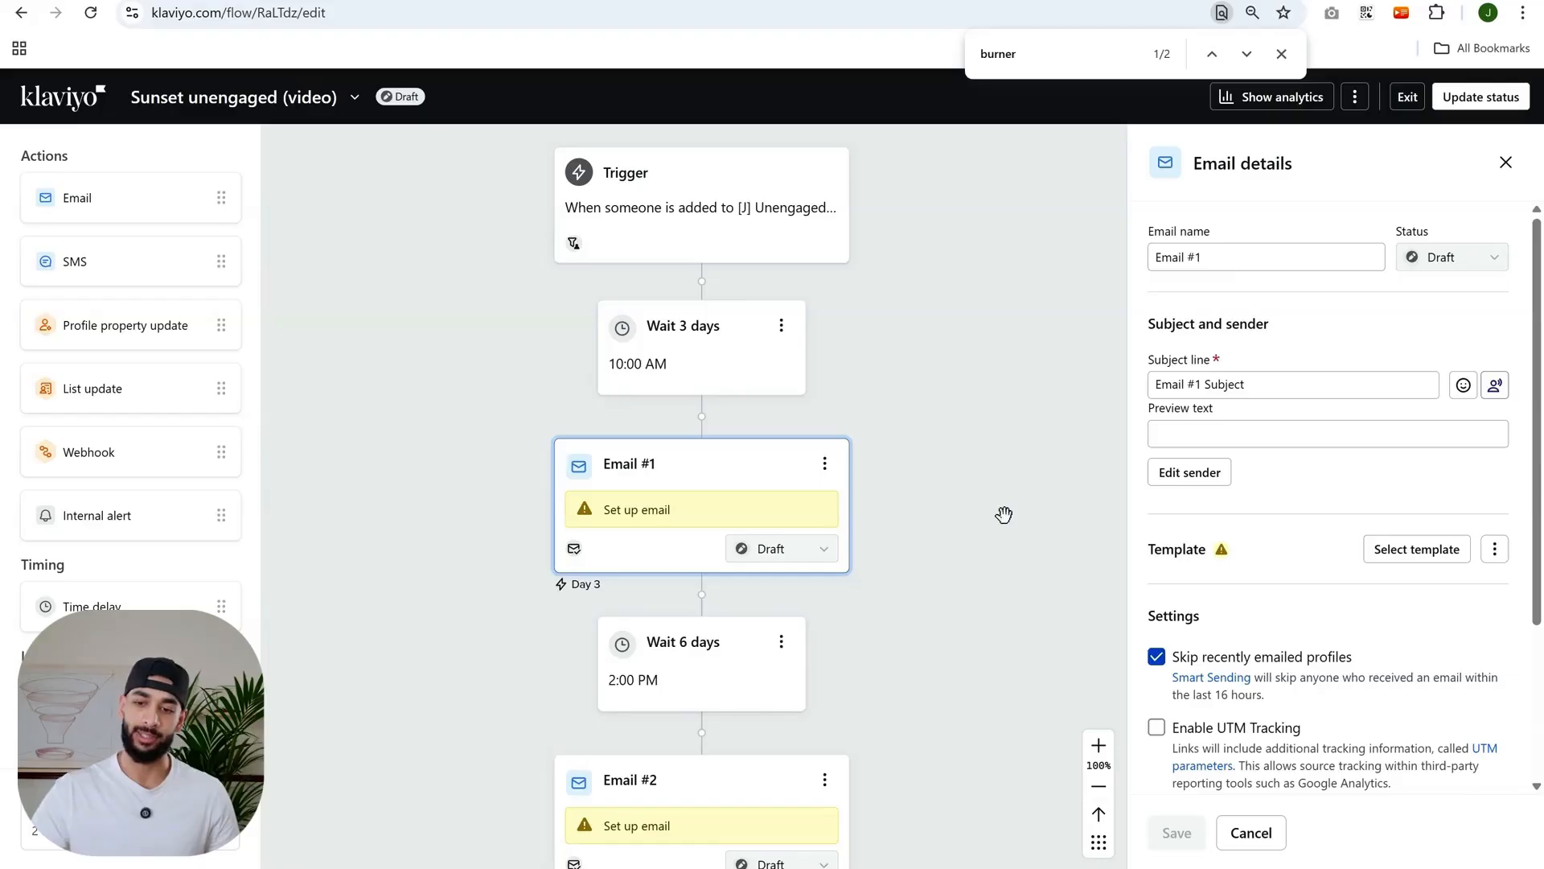
{"action": "left_click", "coordinate": [1494, 548]}
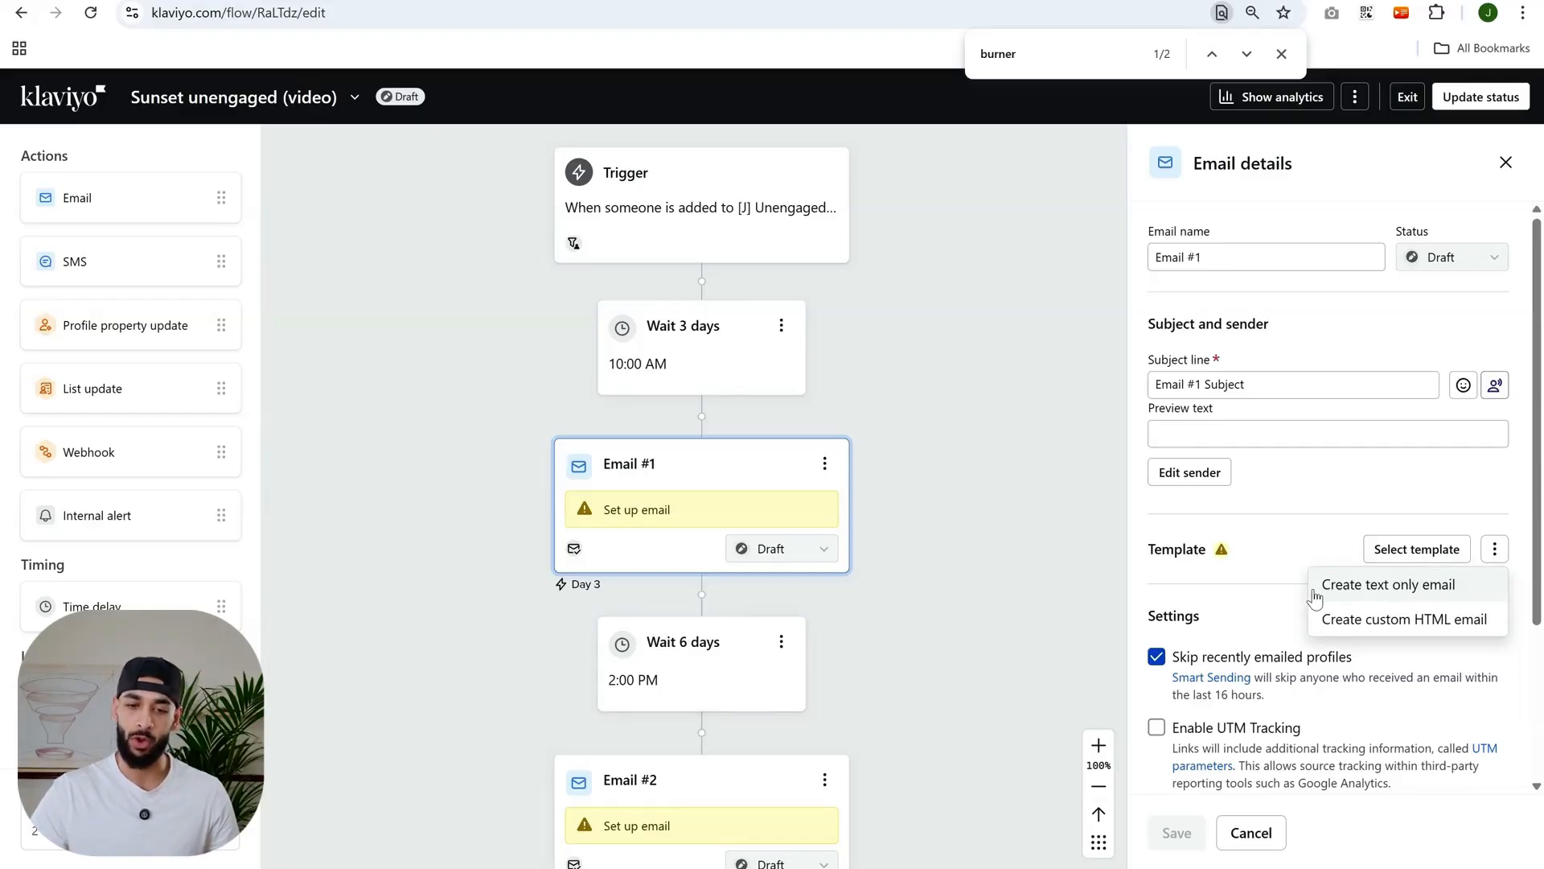
{"action": "scroll", "coordinate": [686, 499], "scroll_direction": "down", "scroll_amount": 1}
{"action": "left_click", "coordinate": [1494, 550]}
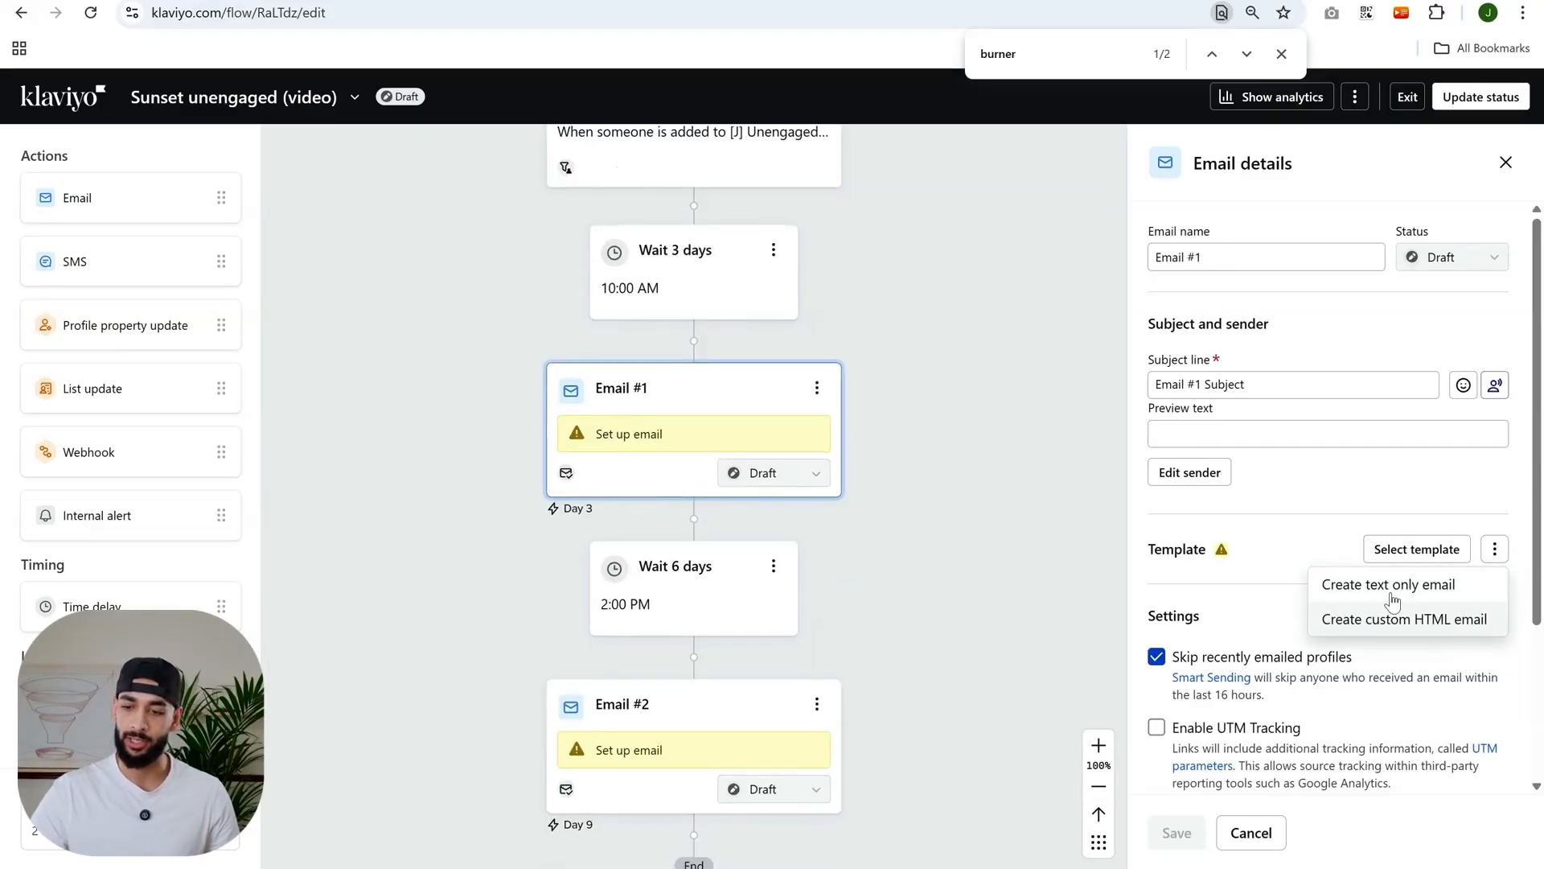
{"action": "left_click", "coordinate": [1397, 600]}
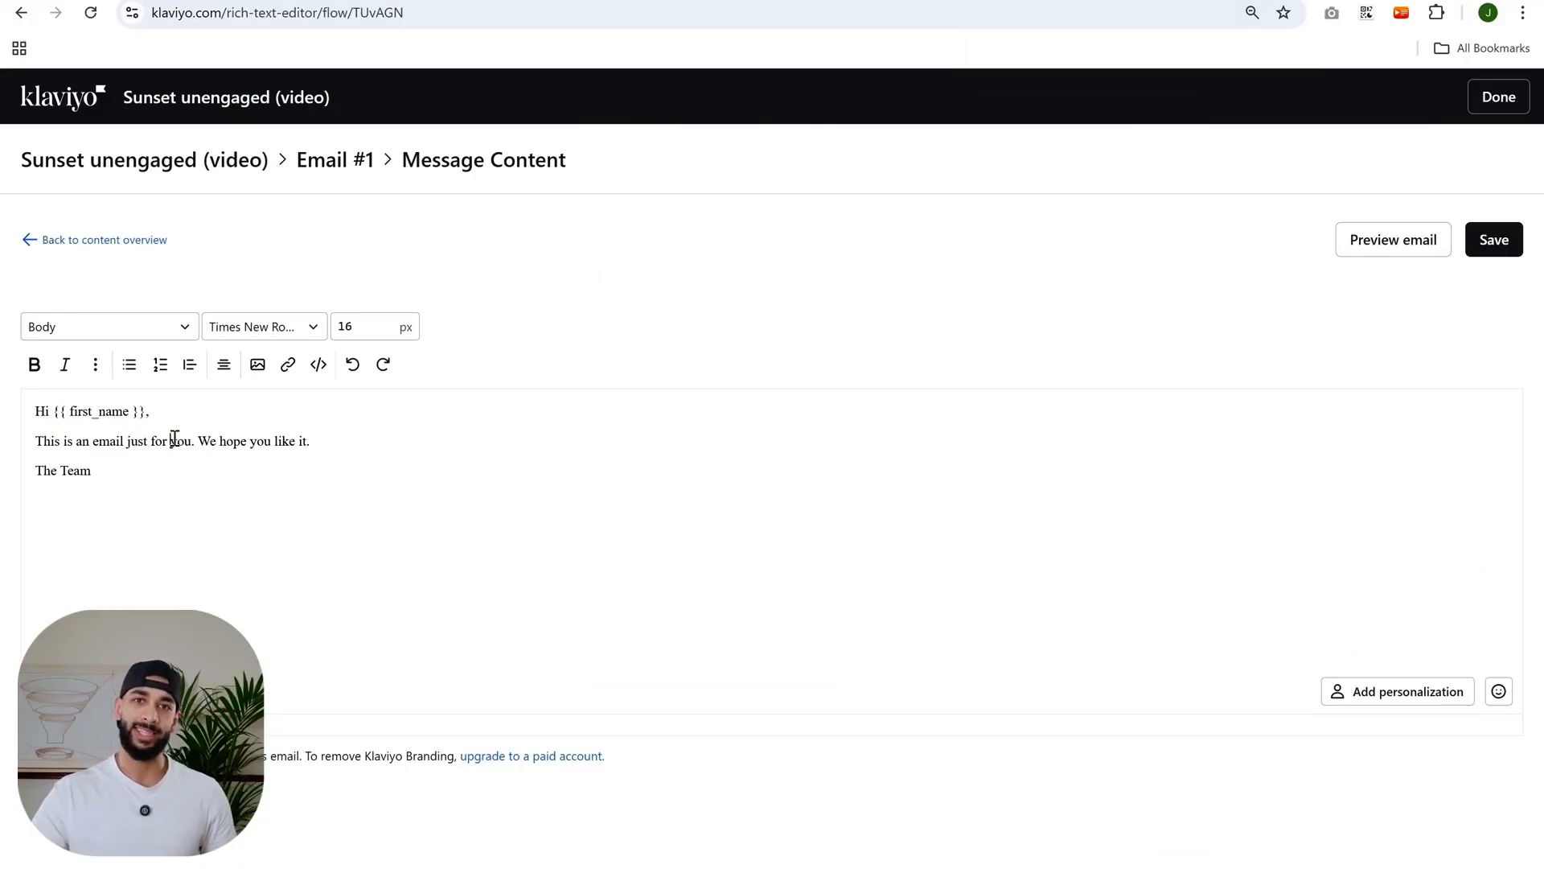
- Review the default text-only email content and return to the flow
{"action": "left_click", "coordinate": [171, 440]}
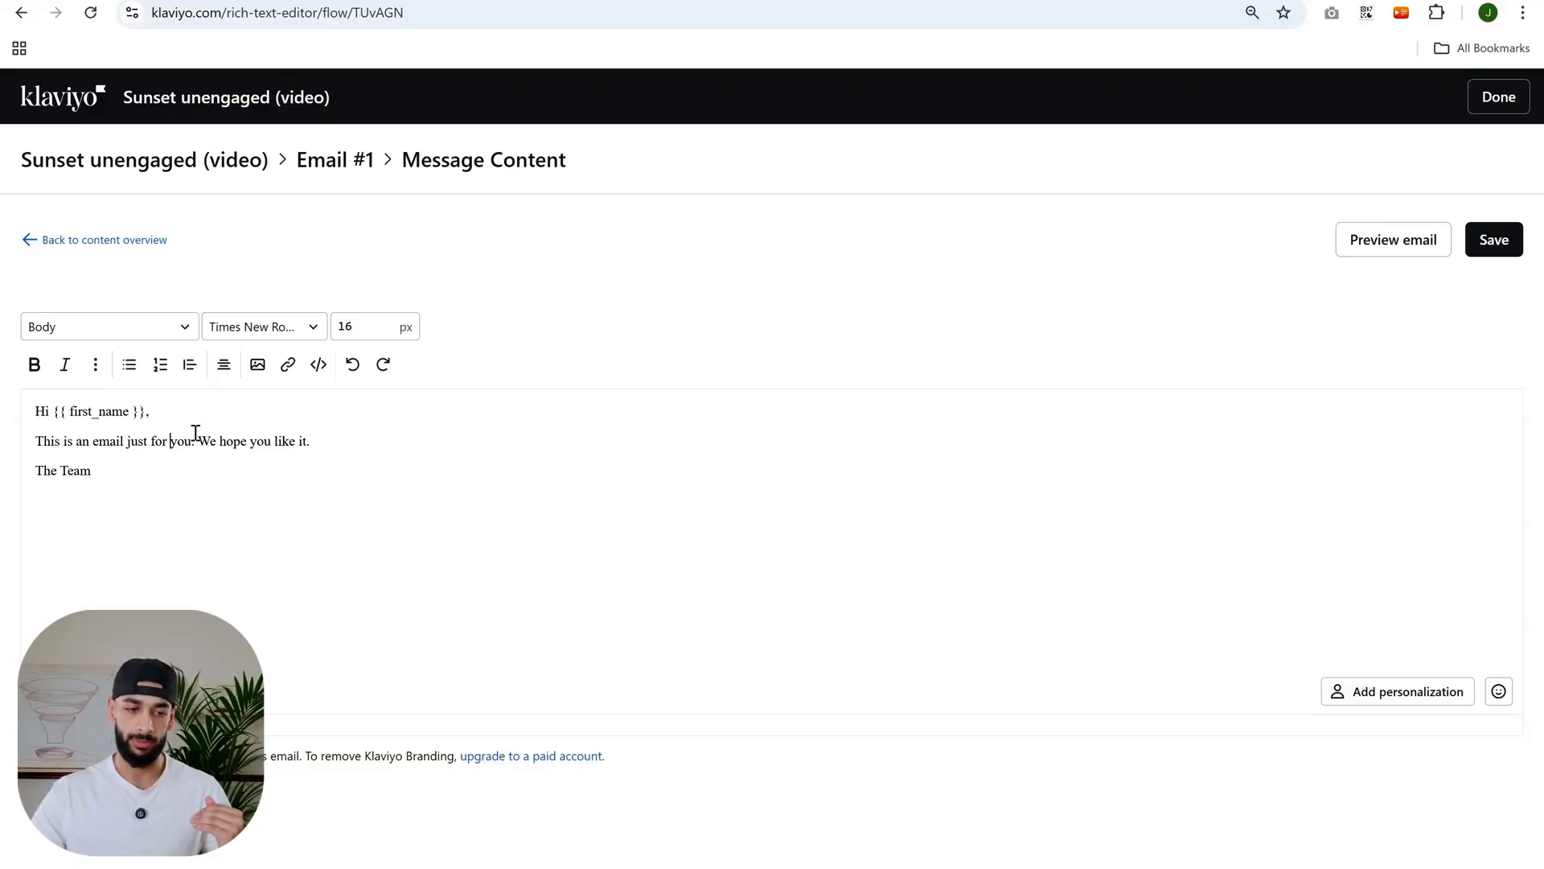
{"action": "left_click_drag", "start_coordinate": [210, 467], "coordinate": [4, 394]}
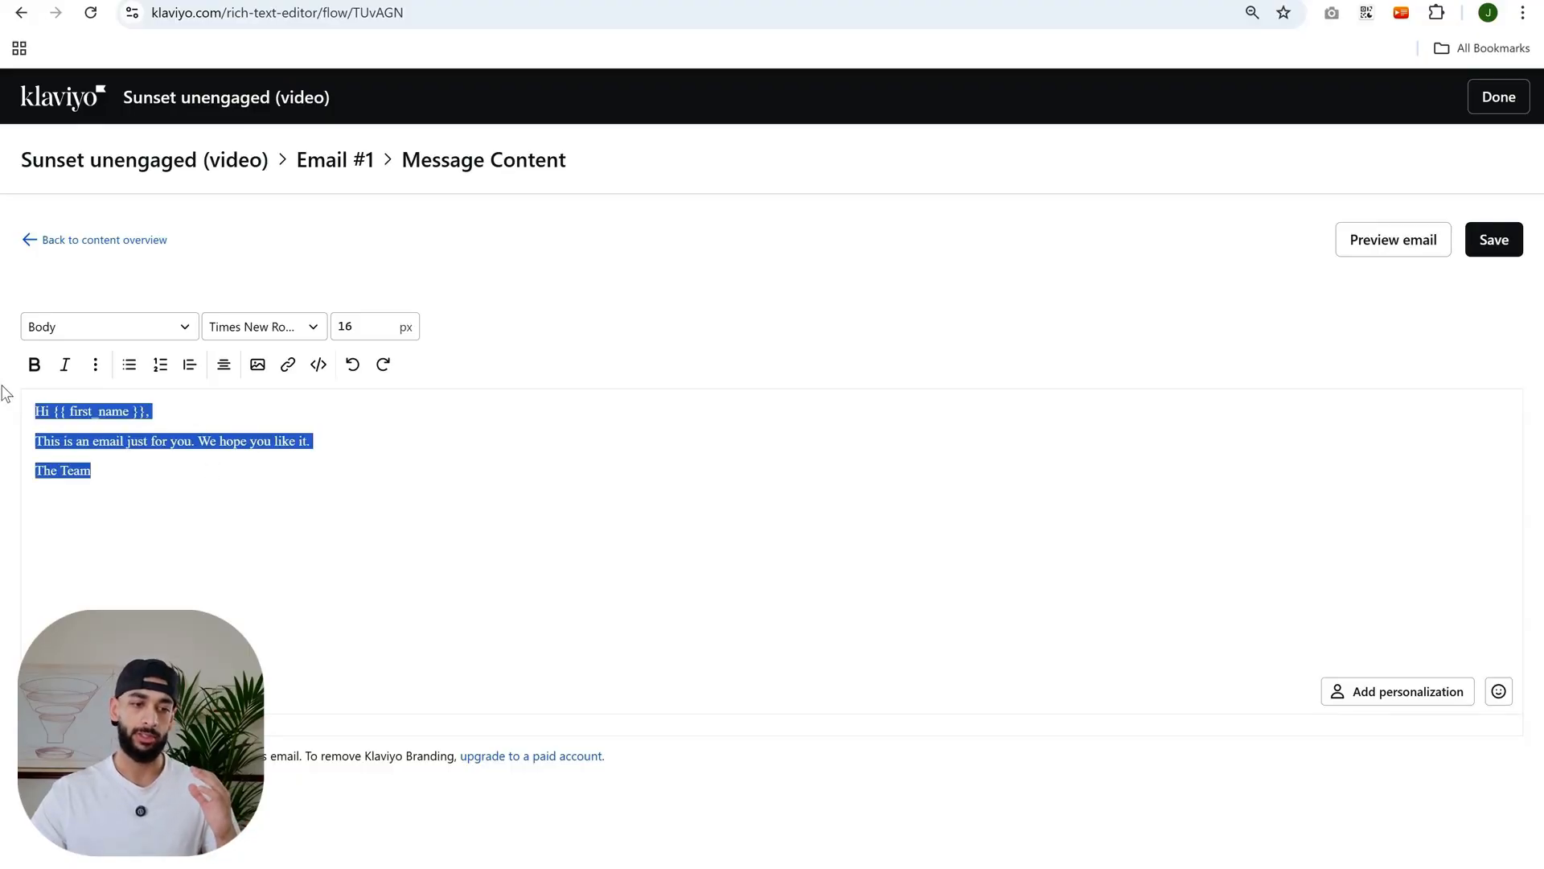
{"action": "left_click", "coordinate": [157, 493]}
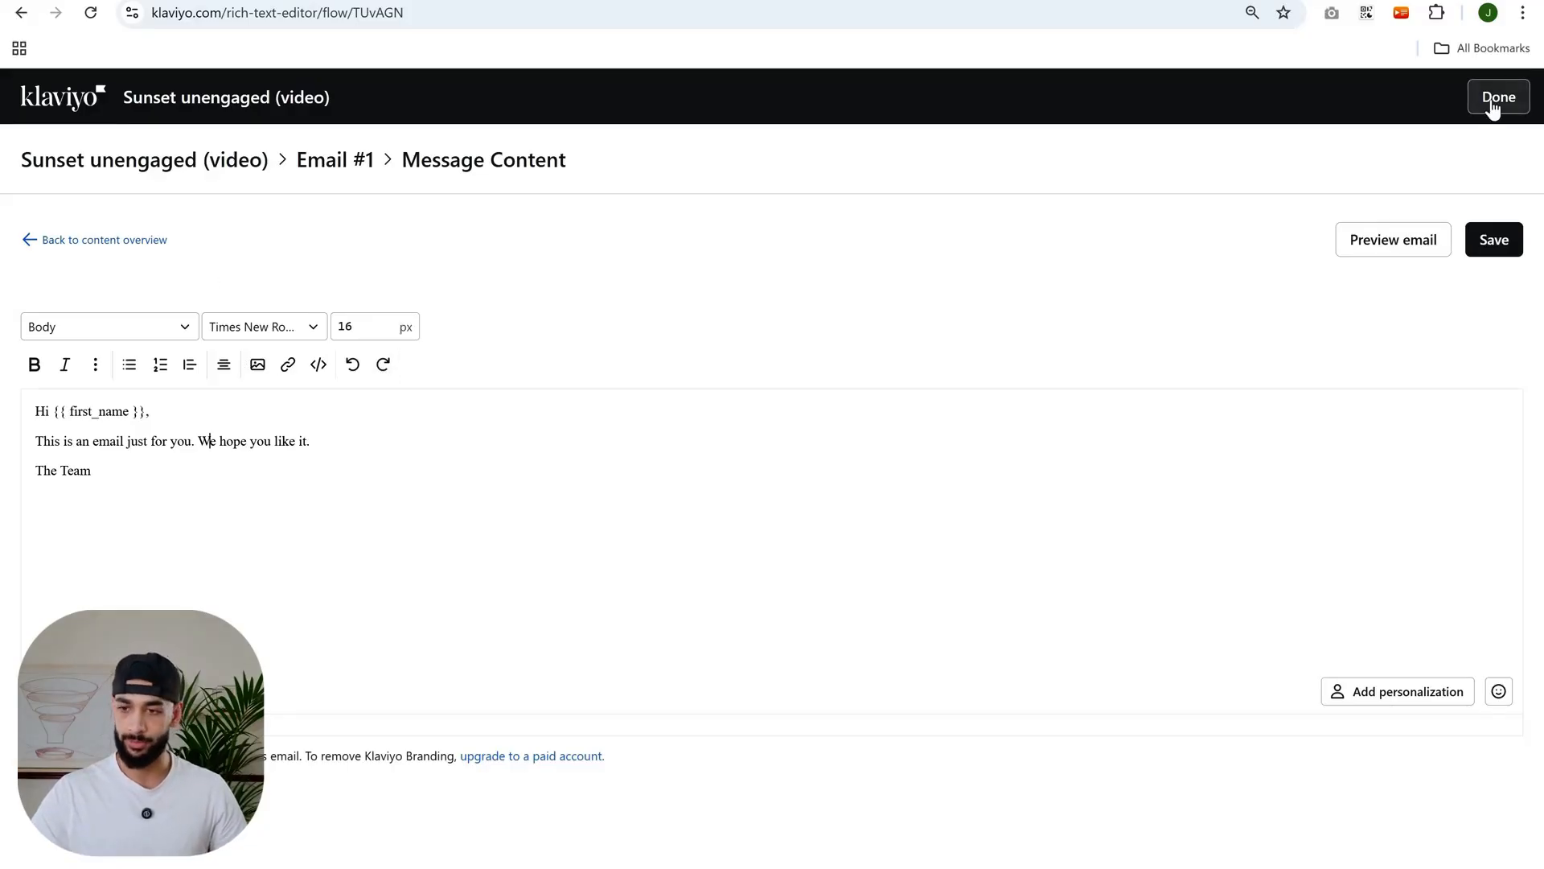
{"action": "left_click", "coordinate": [38, 225]}
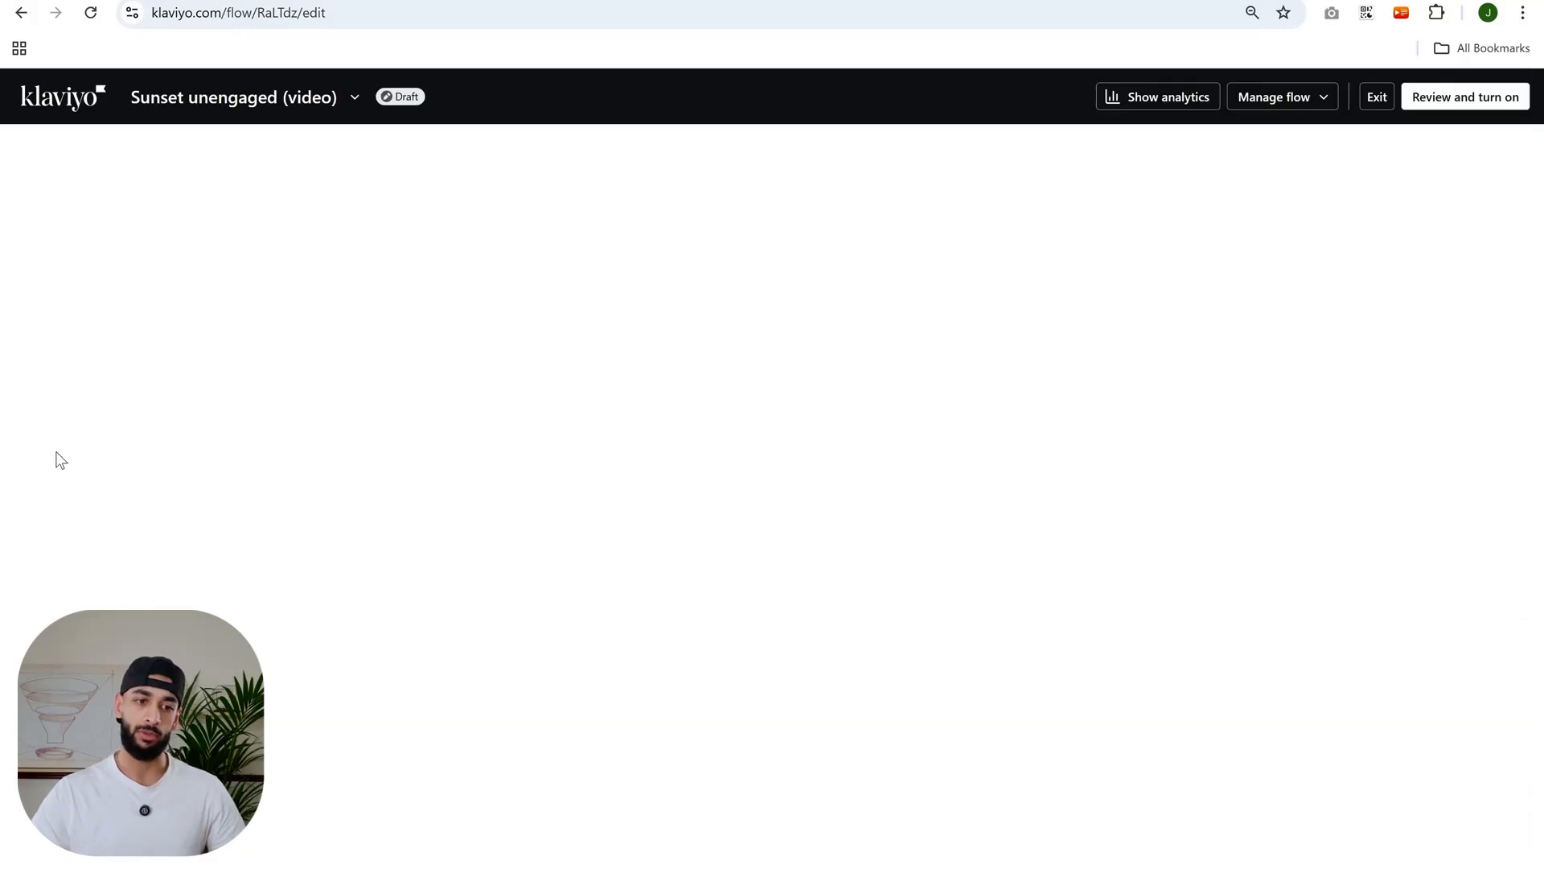
- Open the second email's details to review them, then close the panel
{"action": "scroll", "coordinate": [1024, 458], "scroll_direction": "down", "scroll_amount": 3}
{"action": "scroll", "coordinate": [693, 474], "scroll_direction": "down", "scroll_amount": 2}
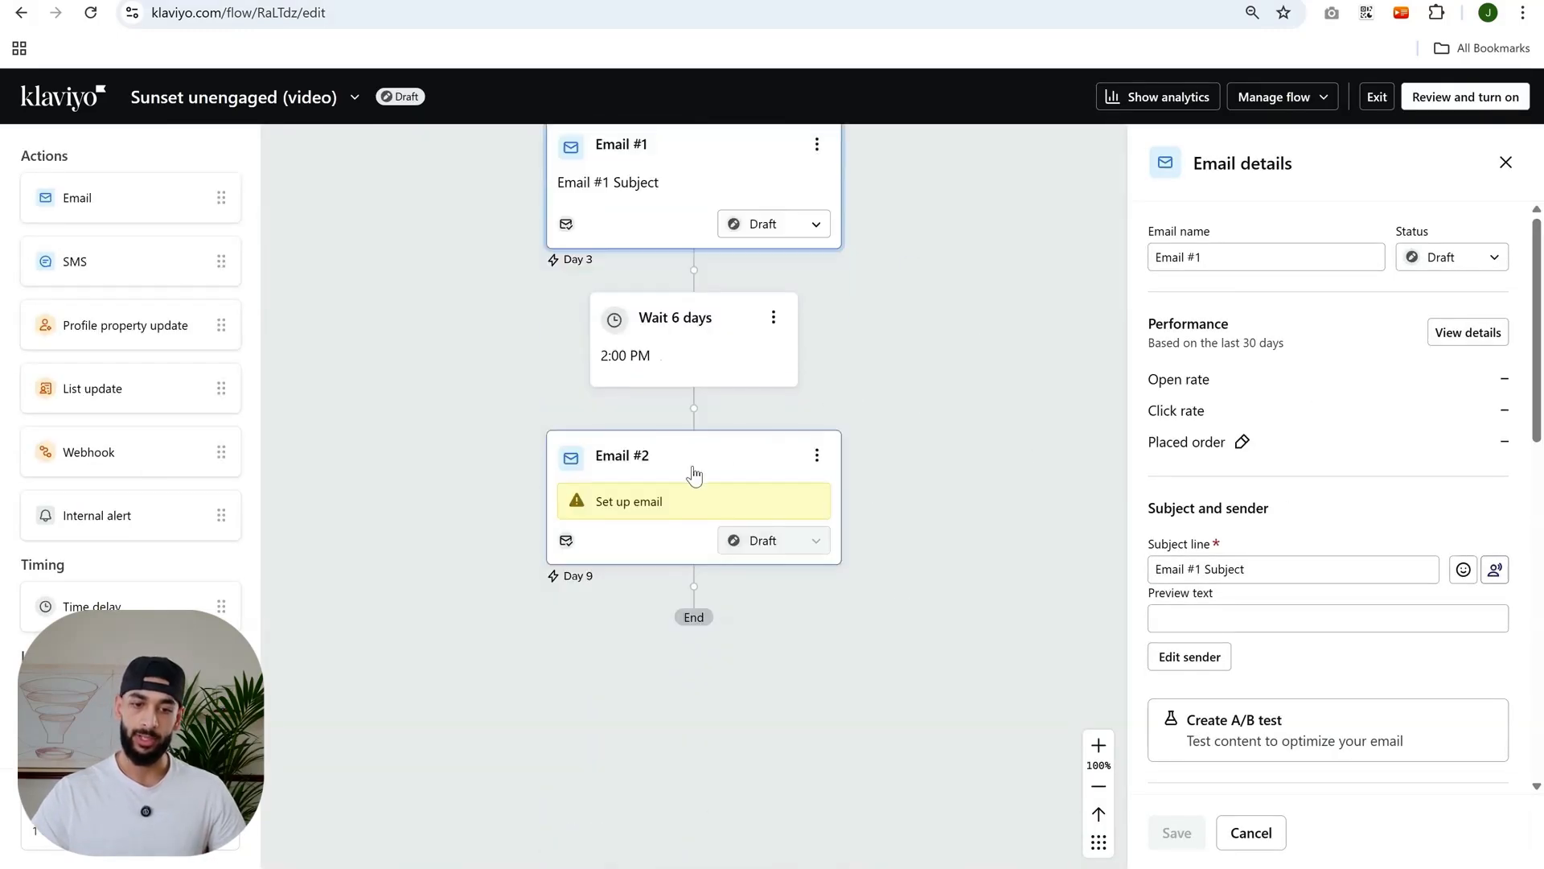
{"action": "left_click", "coordinate": [692, 475]}
{"action": "scroll", "coordinate": [690, 462], "scroll_direction": "up", "scroll_amount": 3}
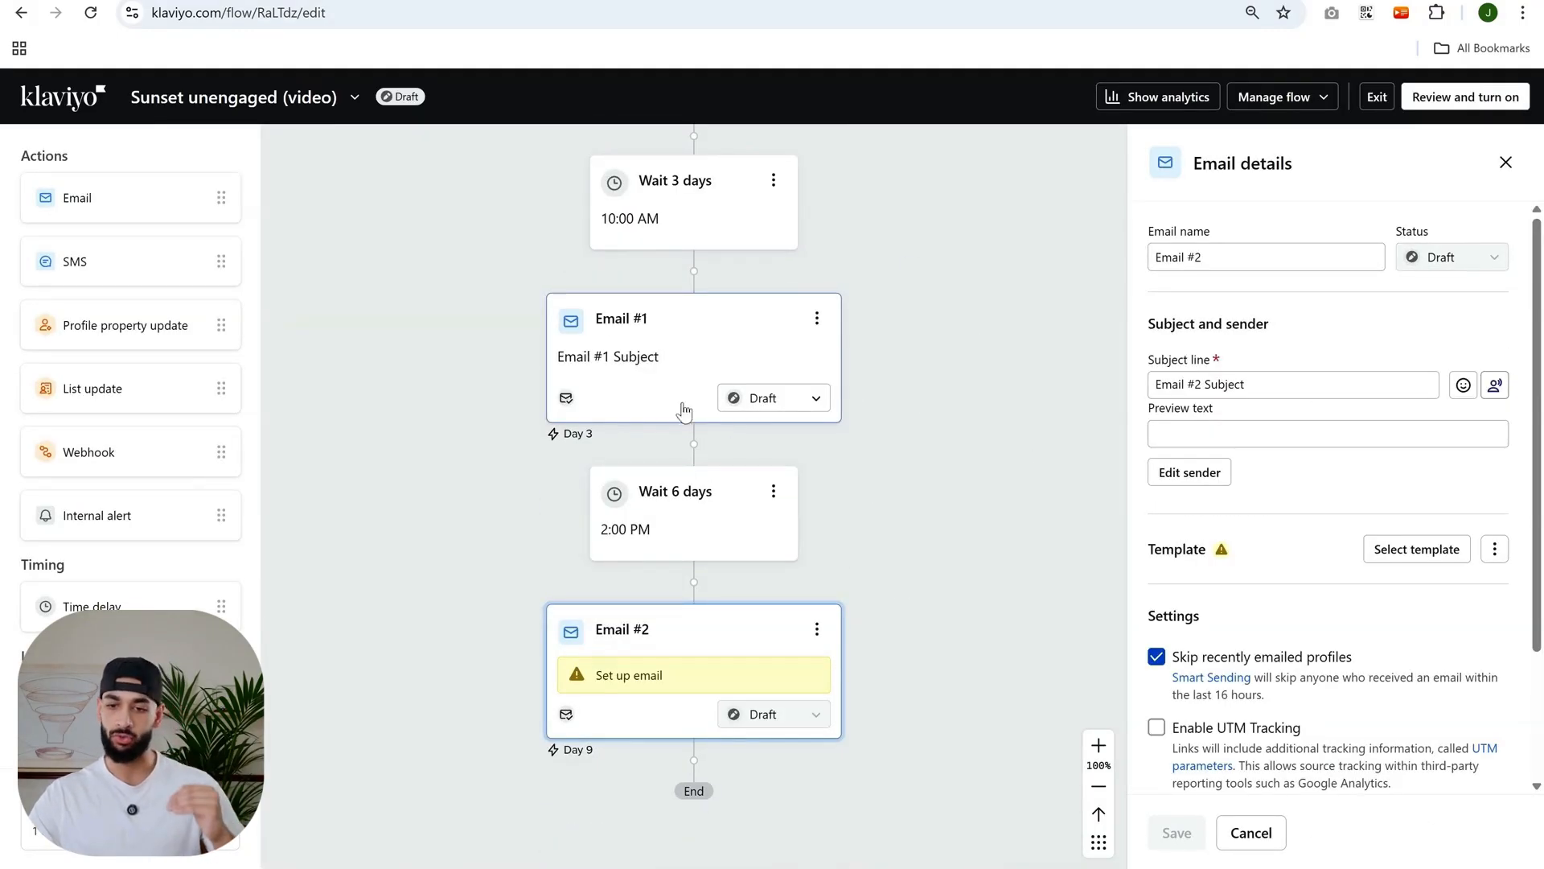
{"action": "scroll", "coordinate": [981, 590], "scroll_direction": "down", "scroll_amount": 2}
{"action": "scroll", "coordinate": [965, 361], "scroll_direction": "up", "scroll_amount": 3}
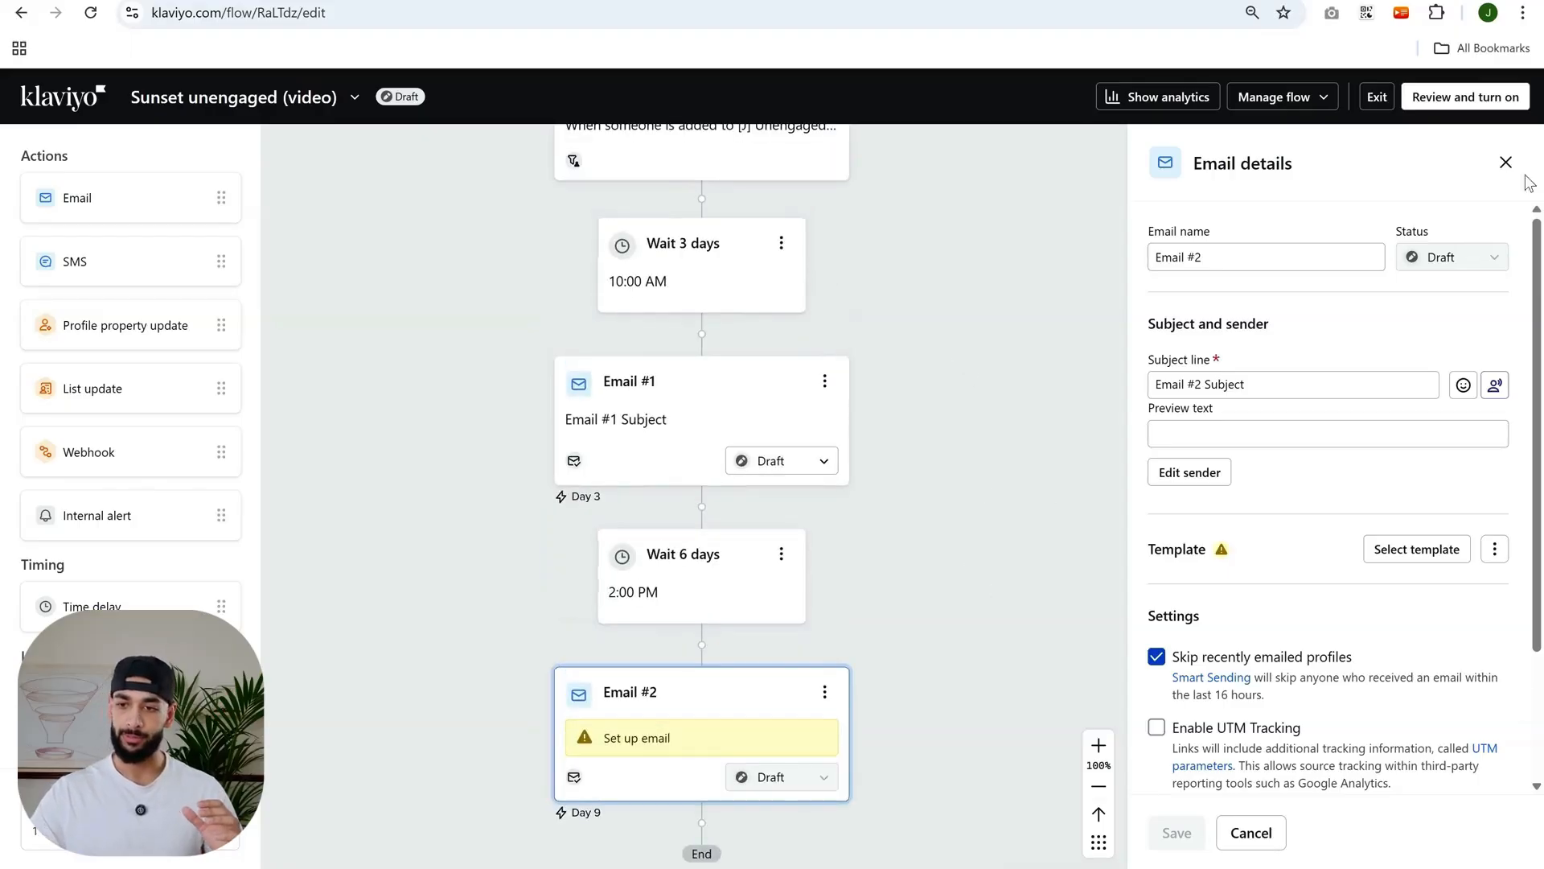
{"action": "left_click", "coordinate": [1506, 162]}
- Open the trigger's details to review its segment and profile filters, then close the panel
{"action": "scroll", "coordinate": [895, 326], "scroll_direction": "up", "scroll_amount": 3}
{"action": "left_click", "coordinate": [878, 318]}
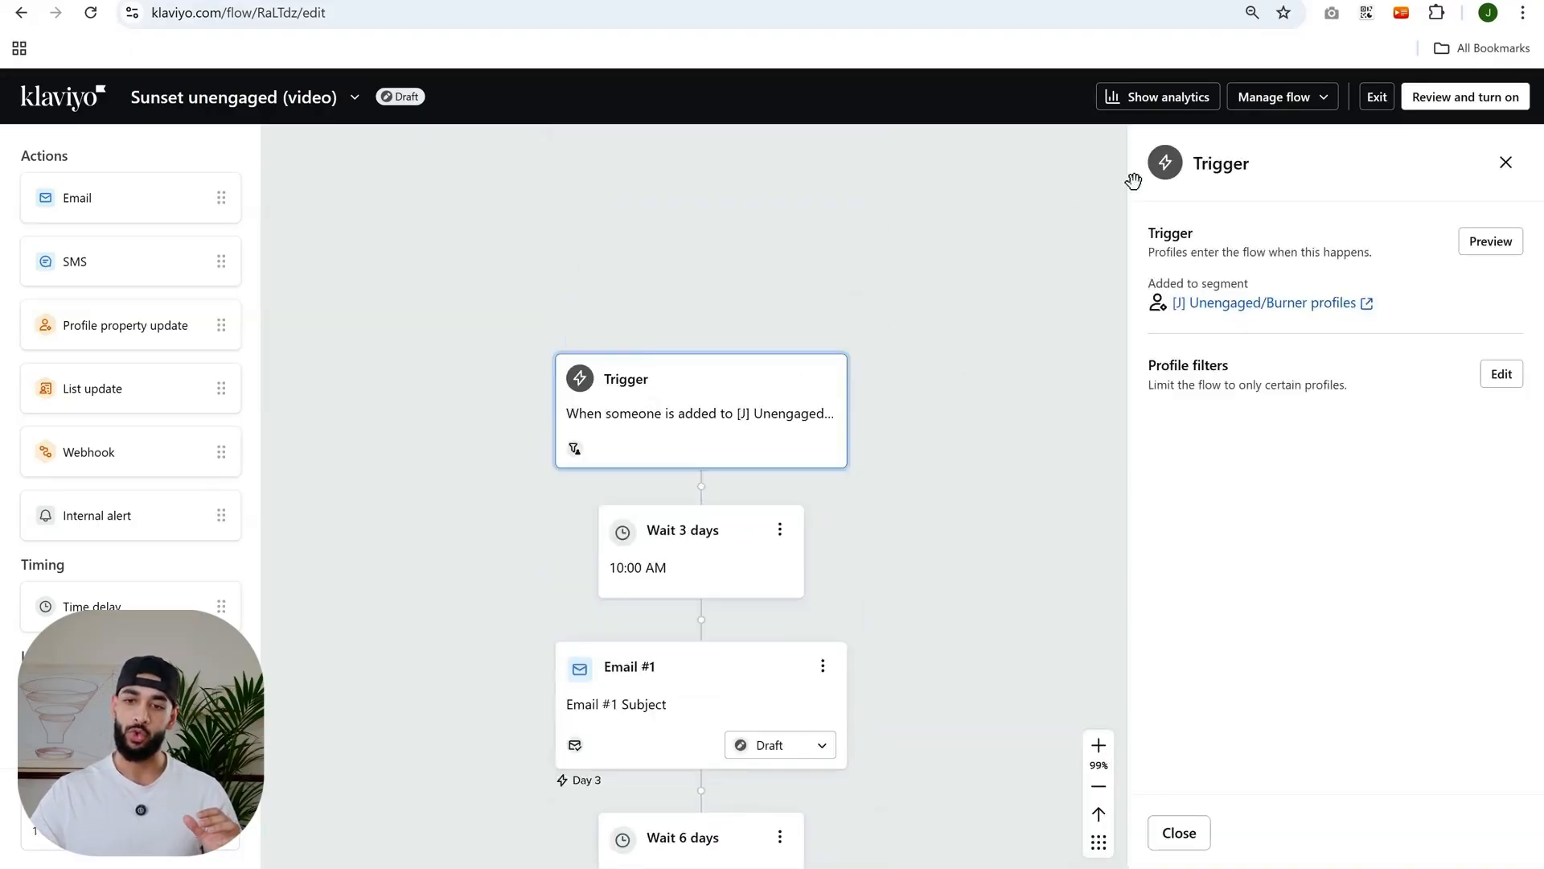
{"action": "left_click", "coordinate": [1282, 96]}
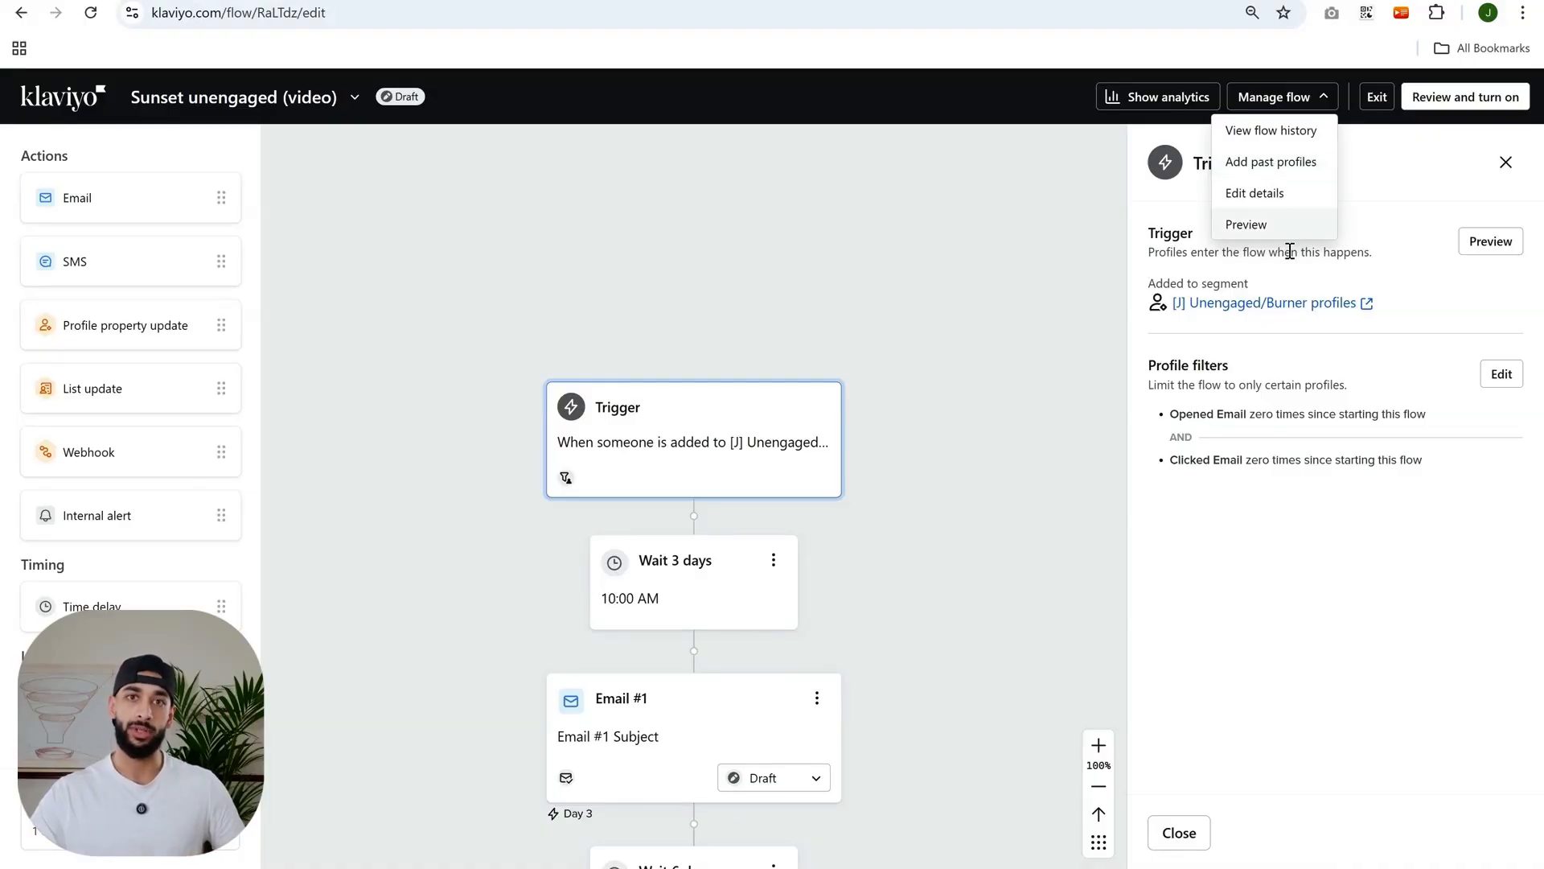
{"action": "scroll", "coordinate": [909, 482], "scroll_direction": "down", "scroll_amount": 5}
{"action": "scroll", "coordinate": [982, 335], "scroll_direction": "down", "scroll_amount": 2}
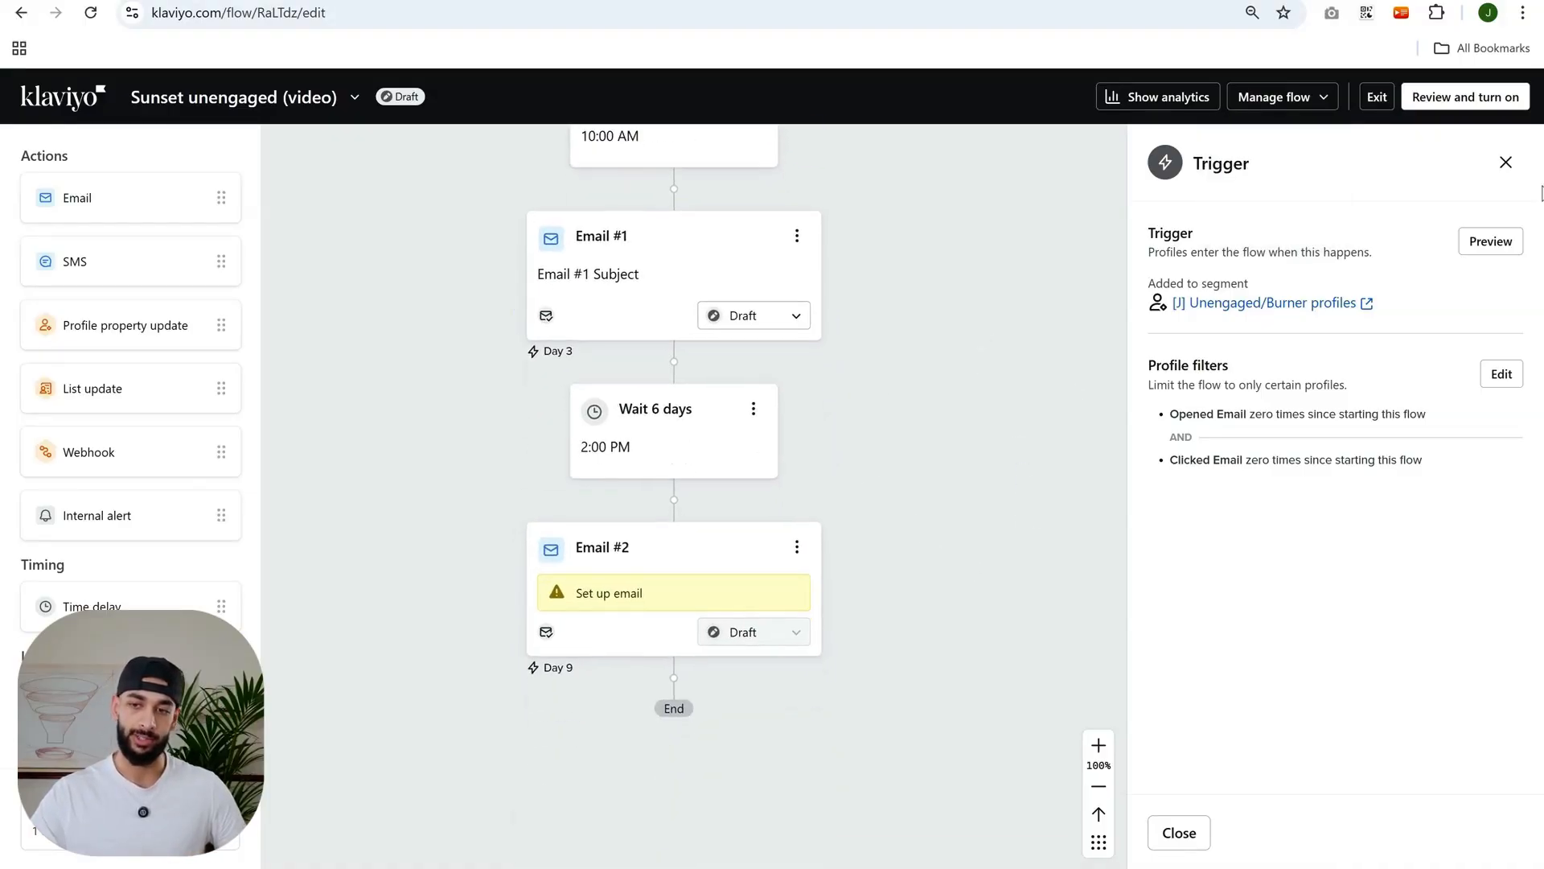
{"action": "left_click", "coordinate": [1505, 161]}
- Add a Profile property update action after Email #2 at the end of the flow
{"action": "left_click_drag", "start_coordinate": [1042, 534], "coordinate": [1097, 479]}
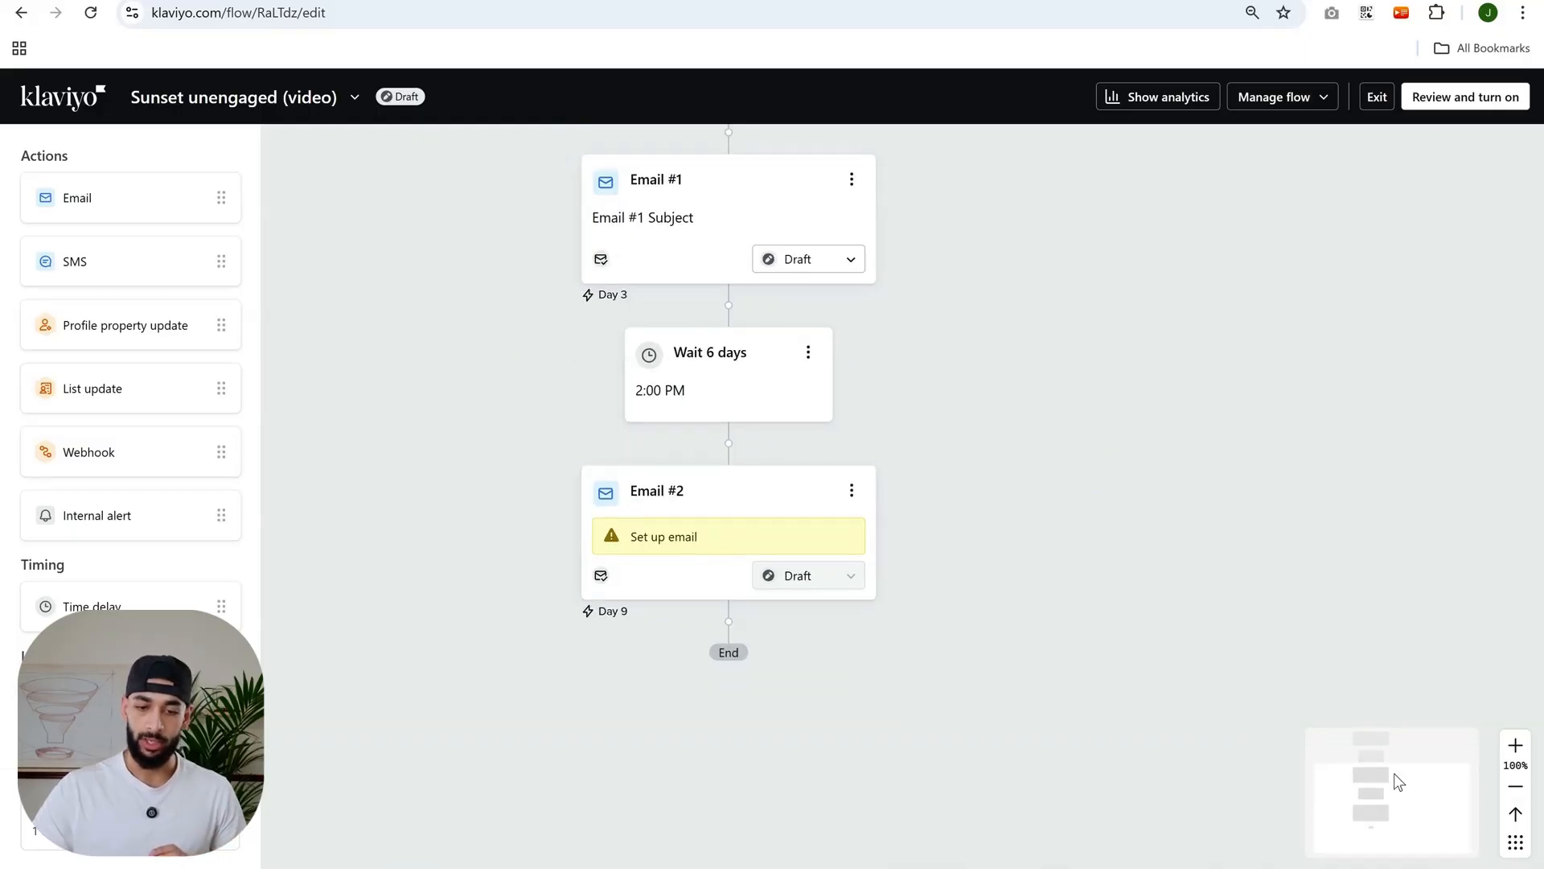
{"action": "scroll", "coordinate": [932, 604], "scroll_direction": "up", "scroll_amount": 3}
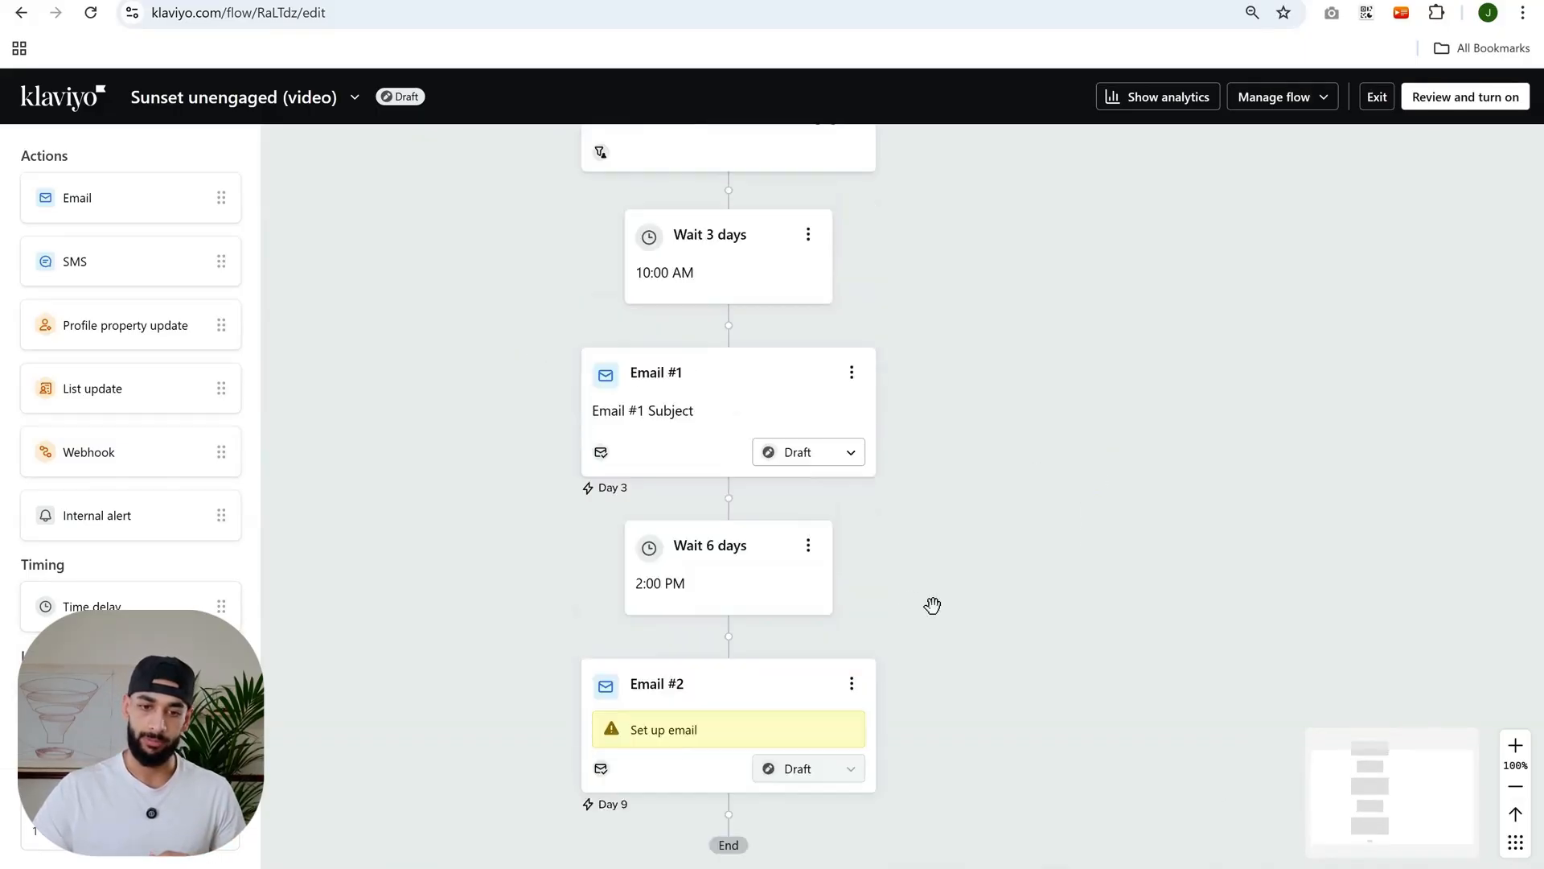
{"action": "scroll", "coordinate": [938, 596], "scroll_direction": "down", "scroll_amount": 3}
{"action": "scroll", "coordinate": [938, 600], "scroll_direction": "up", "scroll_amount": 2}
{"action": "scroll", "coordinate": [939, 599], "scroll_direction": "down", "scroll_amount": 3}
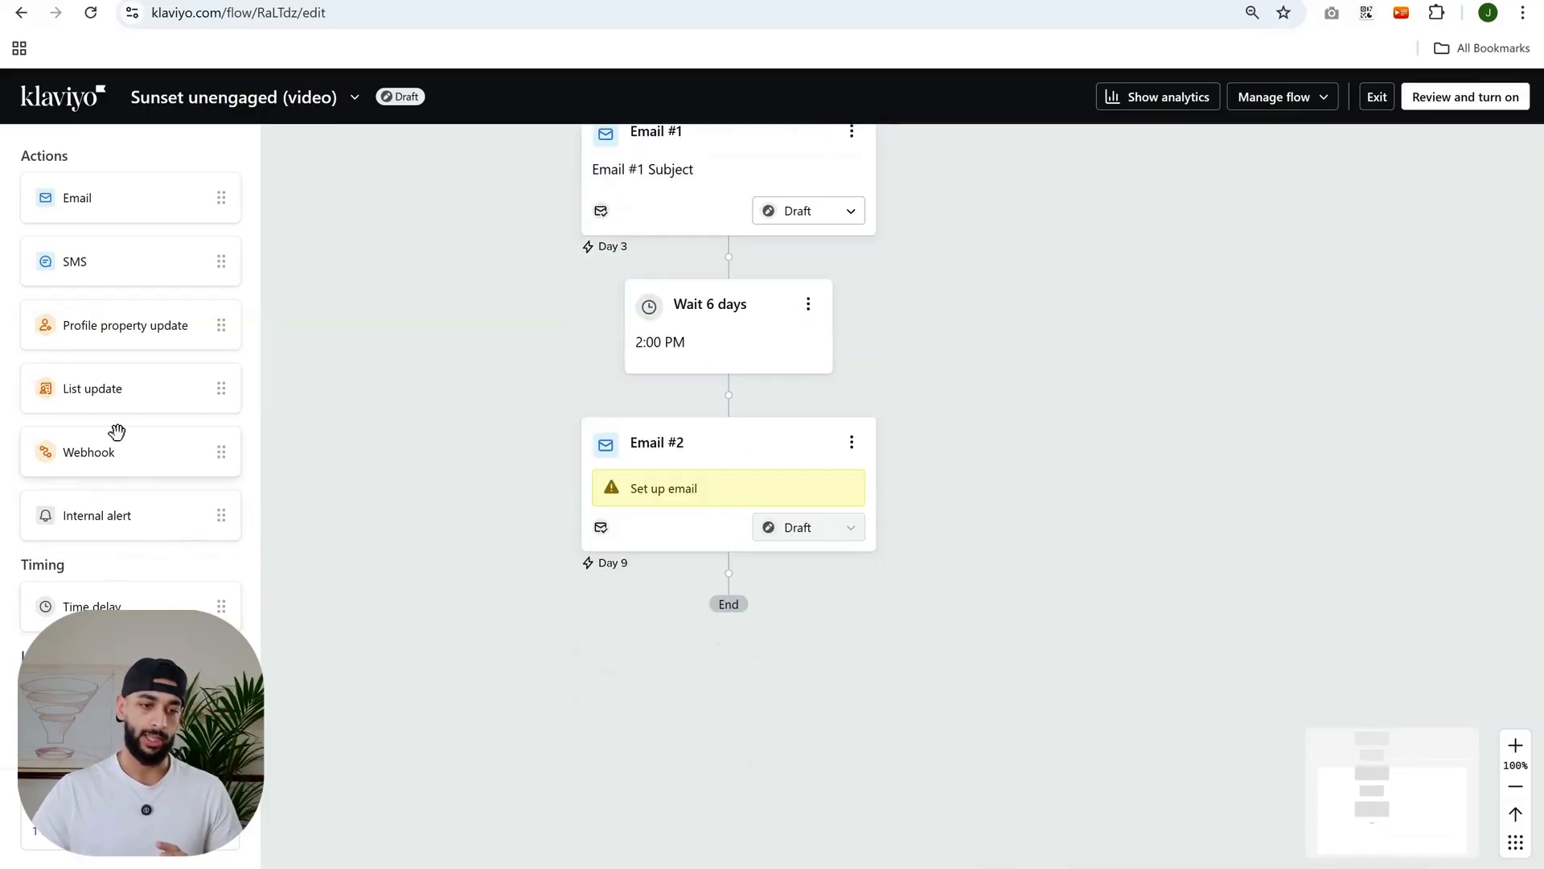
{"action": "left_click_drag", "start_coordinate": [124, 326], "coordinate": [728, 595]}
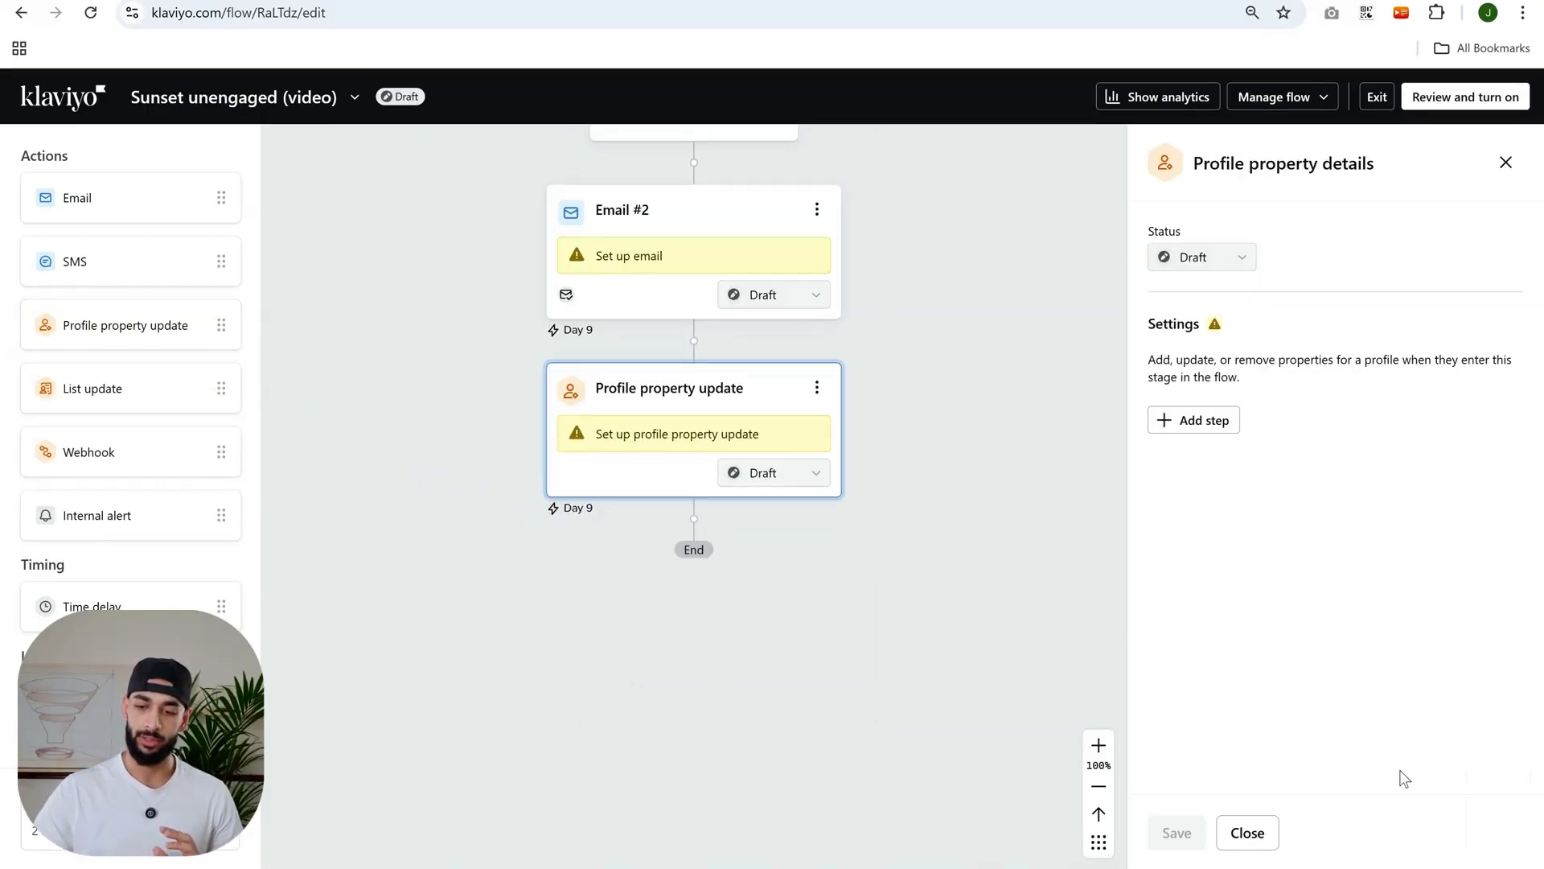
- Configure the update to create a new text property "sunset unengaged" with value "finished", and save it
{"action": "left_click", "coordinate": [1210, 426]}
{"action": "left_click", "coordinate": [1247, 480]}
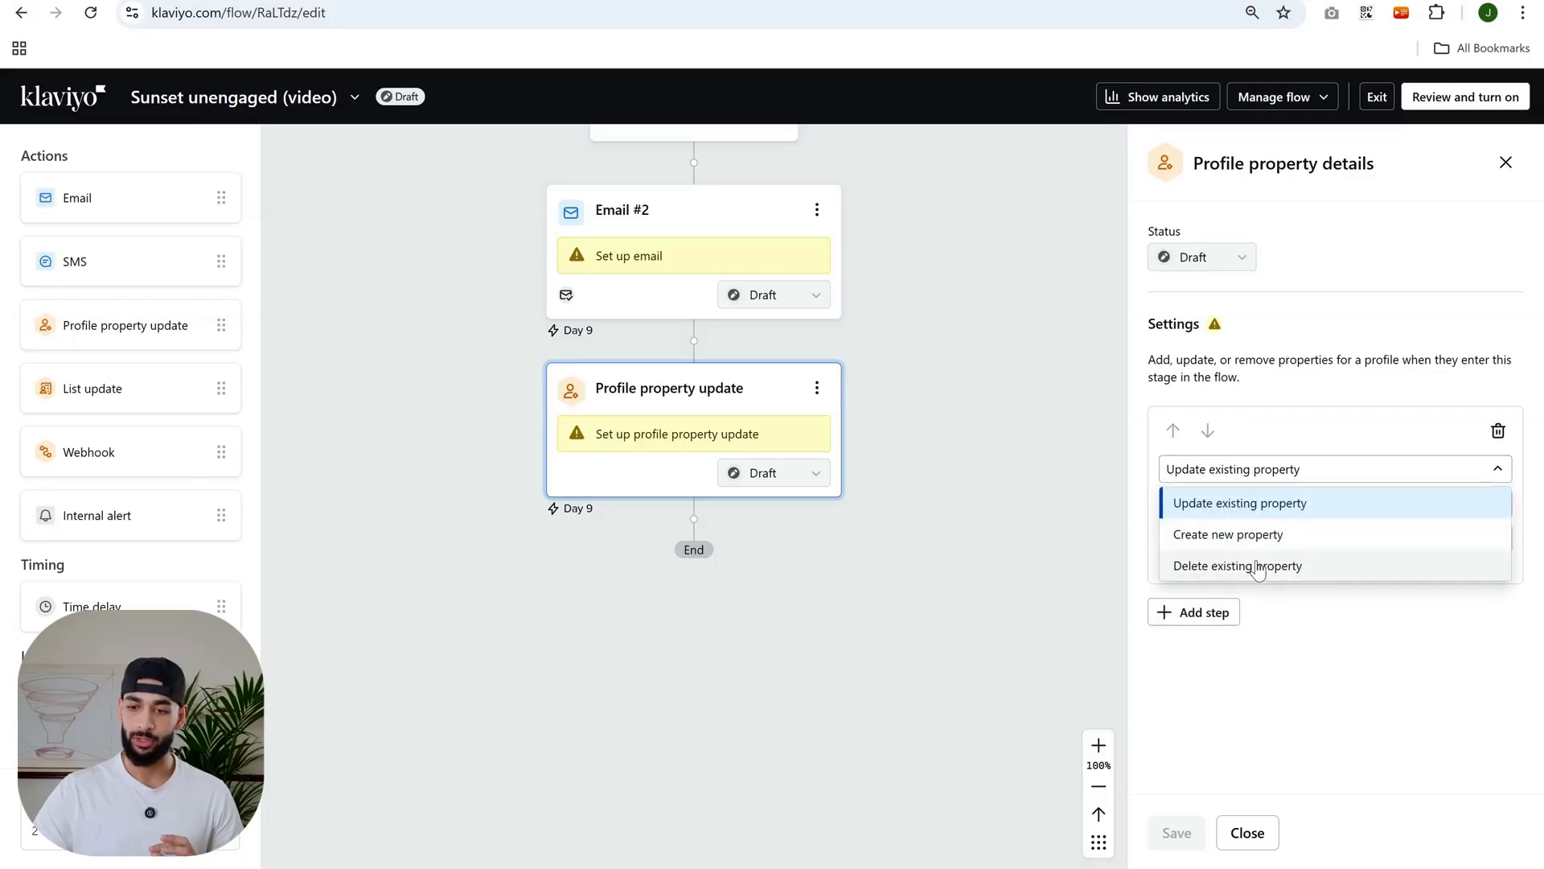
{"action": "left_click", "coordinate": [1223, 534]}
{"action": "left_click", "coordinate": [1234, 504]}
{"action": "type", "text": "suns"}
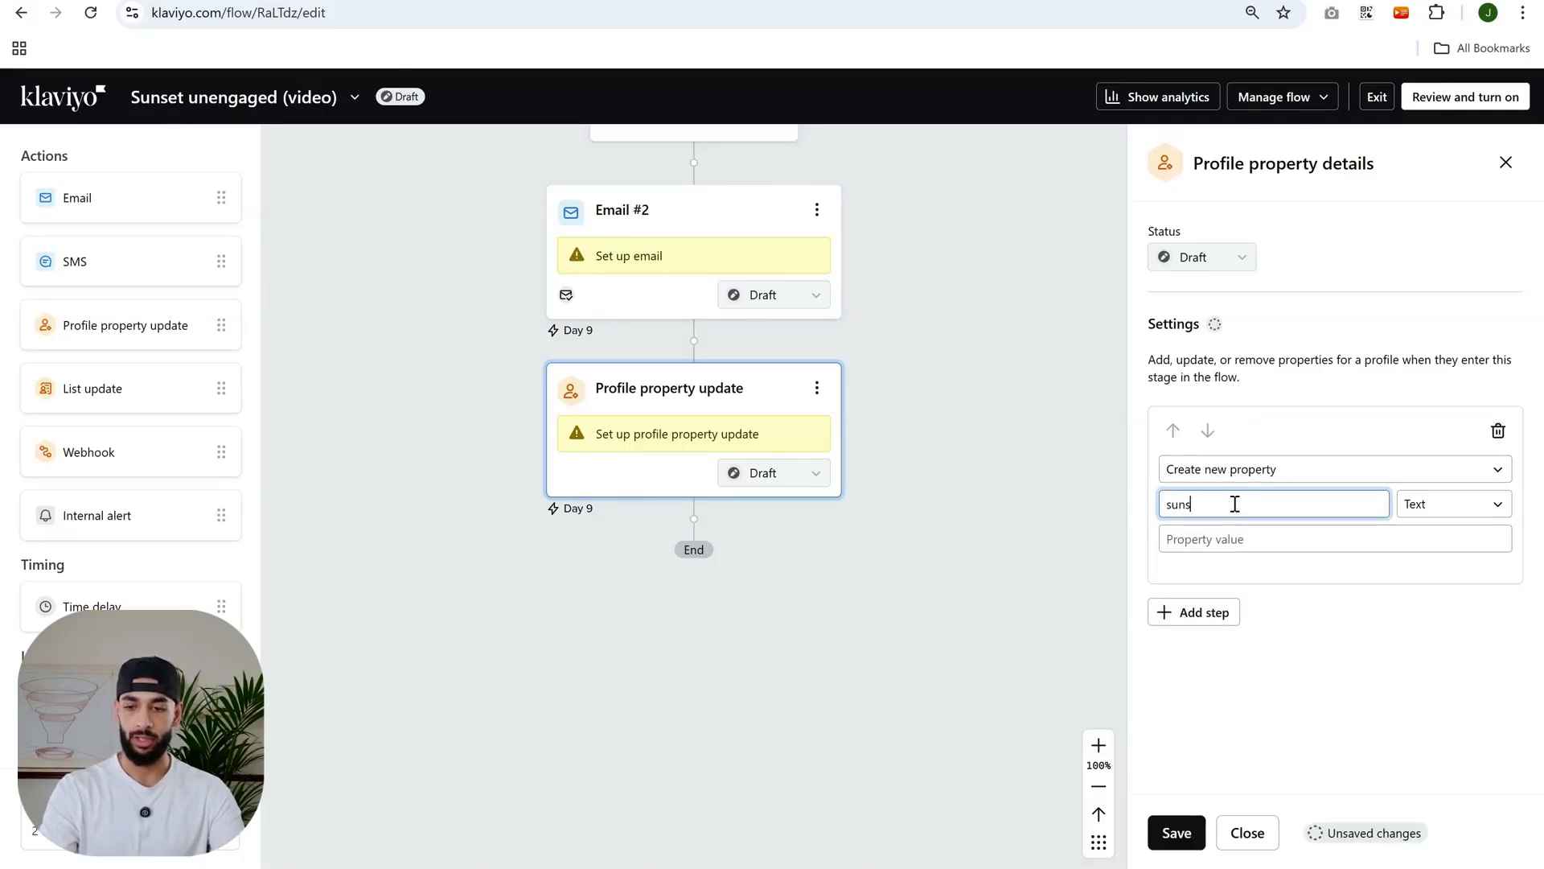
{"action": "type", "text": "et unengag"}
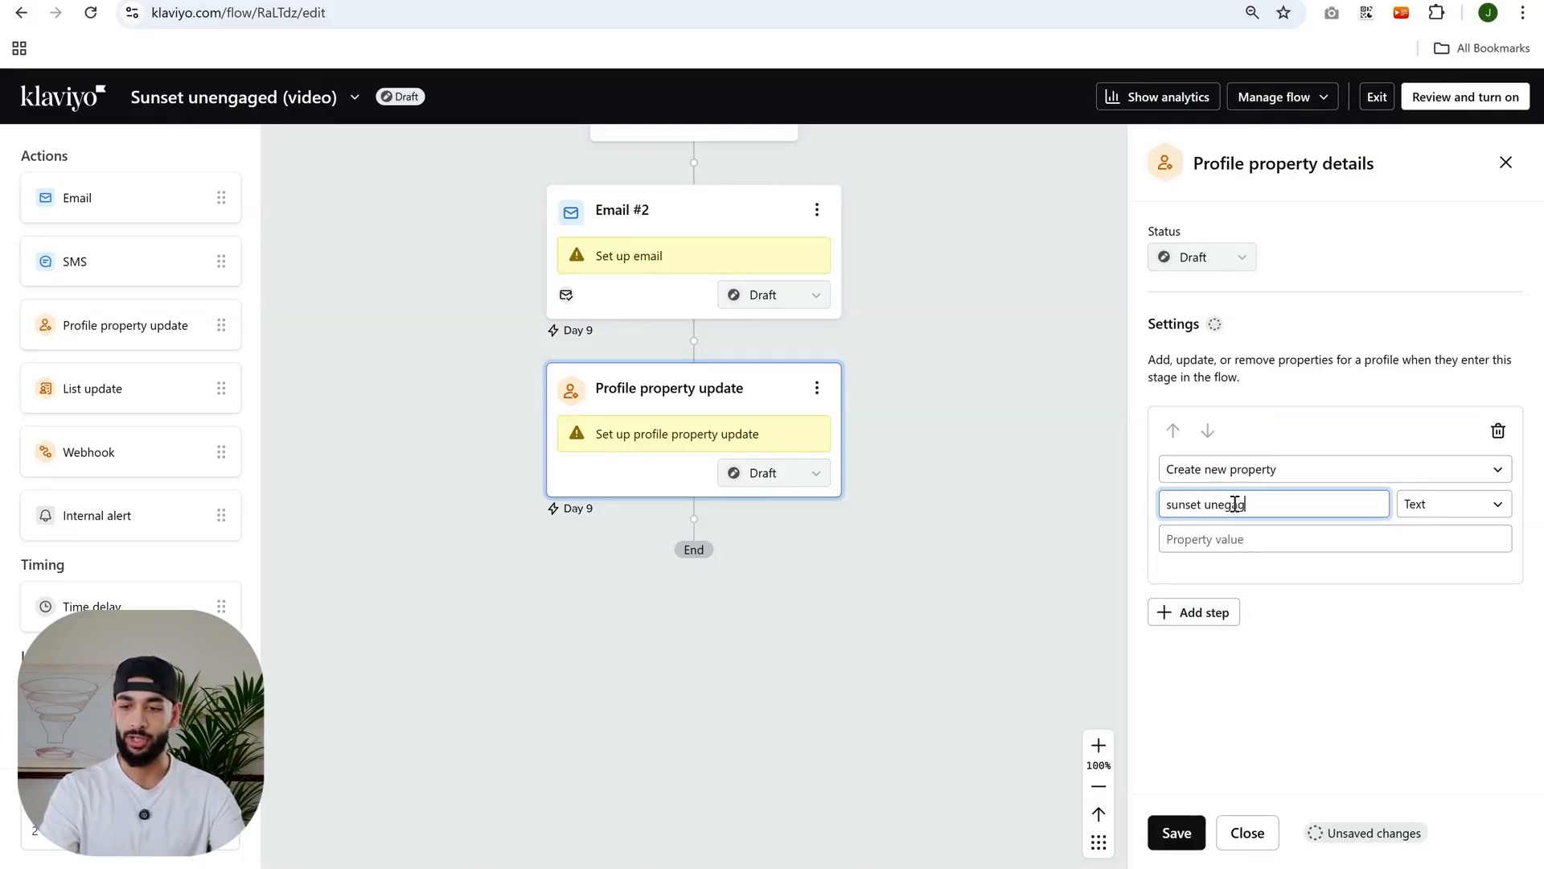
{"action": "type", "text": "ed"}
{"action": "left_click", "coordinate": [1270, 550]}
{"action": "type", "text": "t"}
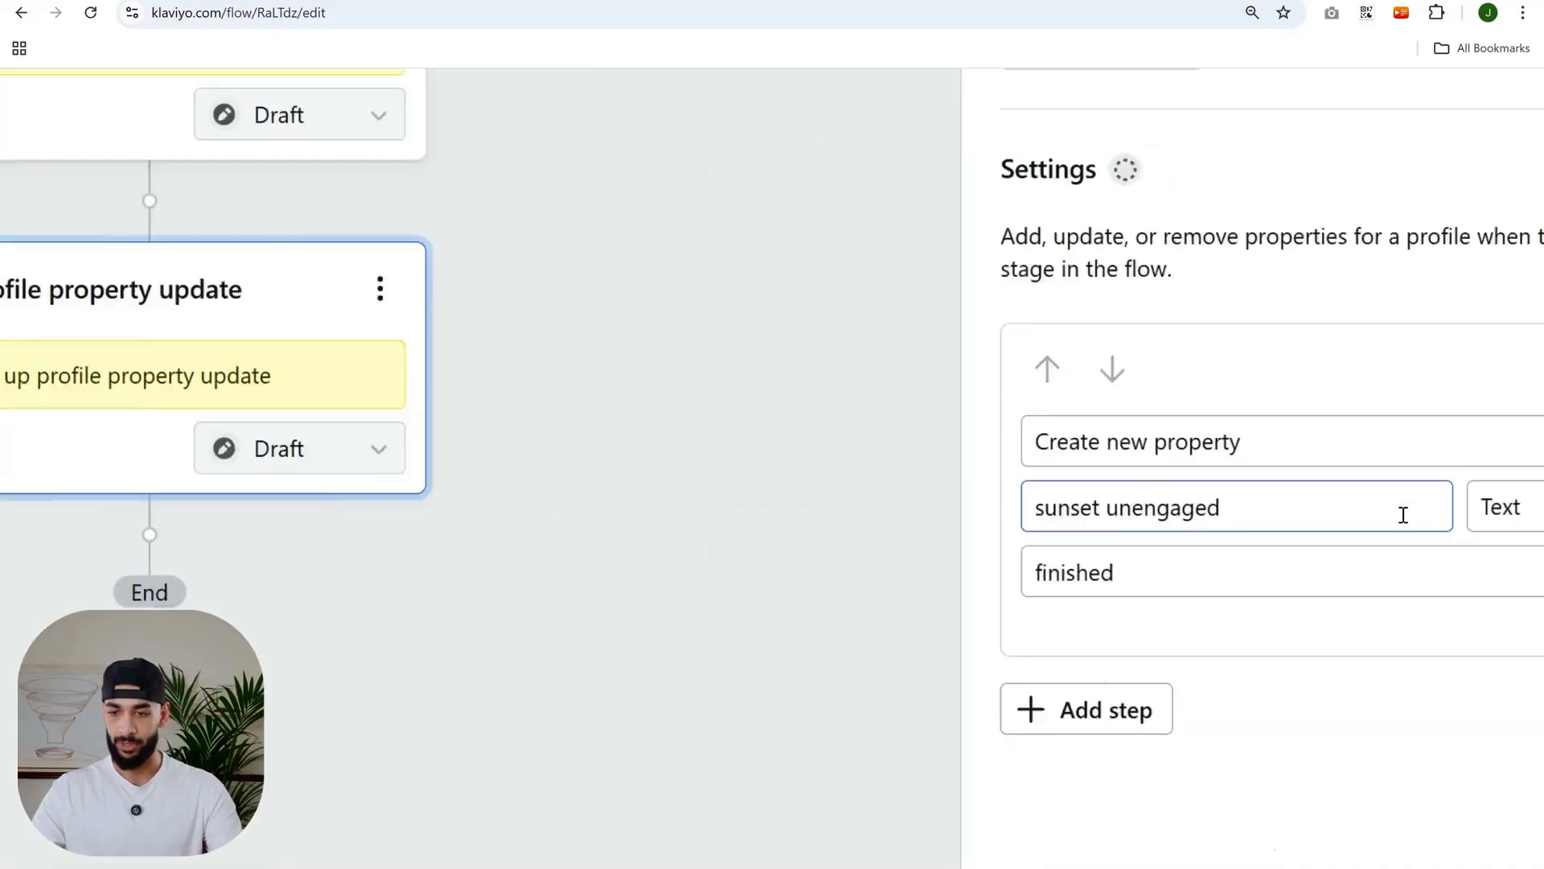
{"action": "double_click", "coordinate": [1251, 502]}
{"action": "triple_click", "coordinate": [1100, 492]}
{"action": "double_click", "coordinate": [1020, 610]}
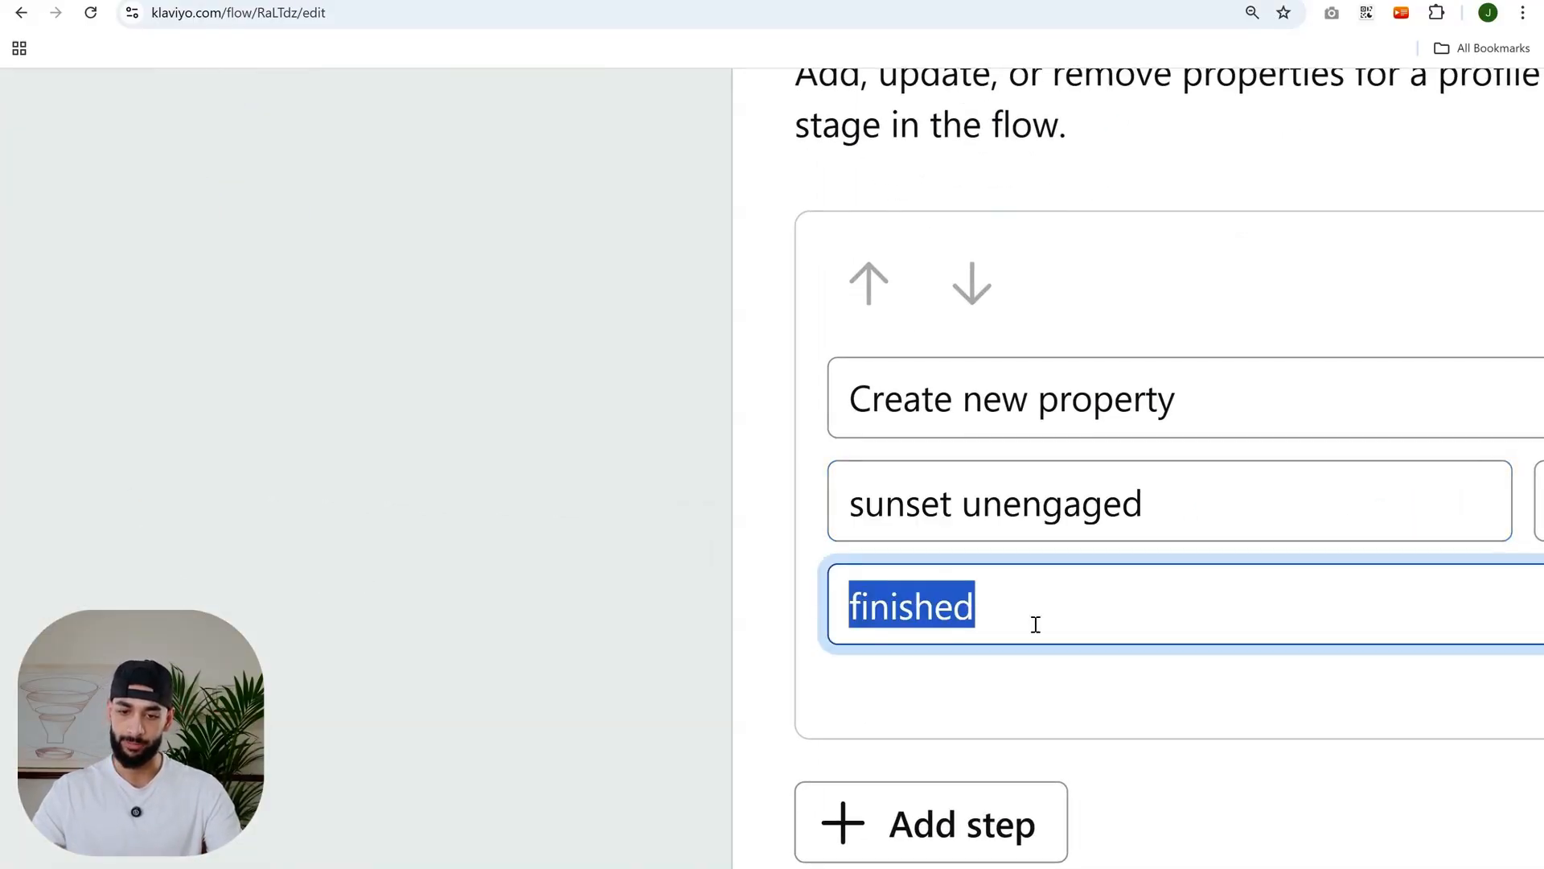
{"action": "left_click", "coordinate": [1089, 679]}
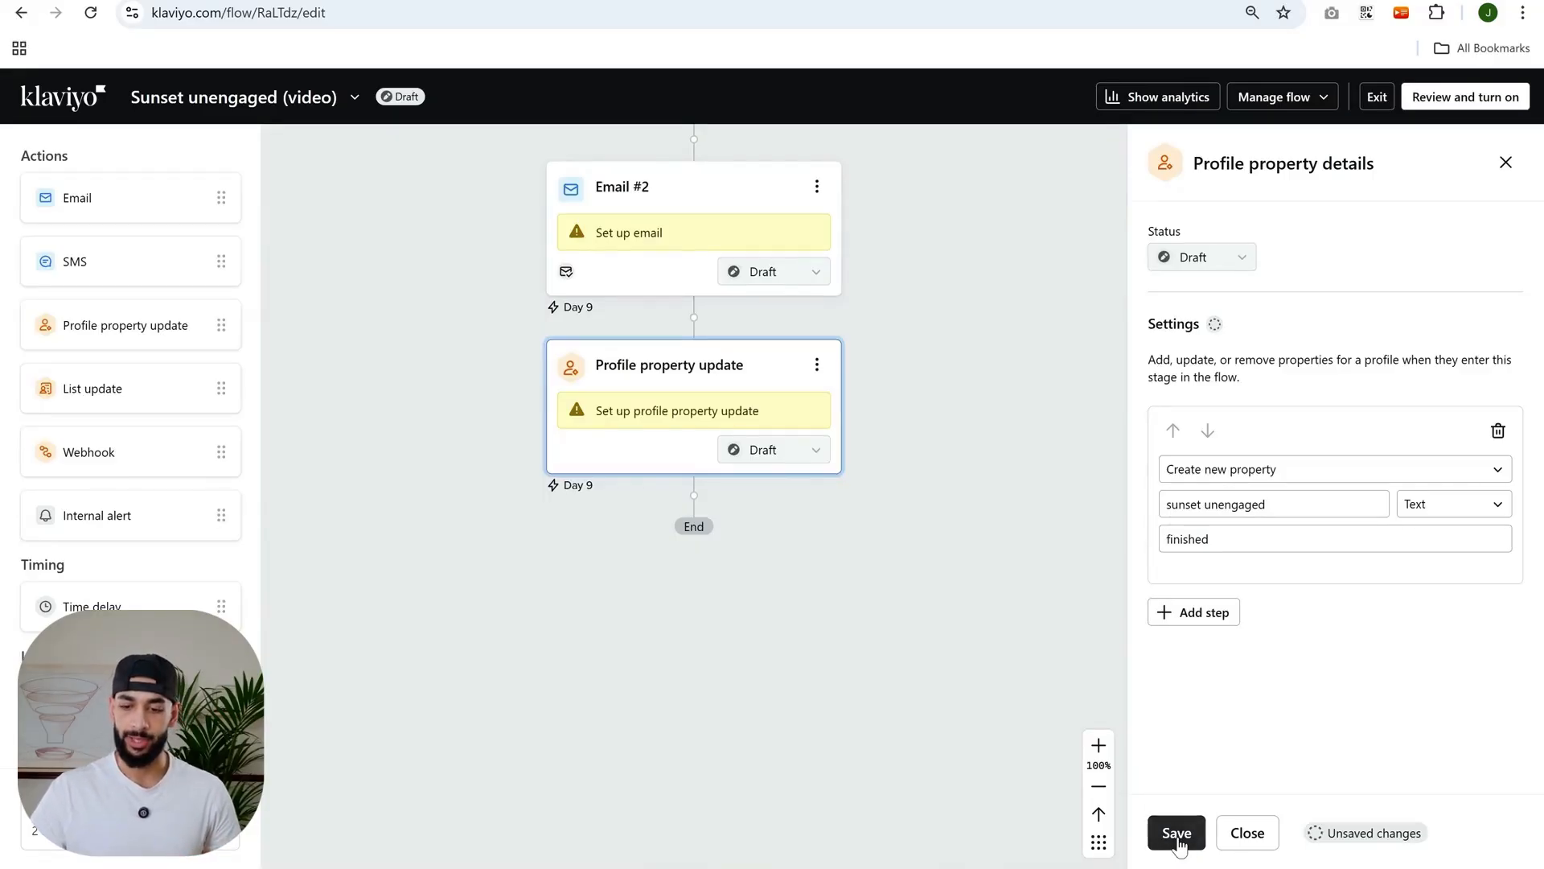
{"action": "left_click", "coordinate": [1176, 831]}
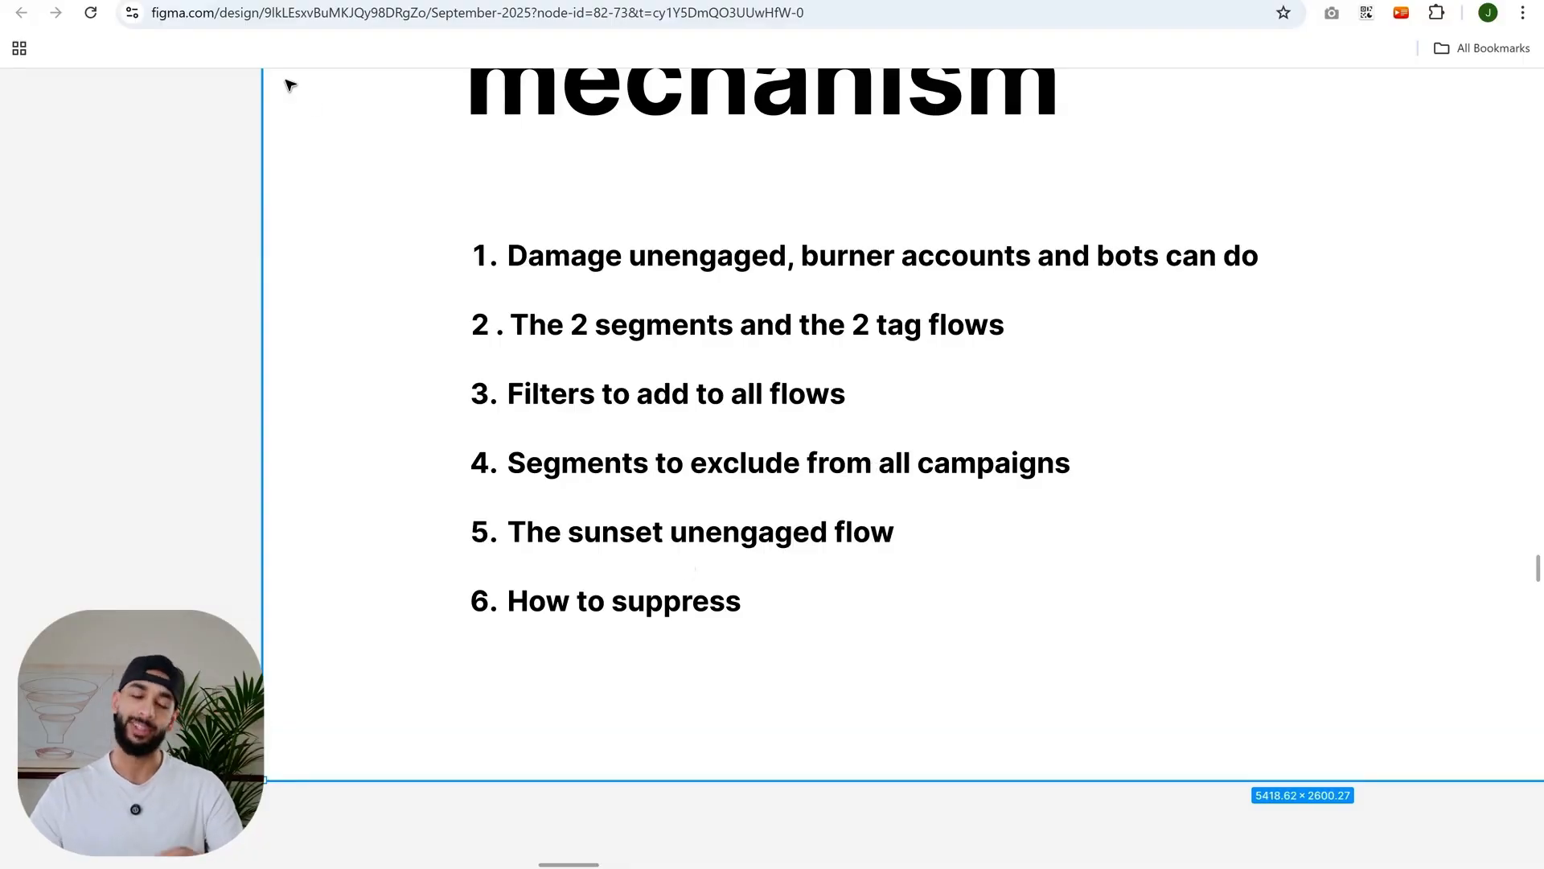
- Start creating a new segment from the Lists & segments page
{"action": "scroll", "coordinate": [310, 203], "scroll_direction": "down", "scroll_amount": 3}
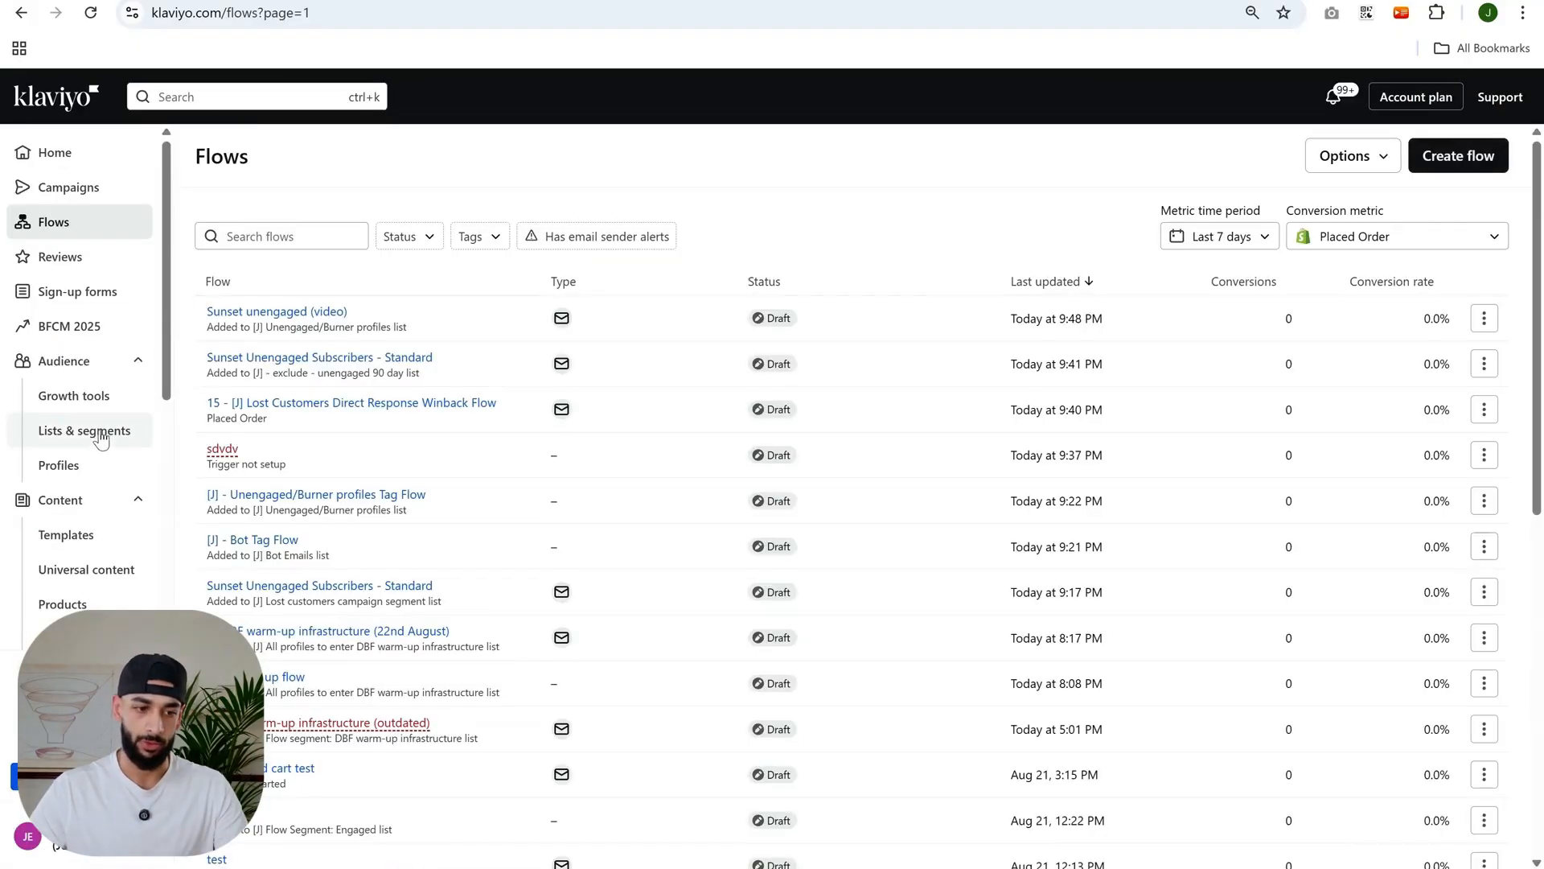
{"action": "left_click", "coordinate": [74, 438]}
{"action": "left_click", "coordinate": [1455, 155]}
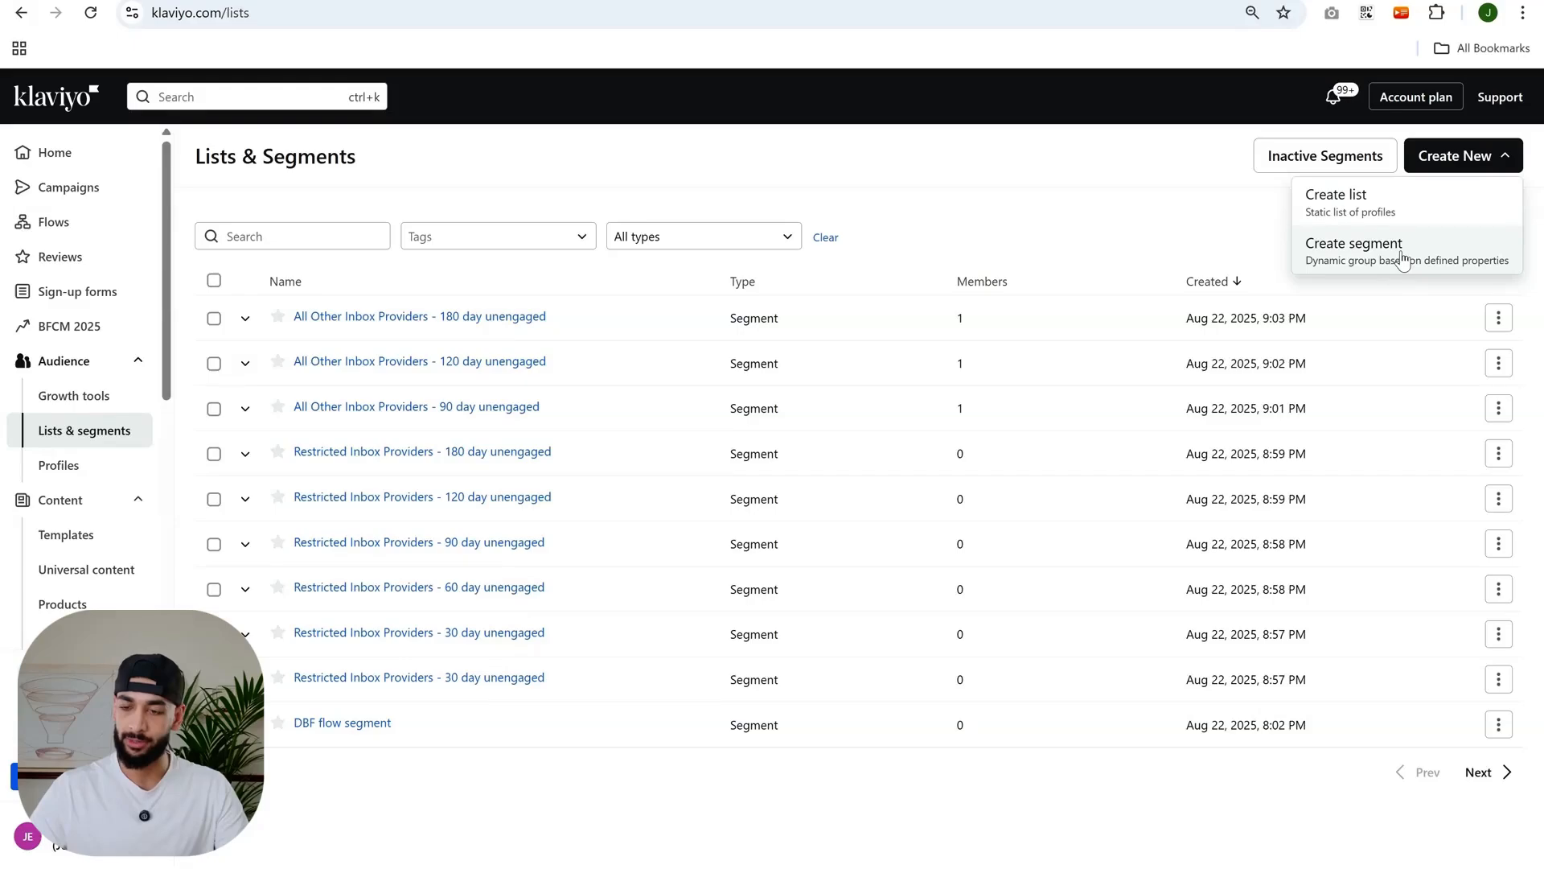
{"action": "left_click", "coordinate": [1365, 256]}
- Name the new segment "Finished sunset flow"
{"action": "left_click", "coordinate": [355, 317]}
{"action": "type", "text": "Finished "}
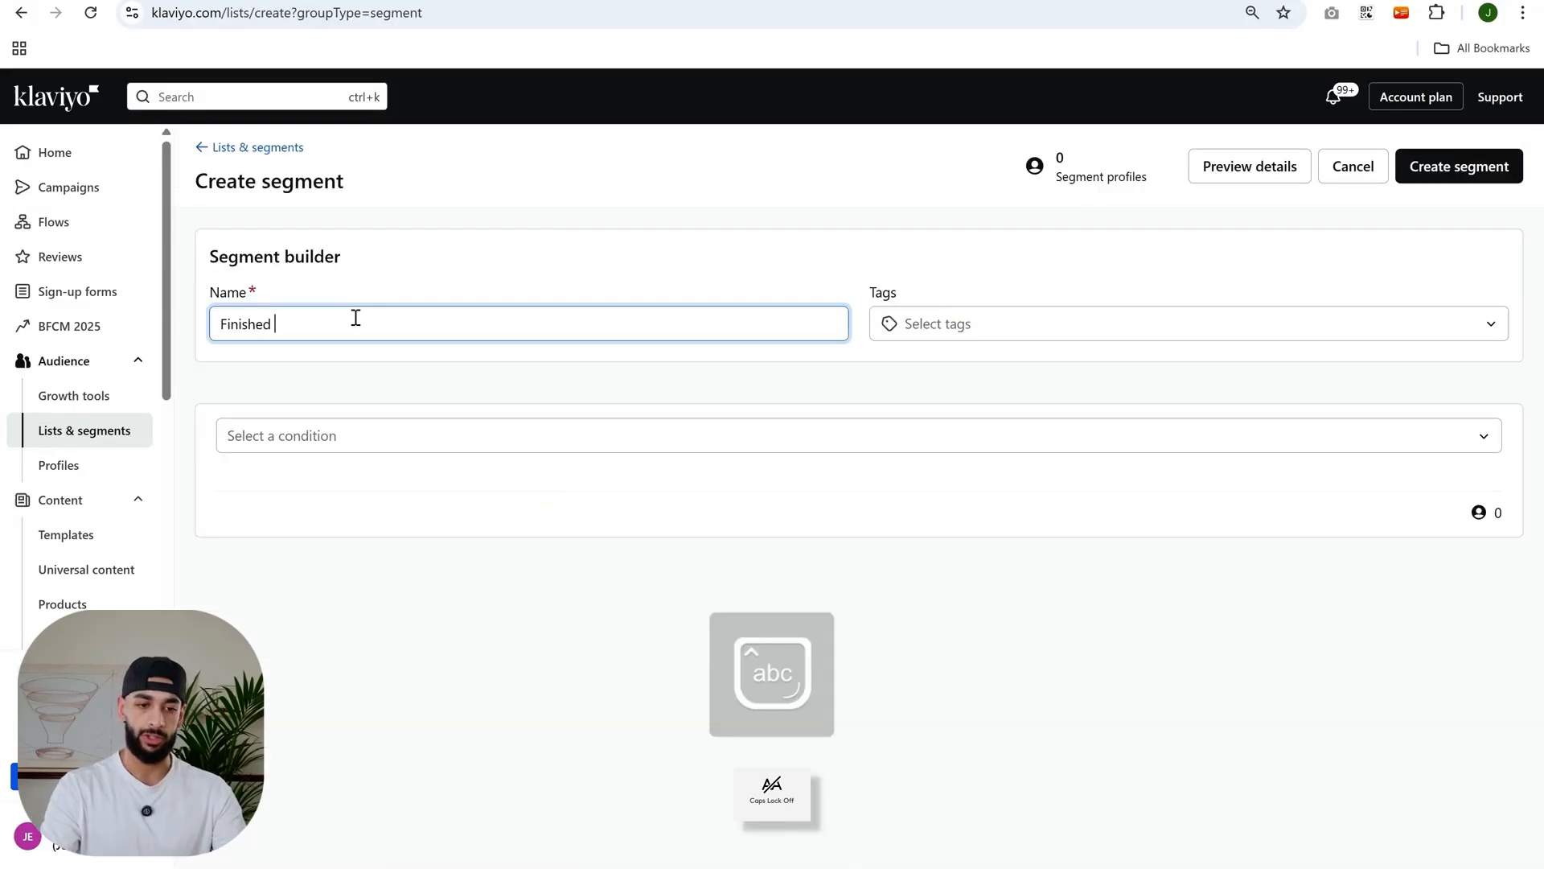
{"action": "type", "text": "sunset unengaed"}
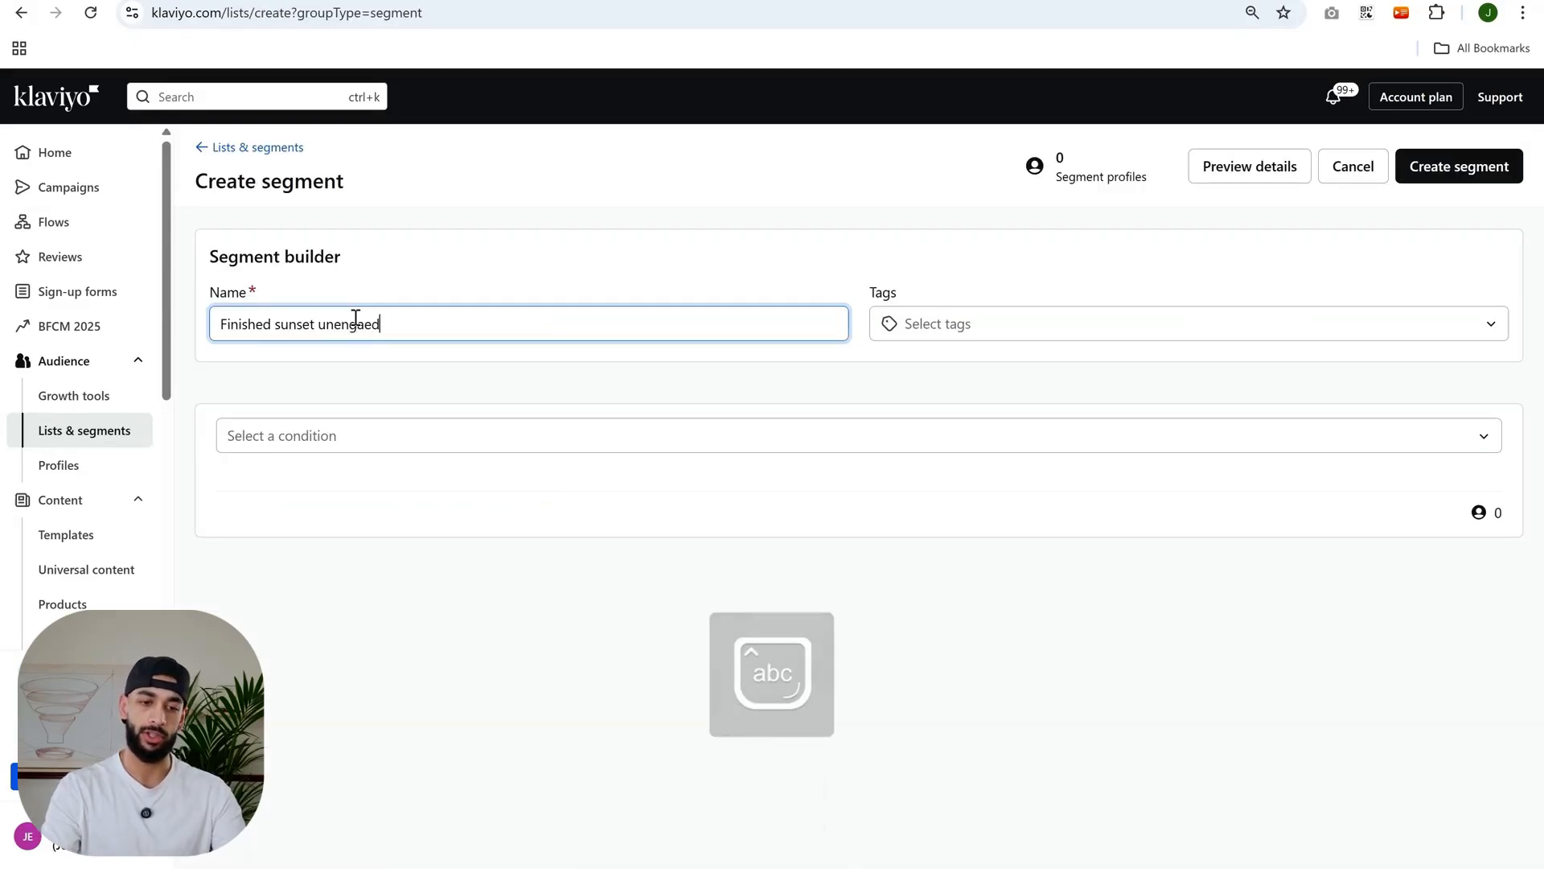
{"action": "key", "text": "BackSpace"}
{"action": "key", "text": "BackSpace"}
{"action": "key", "text": "BackSpace"}
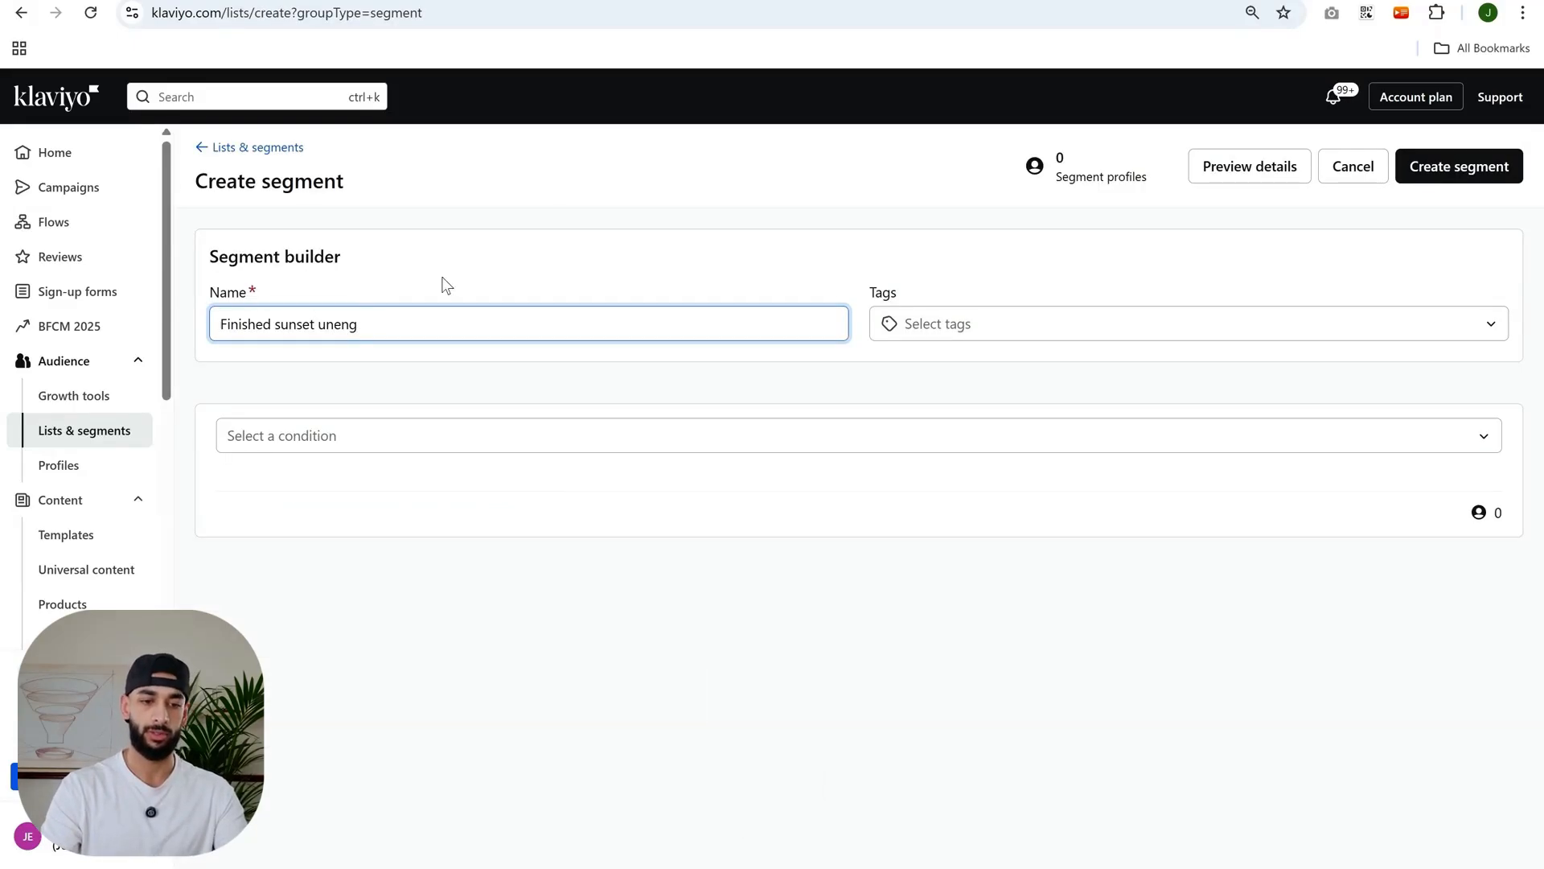
{"action": "key", "text": "BackSpace"}
{"action": "key", "text": "BackSpace"}
{"action": "key", "text": "BackSpace"}
{"action": "key", "text": "BackSpace"}
{"action": "key", "text": "BackSpace"}
{"action": "type", "text": "flow"}
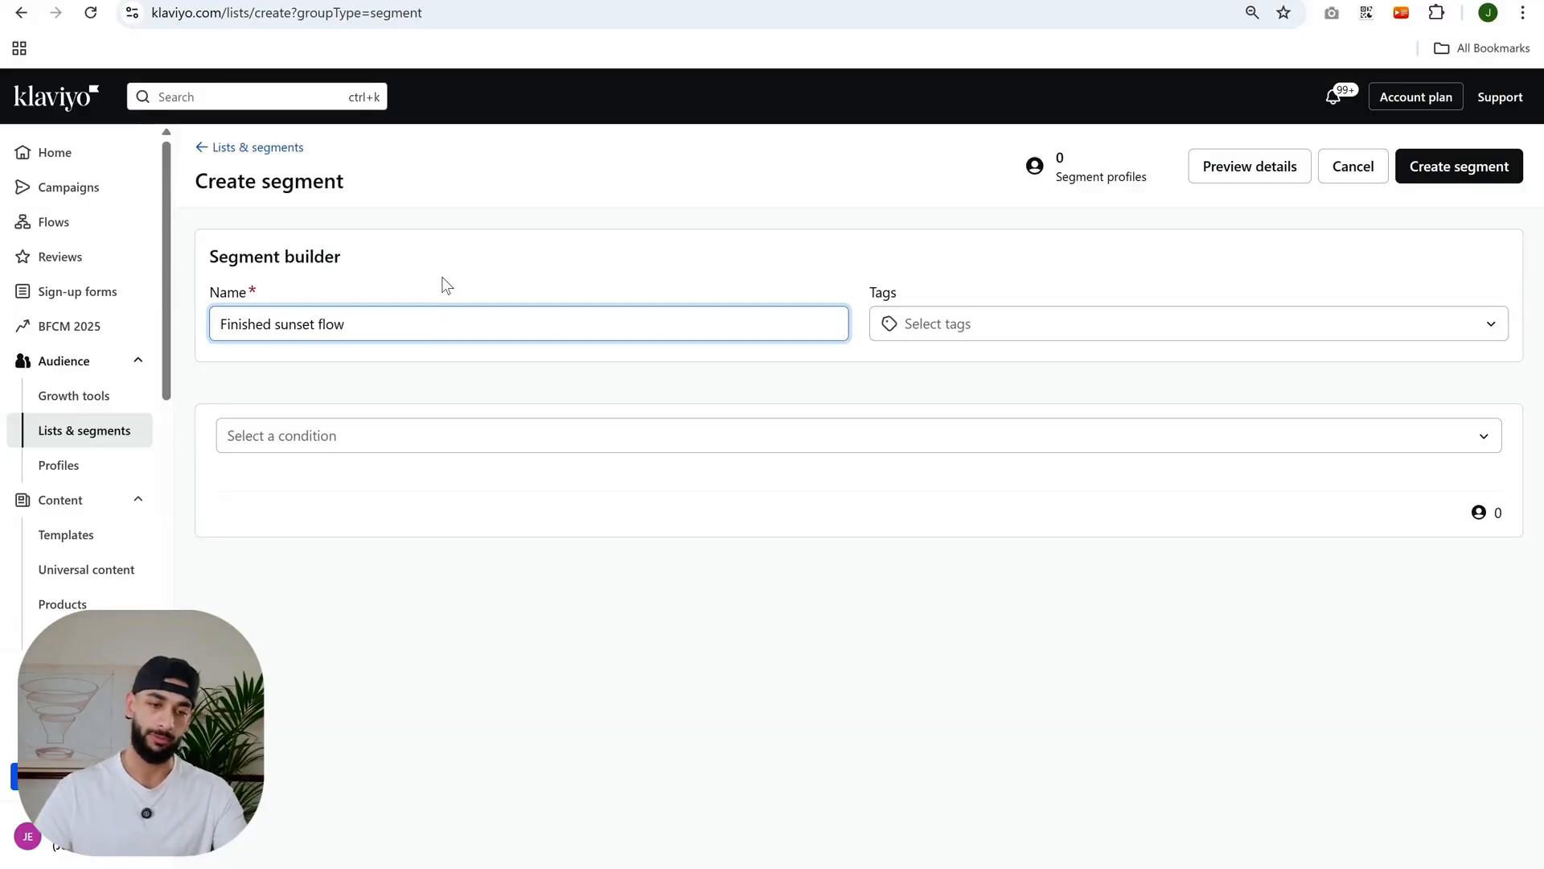
- Add a "Properties about someone" condition to the segment
{"action": "left_click", "coordinate": [428, 372]}
{"action": "left_click", "coordinate": [368, 432]}
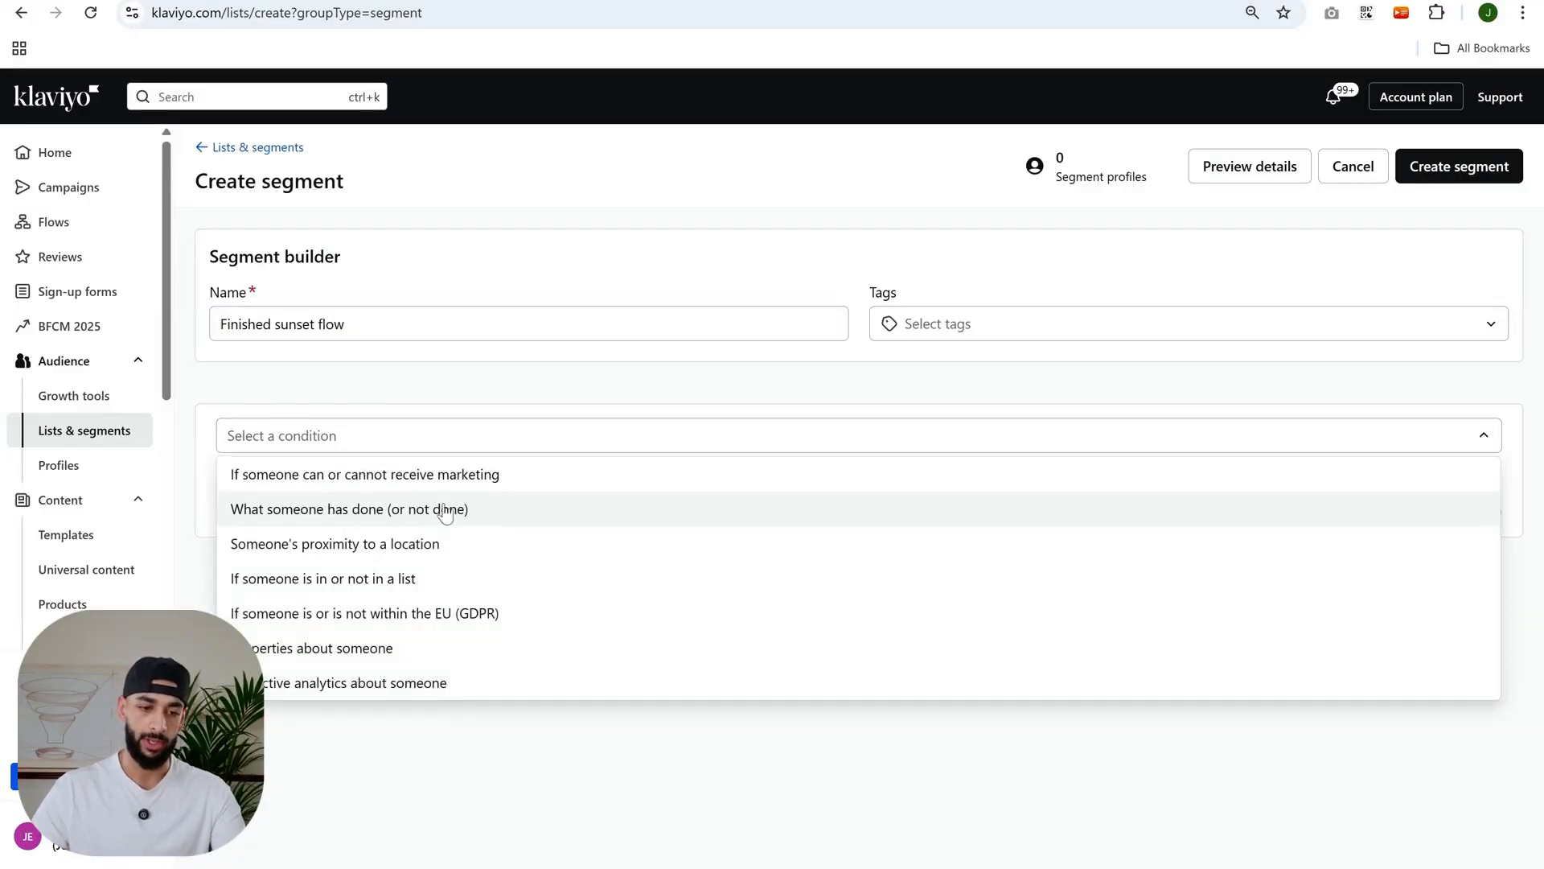
{"action": "left_click", "coordinate": [246, 238]}
{"action": "left_click", "coordinate": [380, 437]}
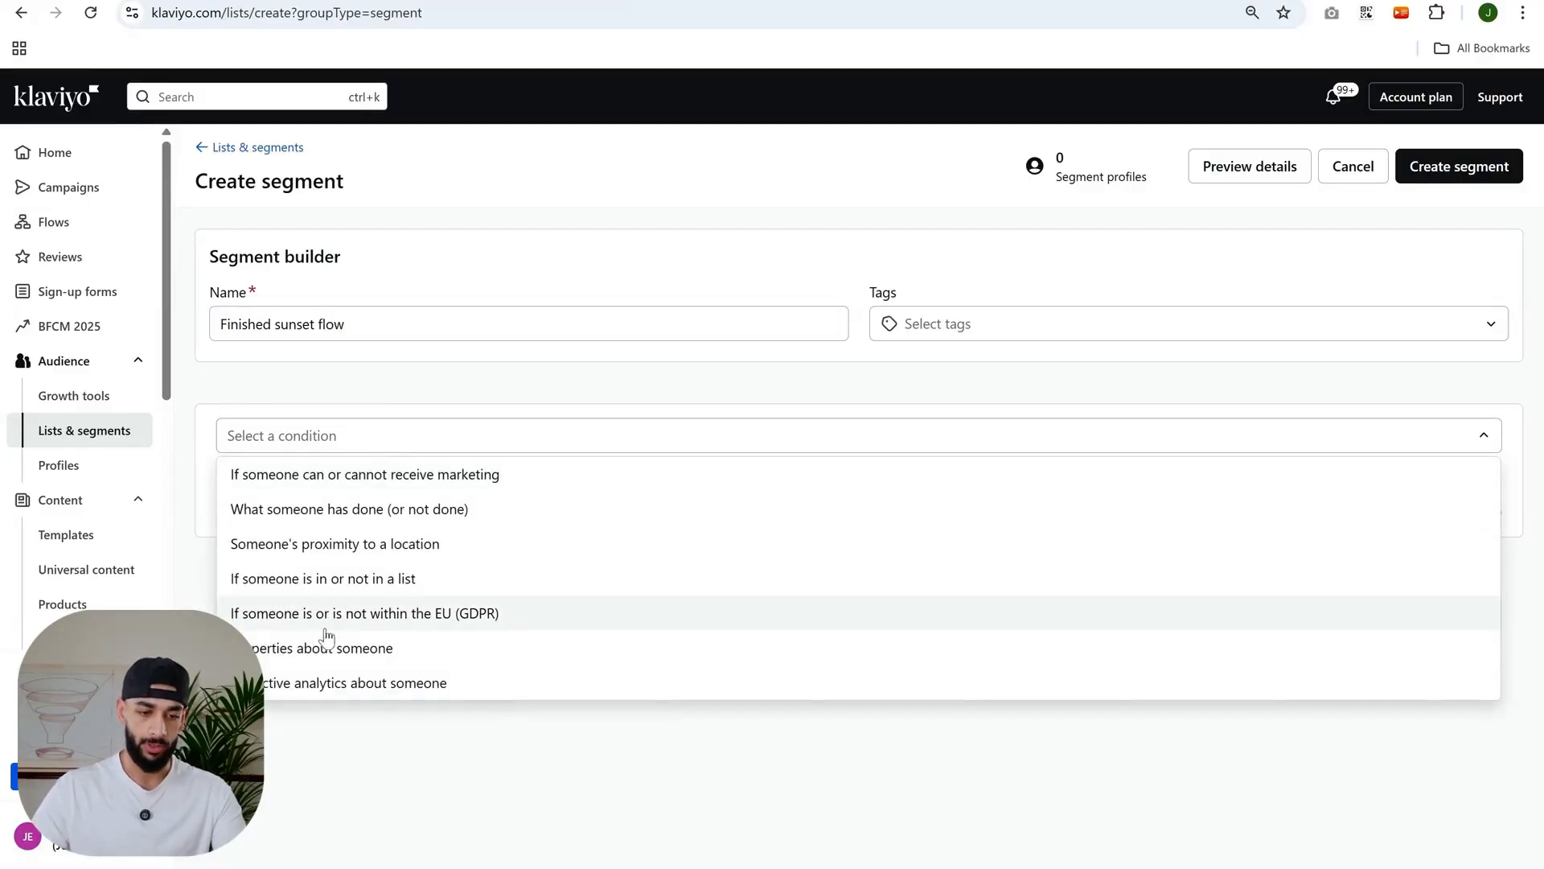
{"action": "left_click", "coordinate": [279, 660]}
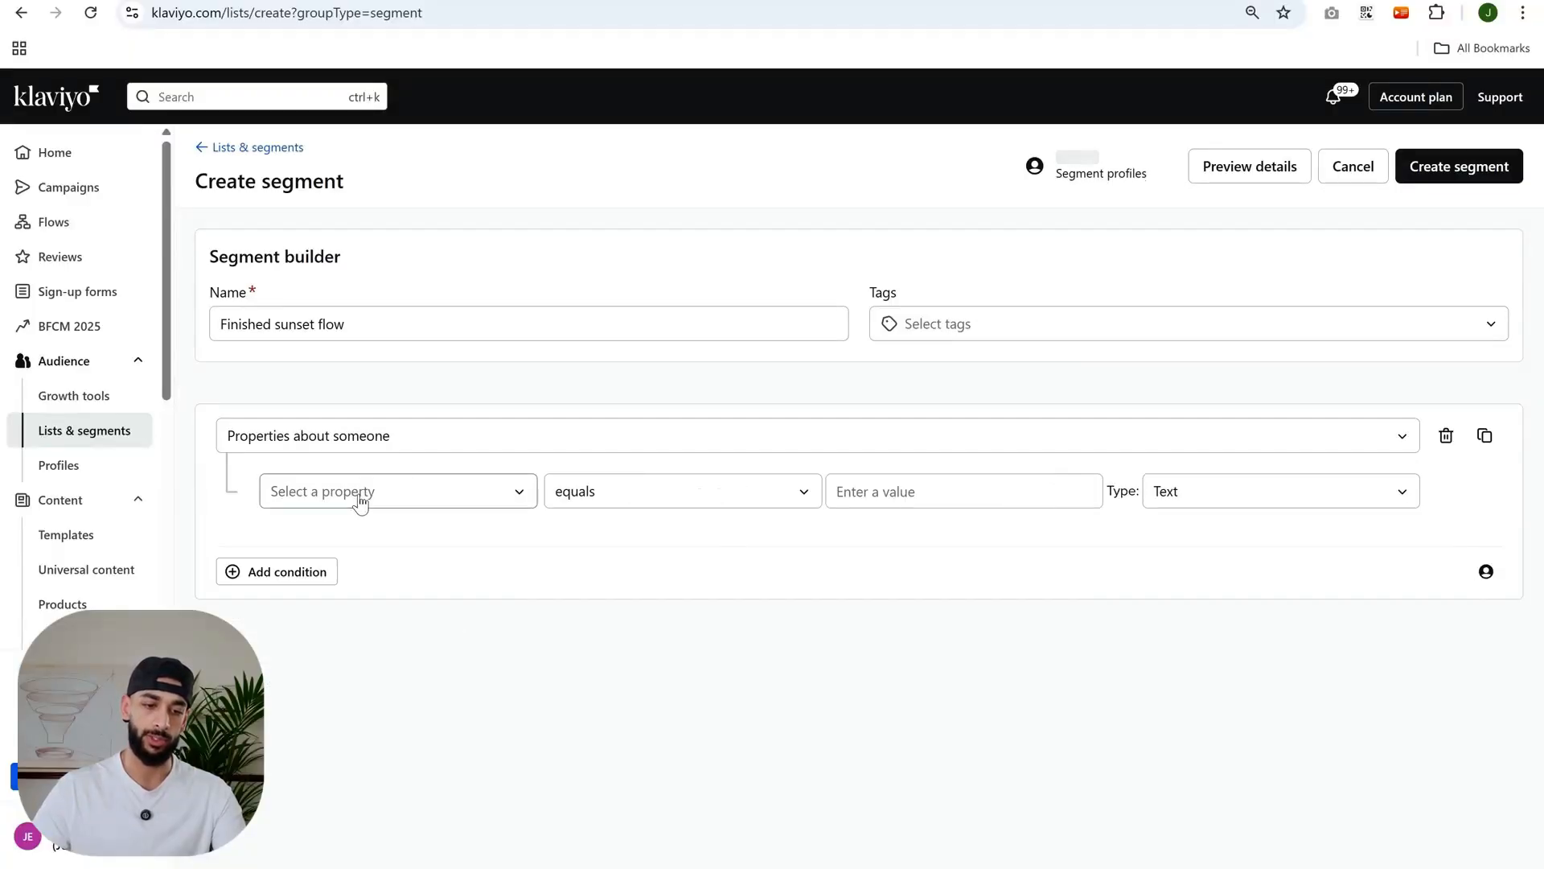
- Search the segment's property list for "sunset unengaged"
{"action": "left_click", "coordinate": [361, 500]}
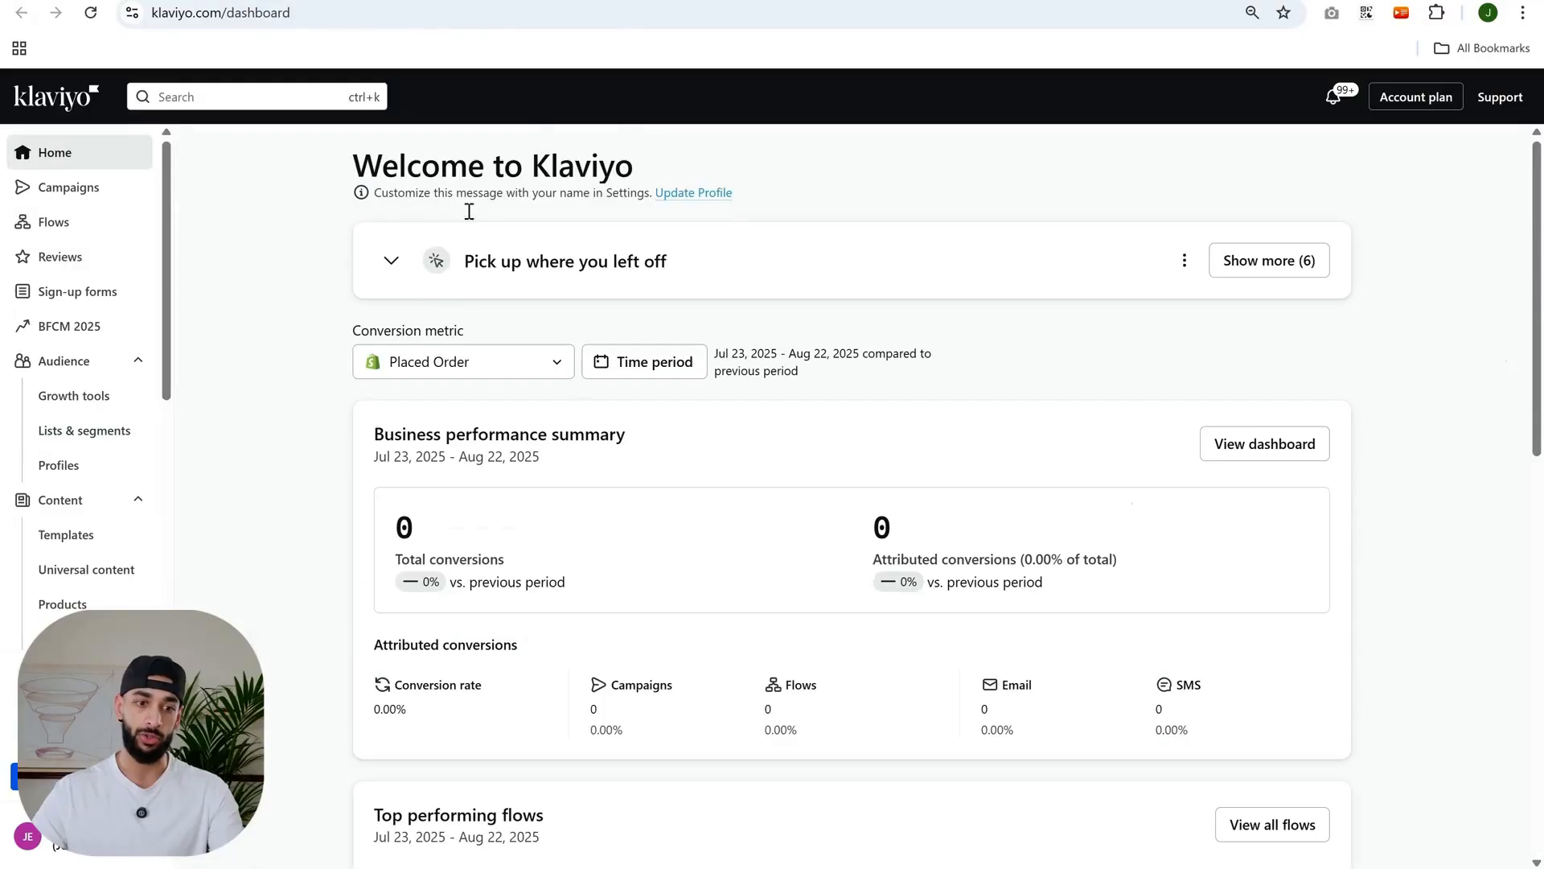
{"action": "left_click", "coordinate": [53, 222]}
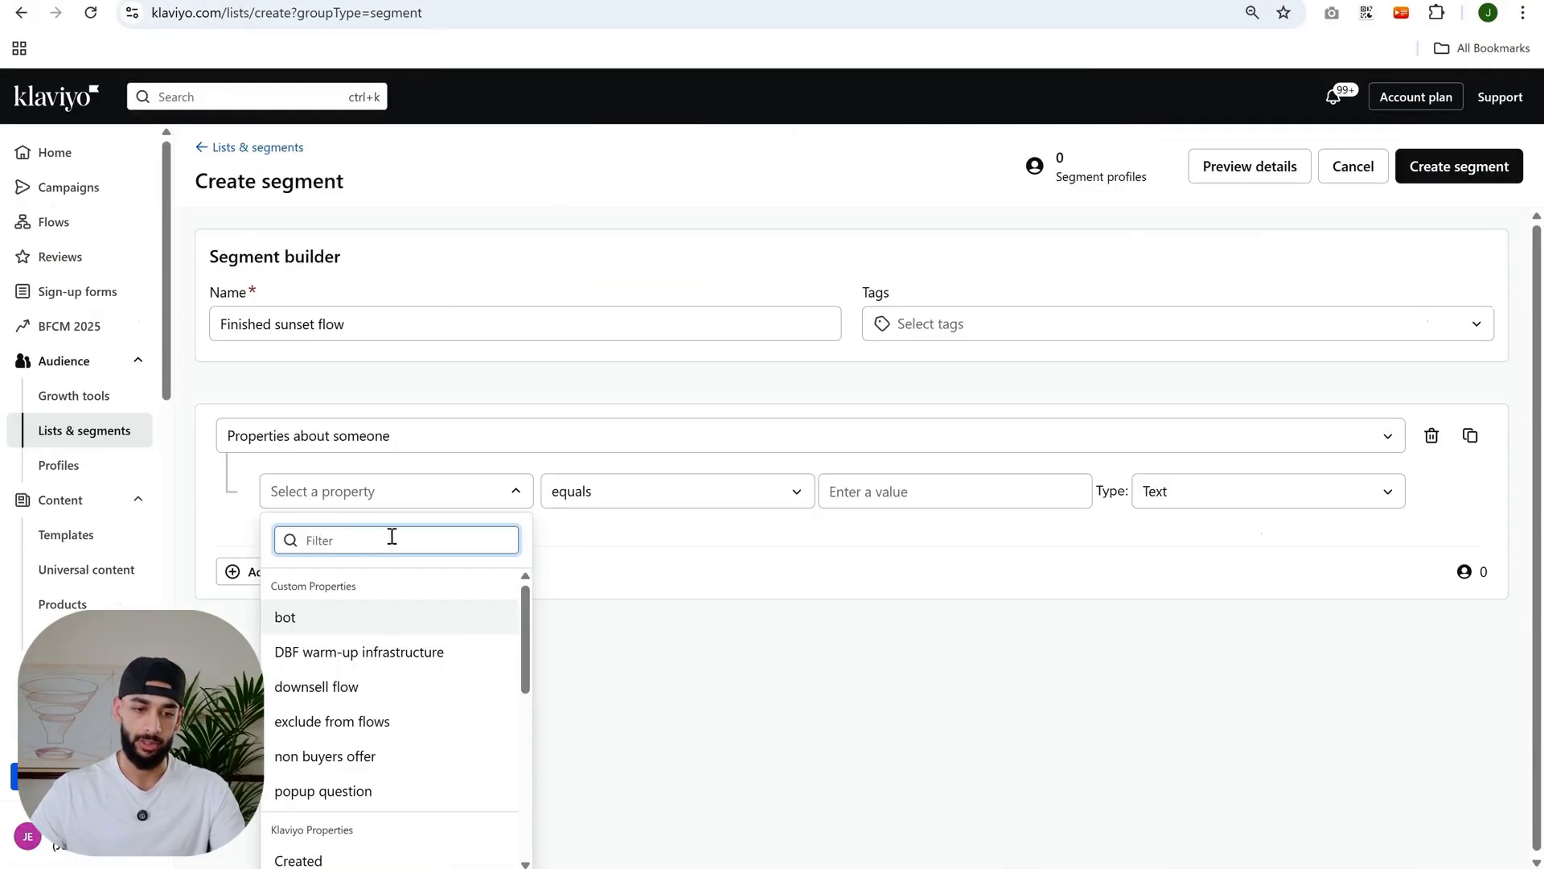
{"action": "type", "text": "sunset unengaged"}
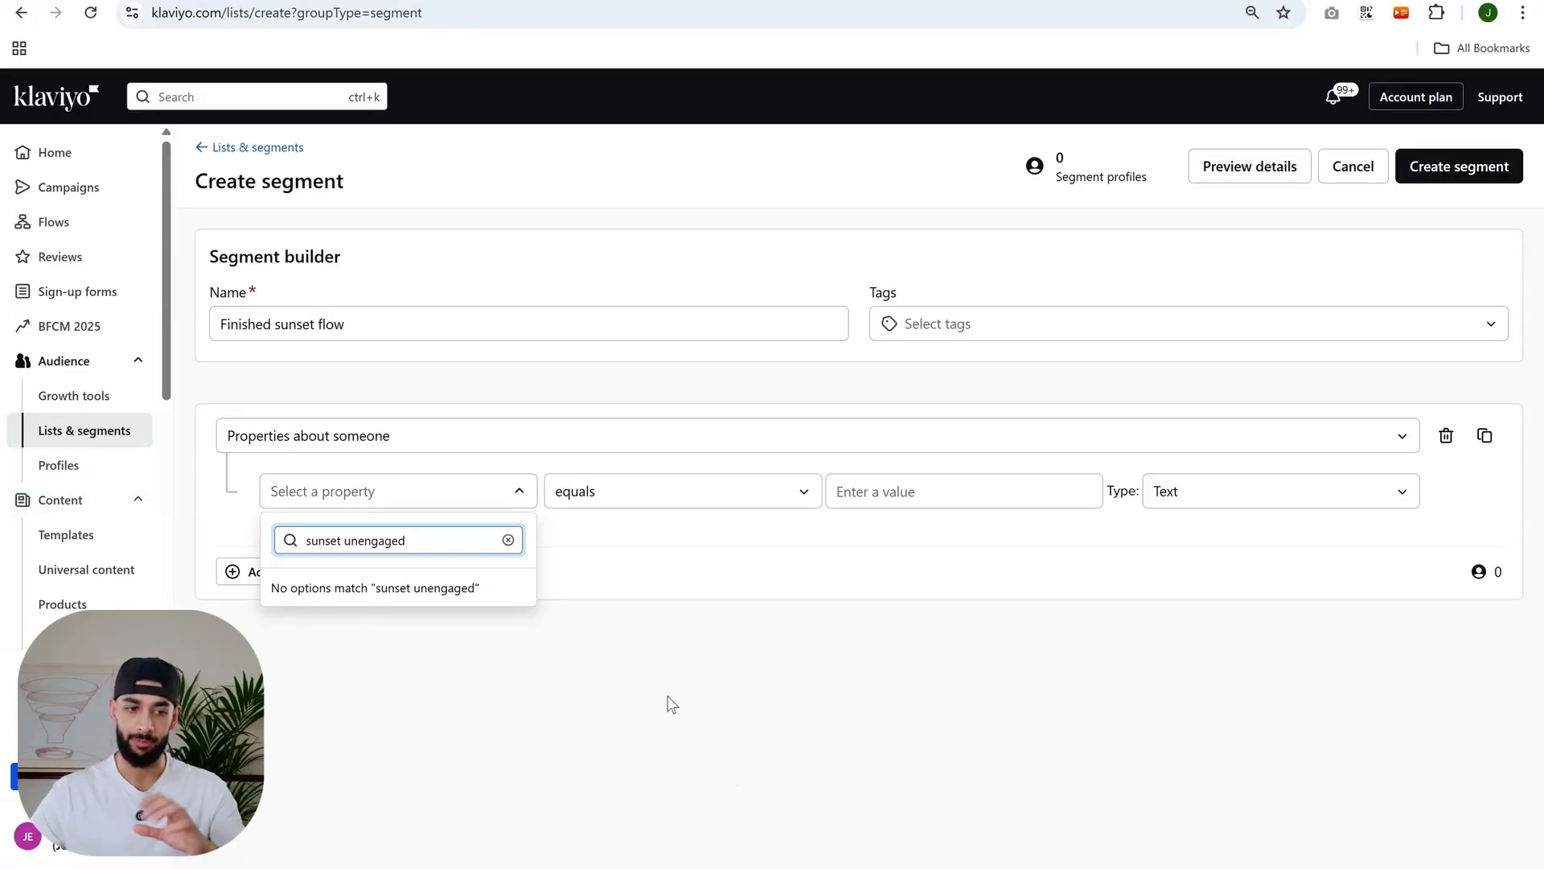
{"action": "left_click", "coordinate": [369, 650]}
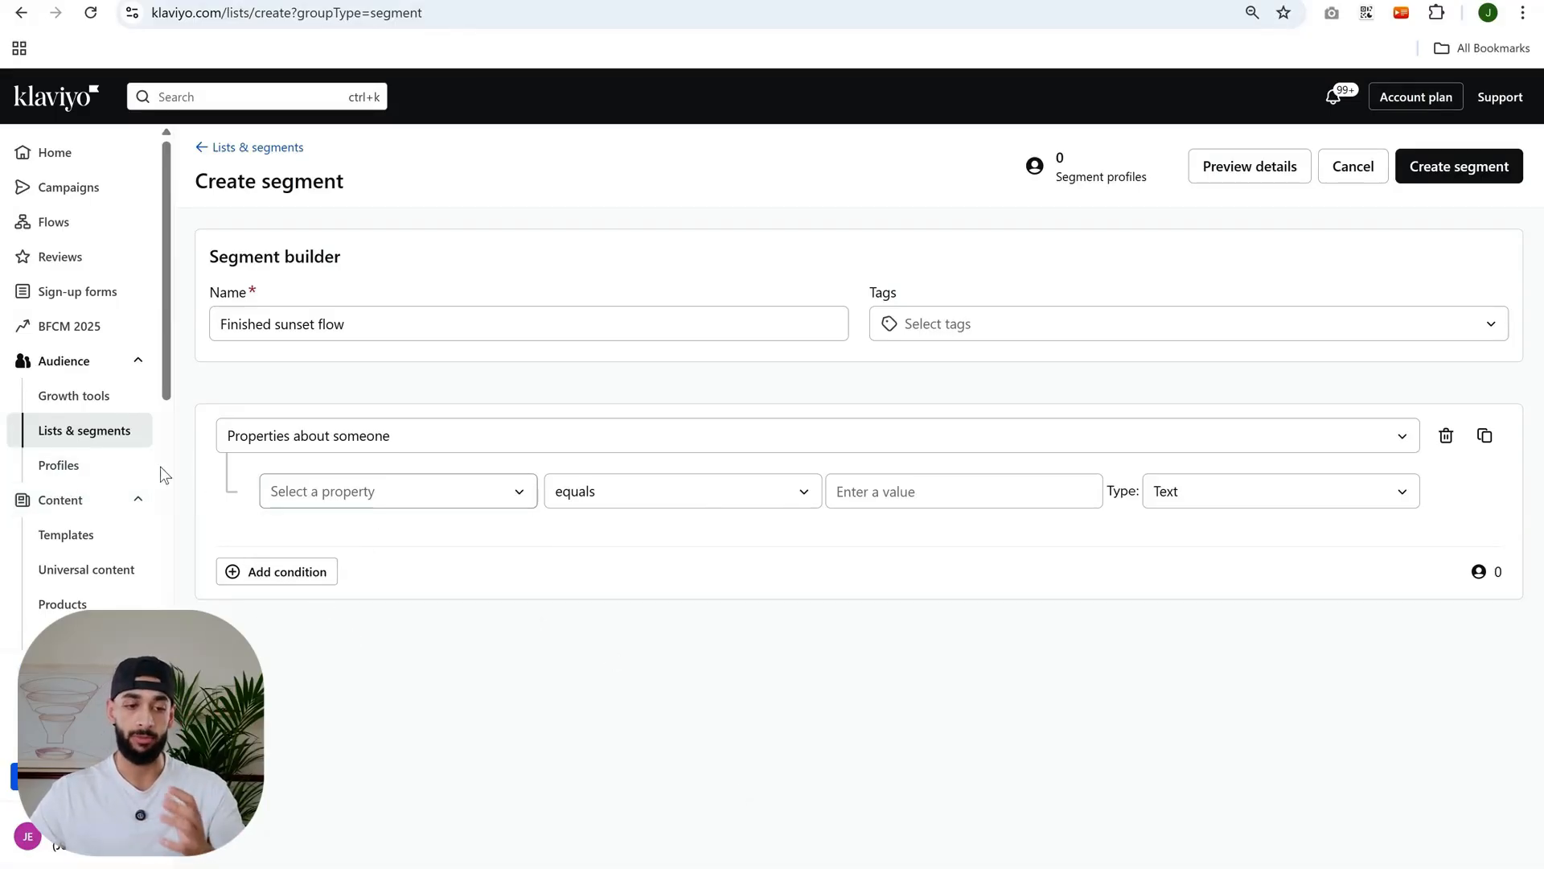
- Open the account's own profile and start adding a custom property to it
{"action": "left_click", "coordinate": [73, 465]}
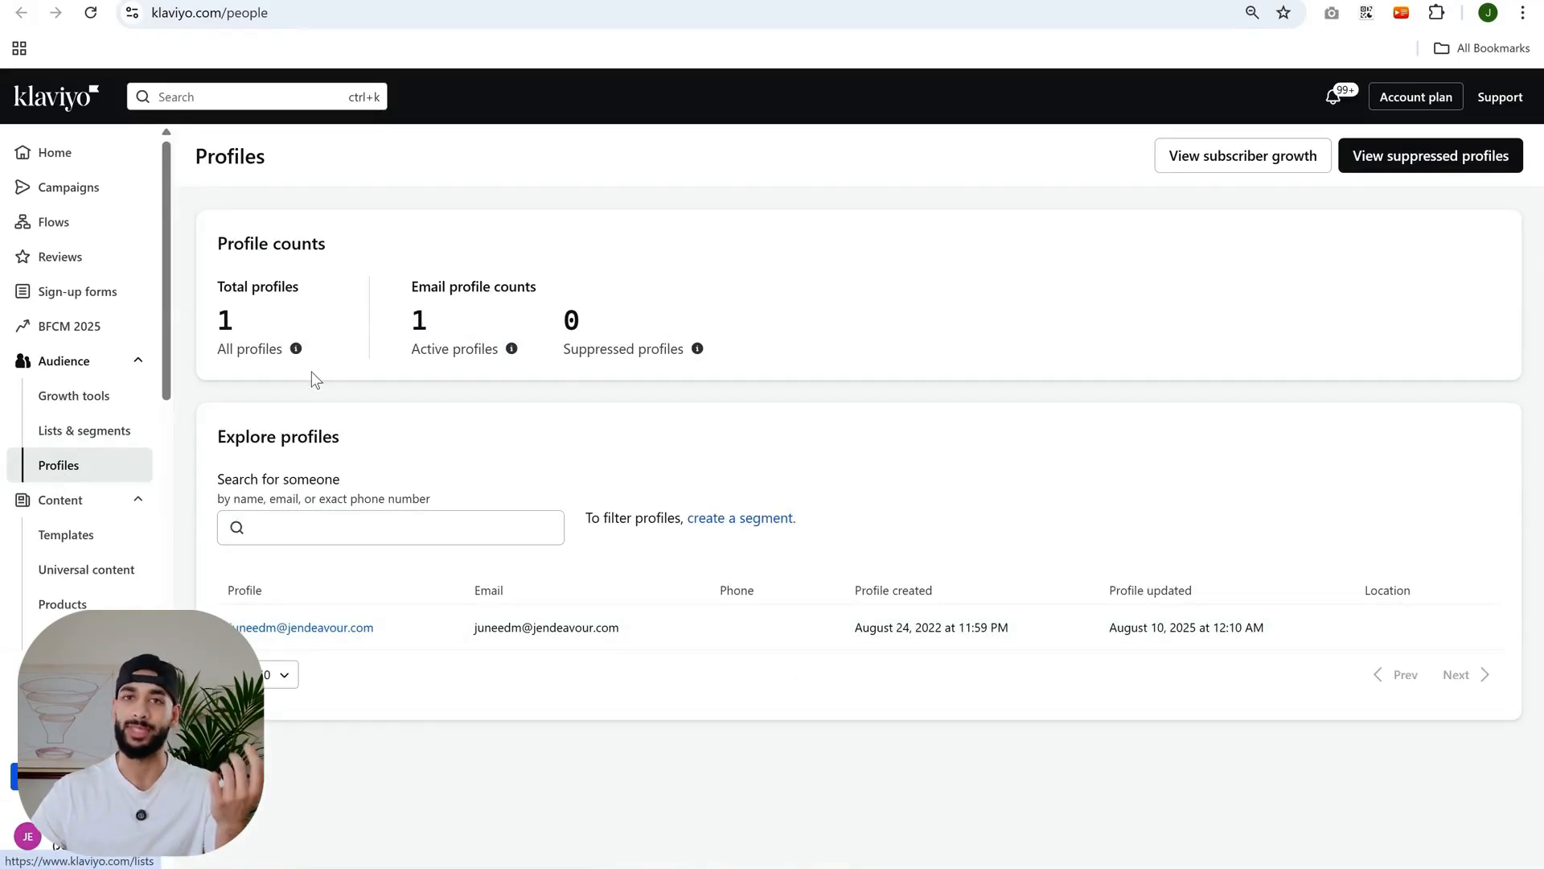
{"action": "left_click", "coordinate": [342, 629]}
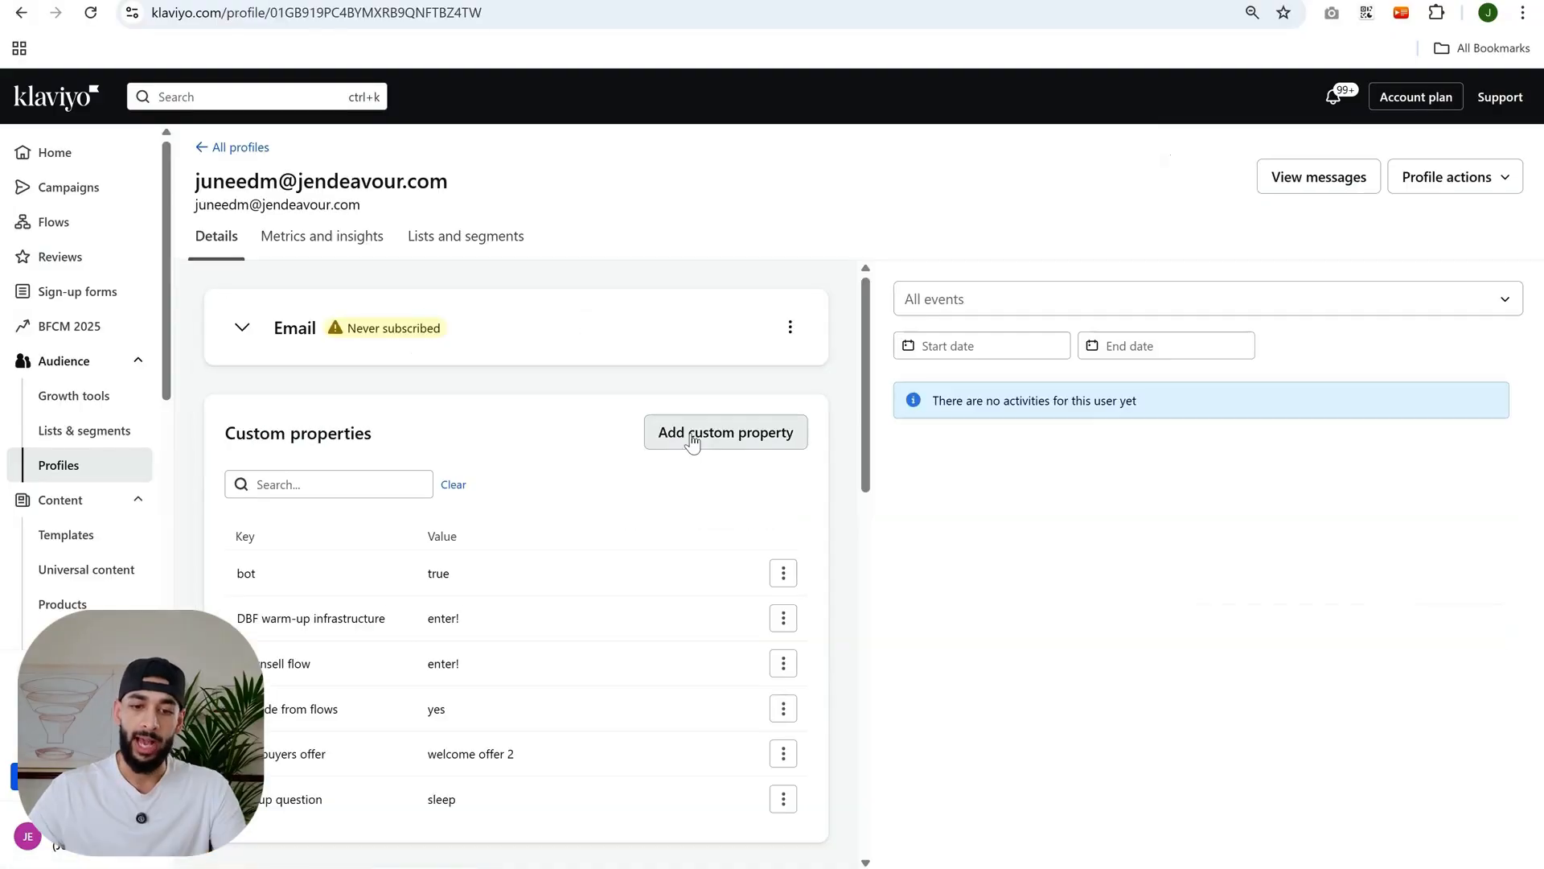
{"action": "left_click", "coordinate": [691, 440]}
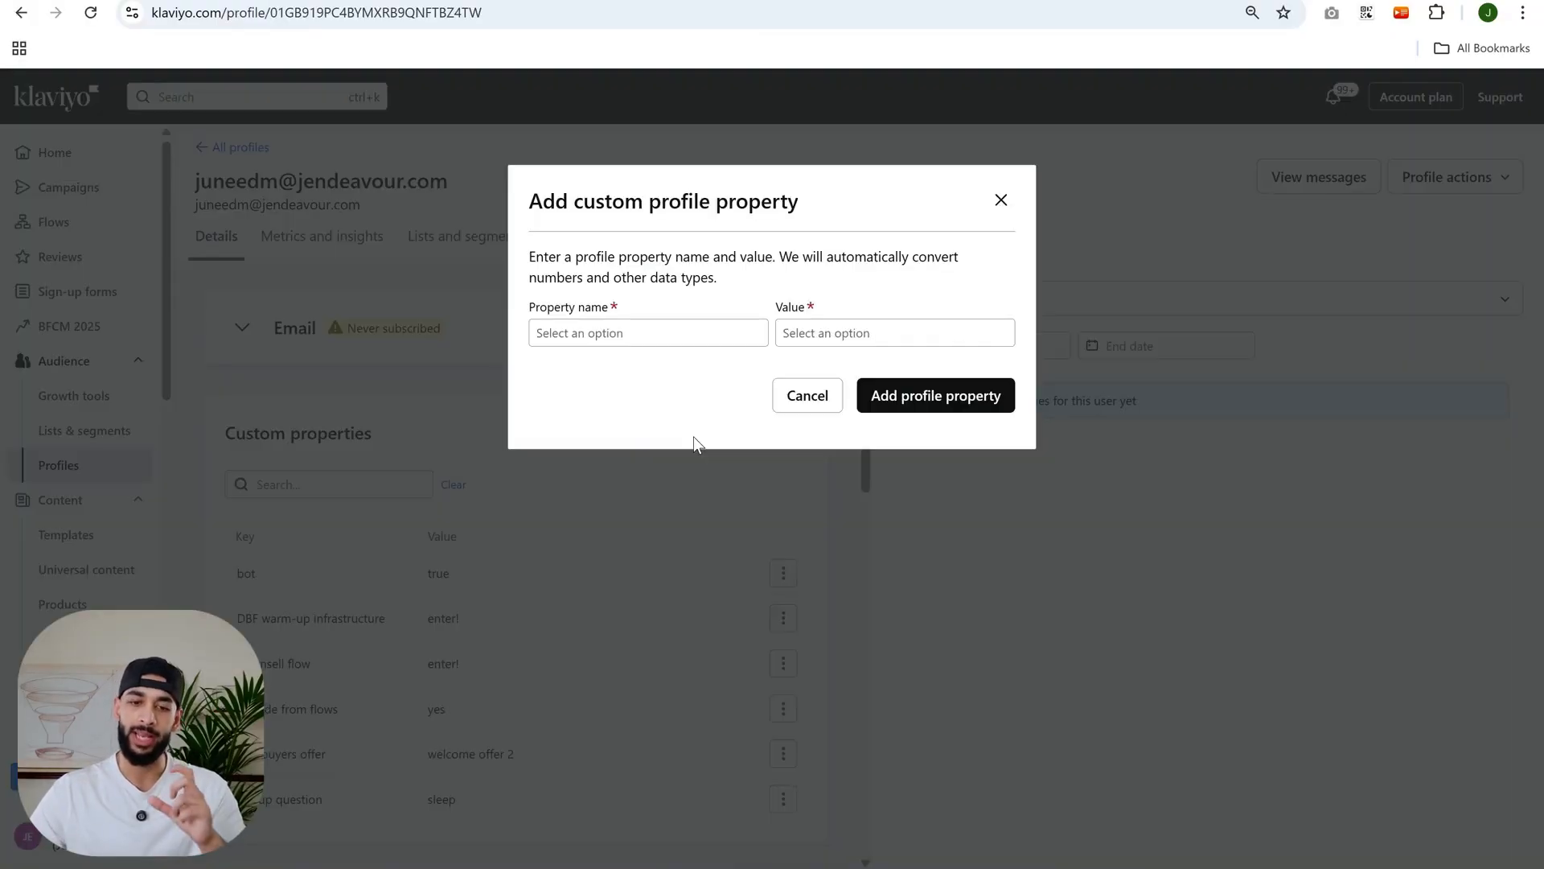
- Add the custom profile property "sunset unengaged" with value "finished", copying both from the flow's property update
{"action": "left_click", "coordinate": [690, 335]}
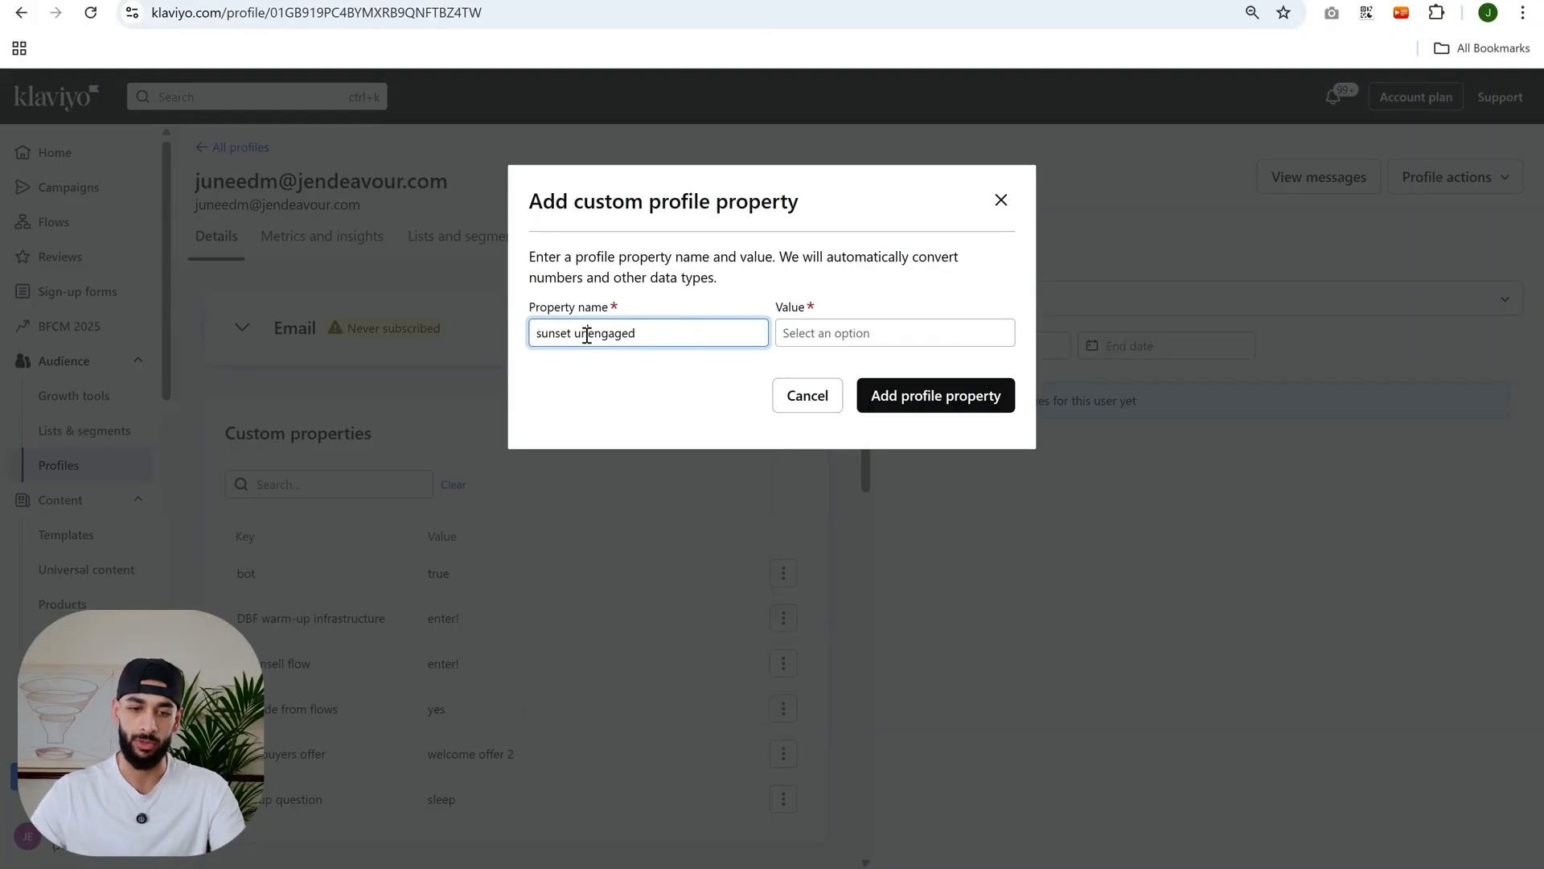
{"action": "triple_click", "coordinate": [588, 335]}
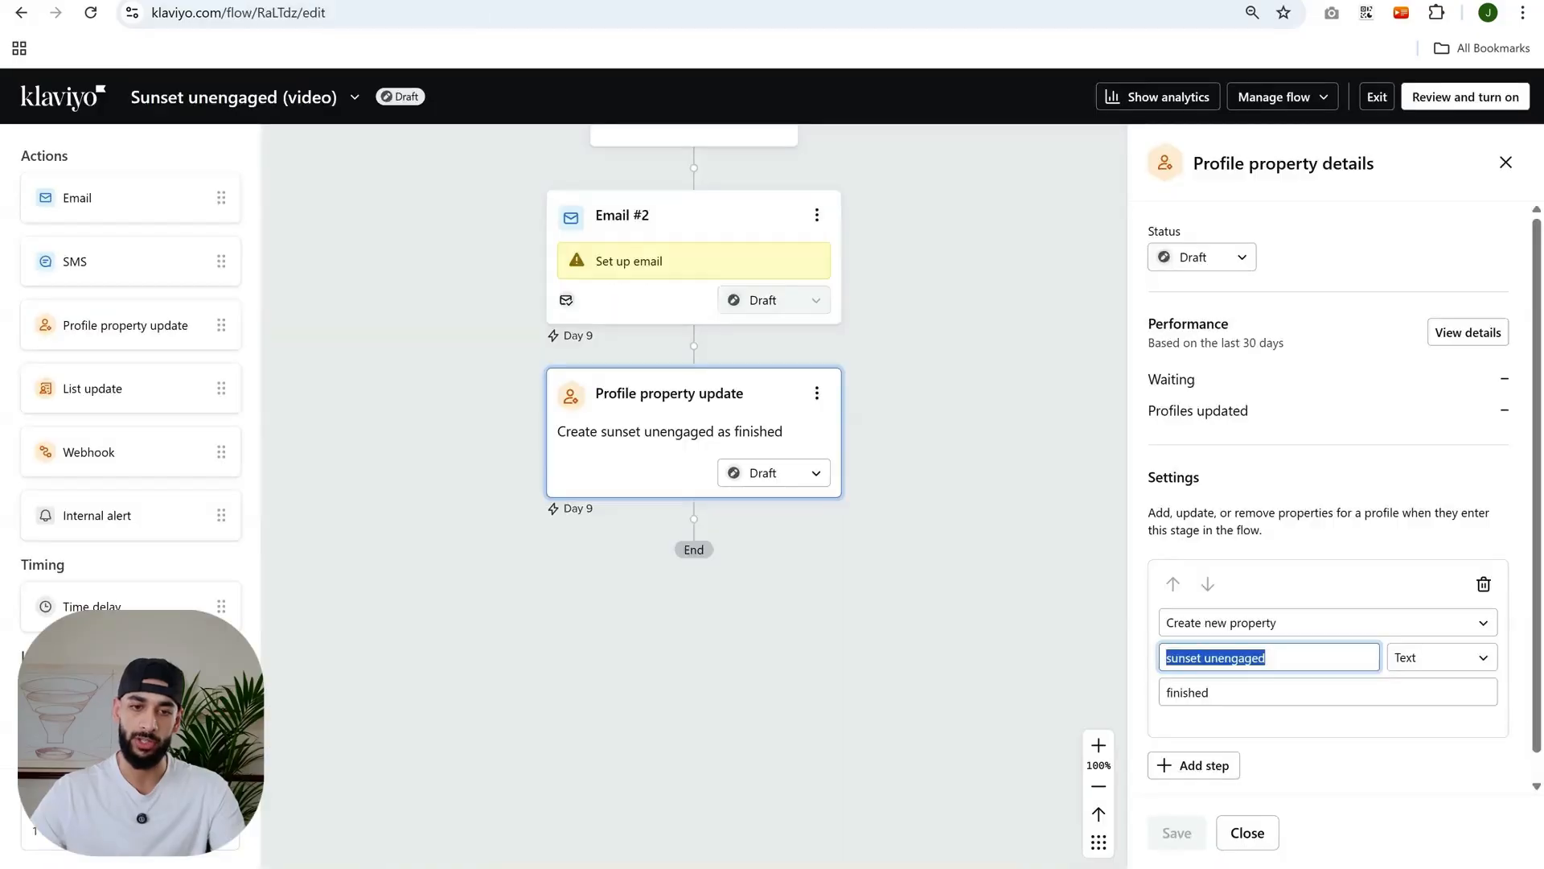
{"action": "scroll", "coordinate": [1247, 651], "scroll_direction": "down", "scroll_amount": 1}
{"action": "triple_click", "coordinate": [1219, 675]}
{"action": "key", "text": "ctrl+c"}
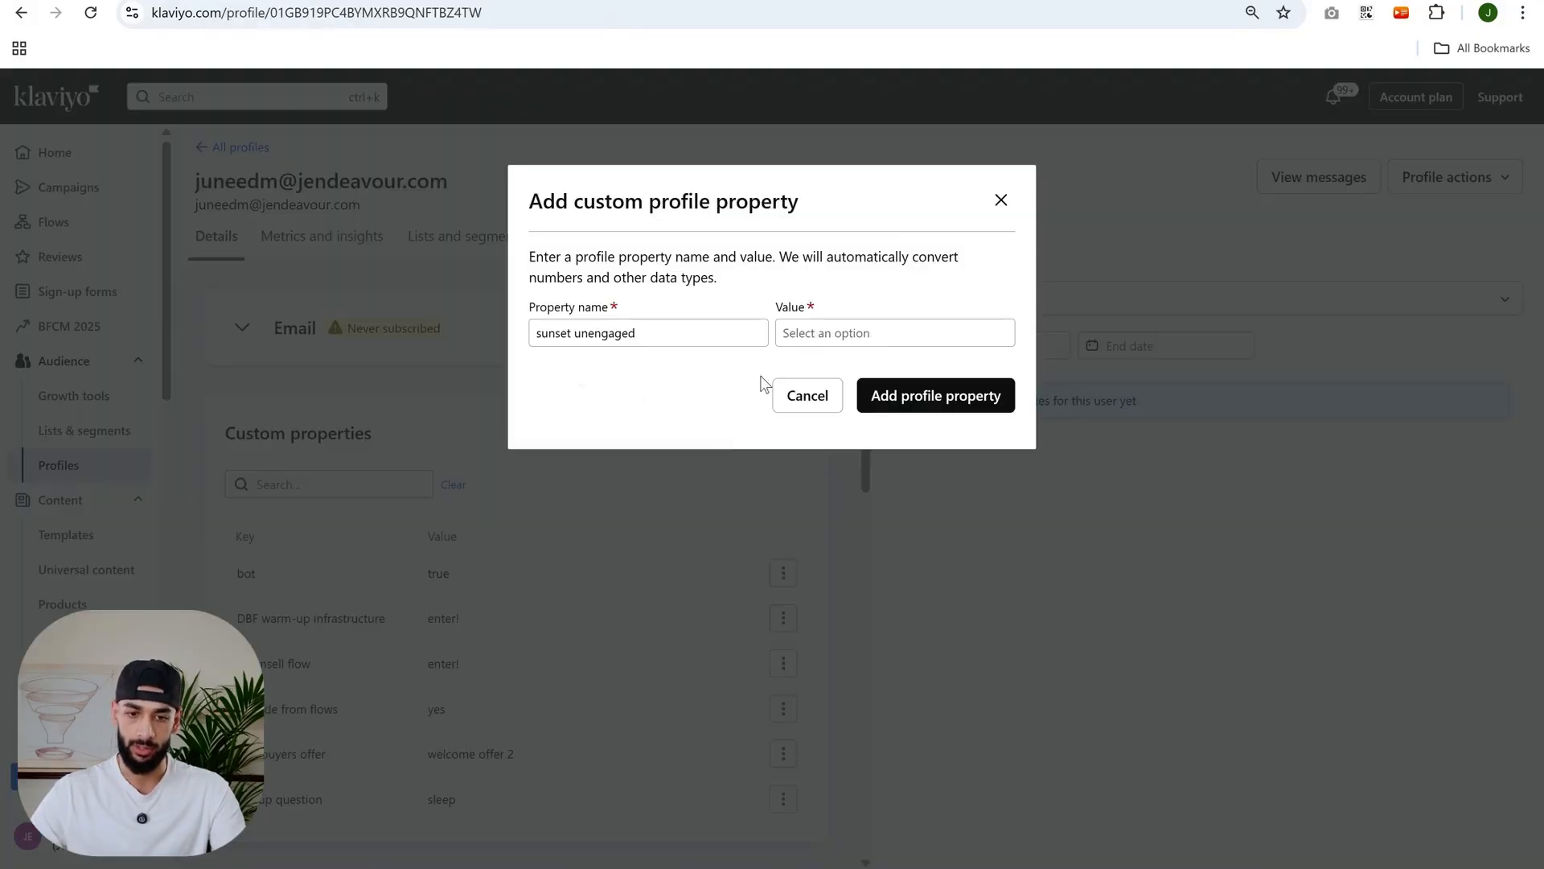
{"action": "left_click", "coordinate": [848, 330]}
{"action": "key", "text": "ctrl+v"}
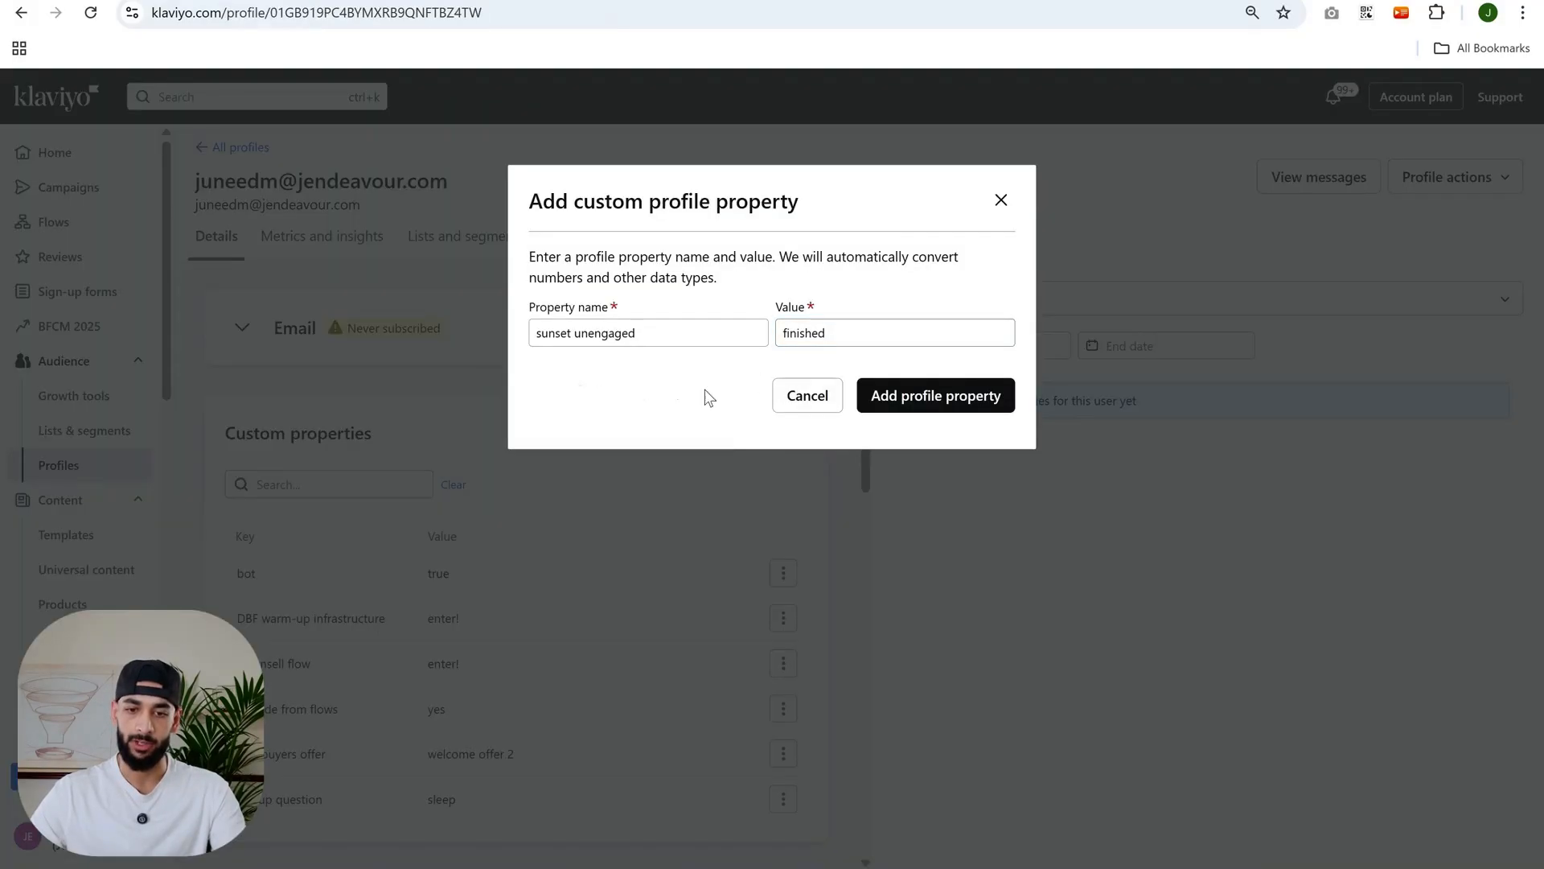
{"action": "left_click", "coordinate": [925, 397]}
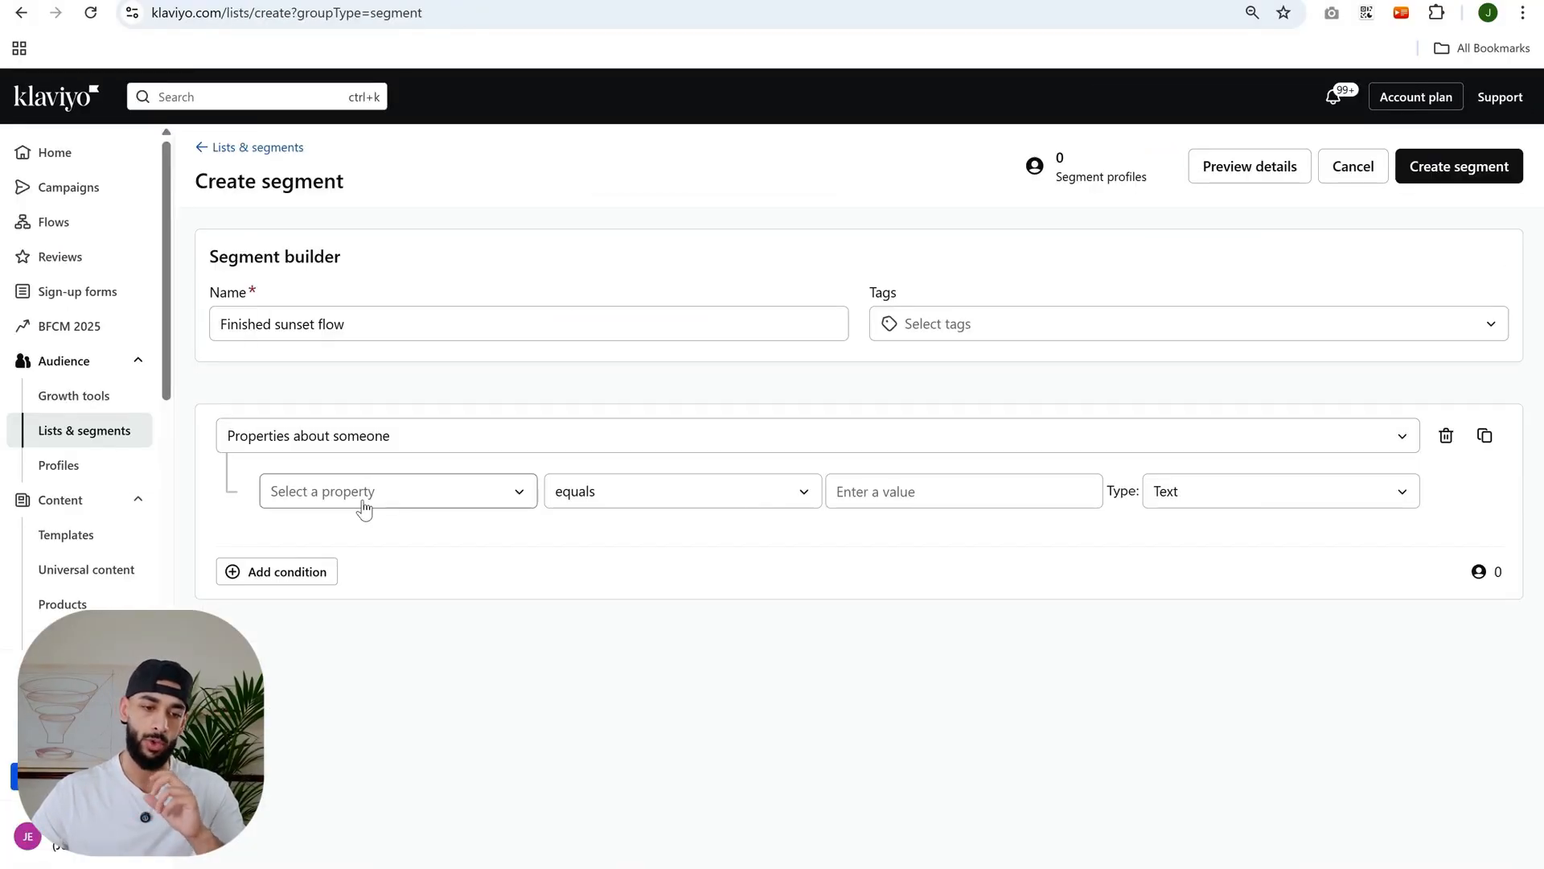
- Start a new segment named "finished sunset flow"
{"action": "left_click", "coordinate": [364, 505]}
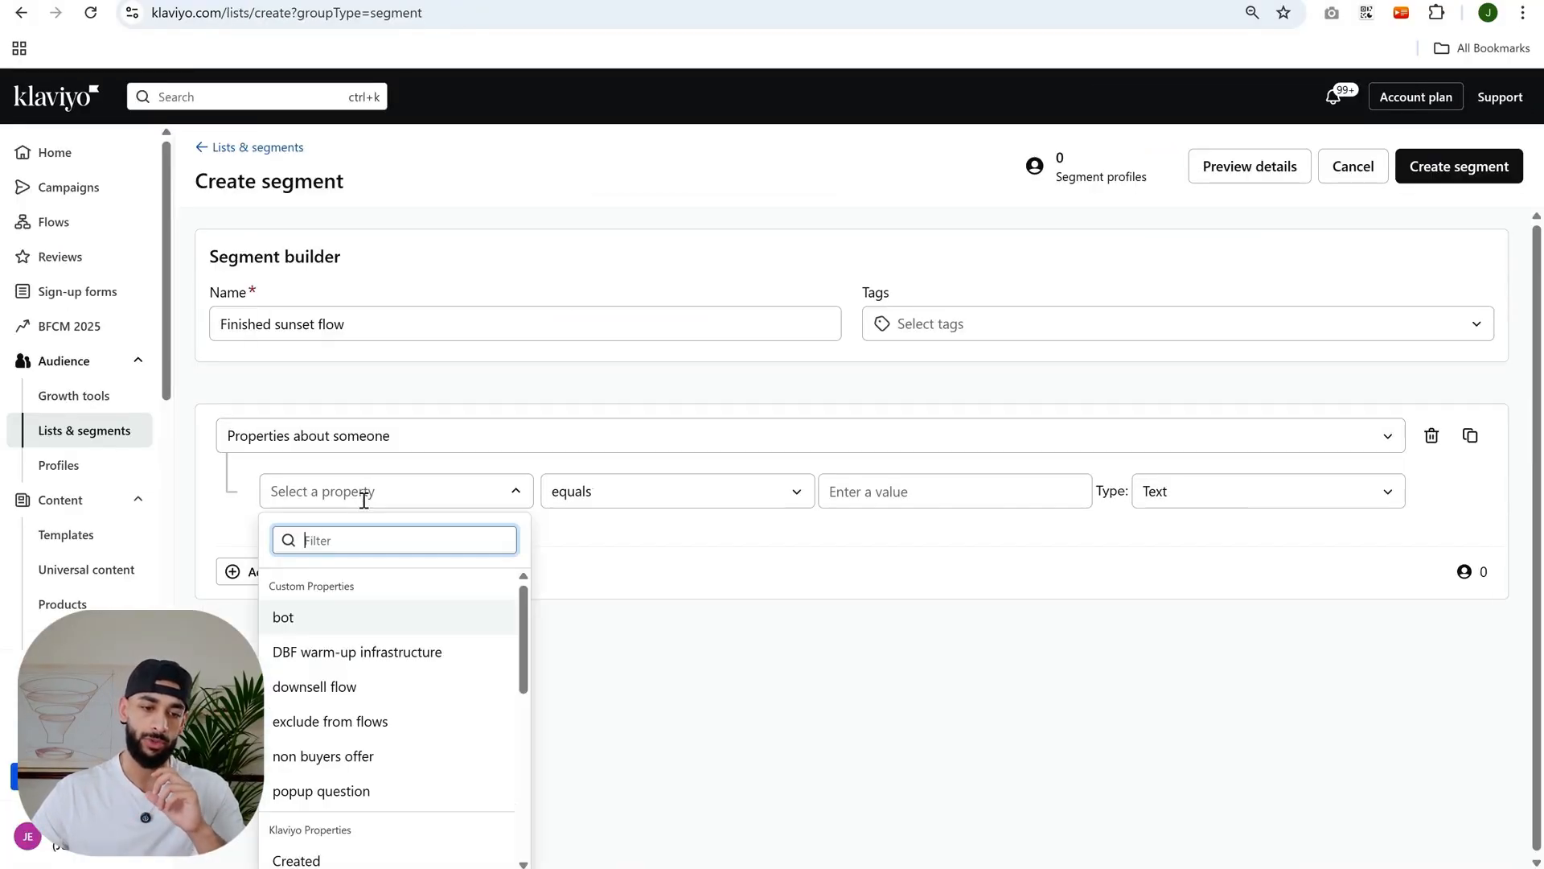
{"action": "left_click", "coordinate": [296, 257]}
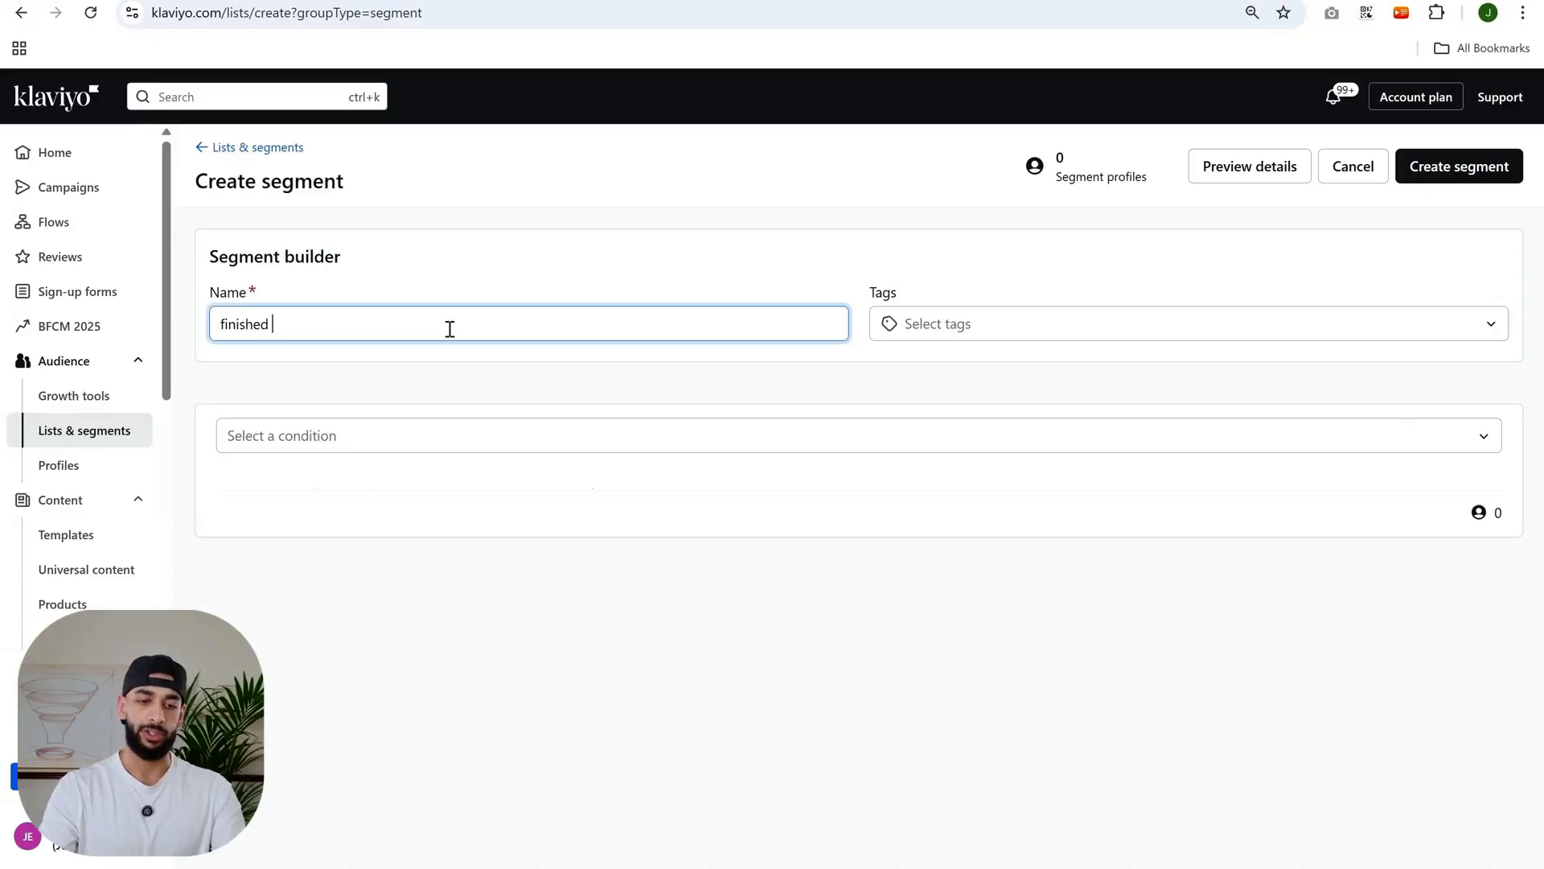
{"action": "type", "text": "sunset flow"}
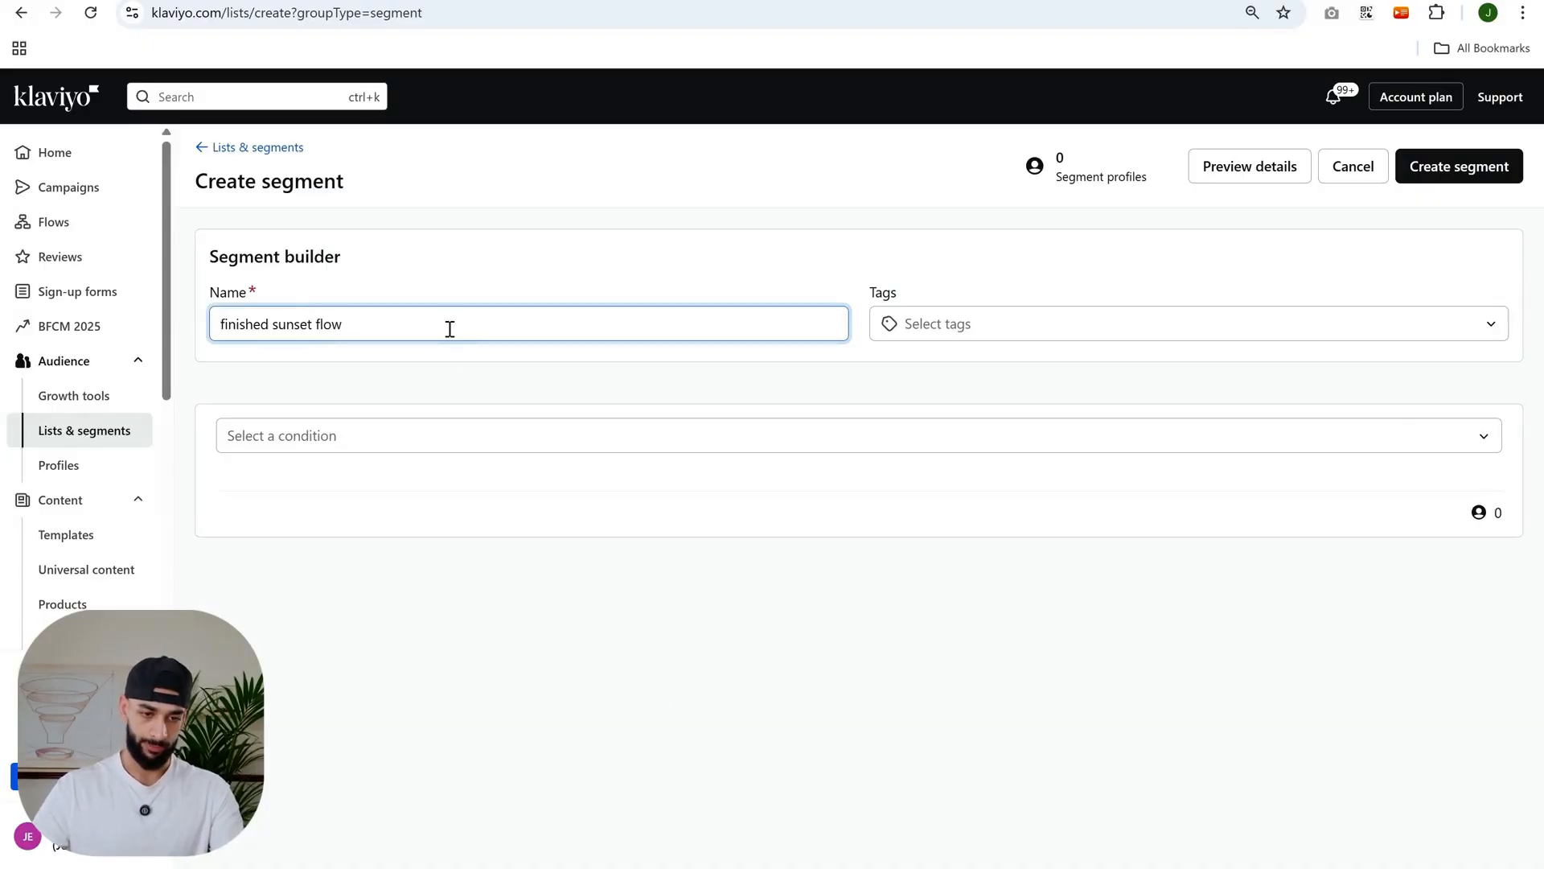
- Add a "Properties about someone" condition where sunset unengaged equals finished, and create the segment
{"action": "left_click", "coordinate": [427, 434]}
{"action": "left_click", "coordinate": [309, 648]}
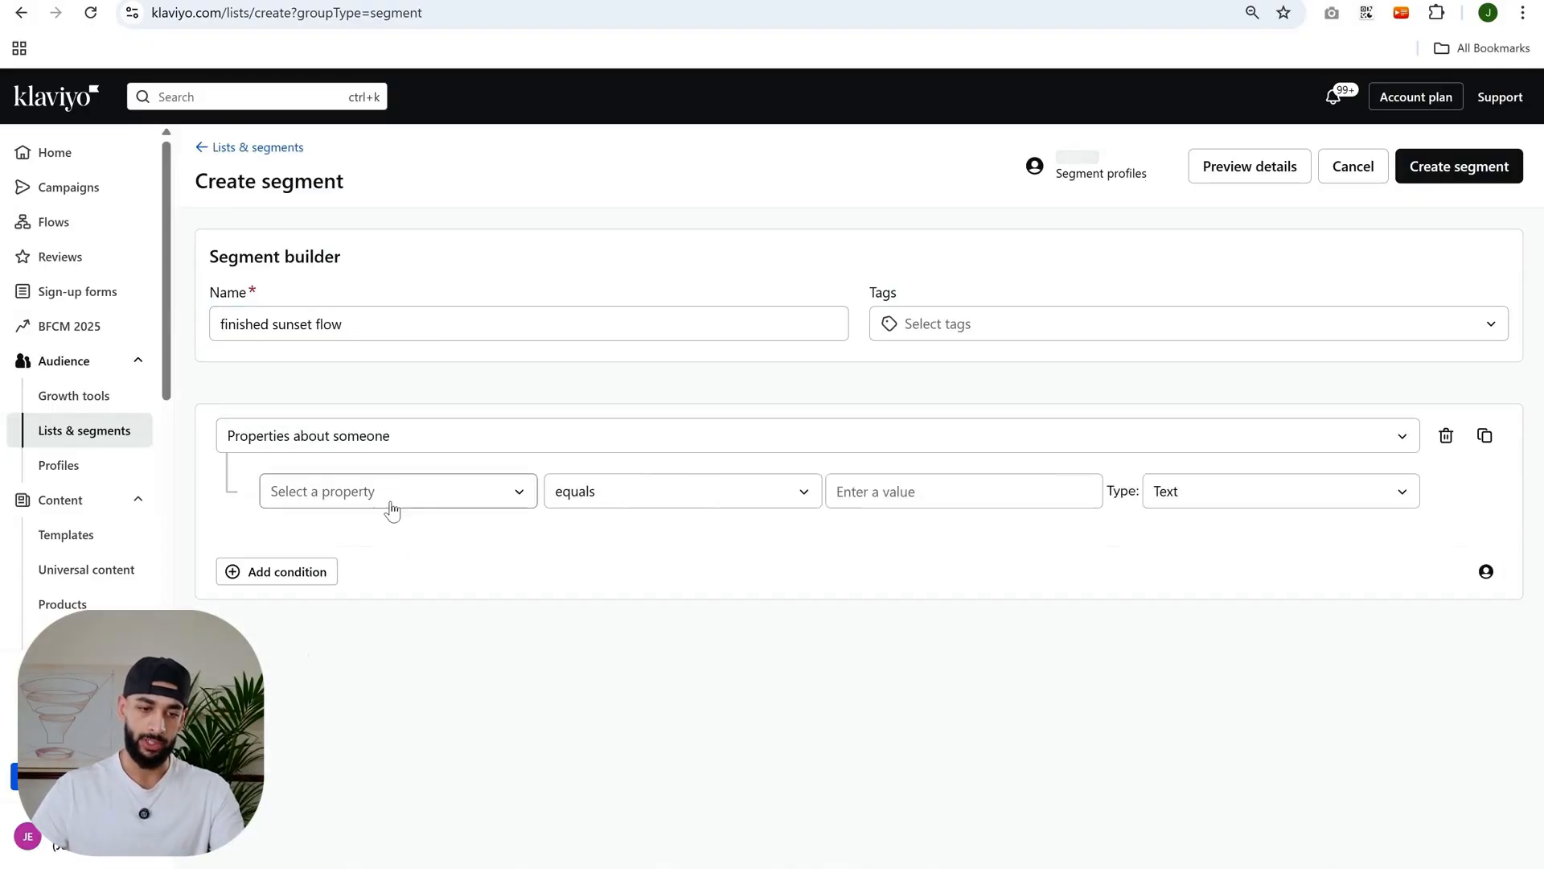
{"action": "left_click", "coordinate": [390, 495]}
{"action": "type", "text": "sun"}
{"action": "left_click", "coordinate": [380, 617]}
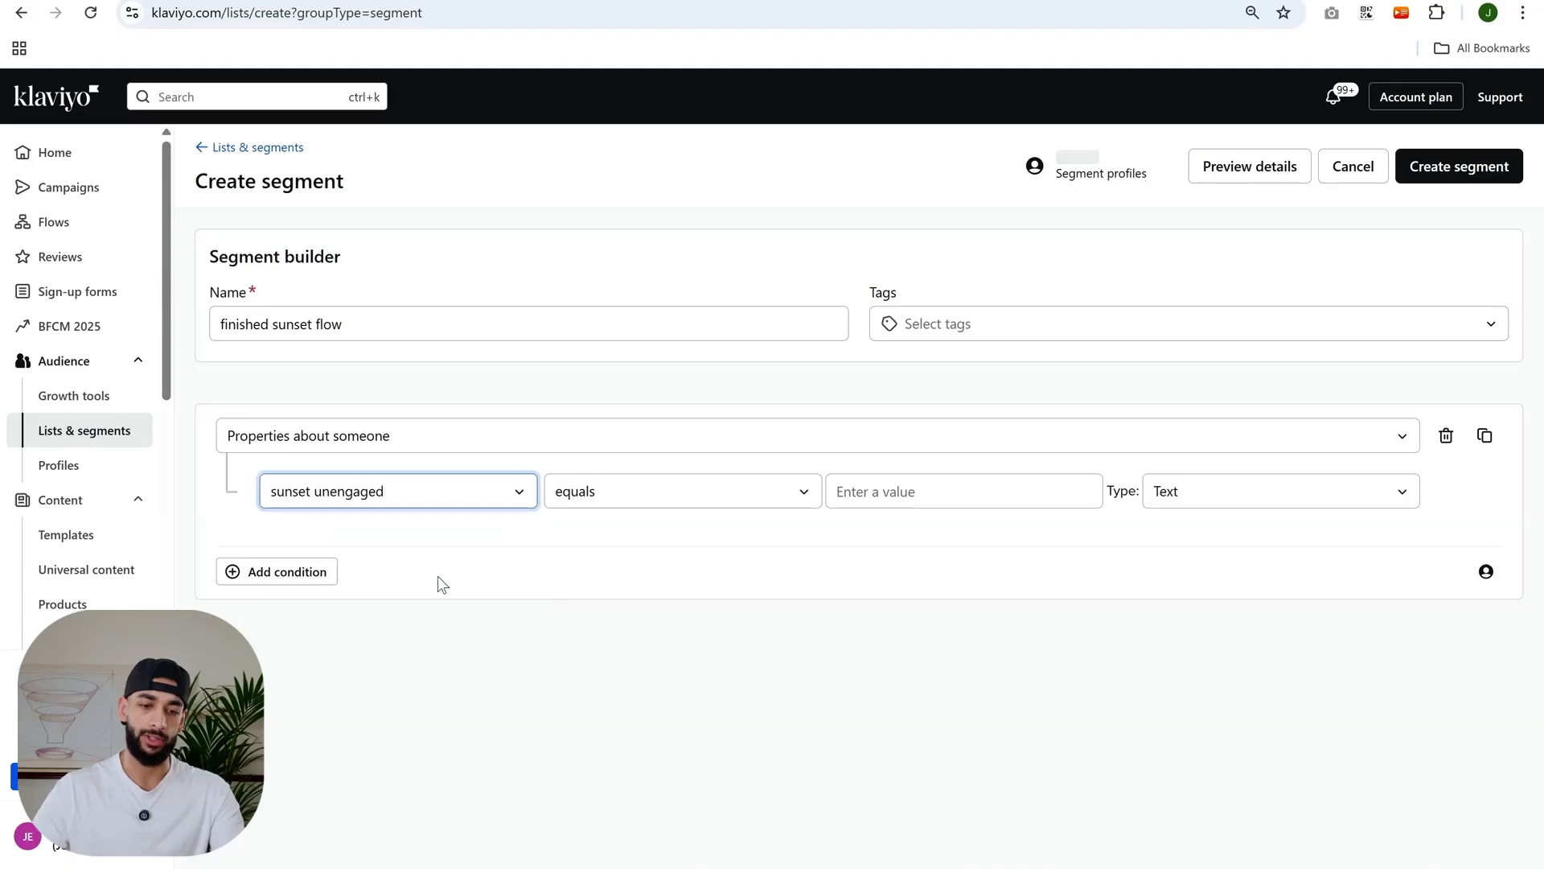
{"action": "left_click", "coordinate": [900, 491]}
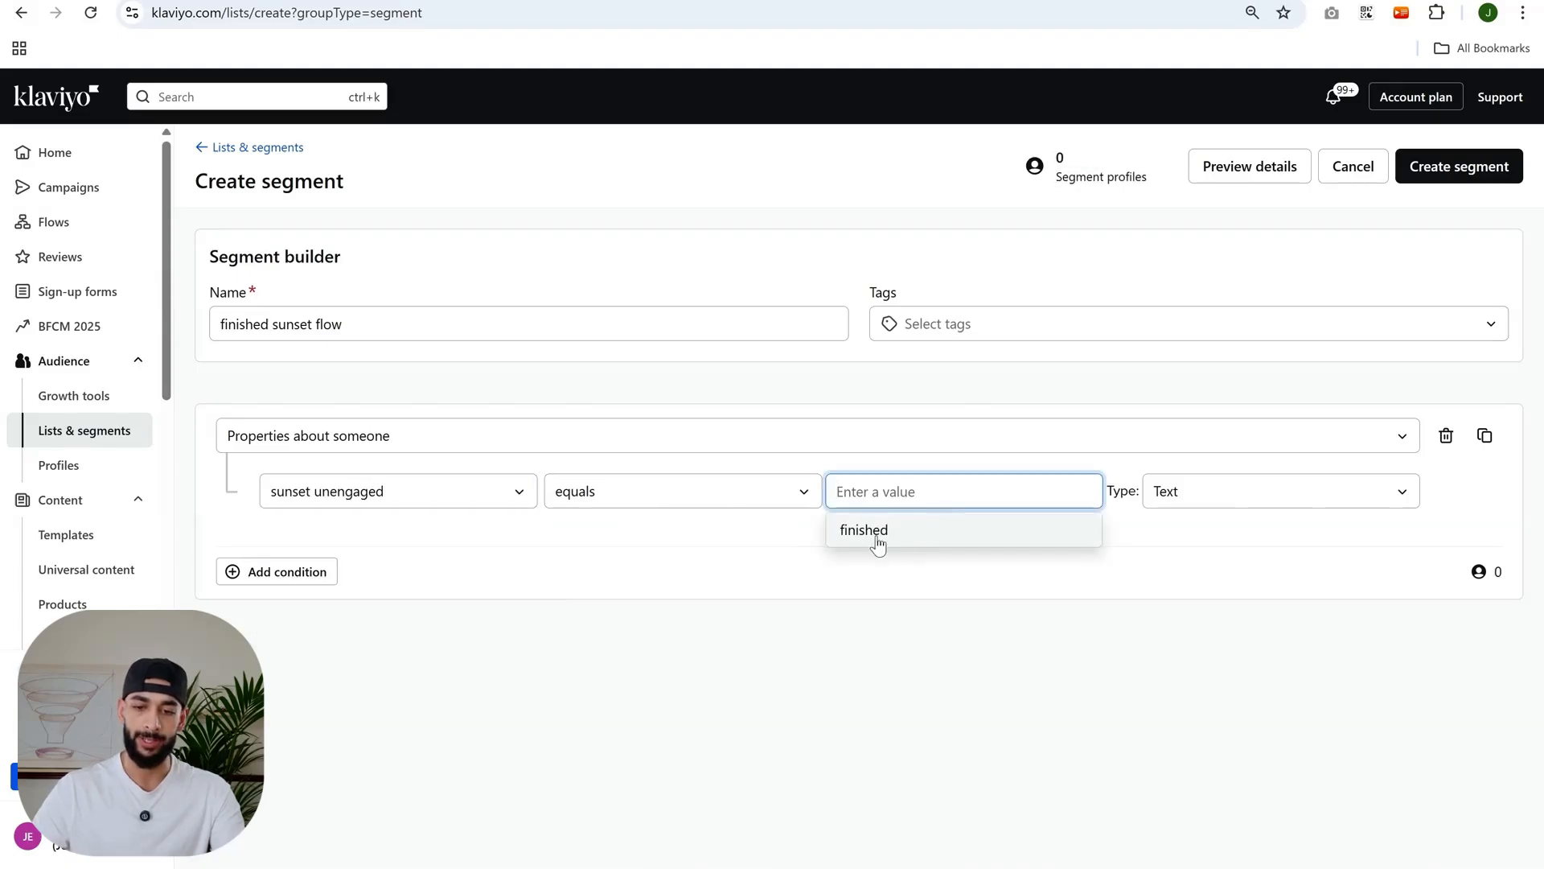
{"action": "left_click", "coordinate": [875, 531]}
{"action": "left_click", "coordinate": [925, 539]}
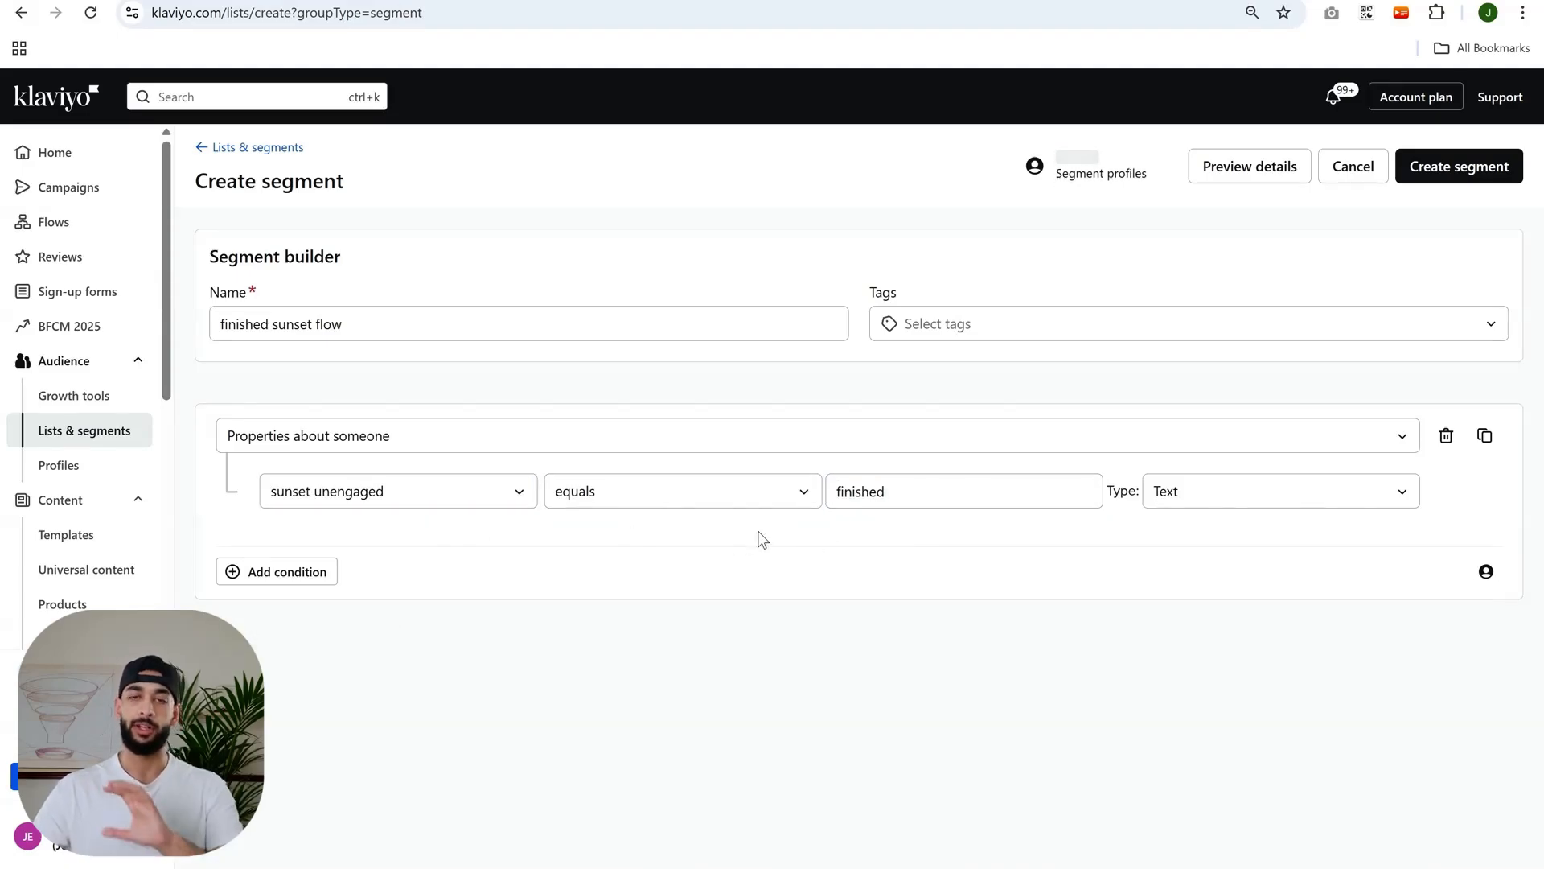
{"action": "left_click", "coordinate": [1485, 167]}
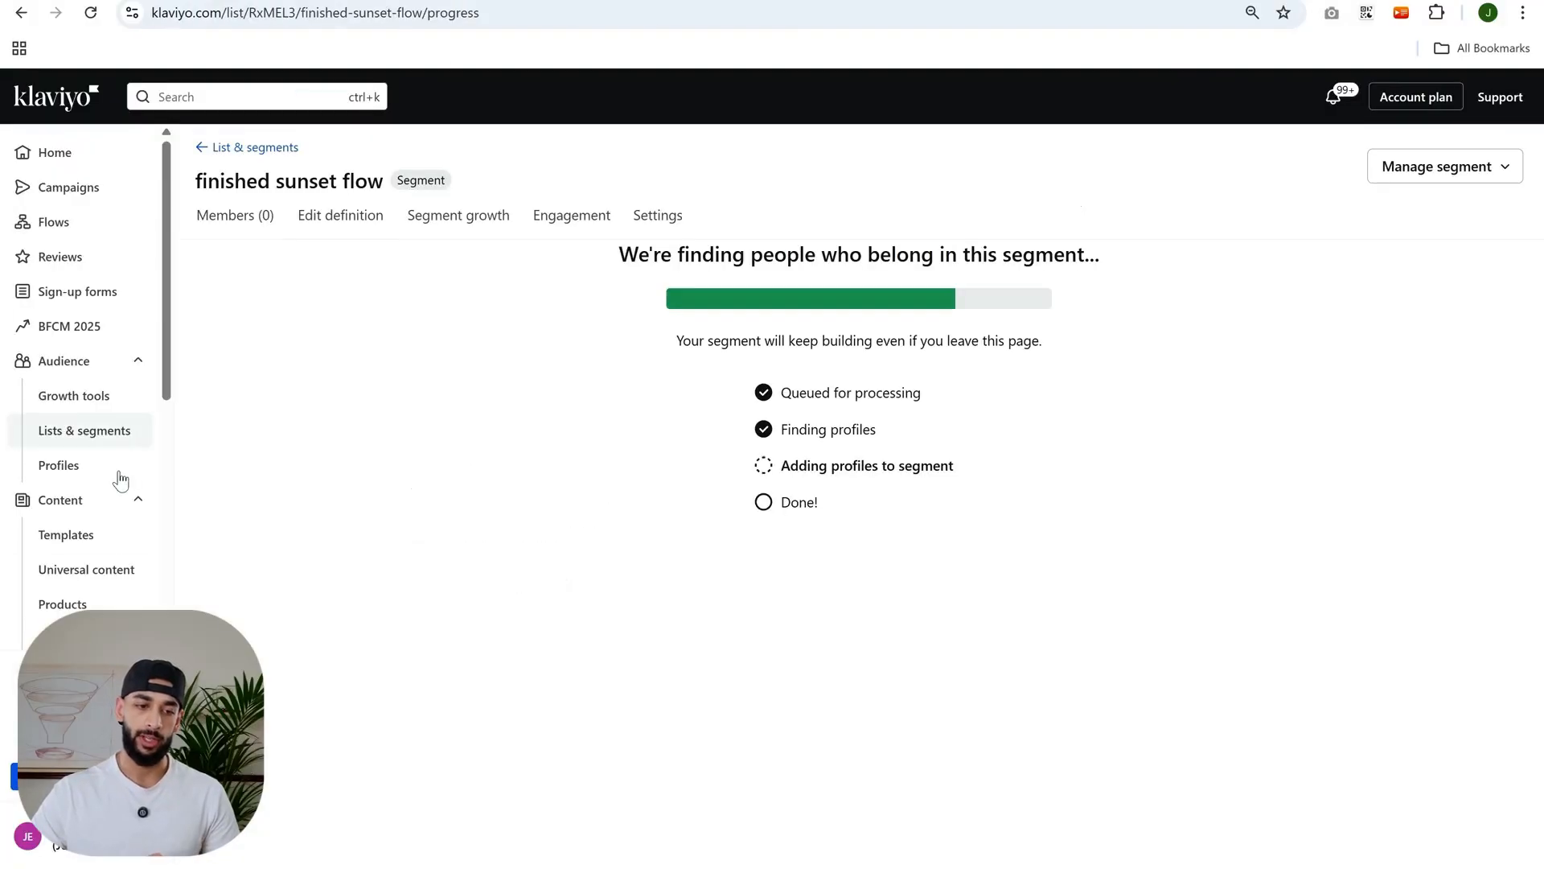
- Search lists and segments for "bot" and open bulk suppression for [J] Bot Emails, closing the dialog without suppressing
{"action": "left_click", "coordinate": [132, 442]}
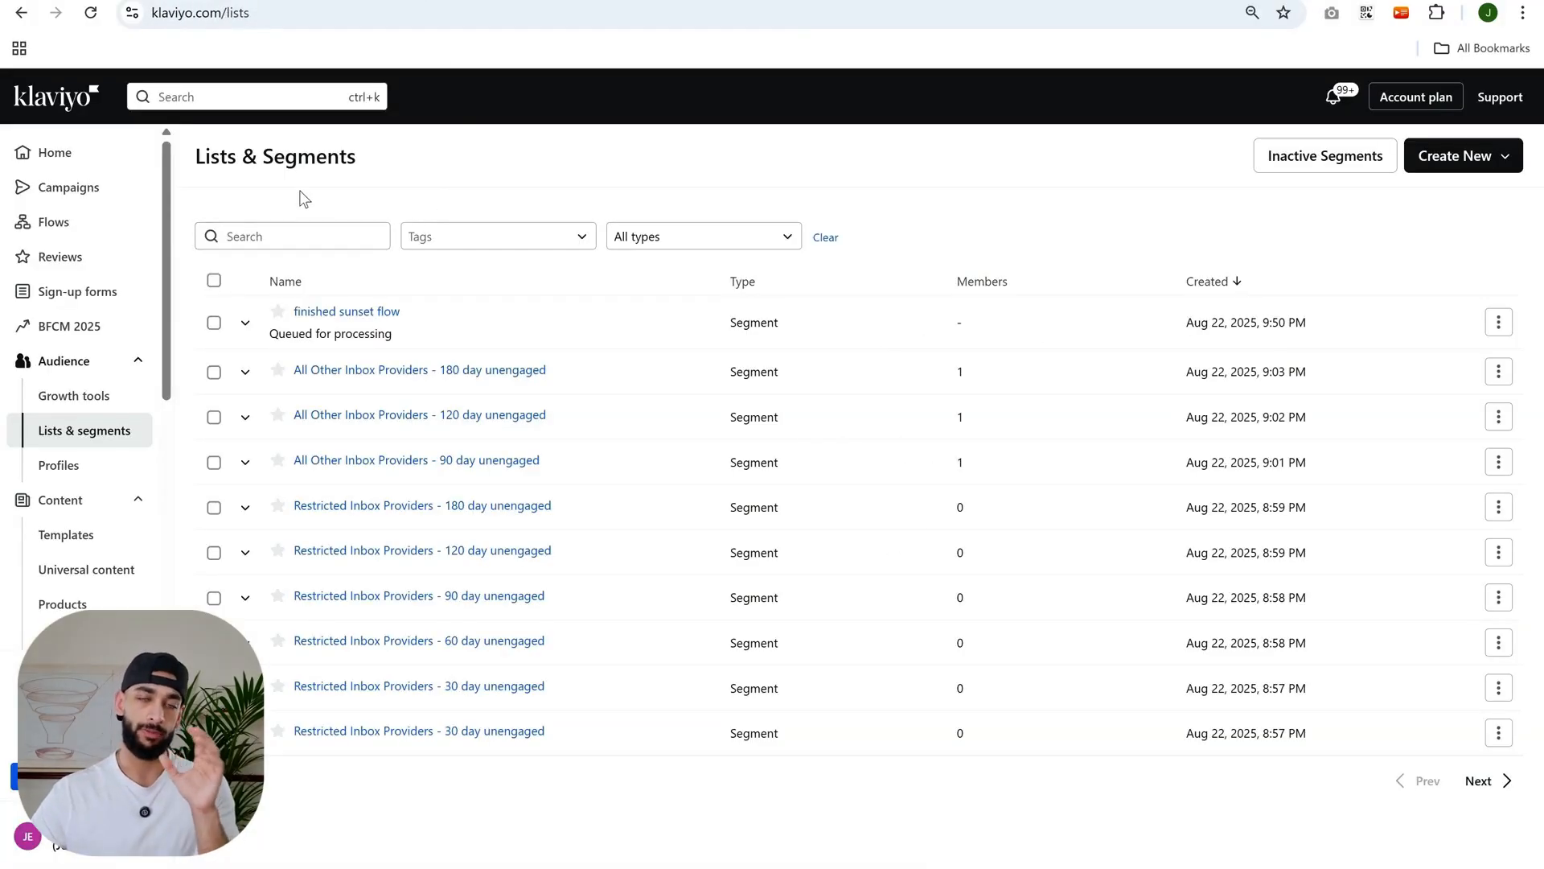
{"action": "left_click", "coordinate": [292, 235]}
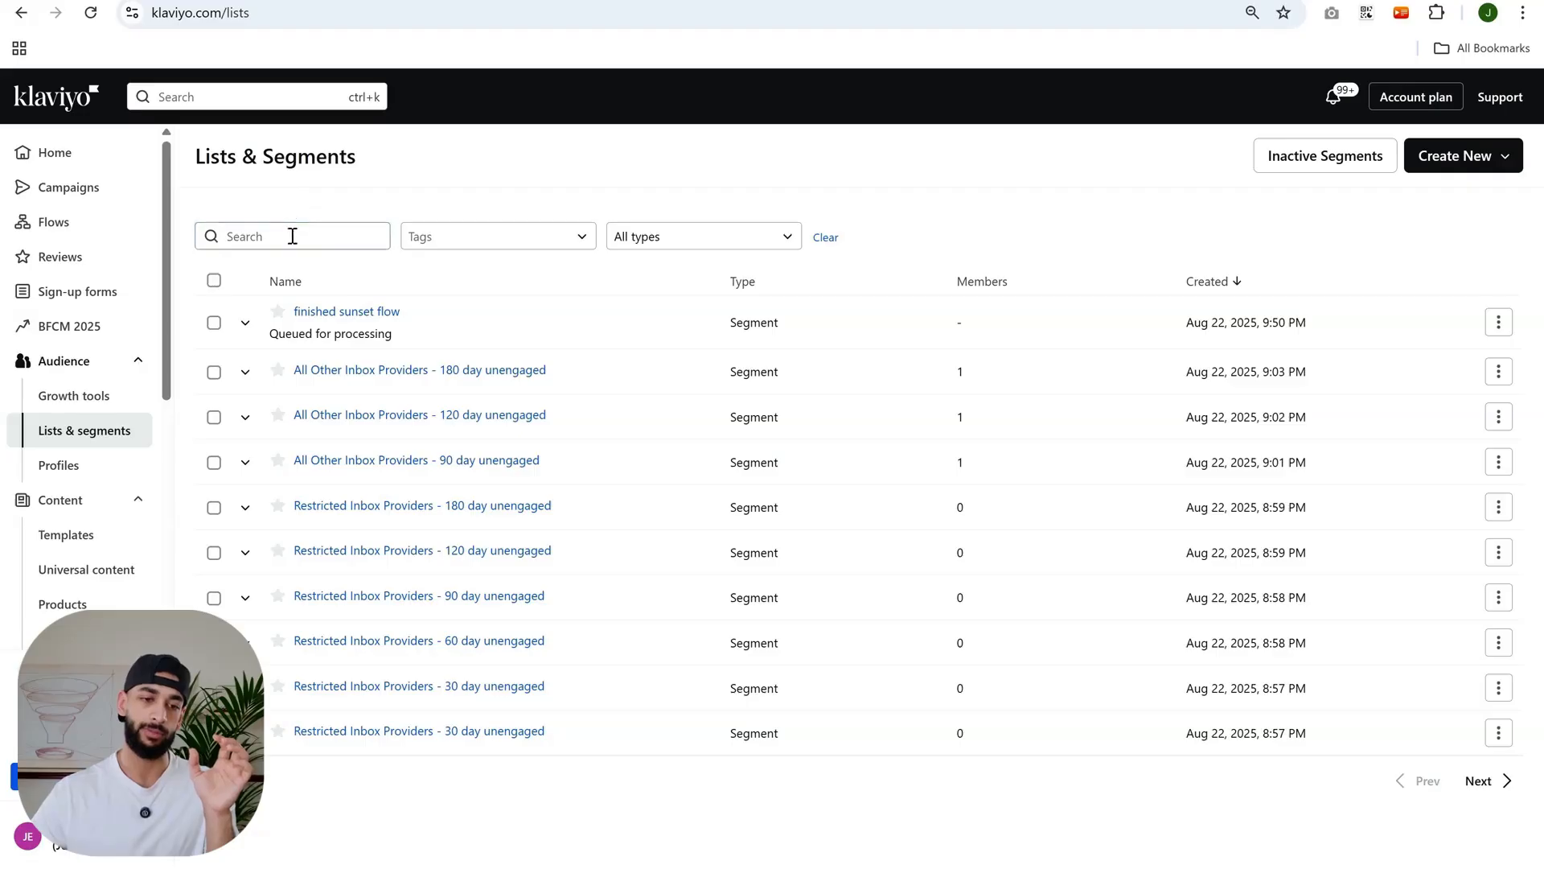
{"action": "type", "text": "bot"}
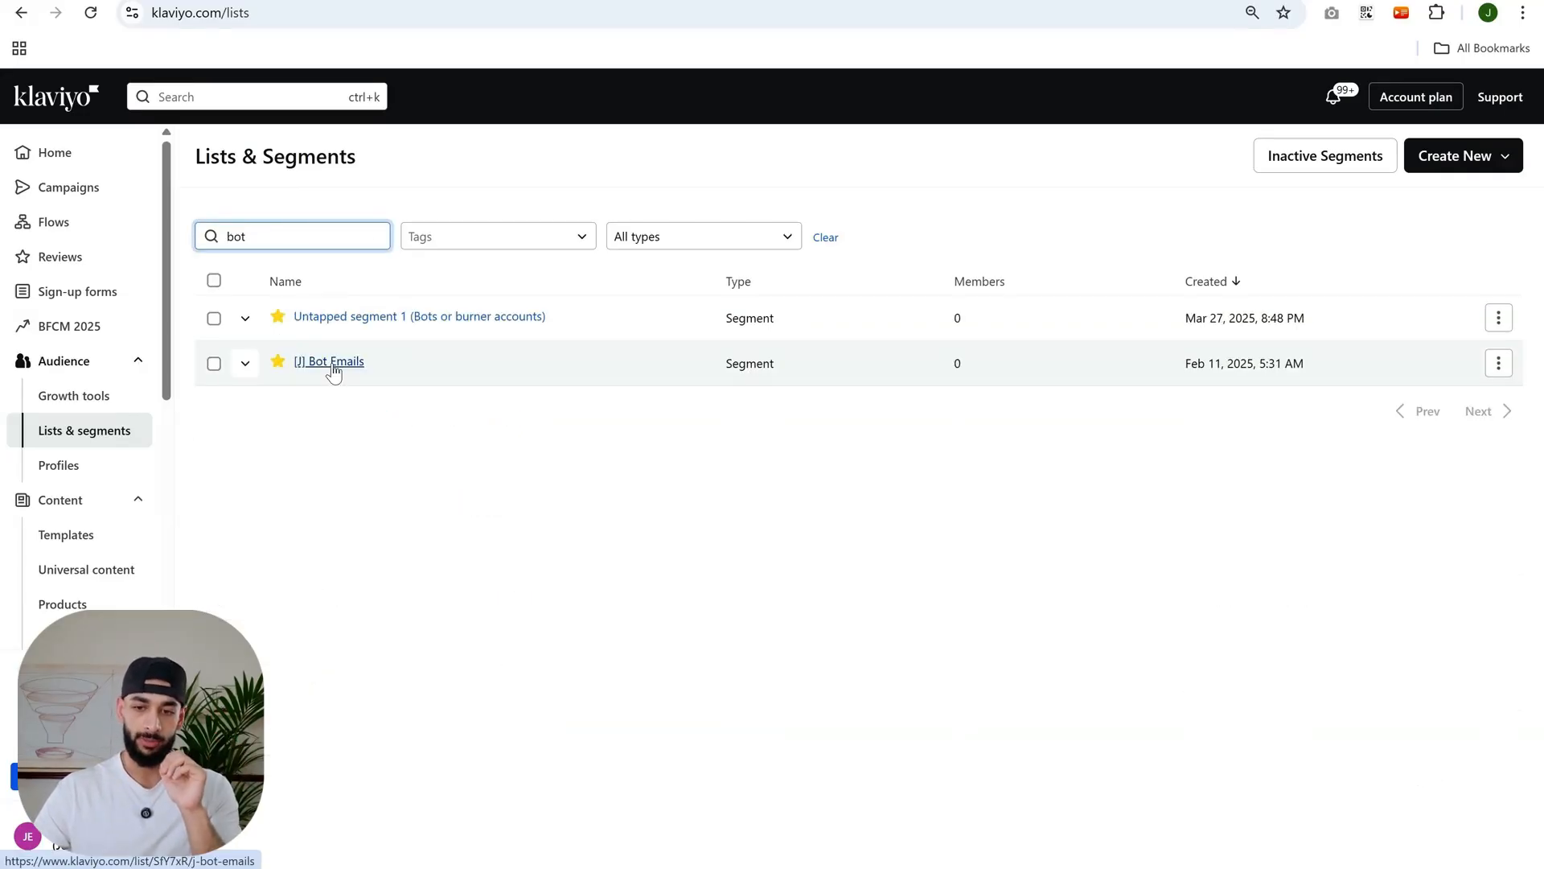
{"action": "left_click", "coordinate": [1499, 363]}
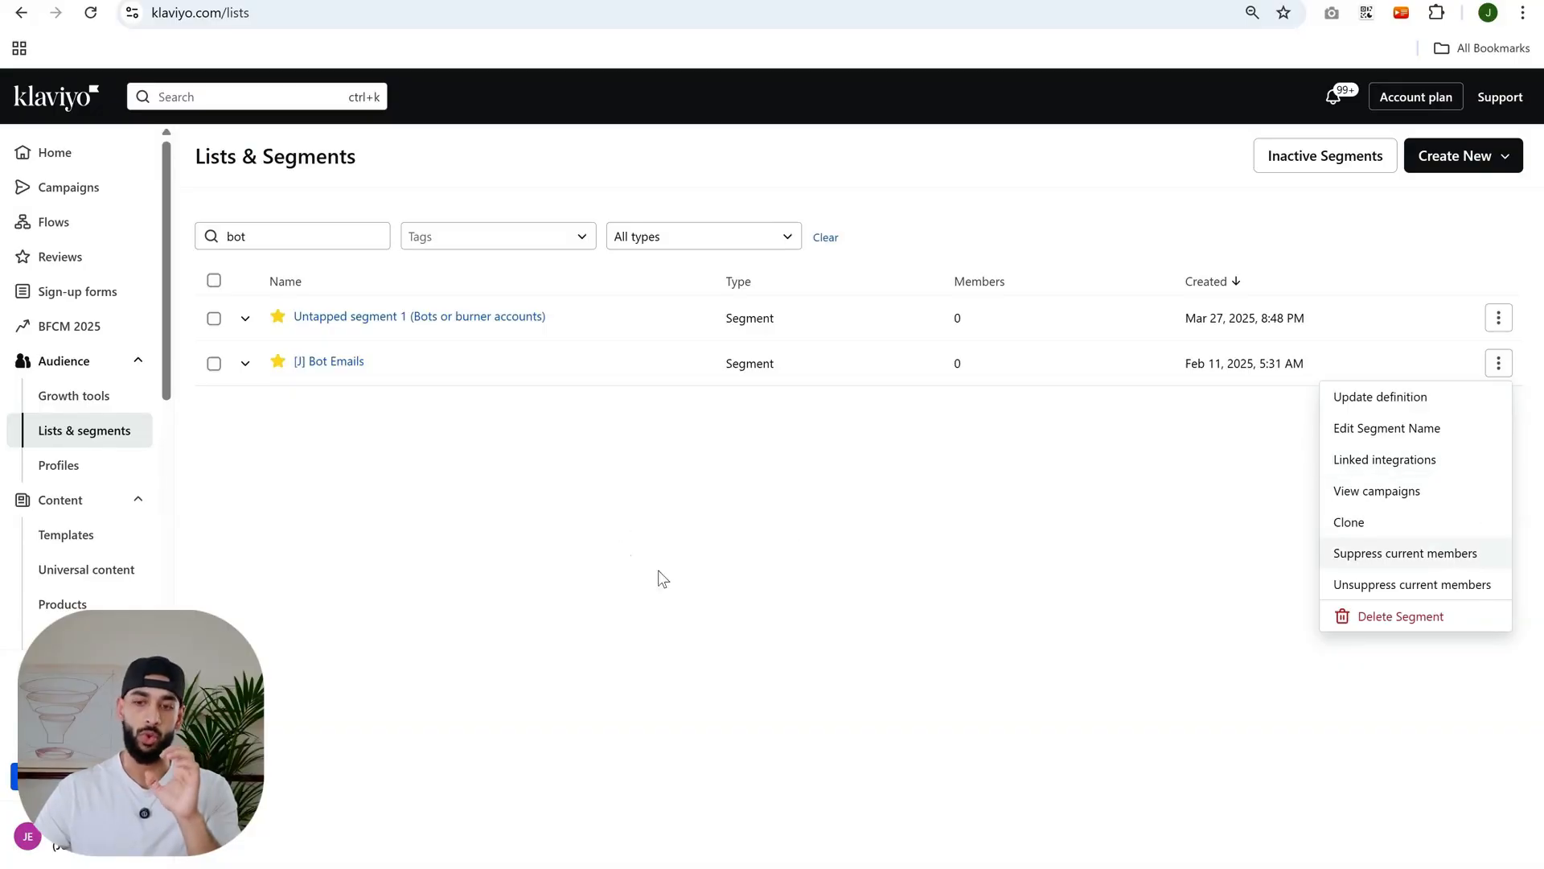
{"action": "left_click", "coordinate": [591, 399]}
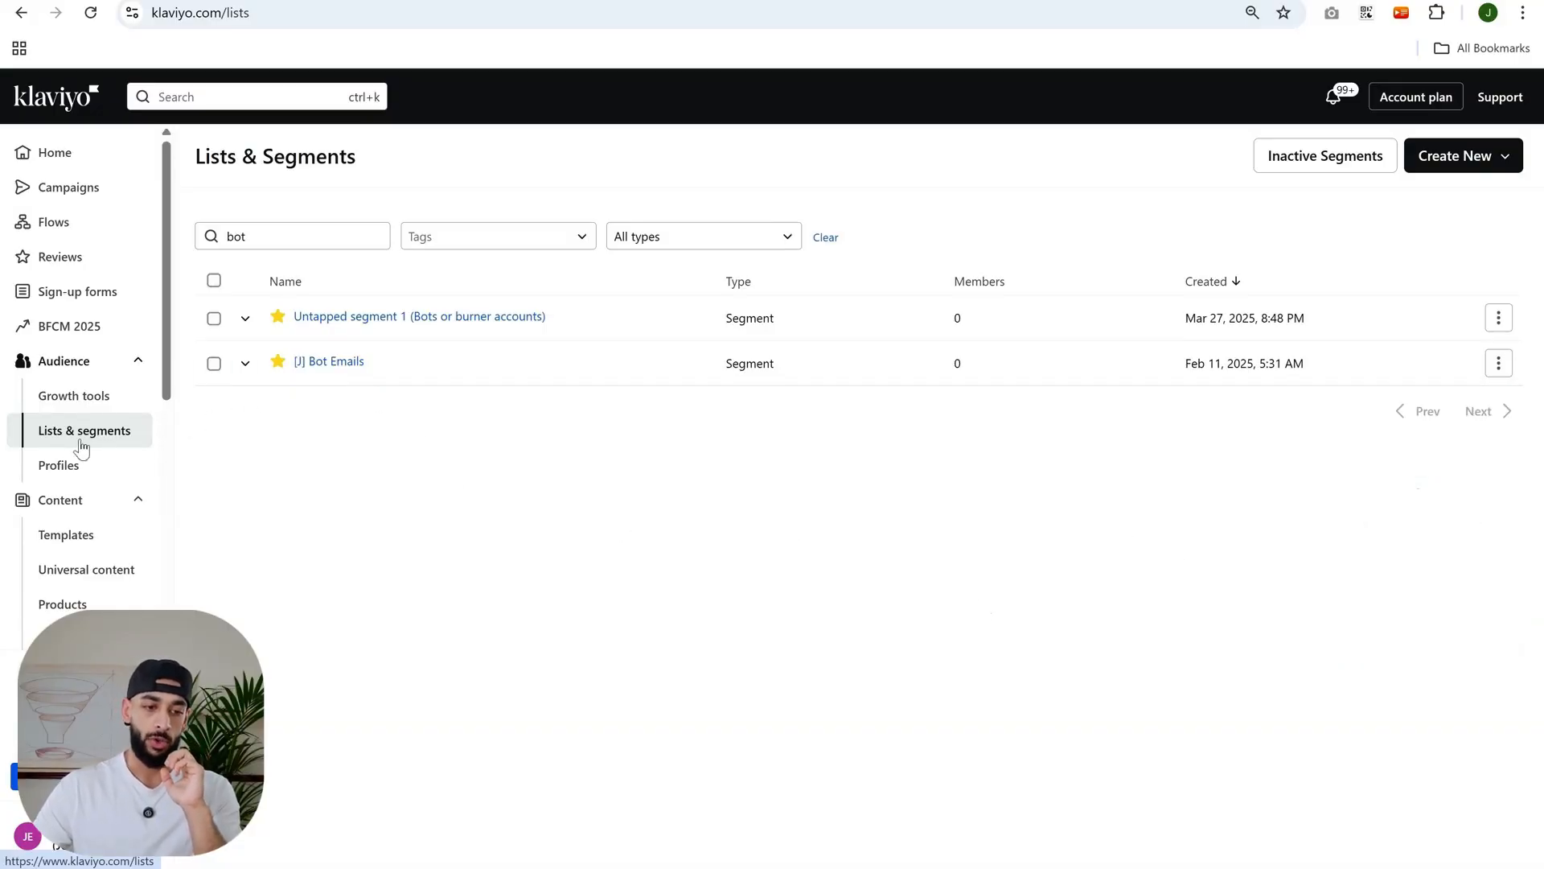
{"action": "left_click", "coordinate": [1498, 363]}
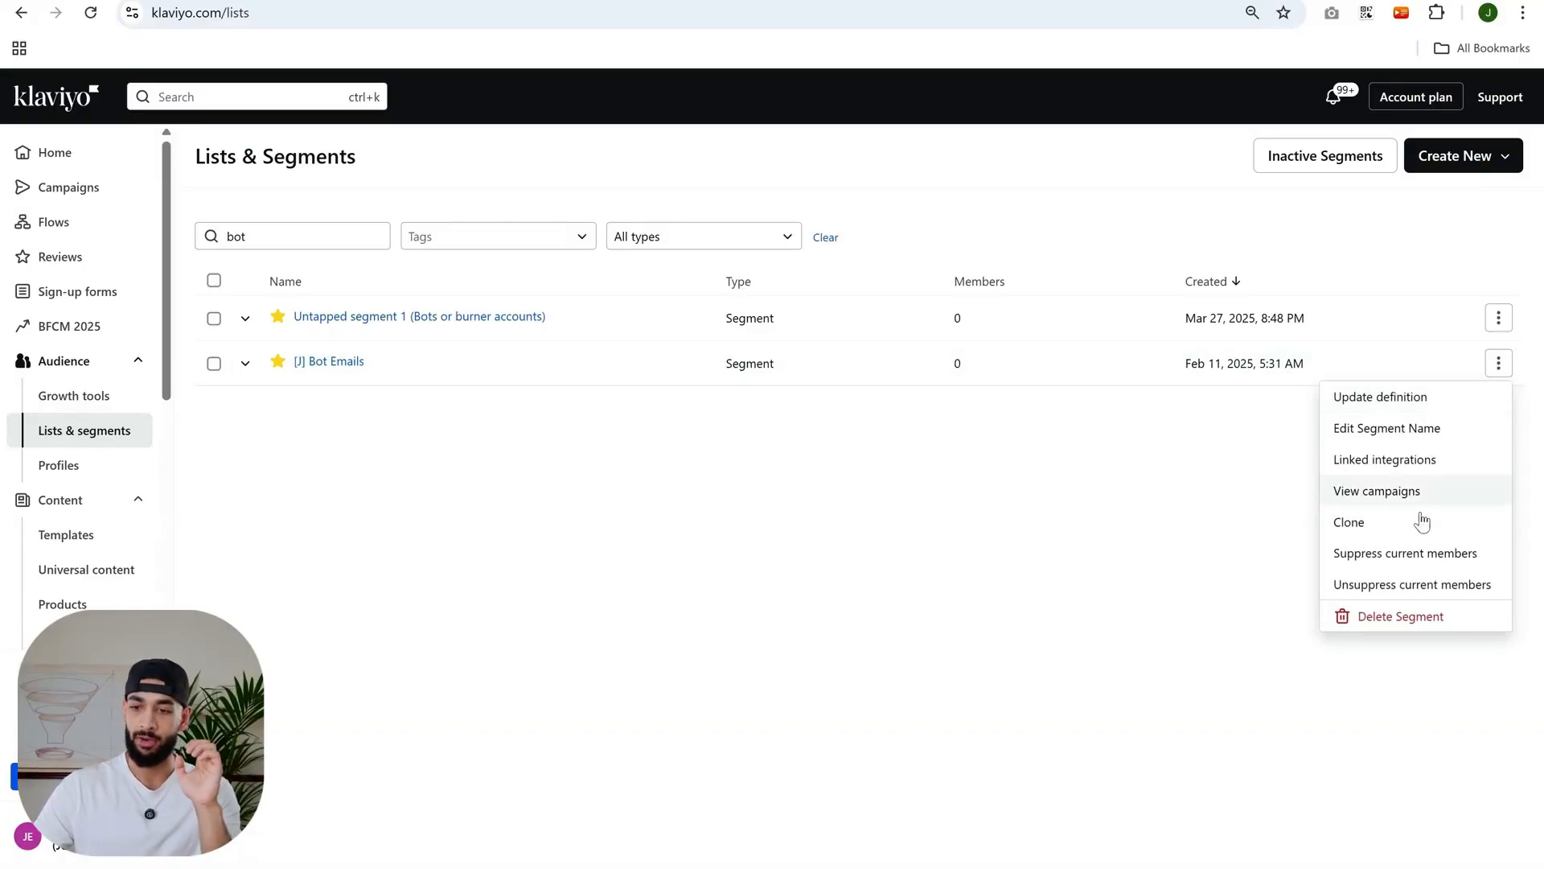
{"action": "left_click", "coordinate": [1386, 554]}
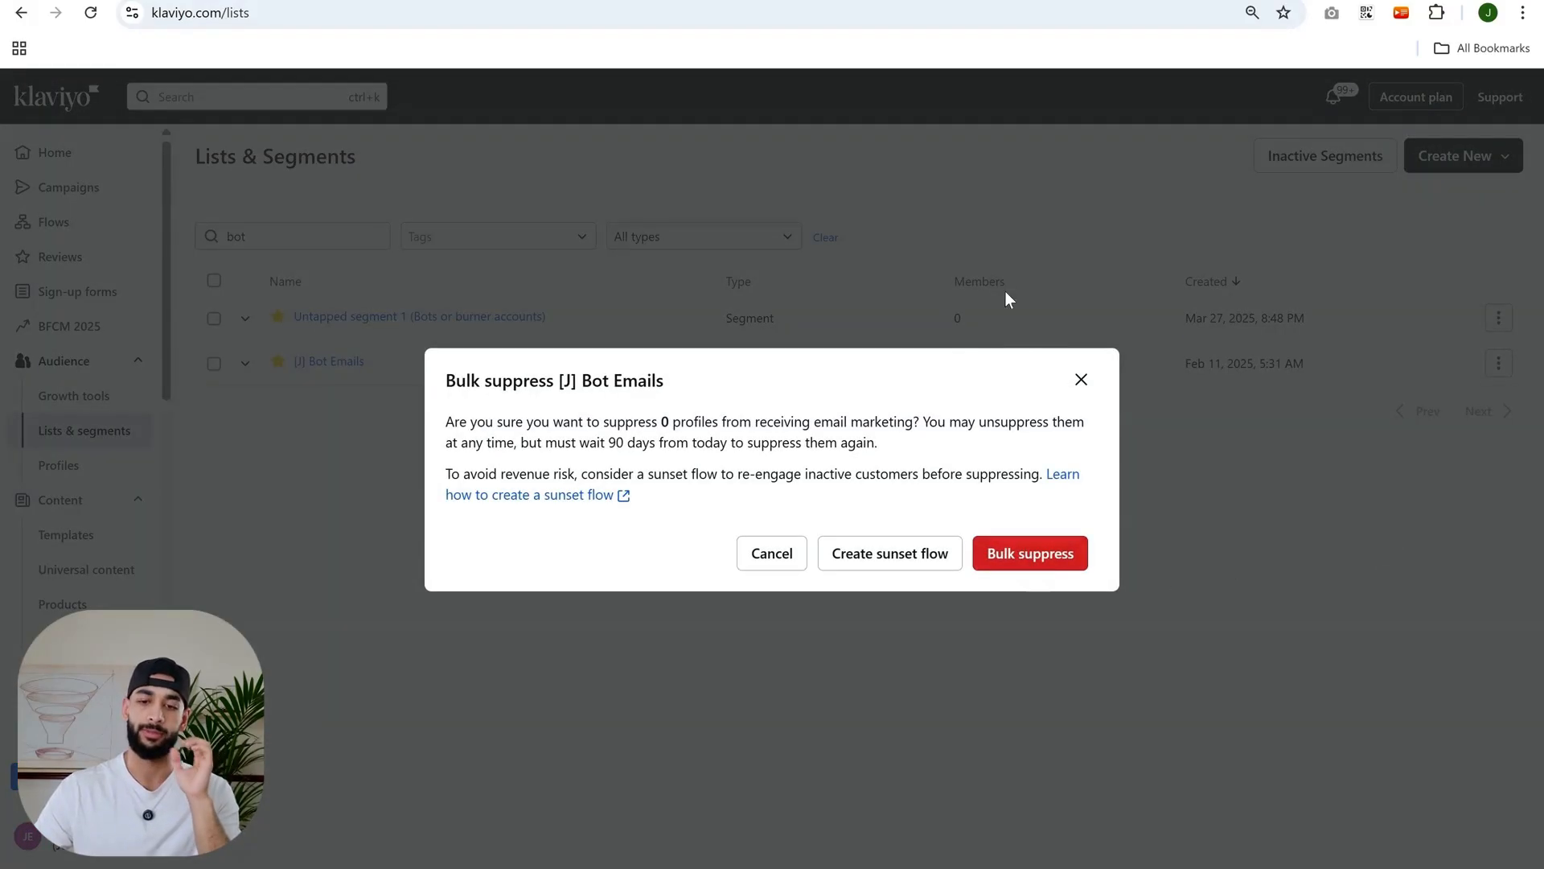
{"action": "left_click", "coordinate": [1078, 380]}
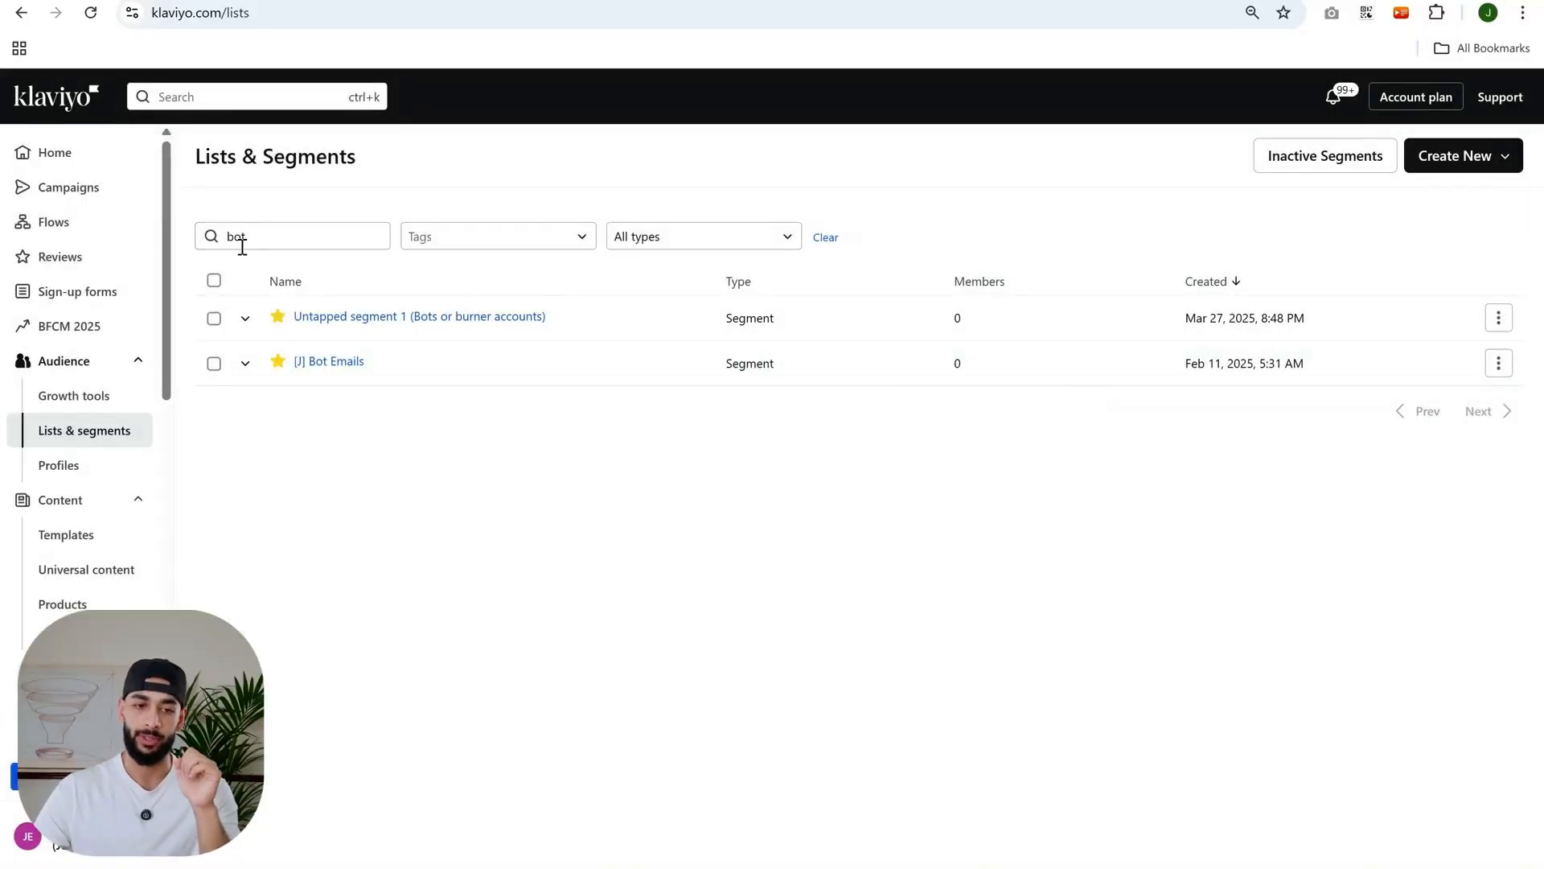
- Search lists and segments for "sunset" and expand the finished sunset flow segment's definition
{"action": "double_click", "coordinate": [291, 230]}
{"action": "key", "text": "BackSpace"}
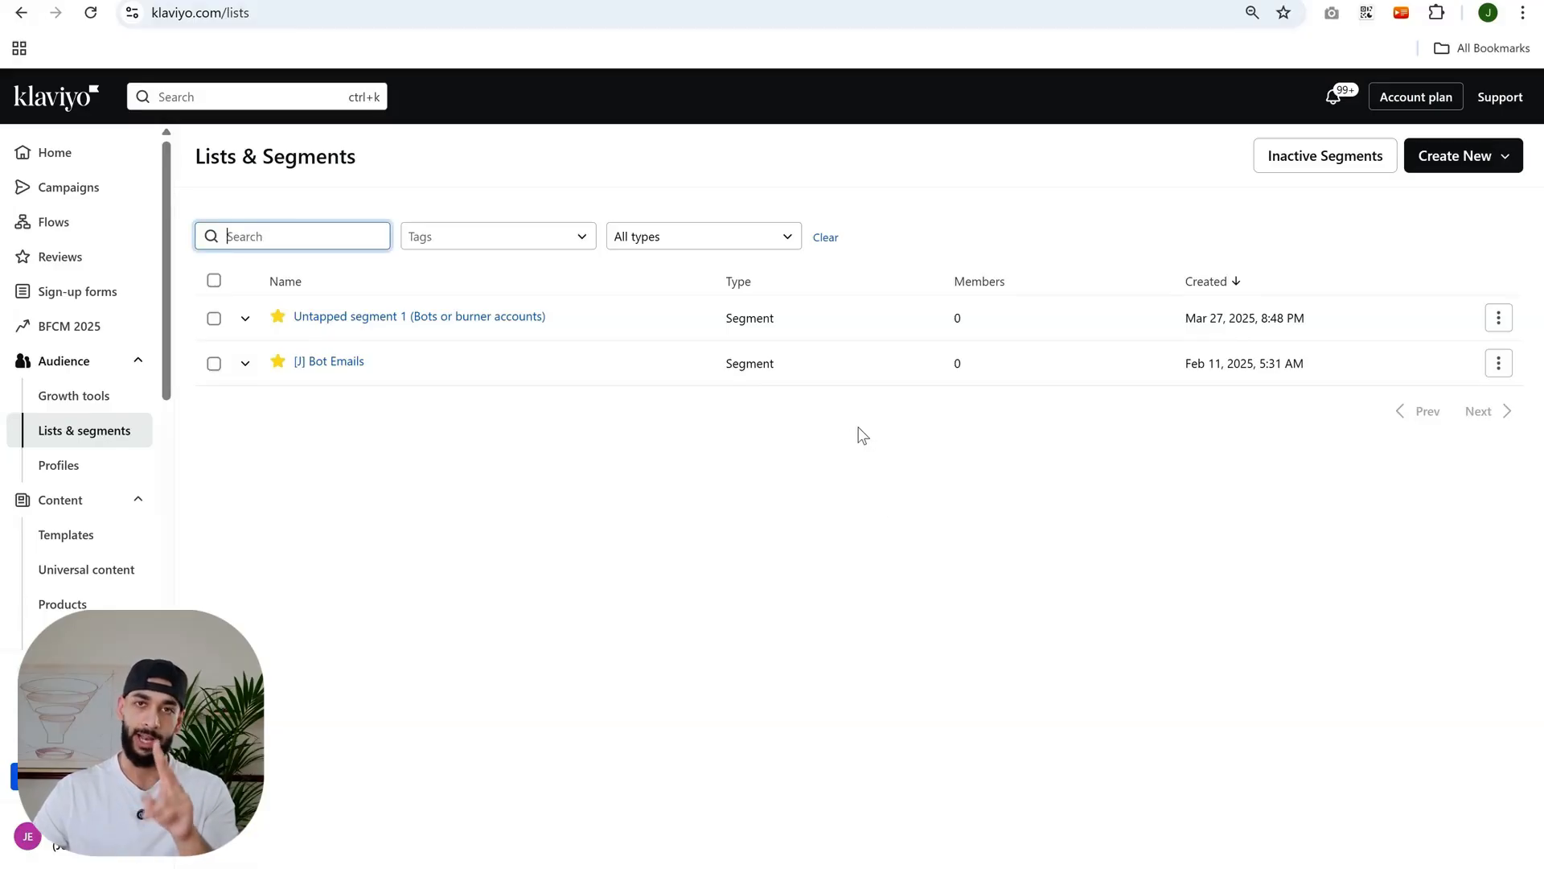
{"action": "type", "text": "suns"}
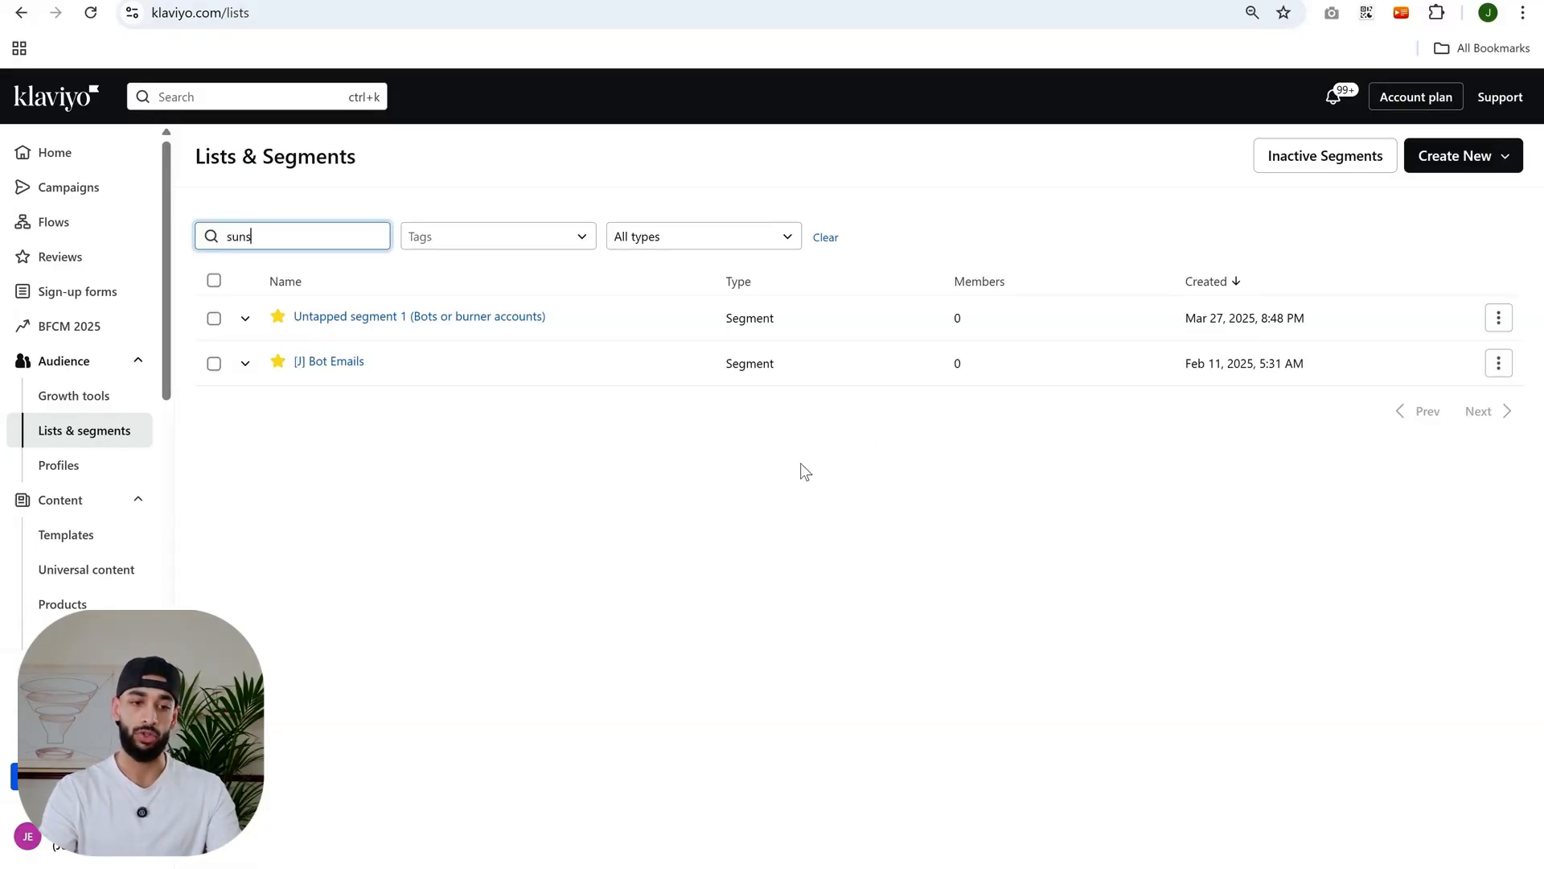
{"action": "type", "text": "et"}
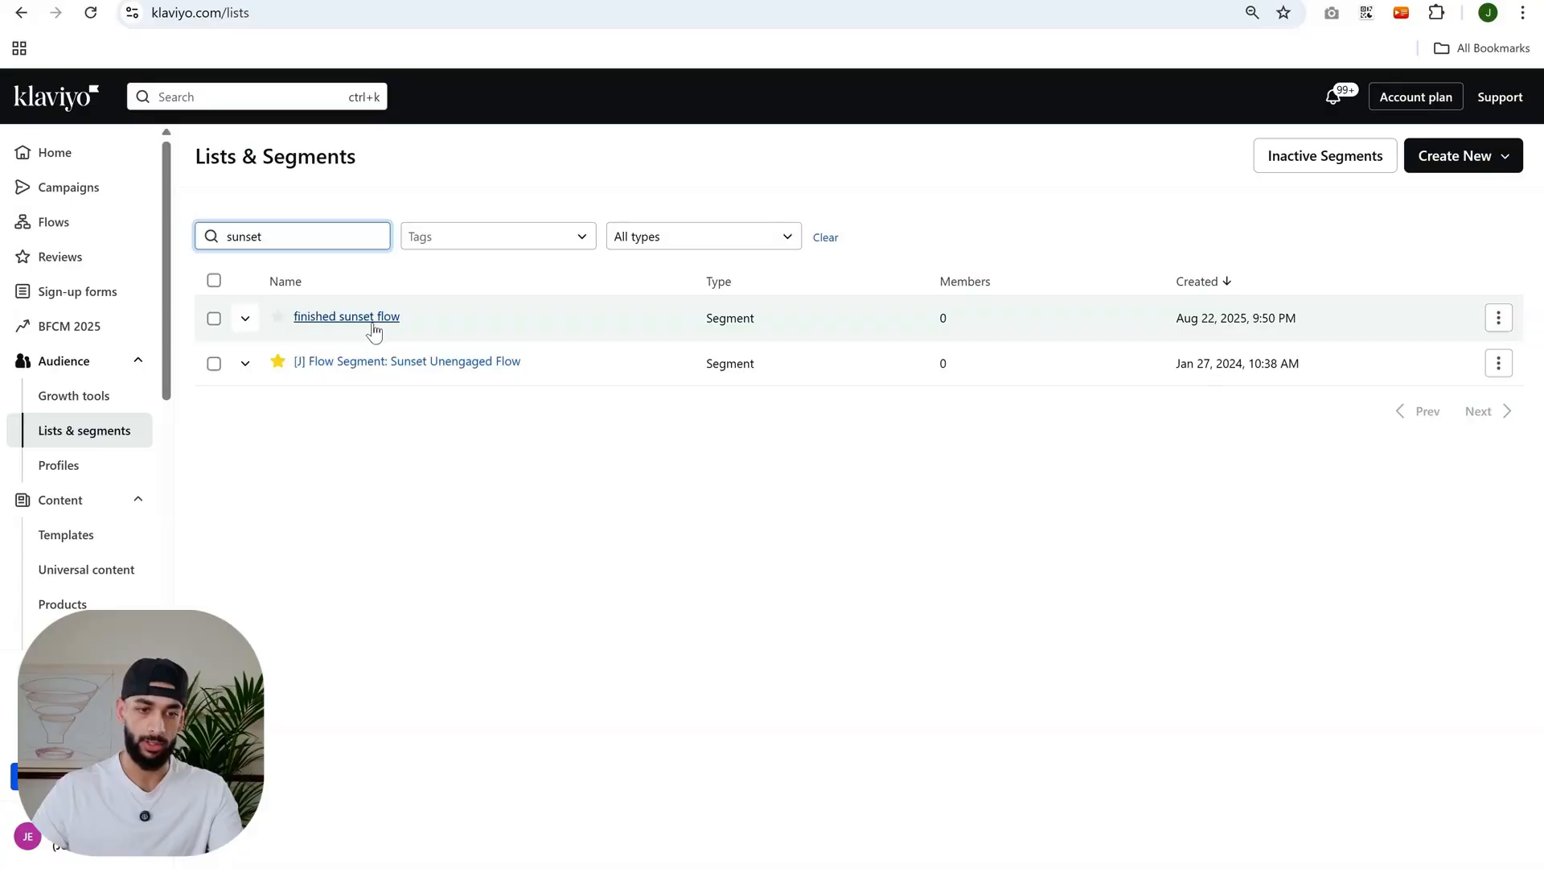
{"action": "left_click", "coordinate": [245, 318]}
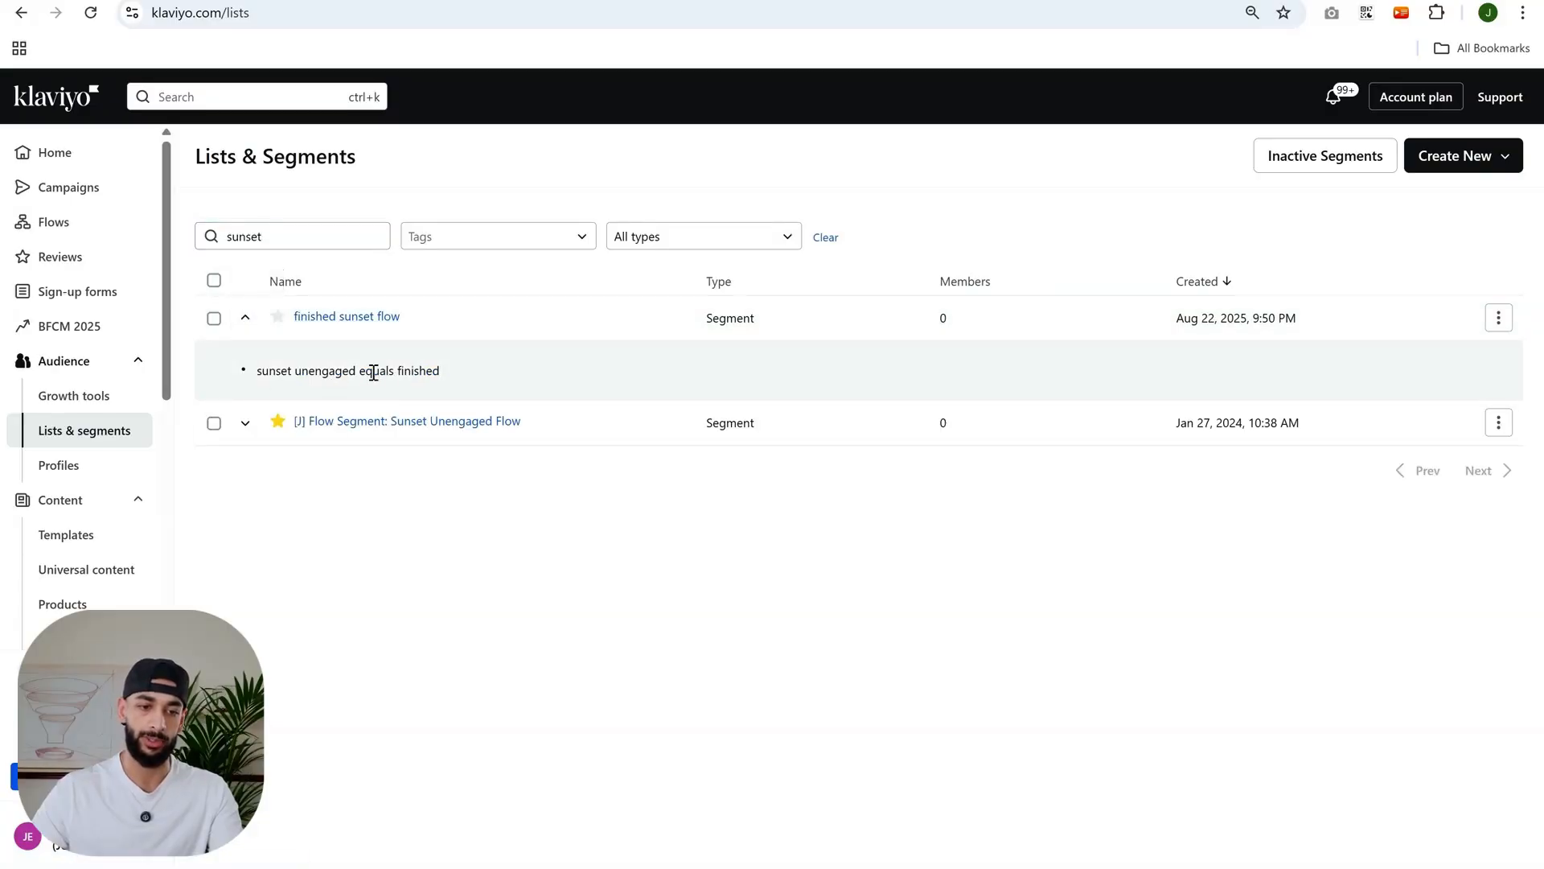
{"action": "left_click", "coordinate": [326, 318]}
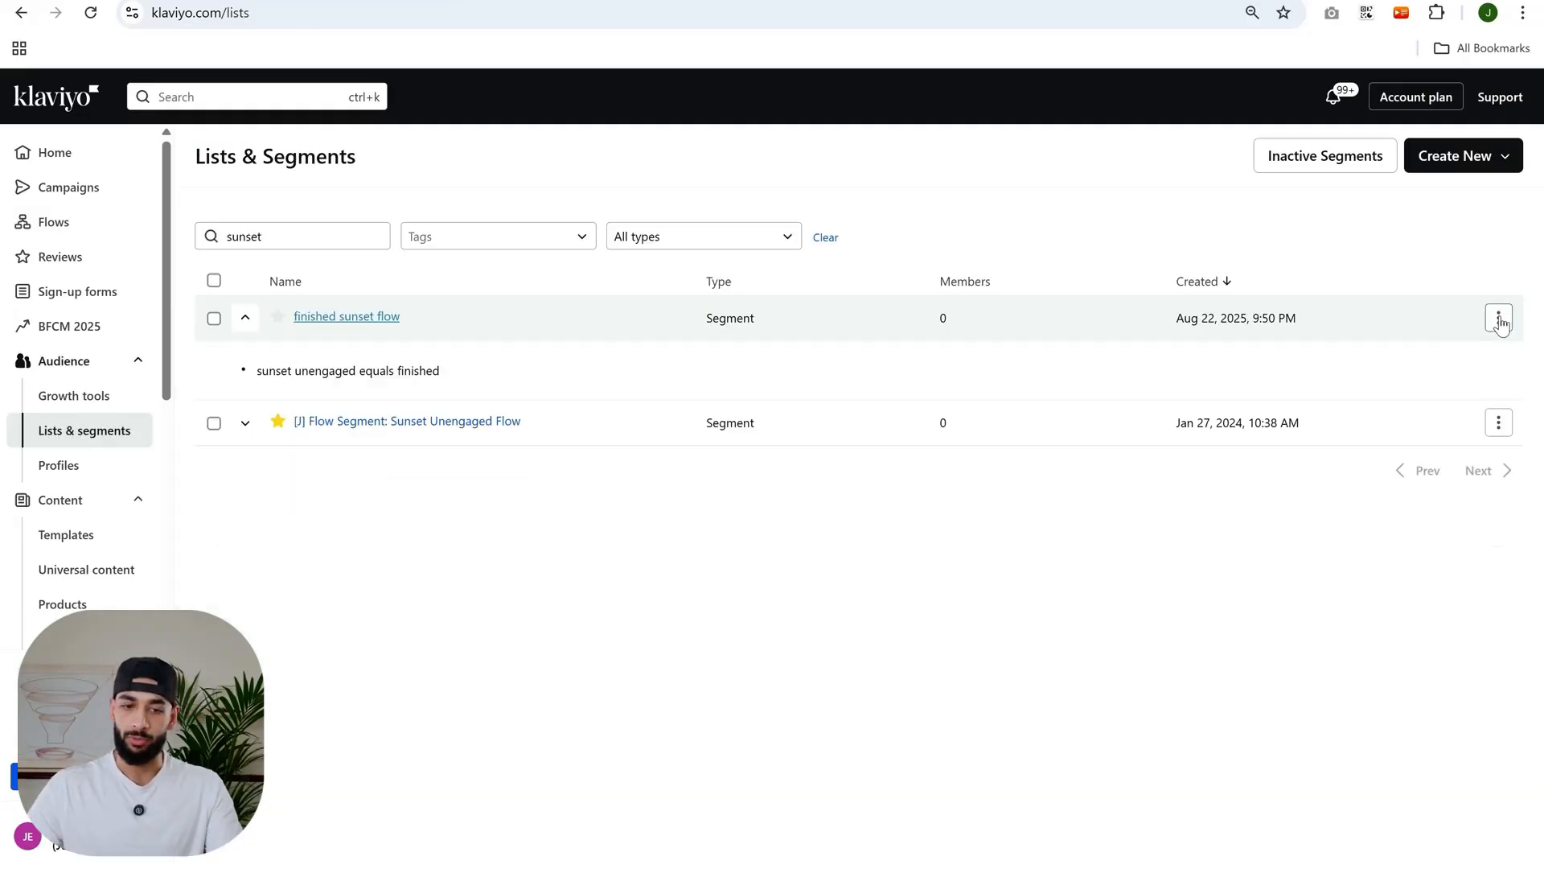
- Open bulk suppression of current members for the finished sunset flow segment, close it without suppressing, and collapse the row
{"action": "left_click", "coordinate": [1501, 316]}
{"action": "left_click", "coordinate": [1355, 510]}
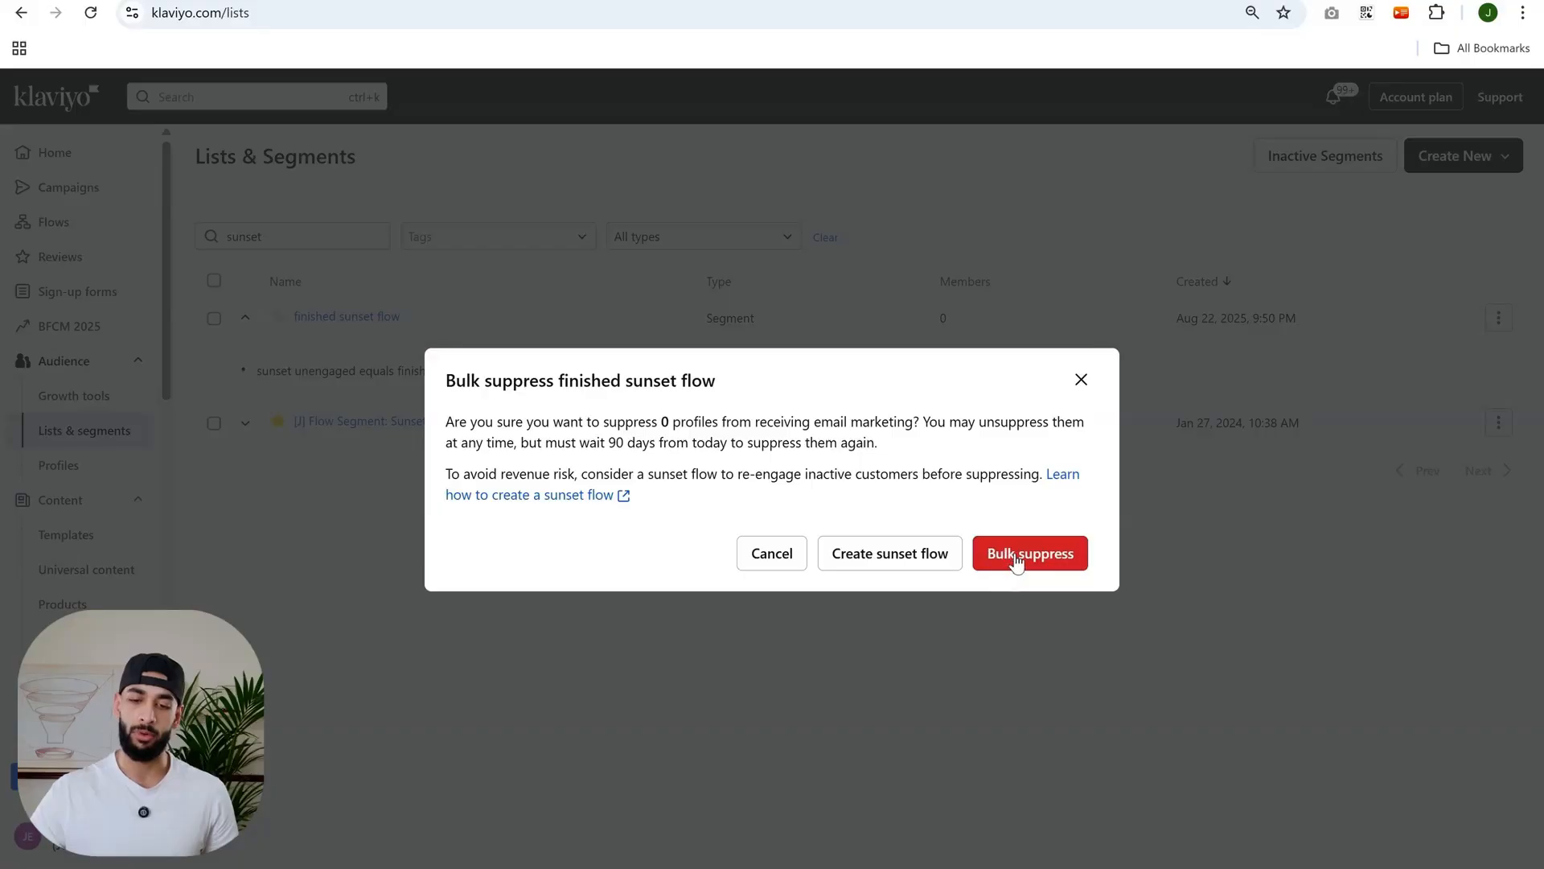
{"action": "left_click", "coordinate": [1081, 380]}
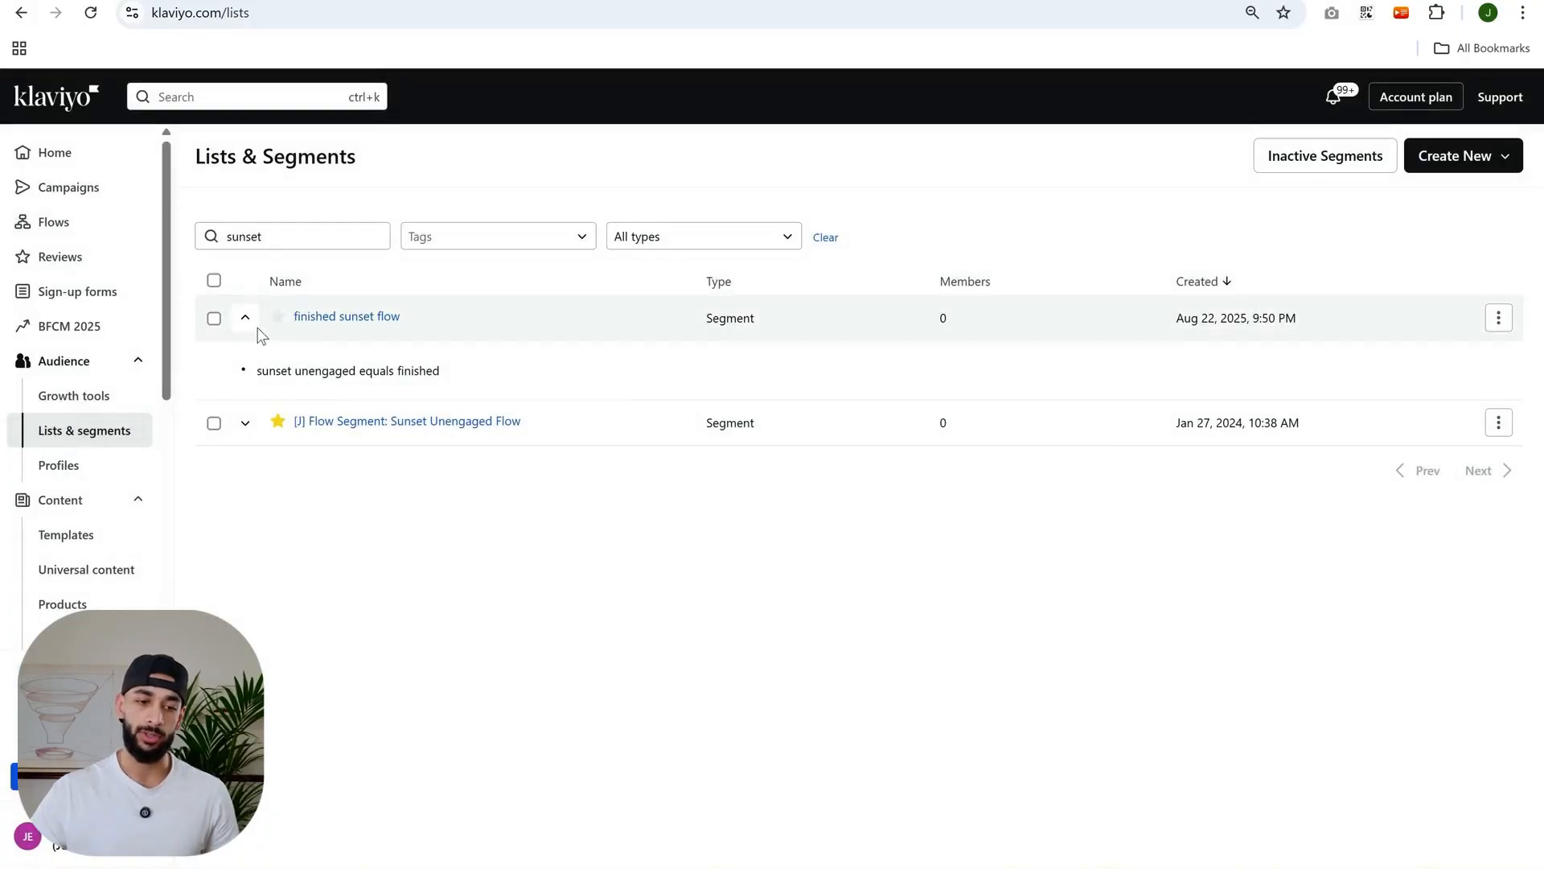
{"action": "left_click", "coordinate": [245, 318]}
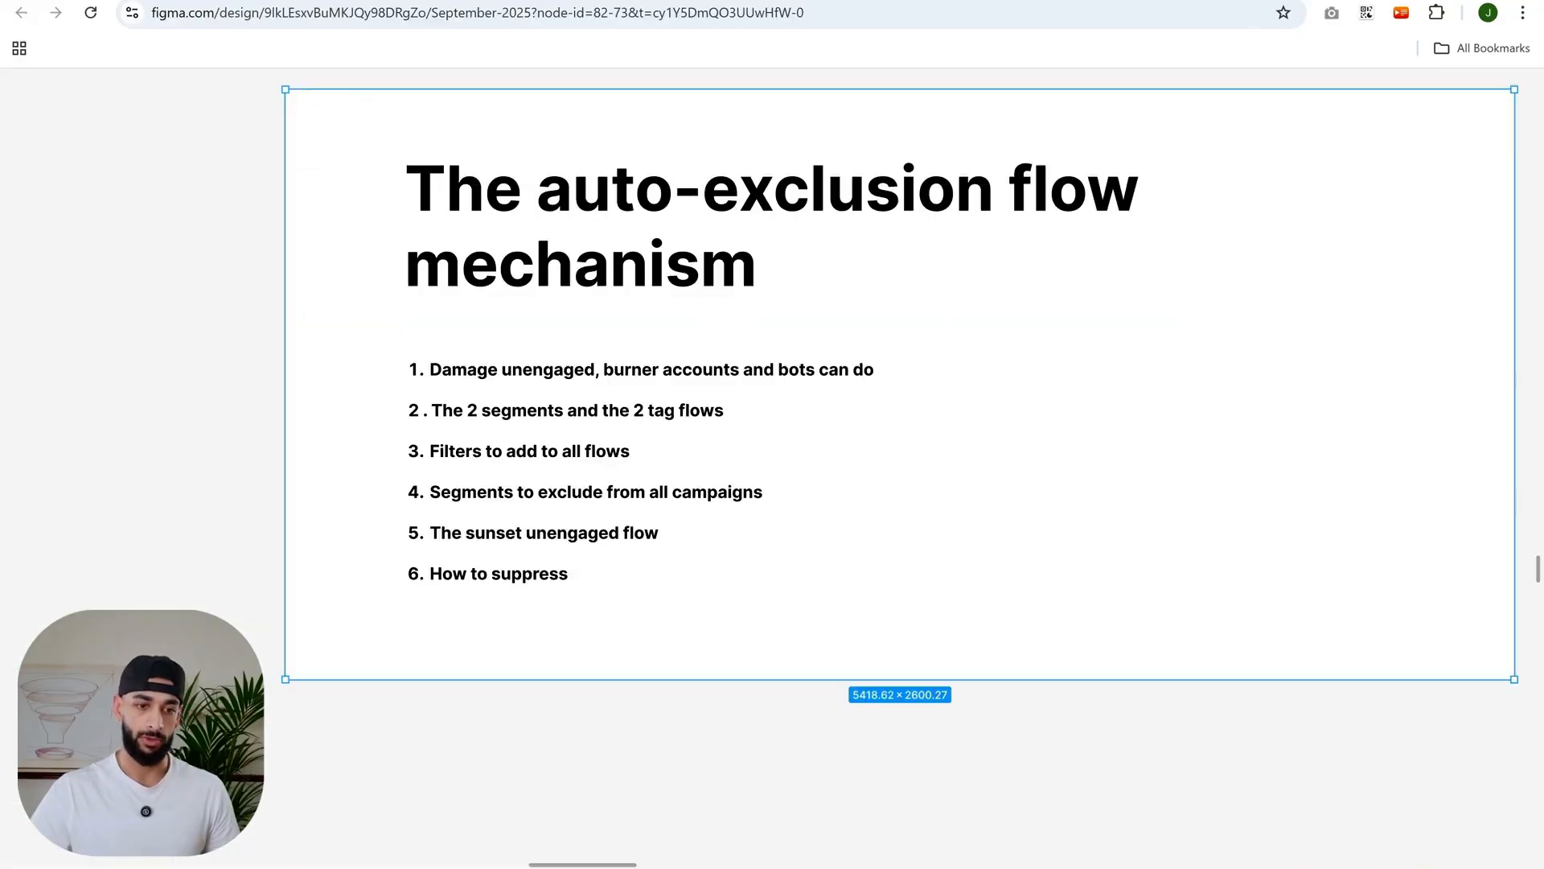
{"action": "left_click", "coordinate": [727, 727]}
{"action": "scroll", "coordinate": [648, 692], "scroll_direction": "down", "scroll_amount": 2}
{"action": "scroll", "coordinate": [643, 687], "scroll_direction": "down", "scroll_amount": 1}
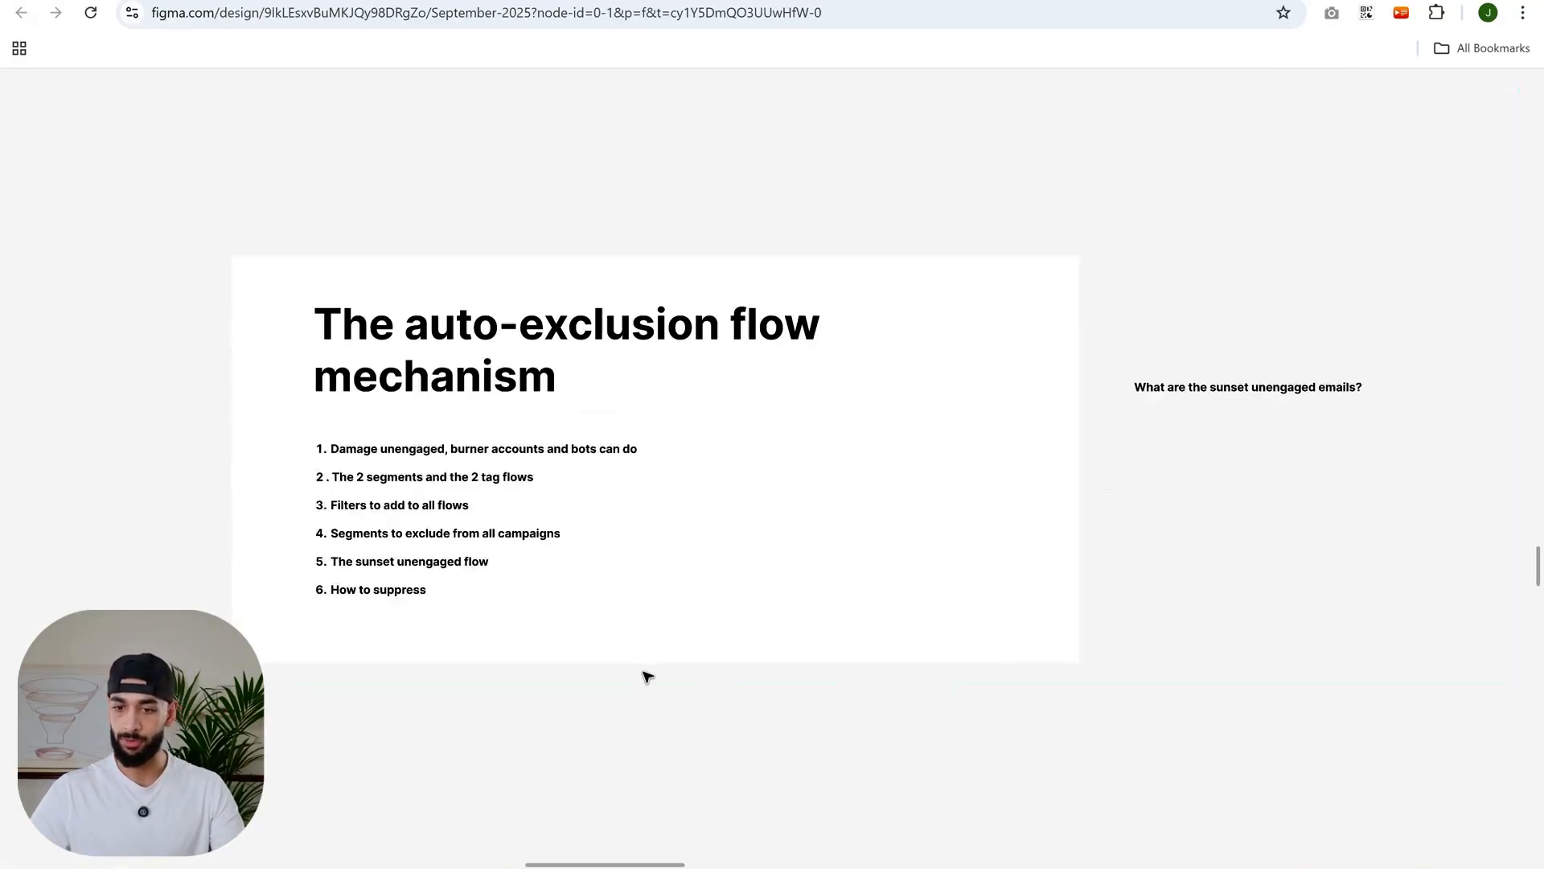
{"action": "left_click_drag", "start_coordinate": [686, 676], "coordinate": [887, 607]}
{"action": "left_click_drag", "start_coordinate": [885, 442], "coordinate": [895, 491]}
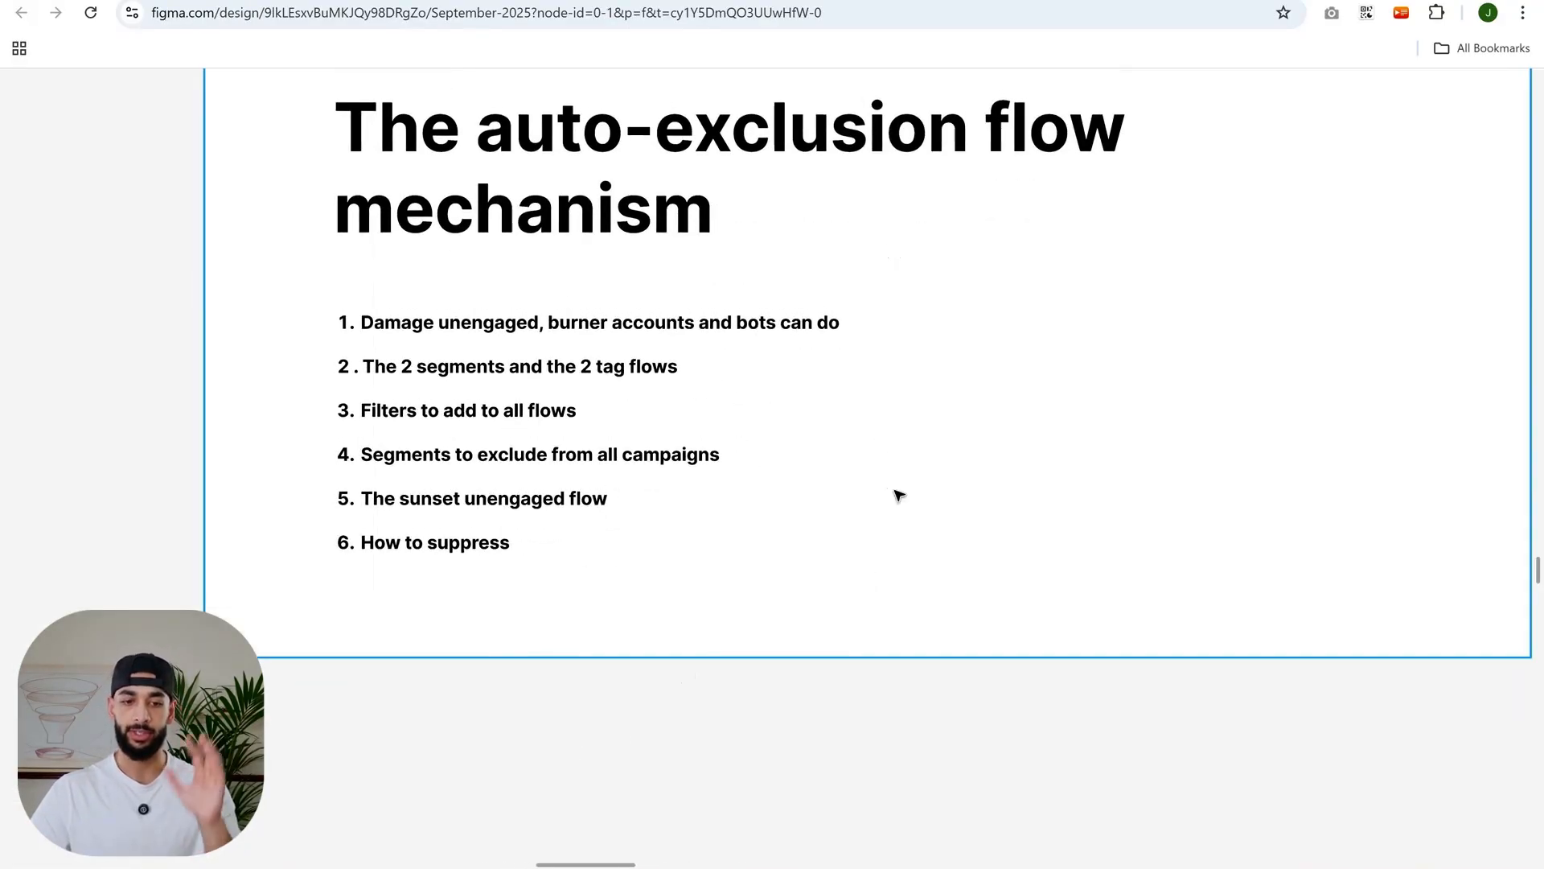